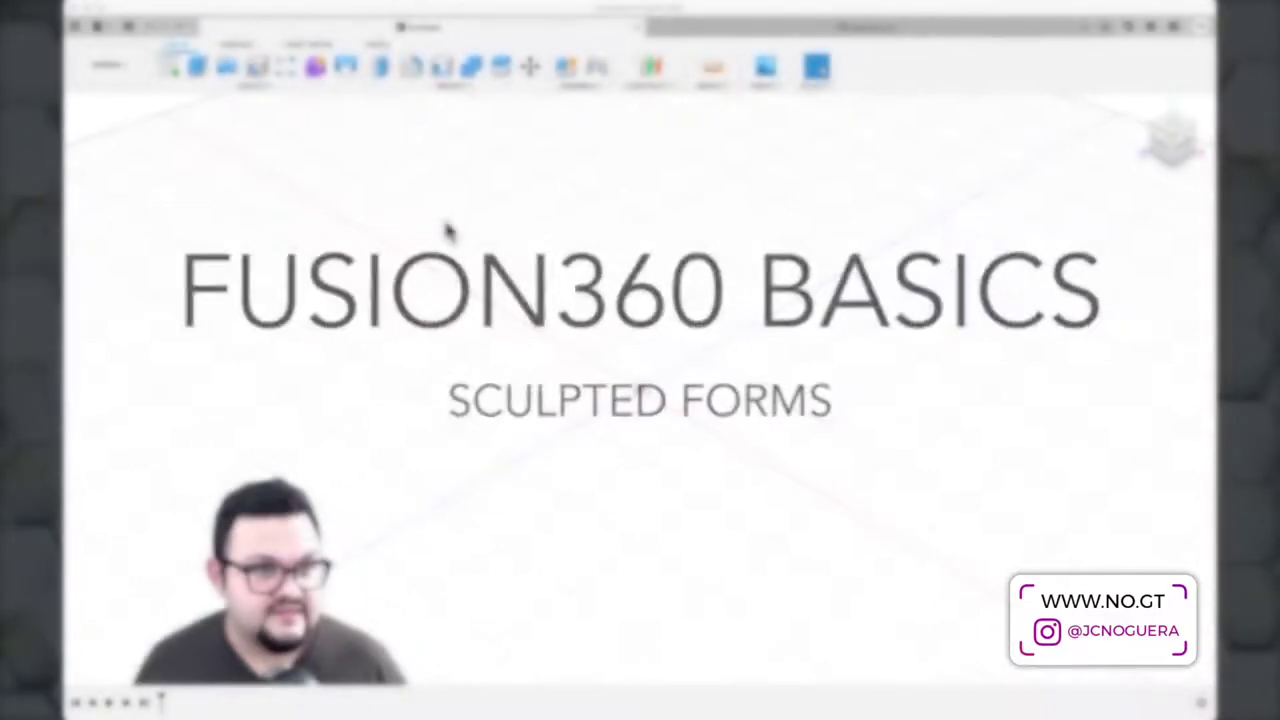
{"action": "left_click", "coordinate": [411, 240]}
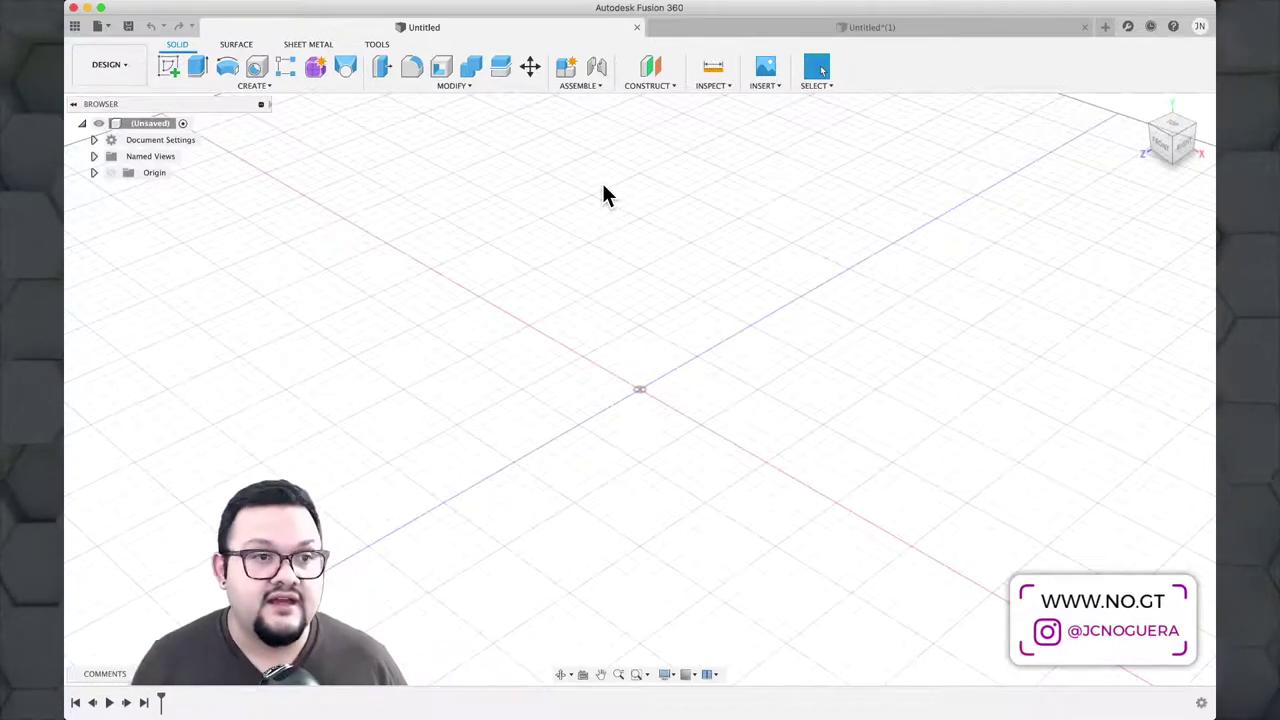
Step: Insert Mouse_TopView.jpg from the computer as a canvas on the horizontal XZ origin plane, uniformly scaled to about 4.58
{"action": "left_click", "coordinate": [772, 86]}
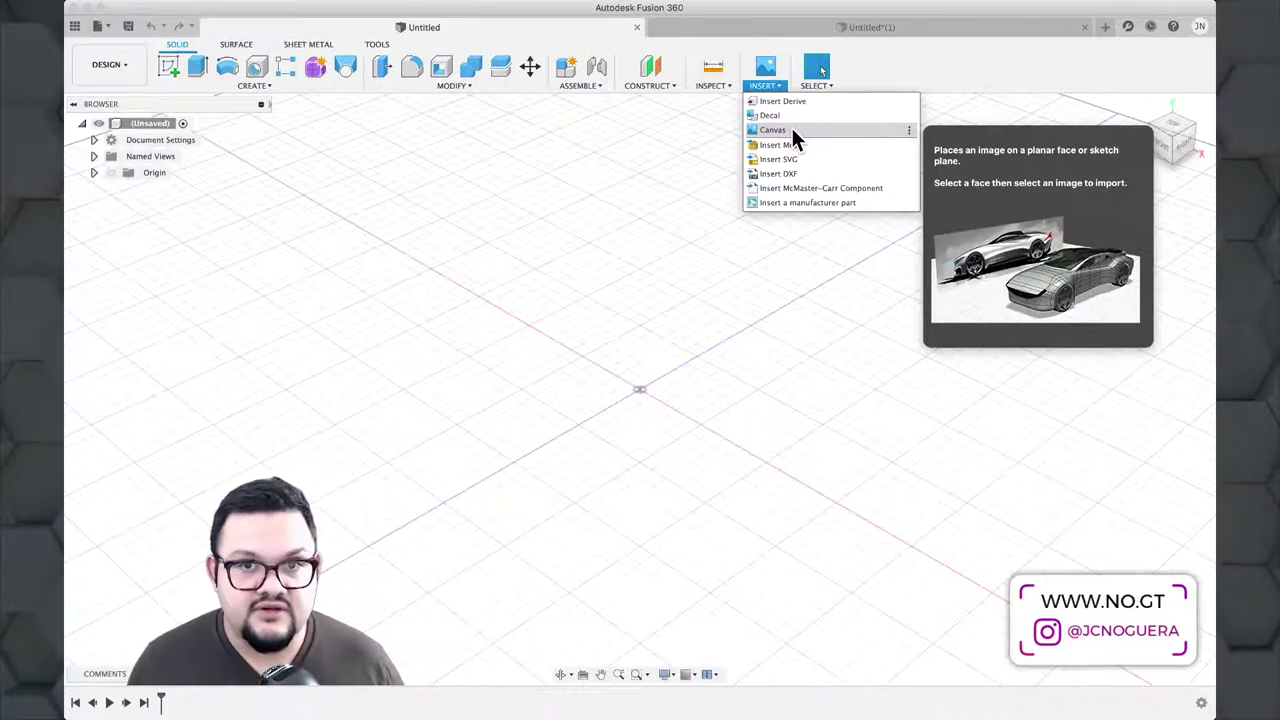
{"action": "left_click", "coordinate": [791, 130]}
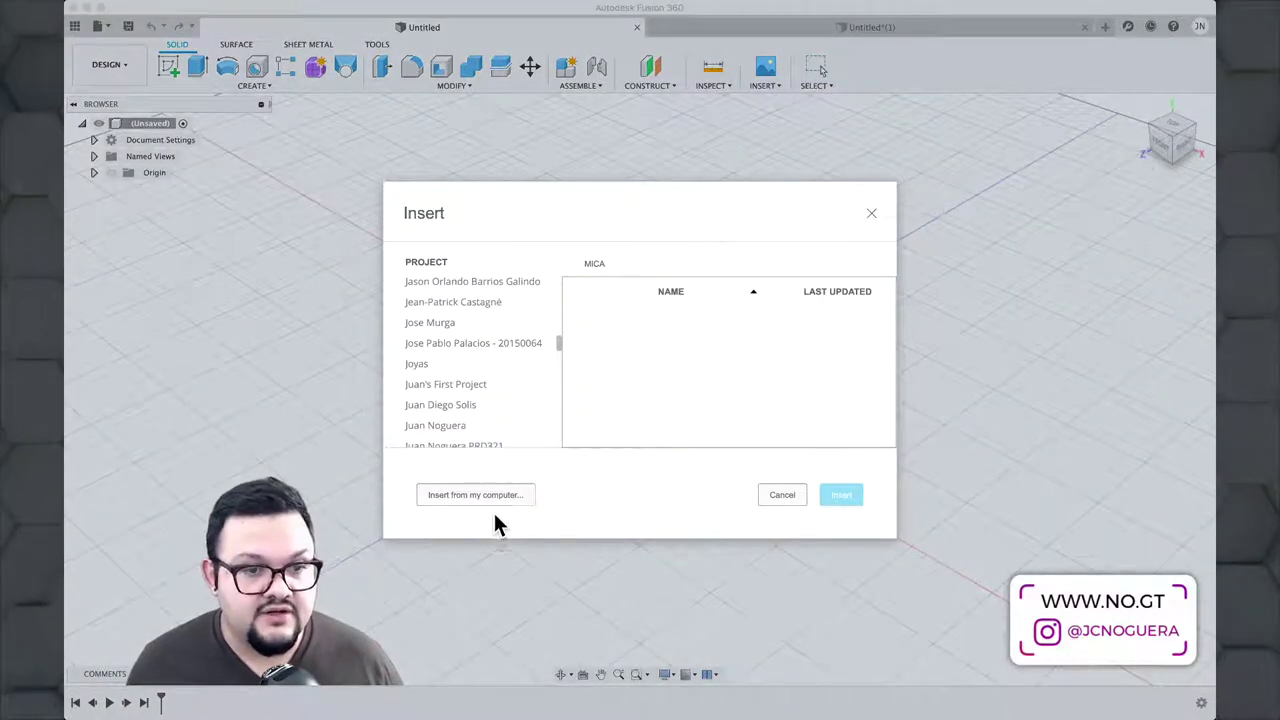
{"action": "left_click", "coordinate": [503, 500]}
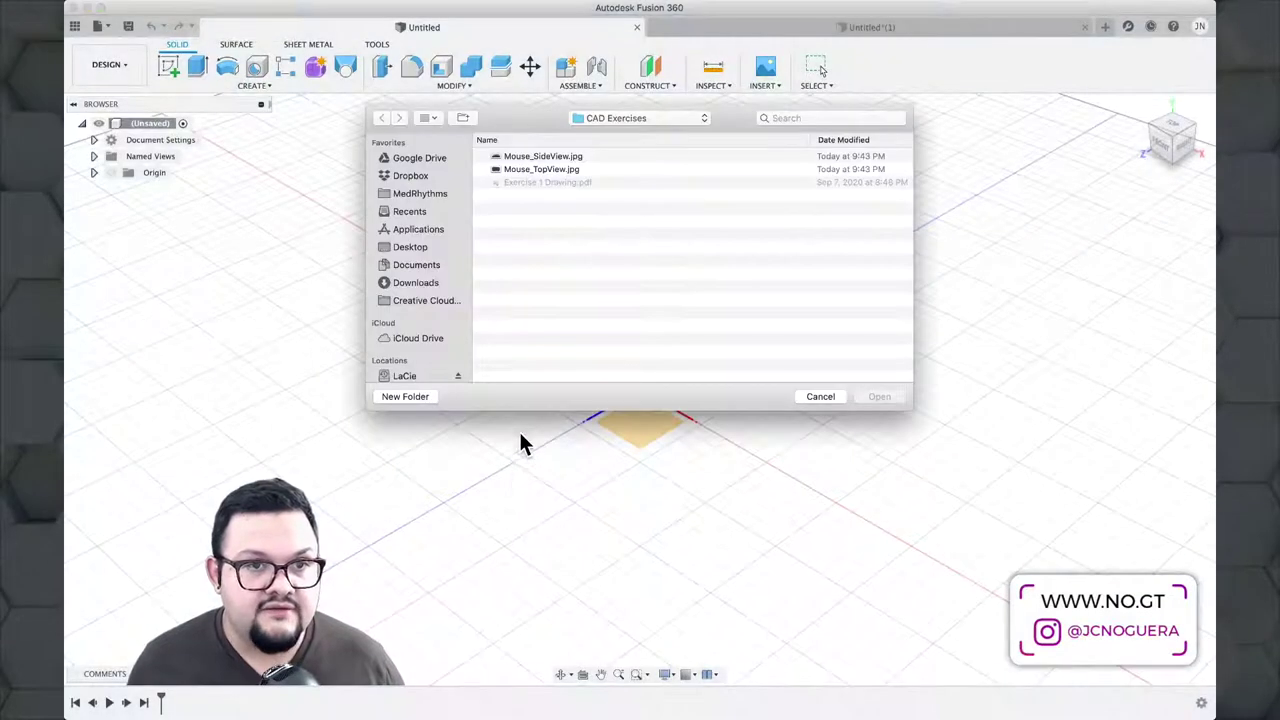
{"action": "left_click", "coordinate": [535, 157]}
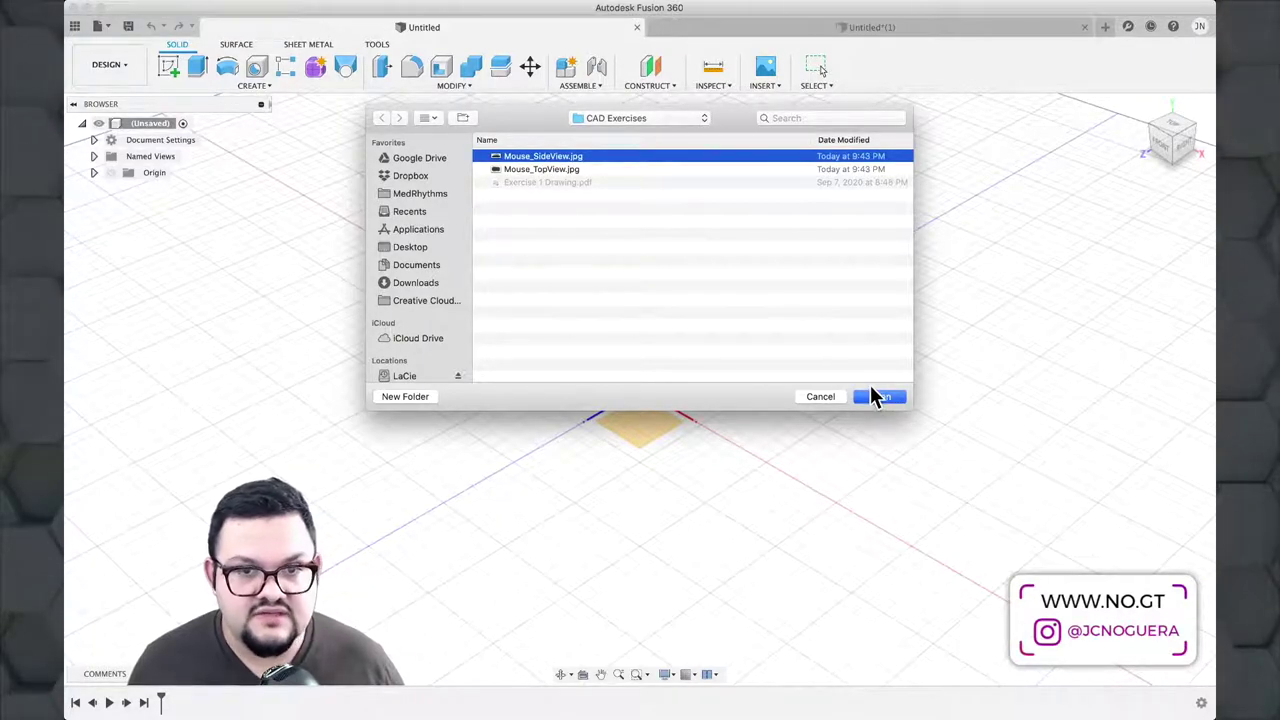
{"action": "left_click", "coordinate": [553, 169]}
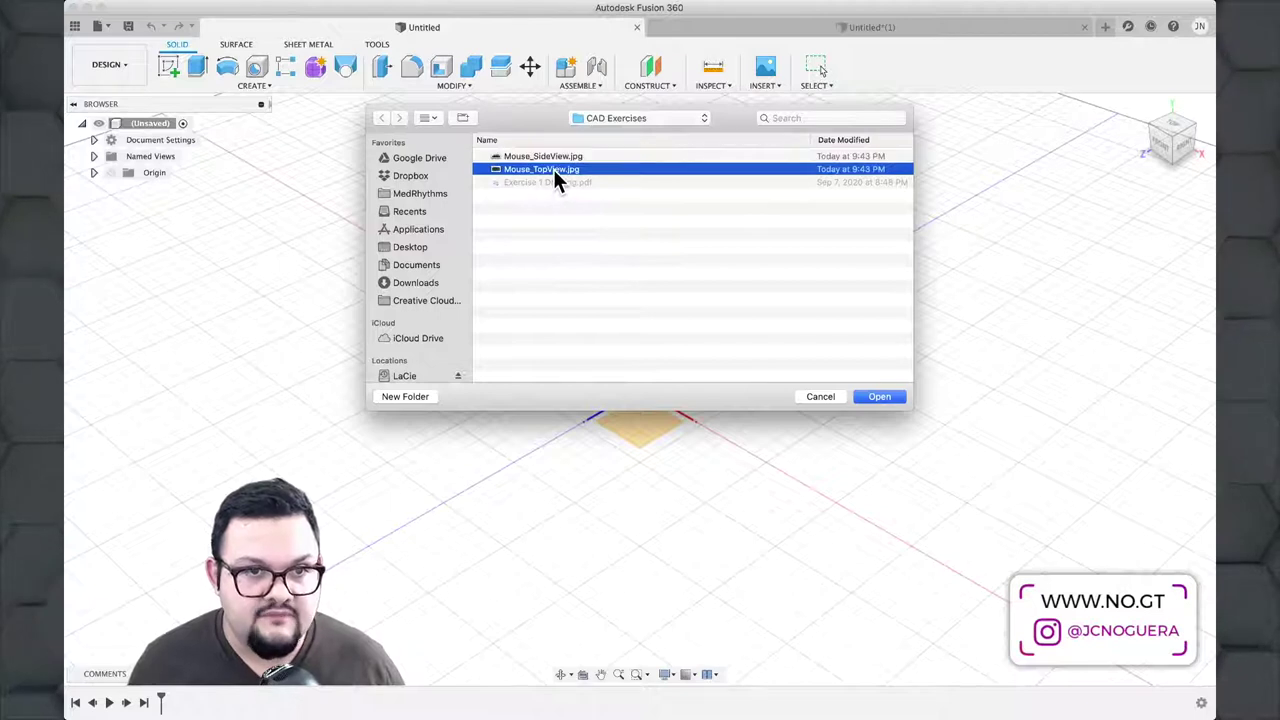
{"action": "left_click", "coordinate": [879, 397]}
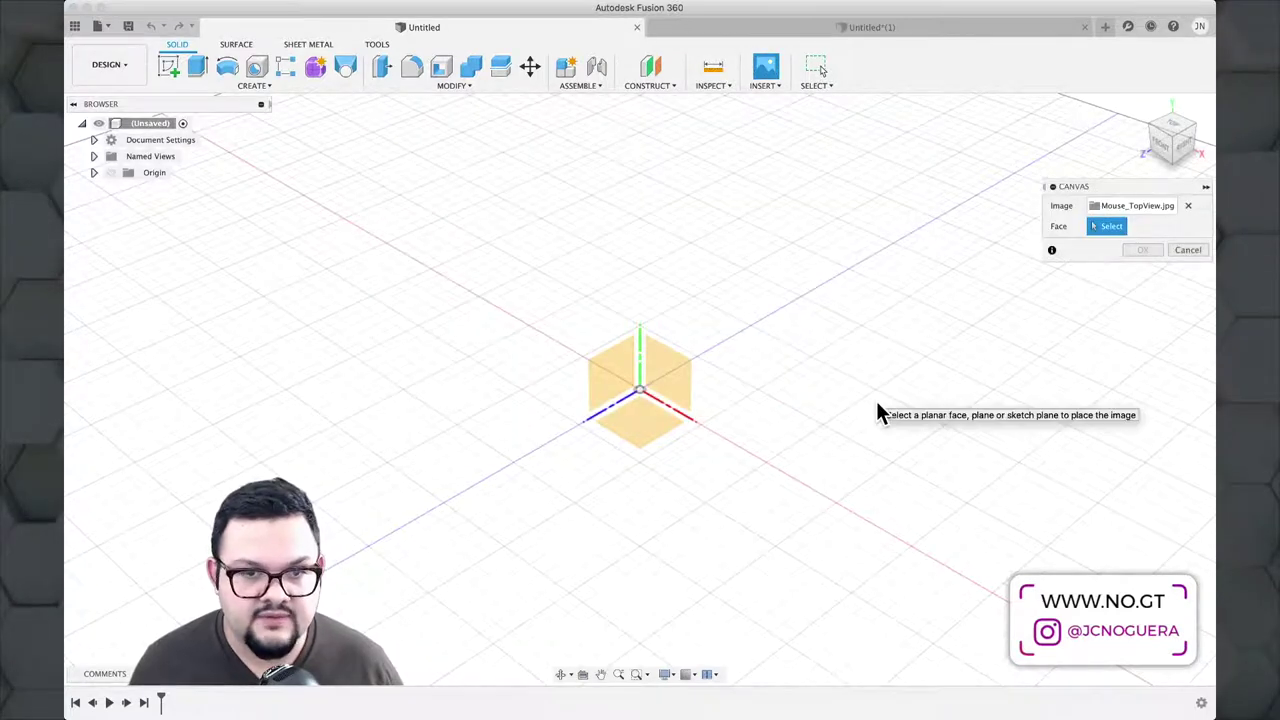
{"action": "left_click", "coordinate": [638, 431]}
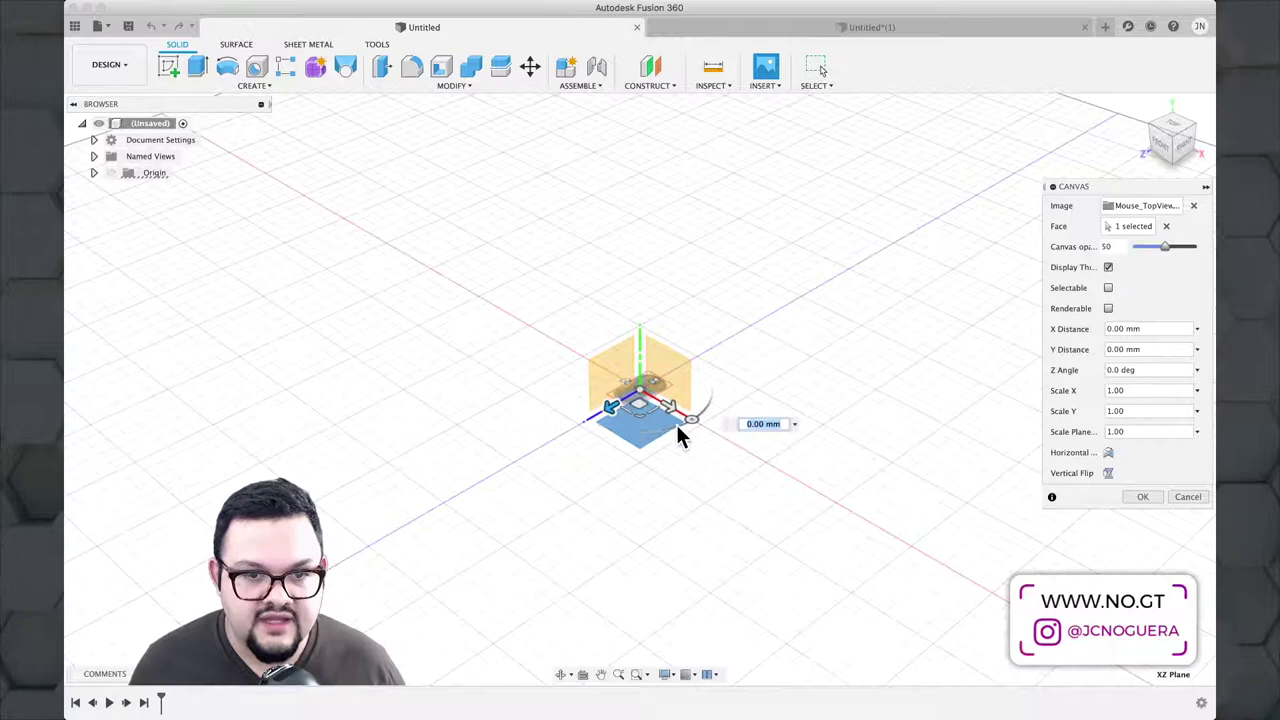
{"action": "left_click_drag", "start_coordinate": [641, 428], "coordinate": [745, 710]}
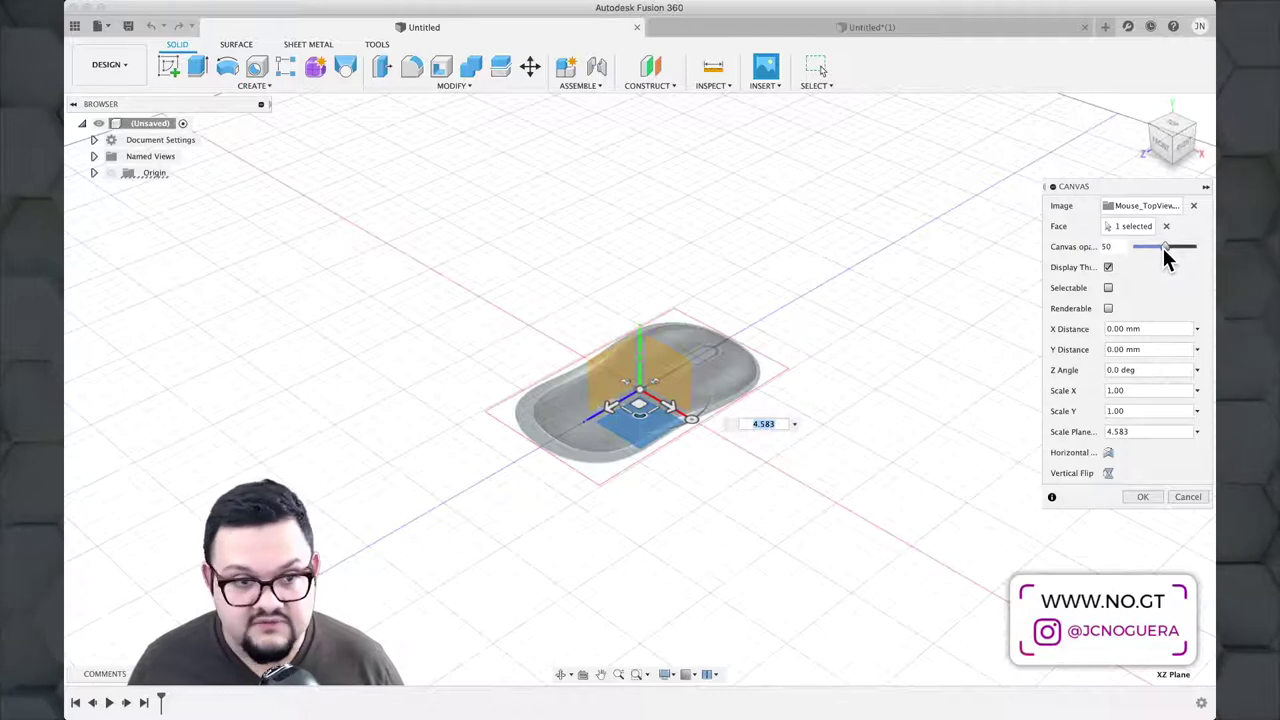
{"action": "left_click", "coordinate": [1146, 495]}
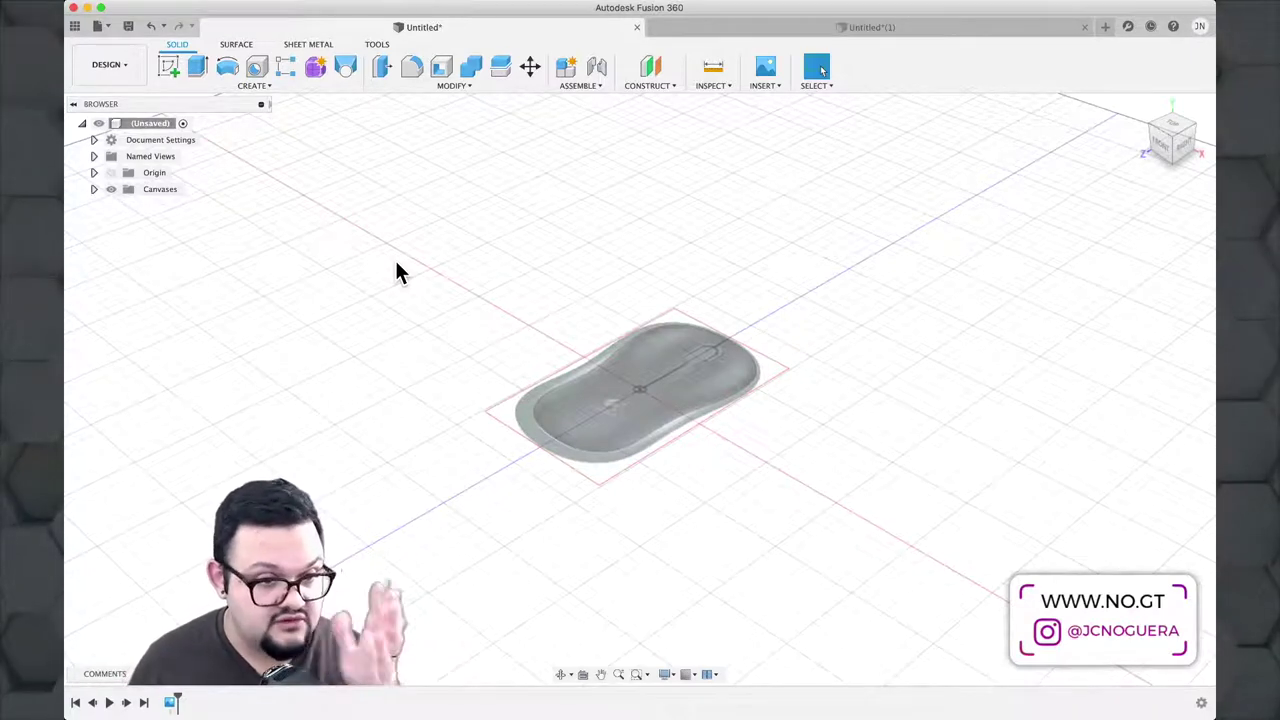
Step: Calibrate the Mouse_TopView canvas by picking the mouse's front and rear ends along its centerline and setting the distance to 100 mm
{"action": "left_click", "coordinate": [94, 189]}
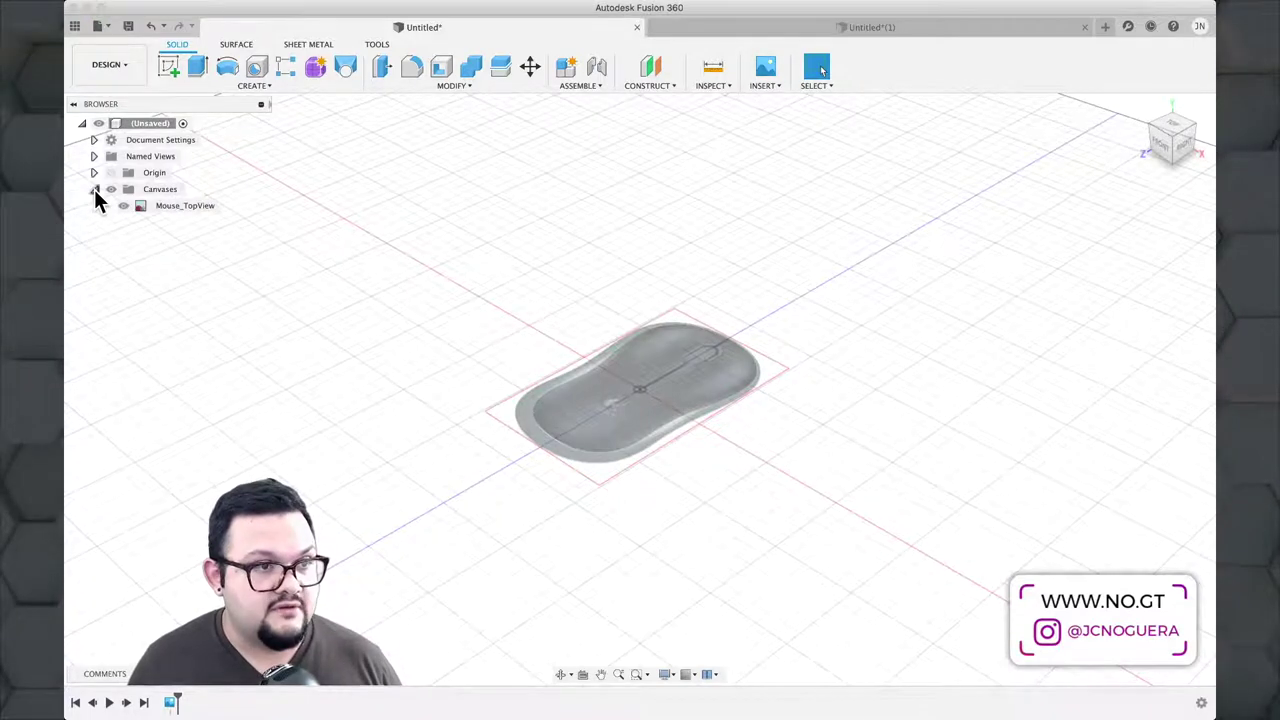
{"action": "left_click", "coordinate": [174, 205]}
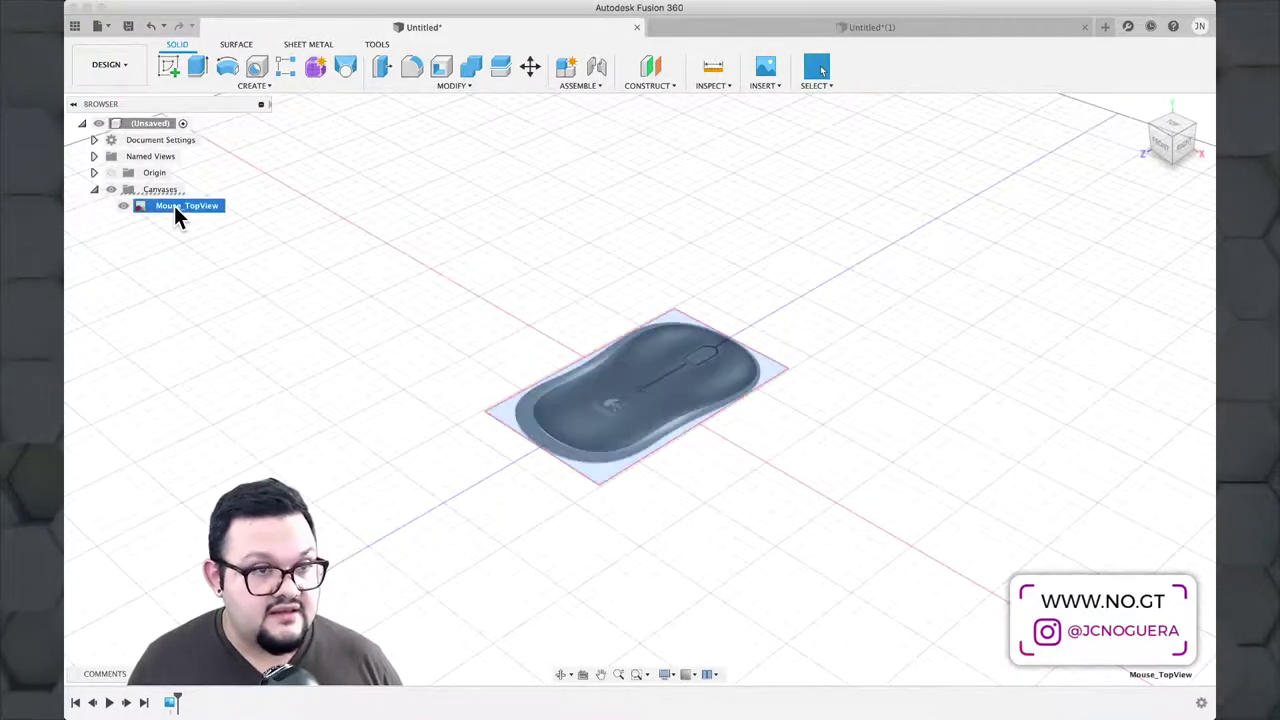
{"action": "right_click", "coordinate": [176, 214]}
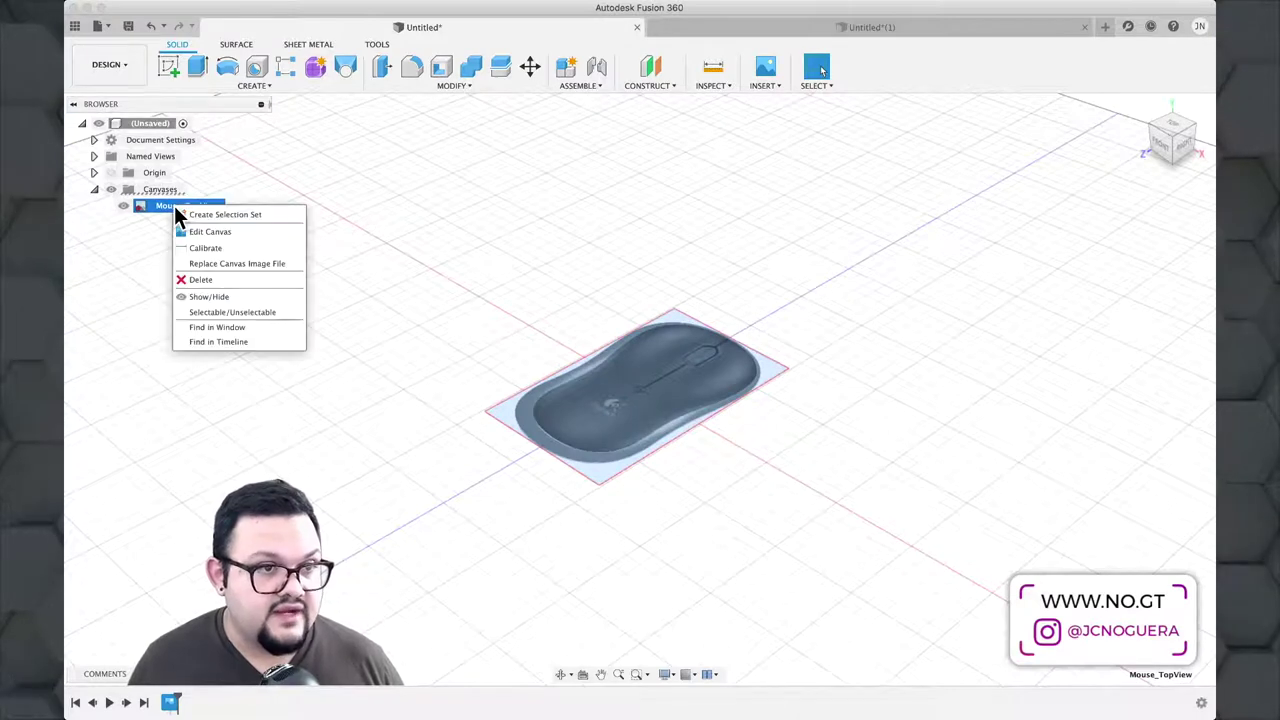
{"action": "left_click", "coordinate": [205, 248]}
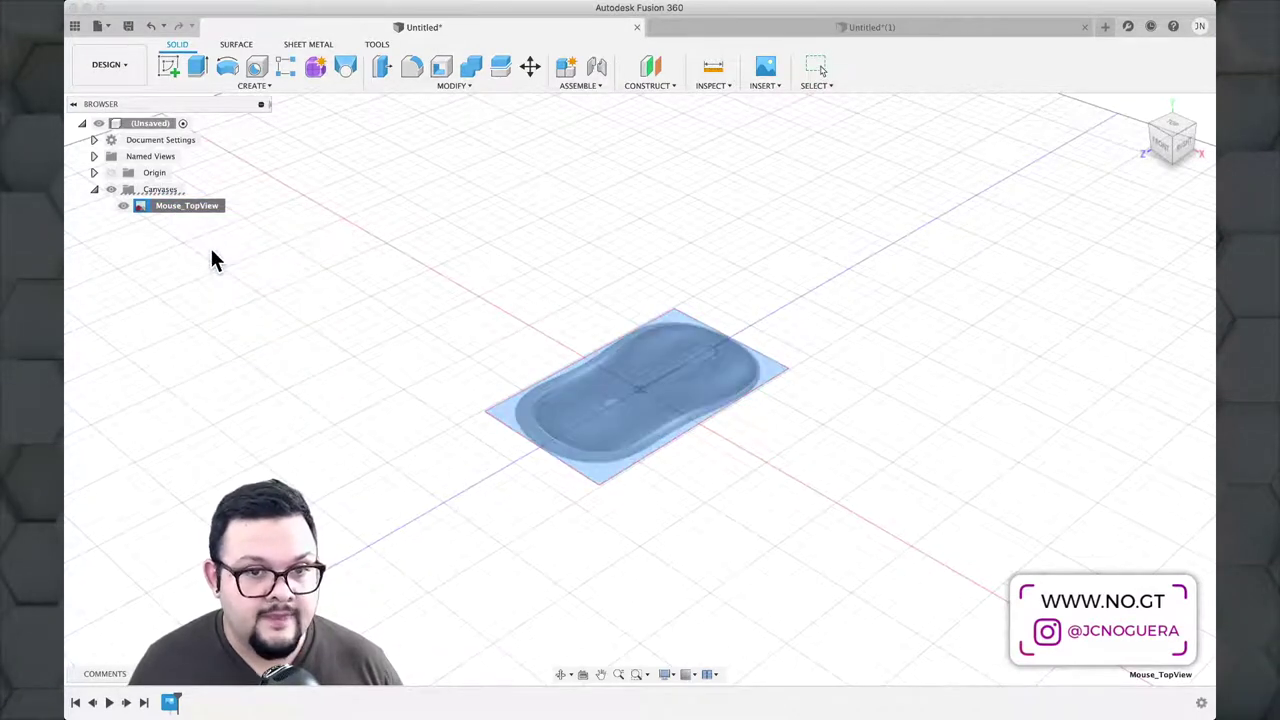
{"action": "left_click", "coordinate": [1172, 135]}
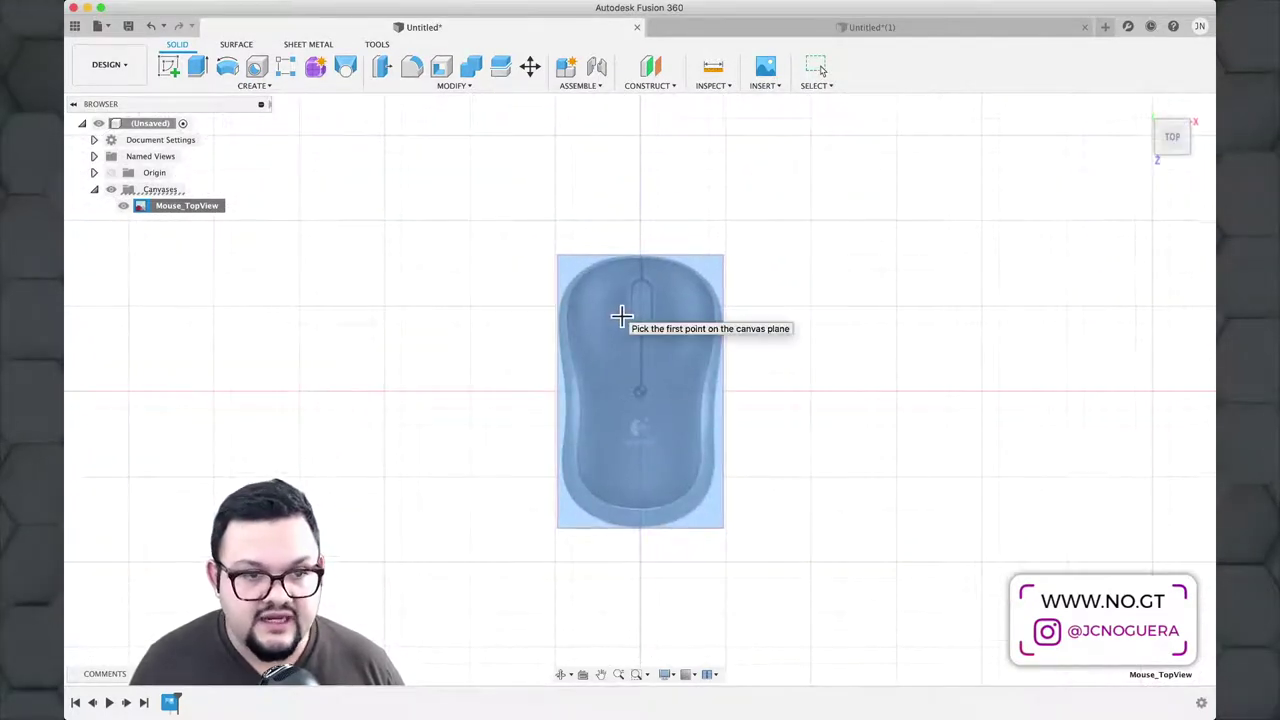
{"action": "scroll", "coordinate": [643, 355], "scroll_direction": "up", "scroll_amount": 5}
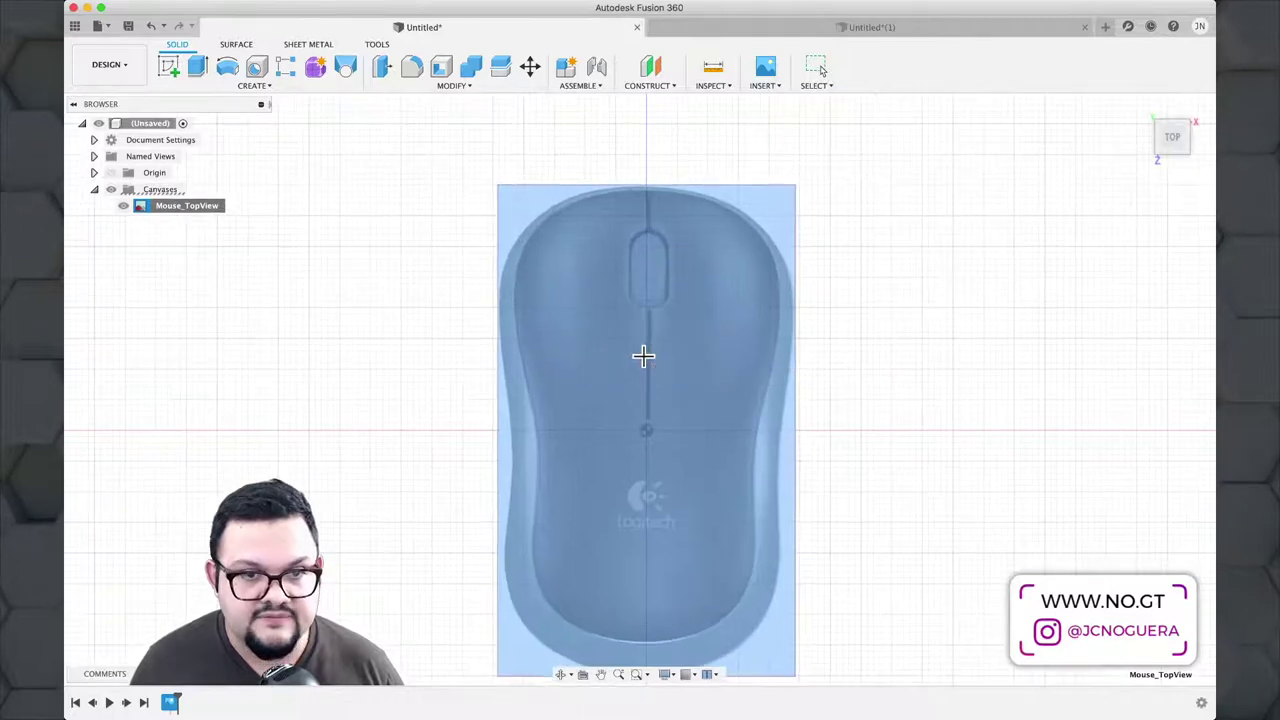
{"action": "scroll", "coordinate": [643, 356], "scroll_direction": "down", "scroll_amount": 1}
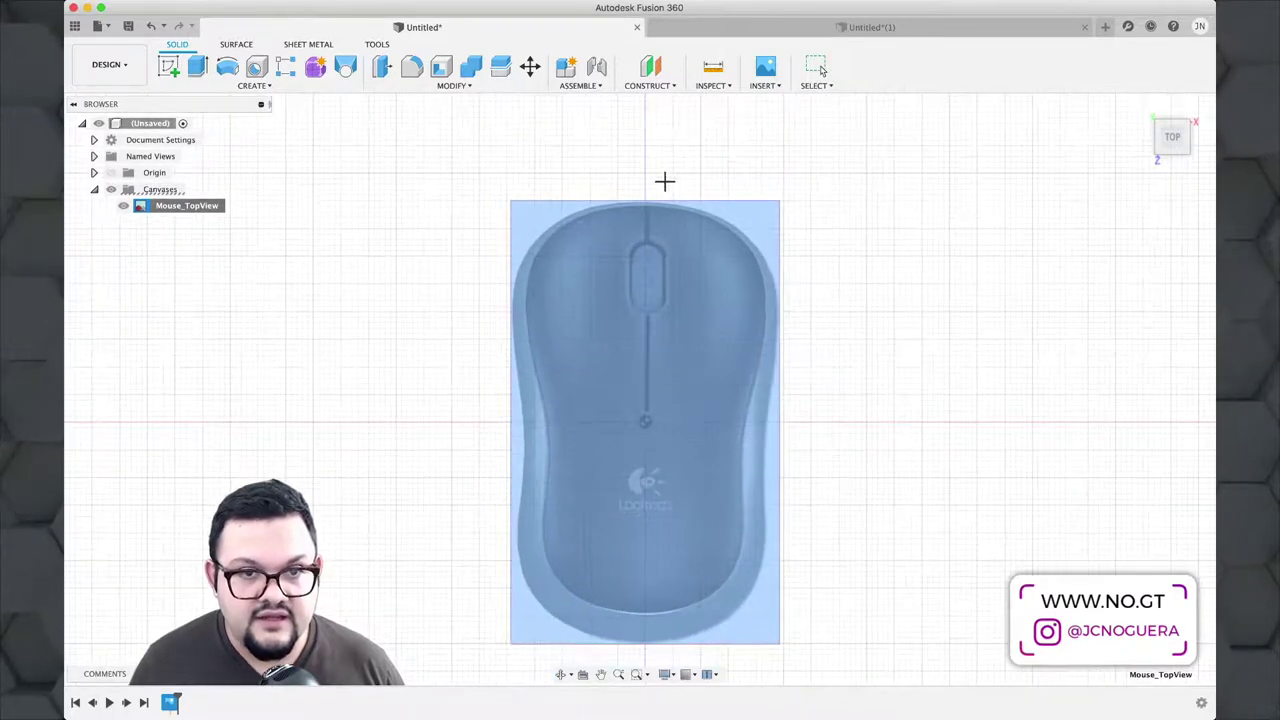
{"action": "left_click", "coordinate": [641, 203]}
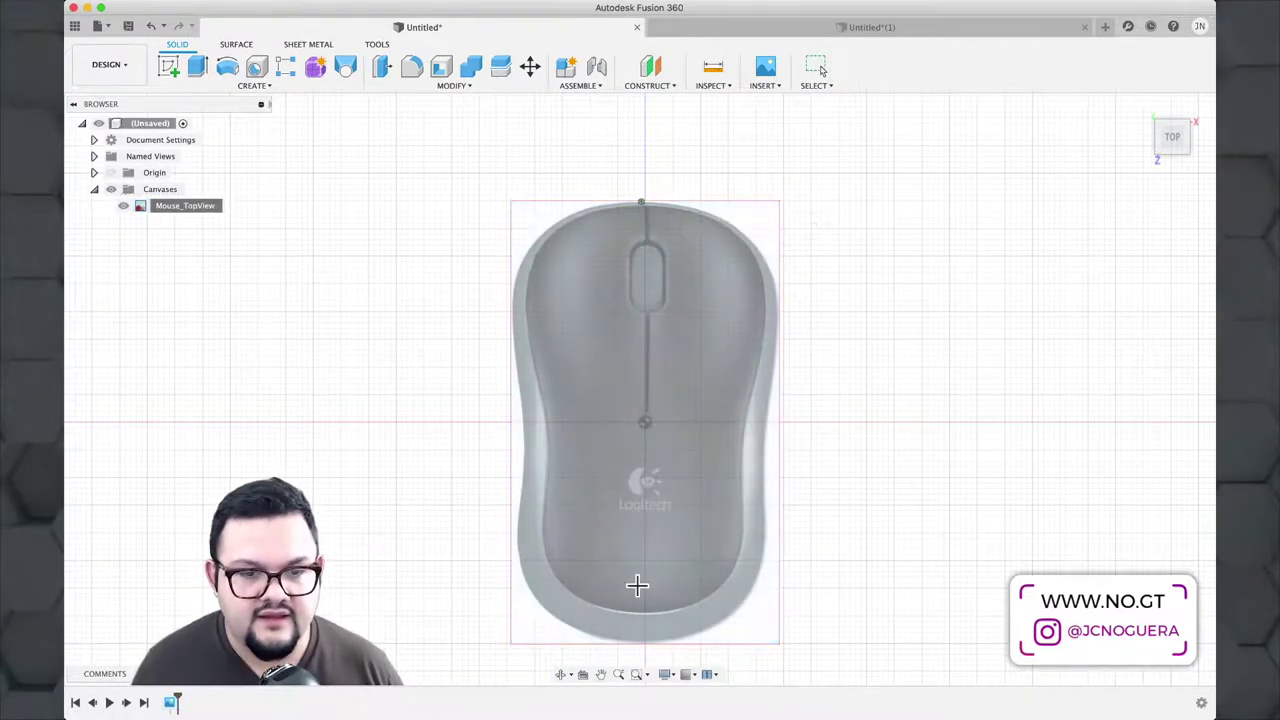
{"action": "left_click", "coordinate": [632, 635]}
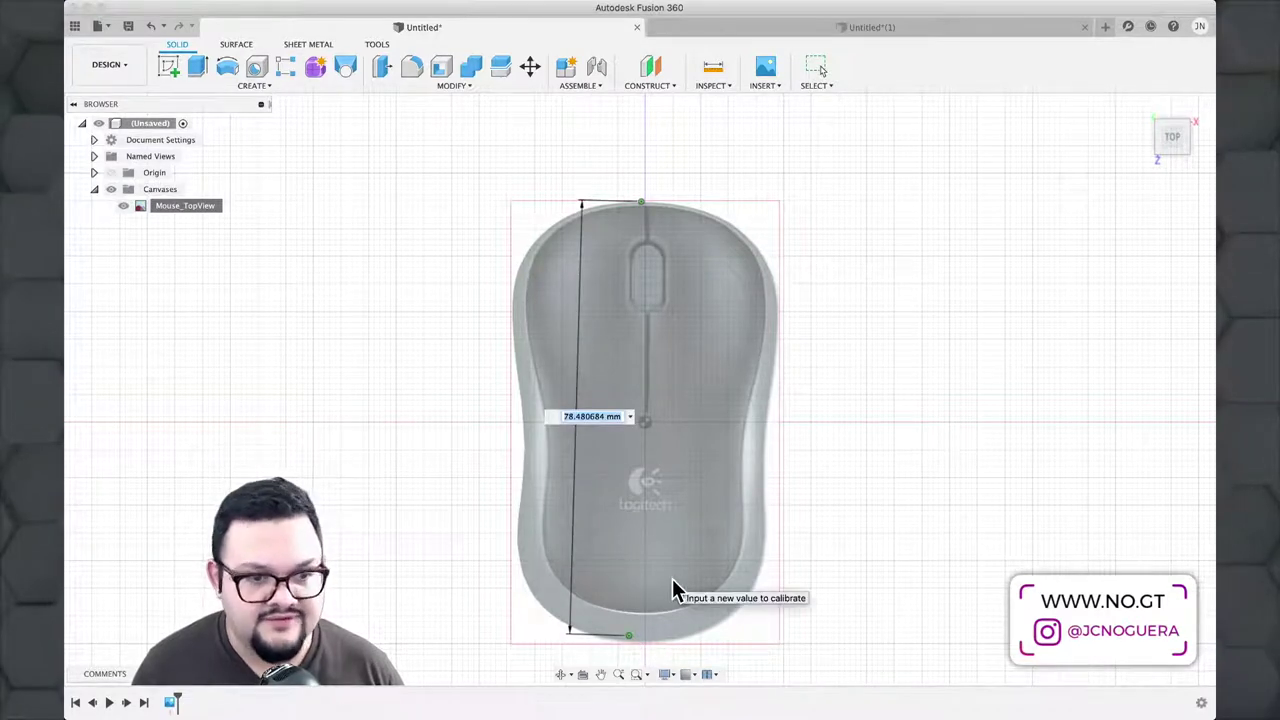
{"action": "type", "text": "100"}
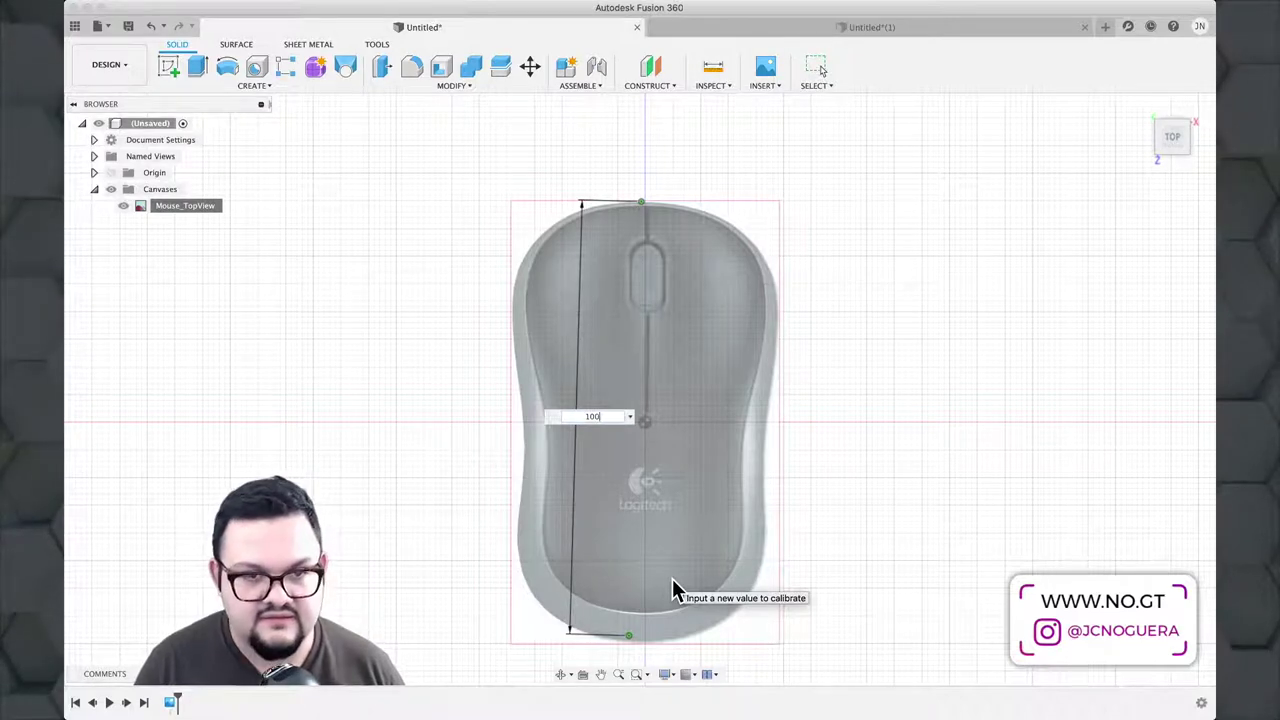
{"action": "key", "text": "Return"}
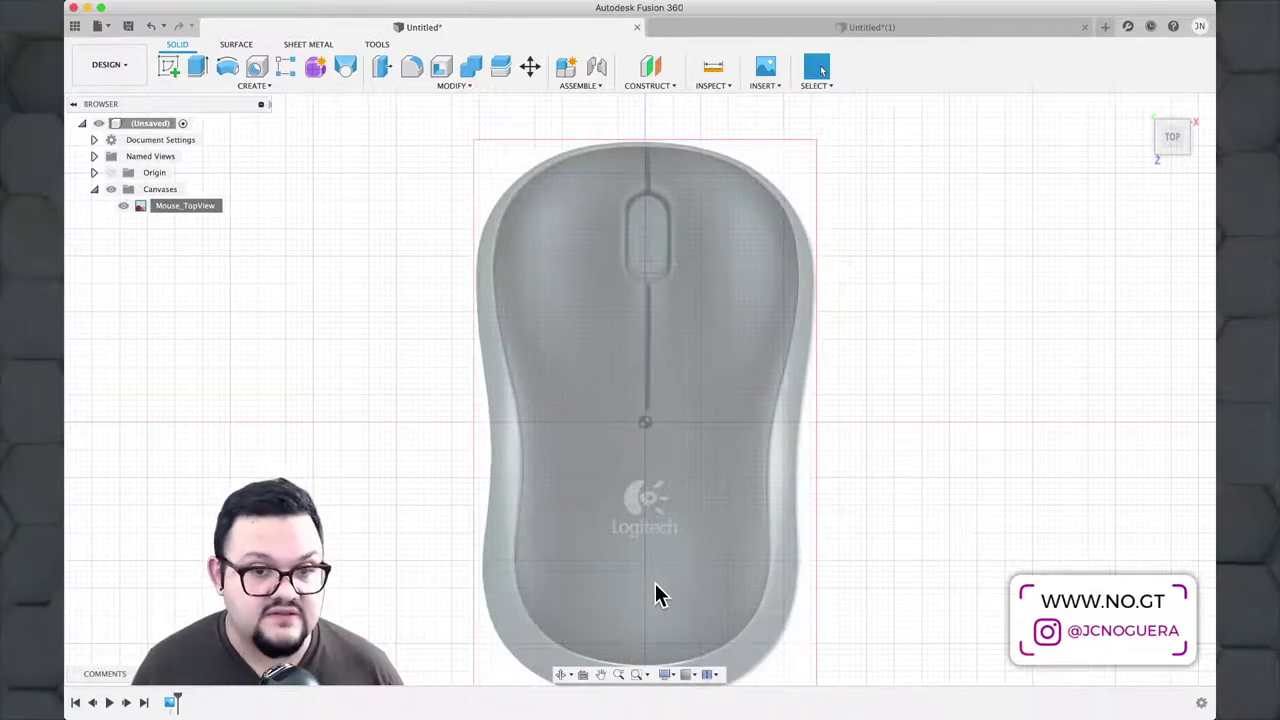
Step: Insert Mouse_SideView.jpg from the computer as a canvas on the vertical YZ origin plane
{"action": "scroll", "coordinate": [657, 595], "scroll_direction": "down", "scroll_amount": 4}
{"action": "middle_click_drag", "start_coordinate": [649, 603], "coordinate": [652, 497]}
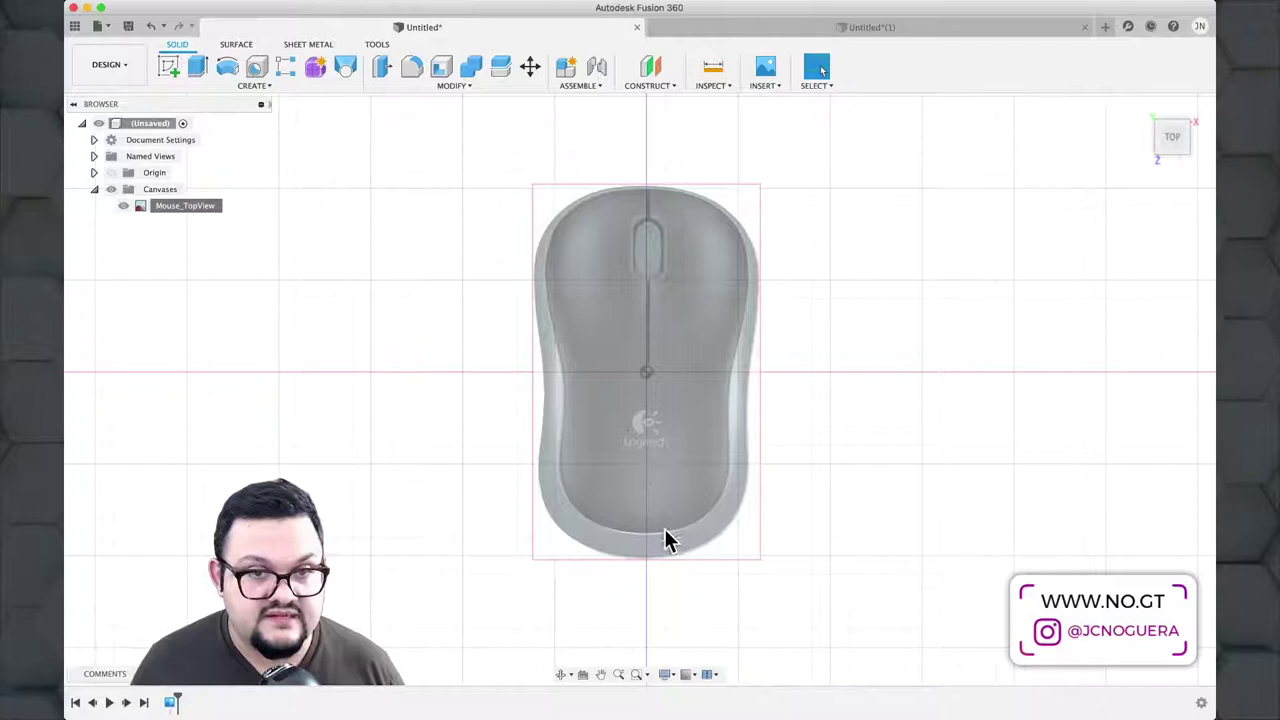
{"action": "scroll", "coordinate": [675, 538], "scroll_direction": "up", "scroll_amount": 1}
{"action": "scroll", "coordinate": [675, 545], "scroll_direction": "up", "scroll_amount": 2}
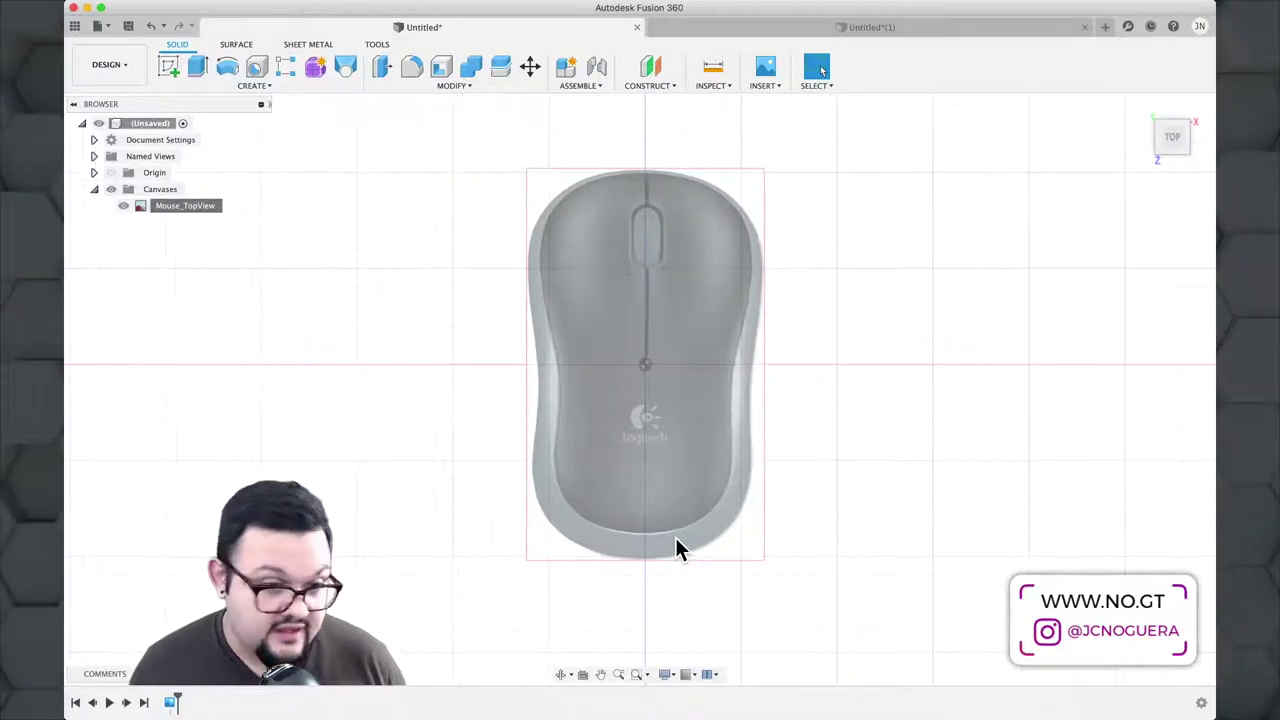
{"action": "scroll", "coordinate": [682, 540], "scroll_direction": "down", "scroll_amount": 2}
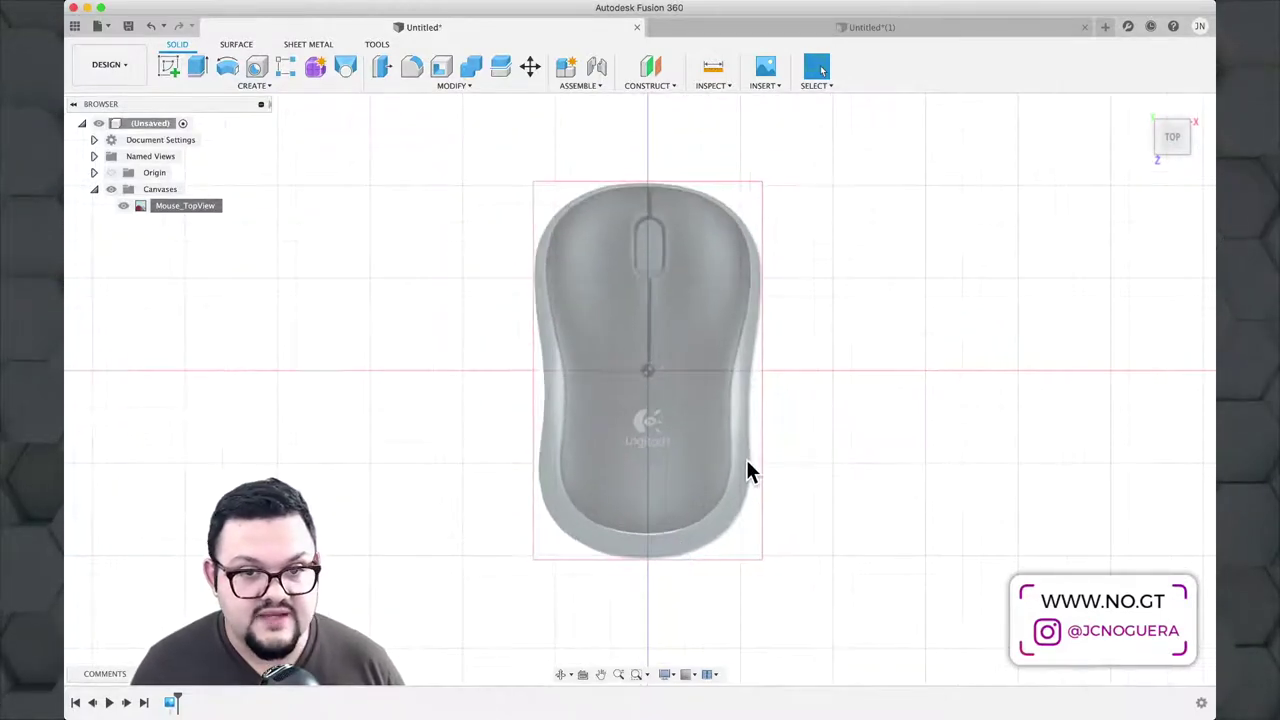
{"action": "middle_click_drag", "start_coordinate": [788, 411], "coordinate": [620, 338], "text": "shift"}
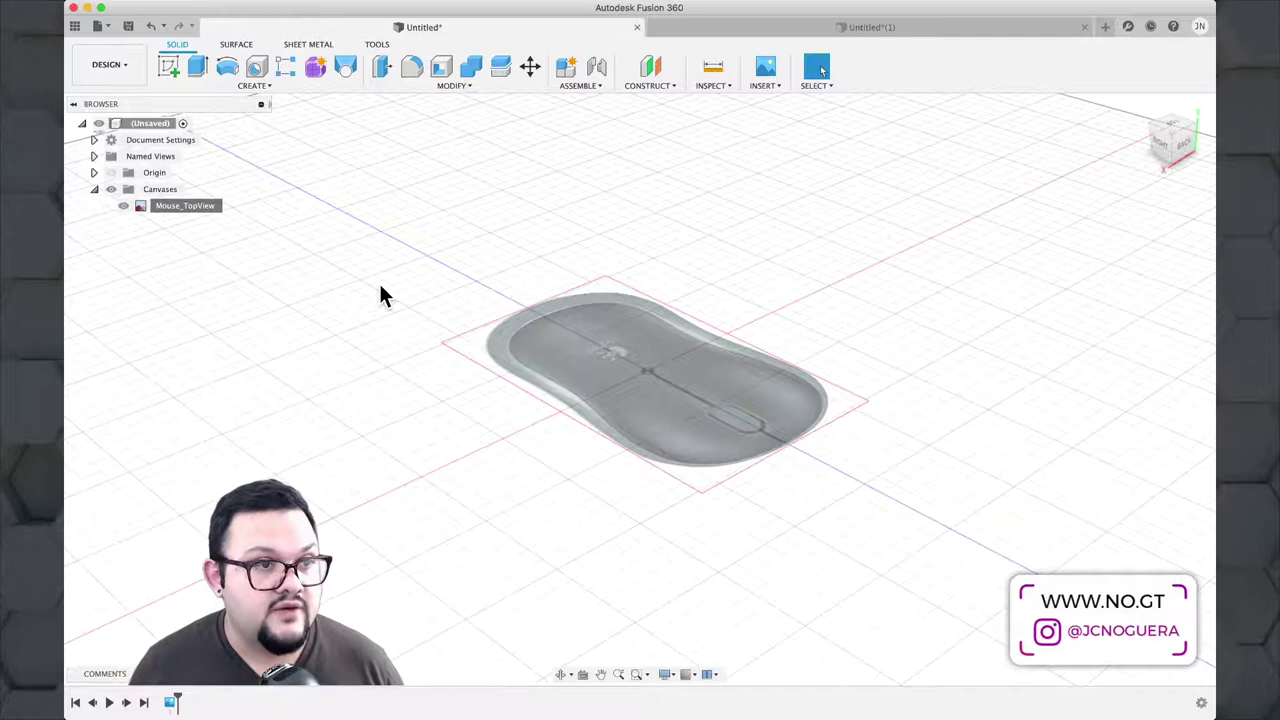
{"action": "left_click", "coordinate": [765, 90]}
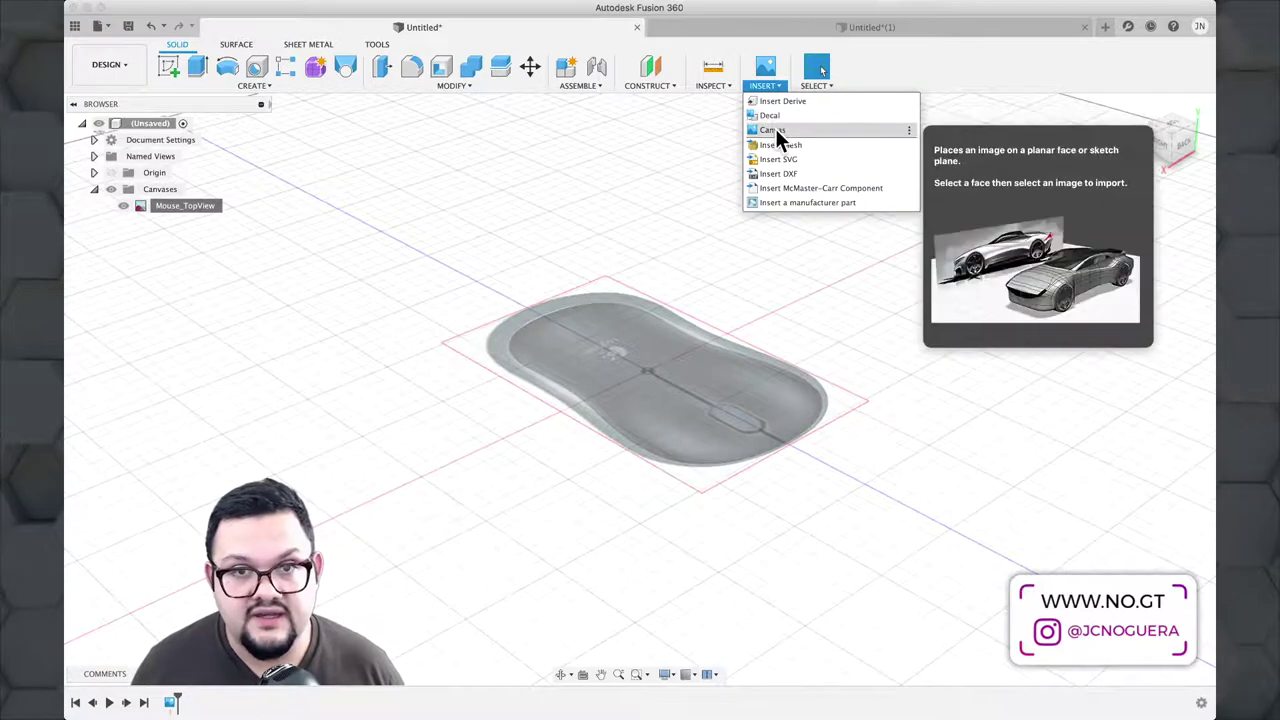
{"action": "left_click", "coordinate": [775, 129]}
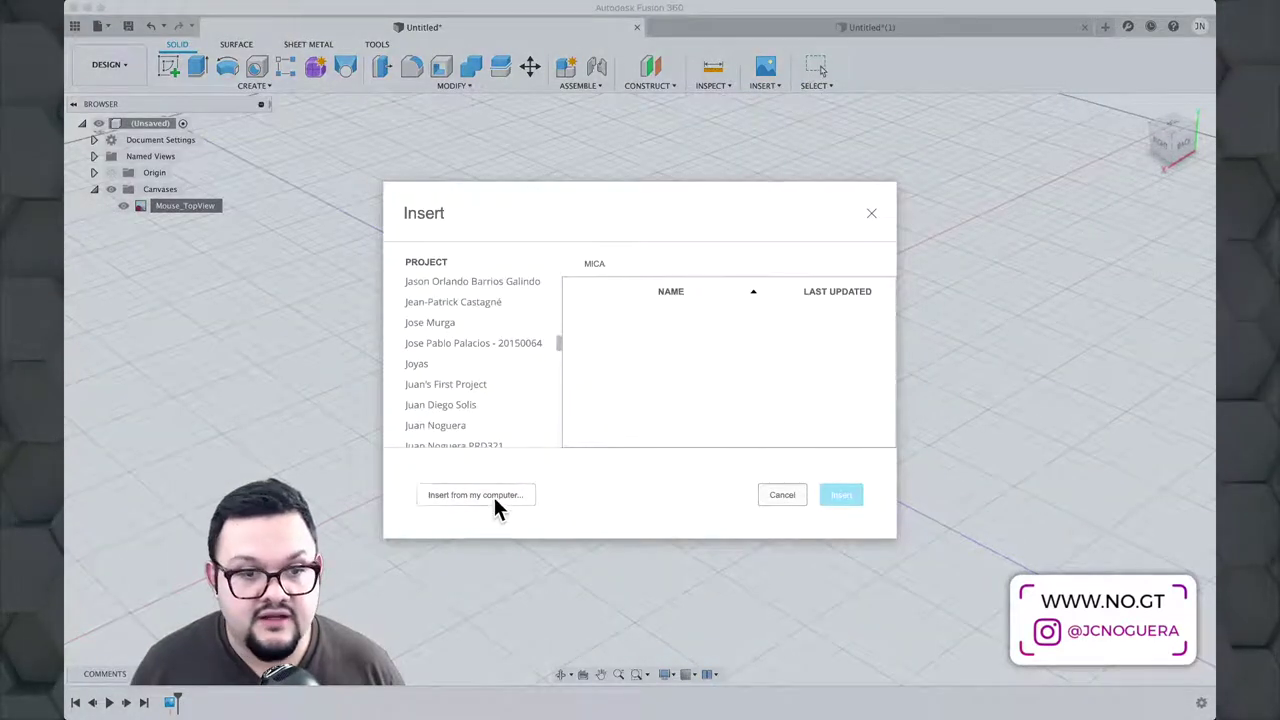
{"action": "left_click", "coordinate": [494, 498]}
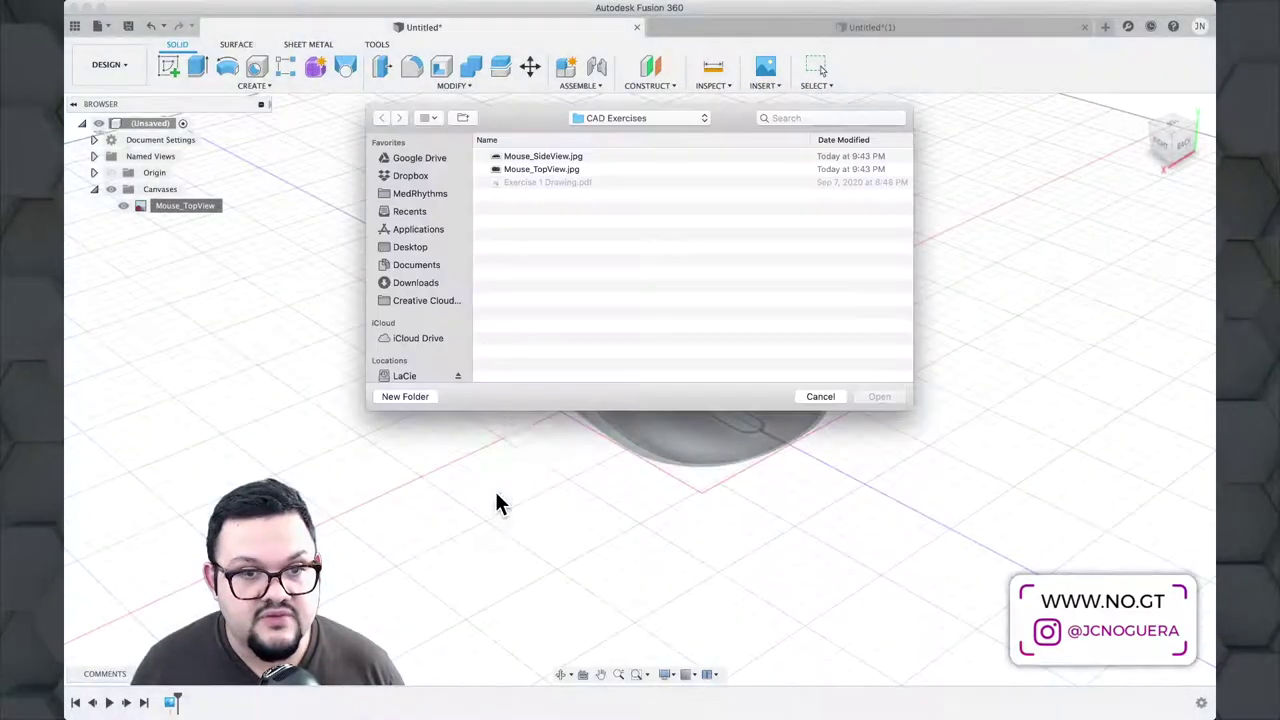
{"action": "left_click", "coordinate": [540, 155]}
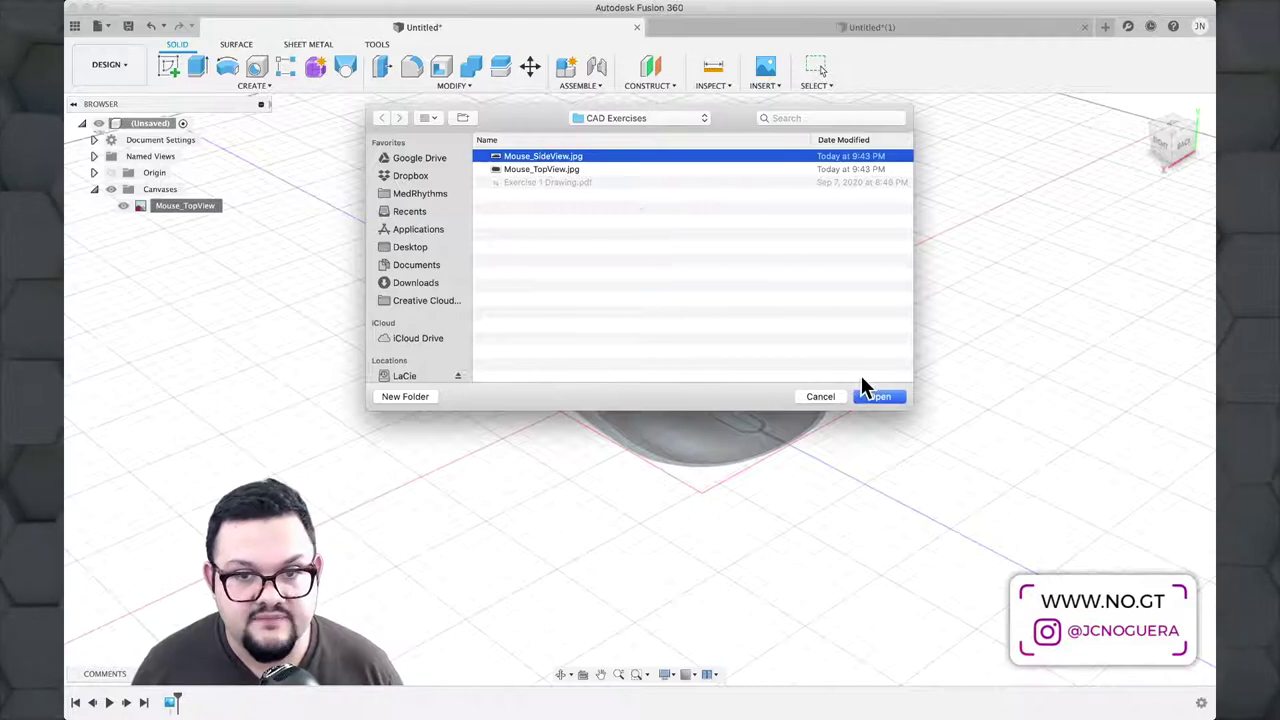
{"action": "left_click", "coordinate": [879, 397]}
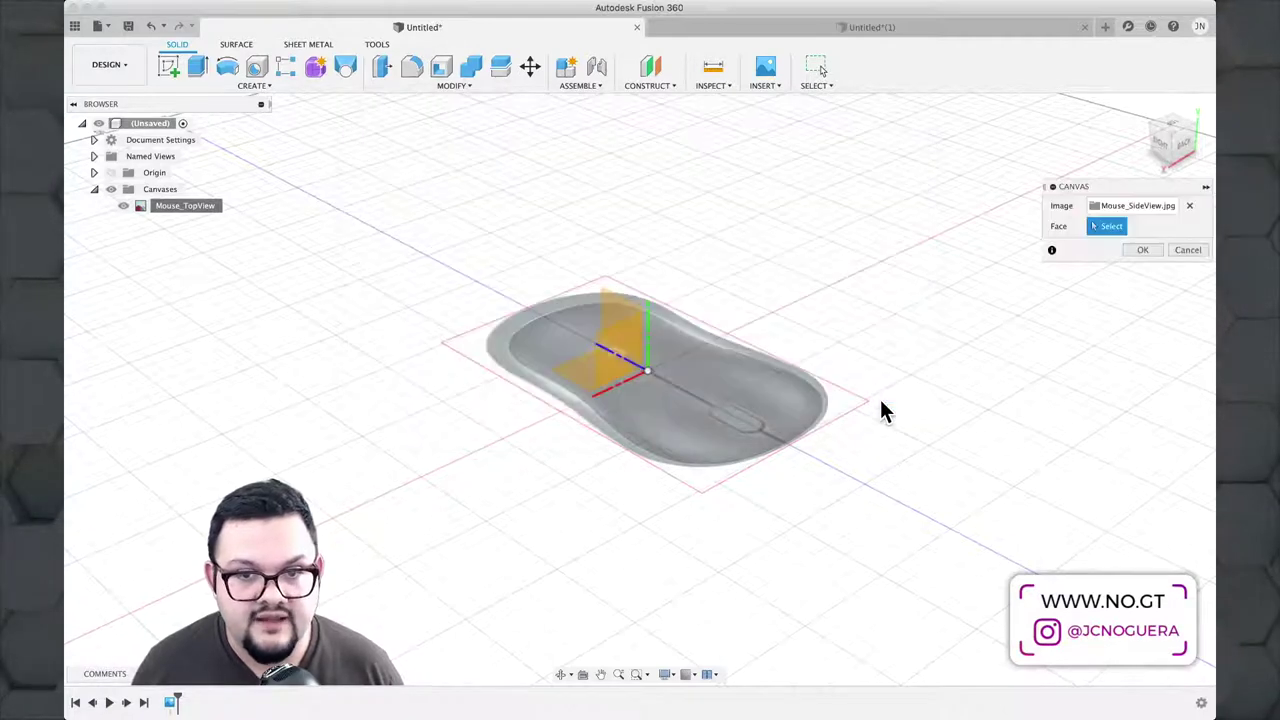
{"action": "left_click", "coordinate": [621, 312]}
Step: Scale the side-view canvas uniformly to about 4.61 and raise it 20 mm so the mouse's base sits on the ground plane
{"action": "left_click_drag", "start_coordinate": [628, 342], "coordinate": [566, 230]}
{"action": "key", "text": "Return"}
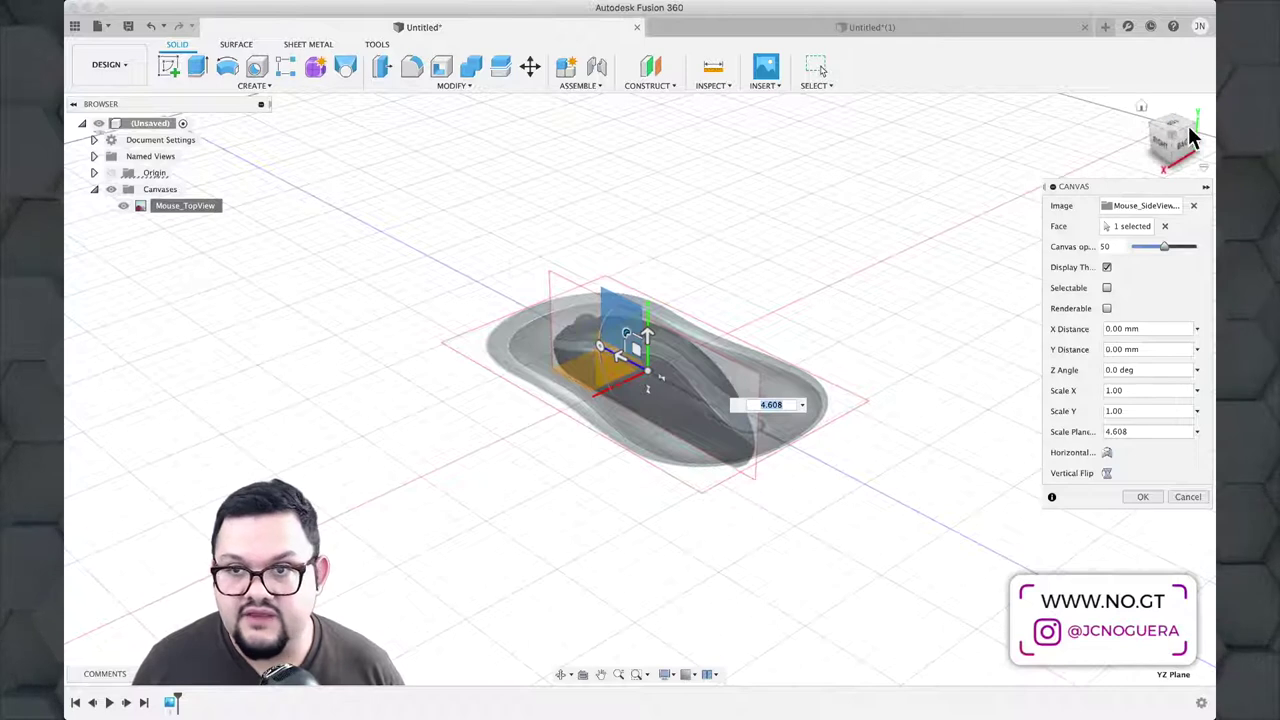
{"action": "left_click", "coordinate": [1157, 146]}
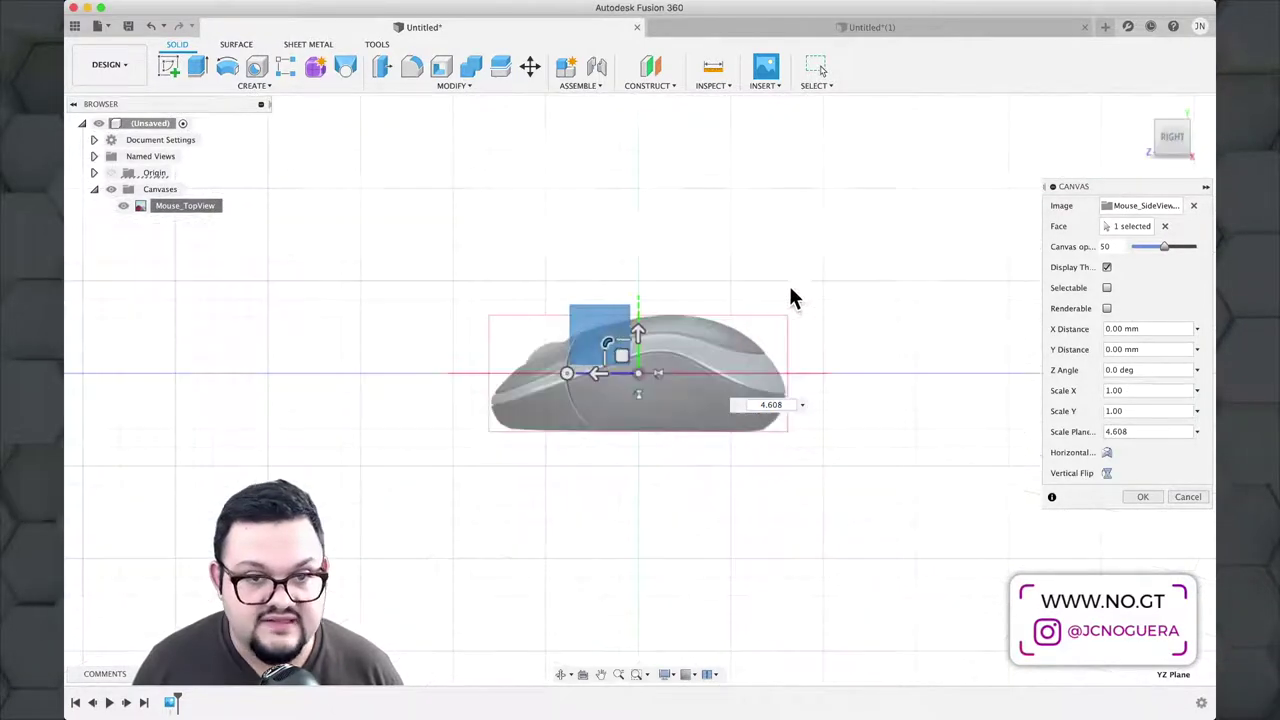
{"action": "left_click_drag", "start_coordinate": [606, 337], "coordinate": [627, 266]}
{"action": "left_click", "coordinate": [638, 331]}
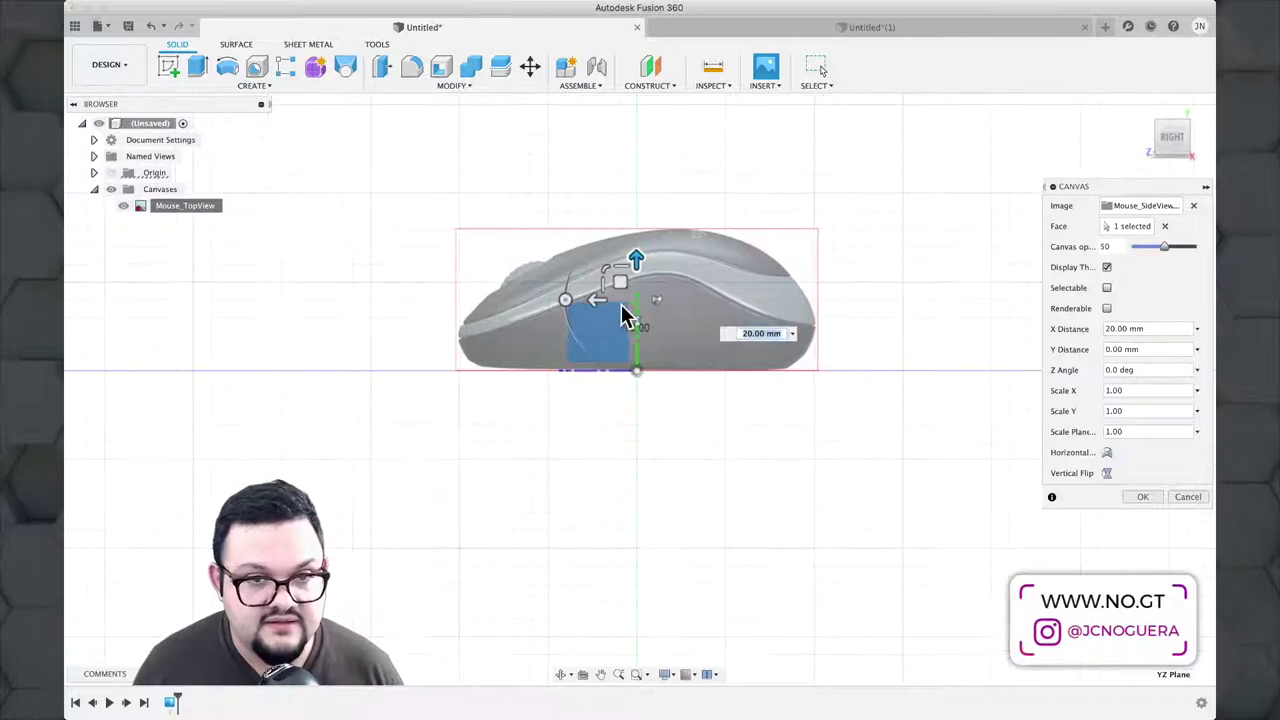
Step: Flip the side-view canvas horizontally so the mouse's front faces the same way as in the top view
{"action": "middle_click_drag", "start_coordinate": [766, 294], "coordinate": [717, 321], "text": "shift"}
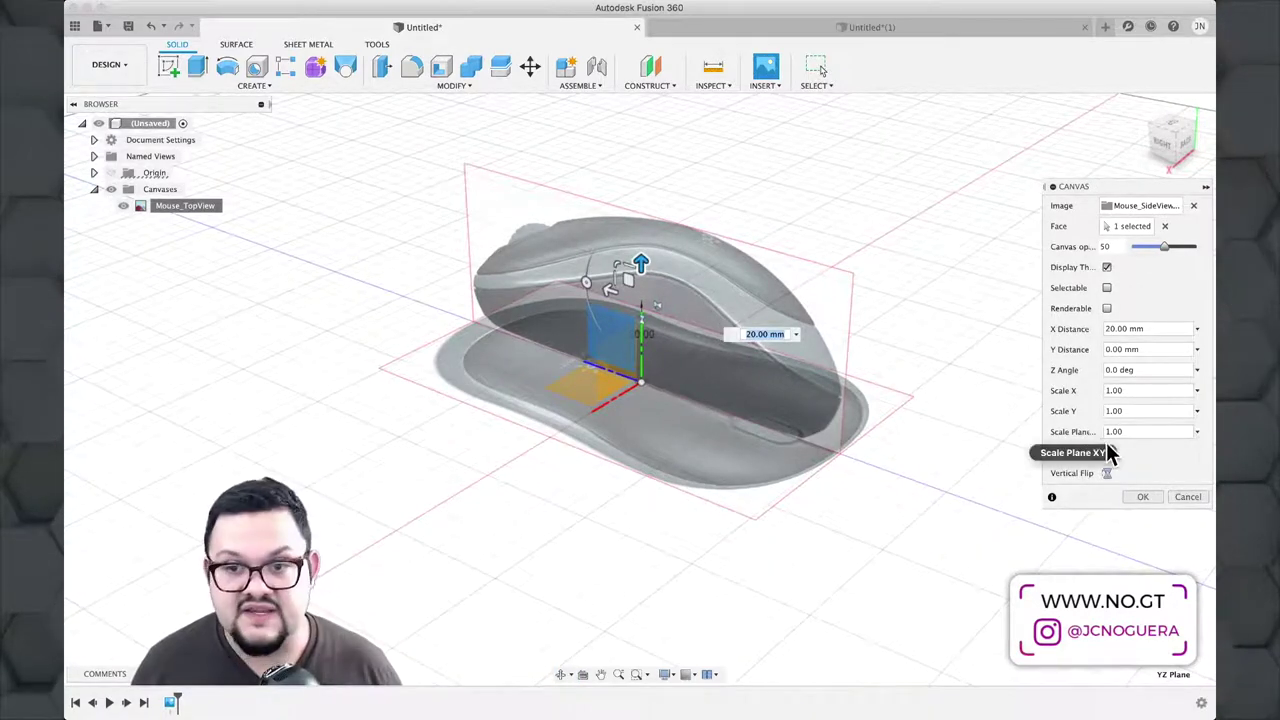
{"action": "type", "text": "0"}
{"action": "key", "text": "Return"}
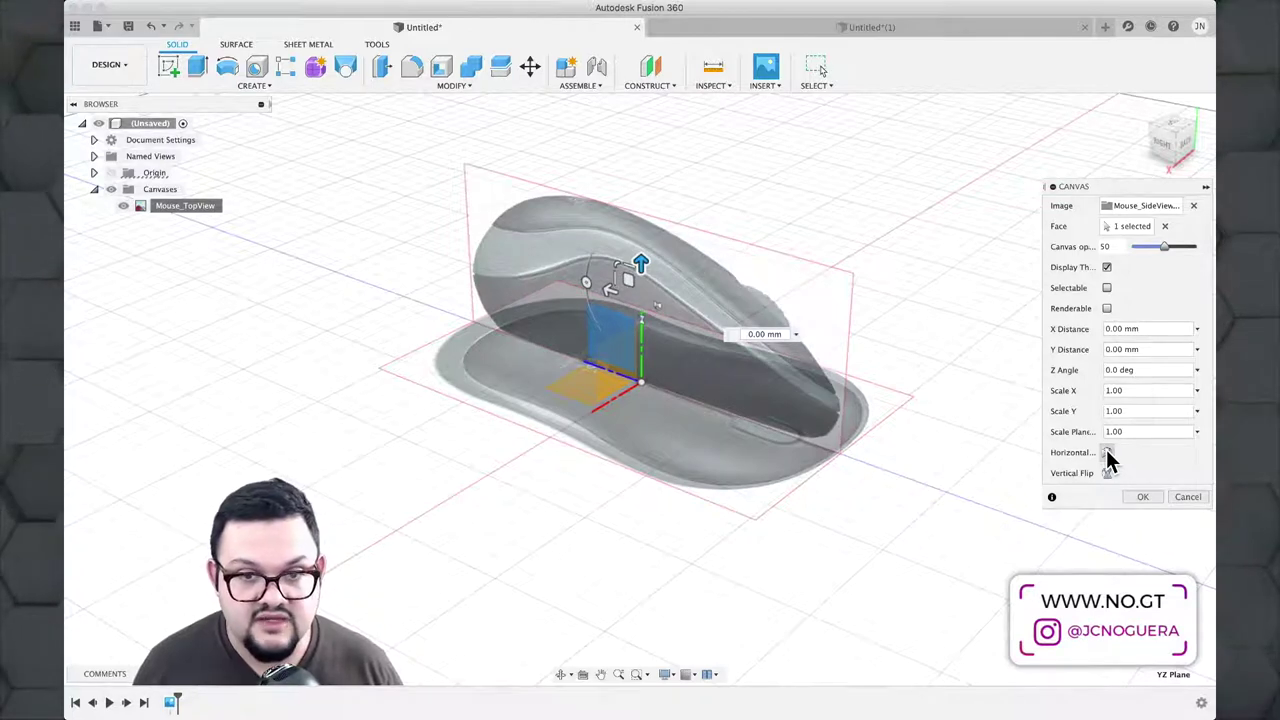
Step: Accept the side-view canvas placement and create a new T-Spline form
{"action": "middle_click_drag", "start_coordinate": [935, 403], "coordinate": [910, 379], "text": "shift"}
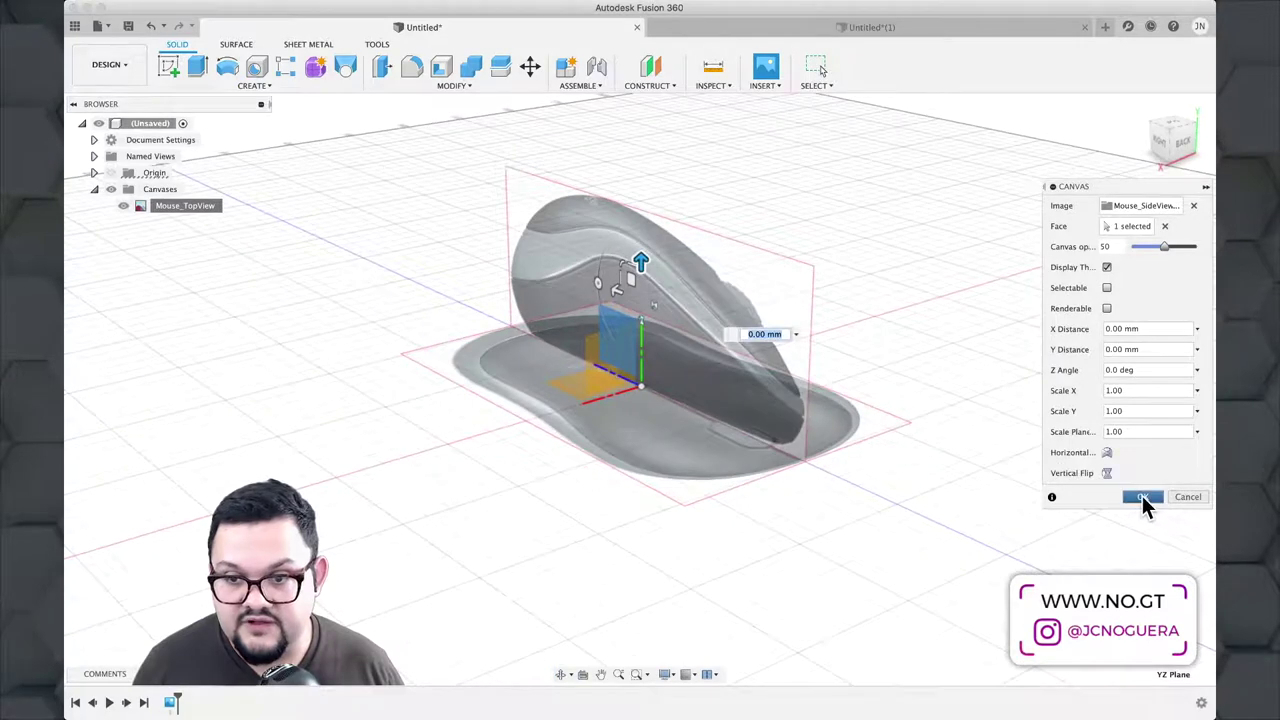
{"action": "left_click", "coordinate": [1142, 495]}
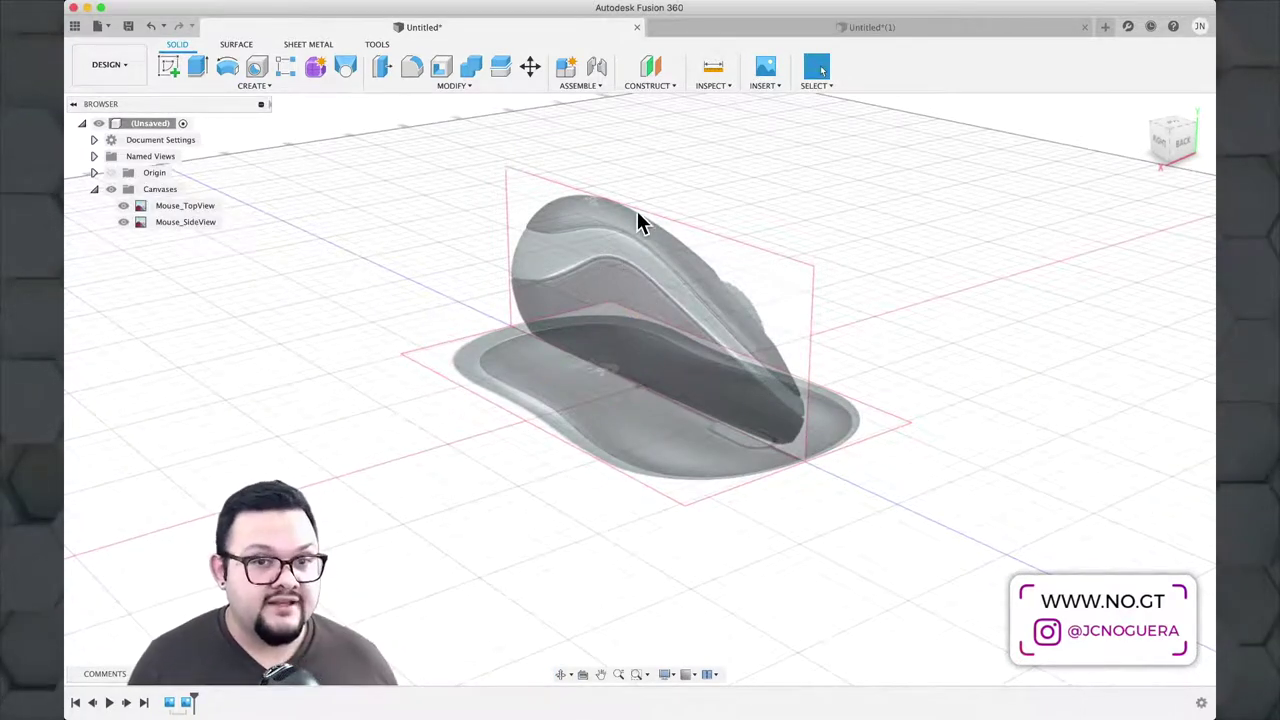
{"action": "left_click", "coordinate": [313, 70]}
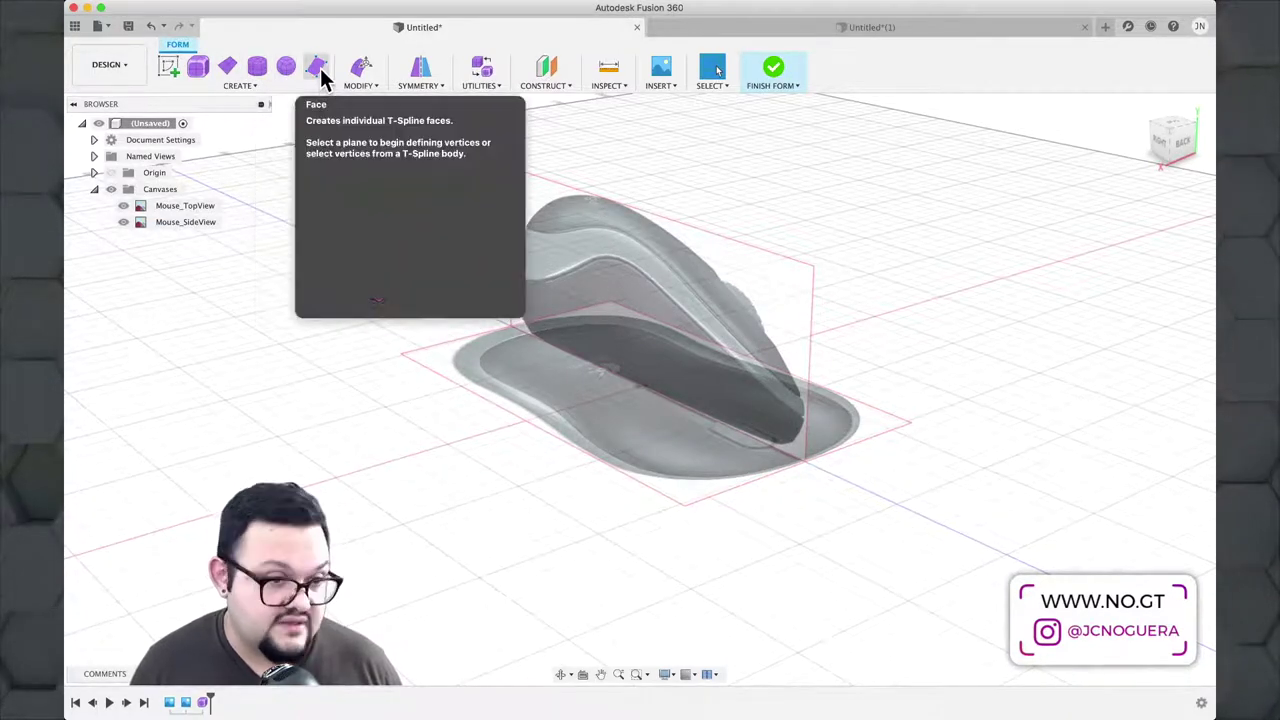
Step: Create a form box centred on the origin of the ground plane, 60 mm by 100 mm and 40 mm high
{"action": "left_click", "coordinate": [200, 68]}
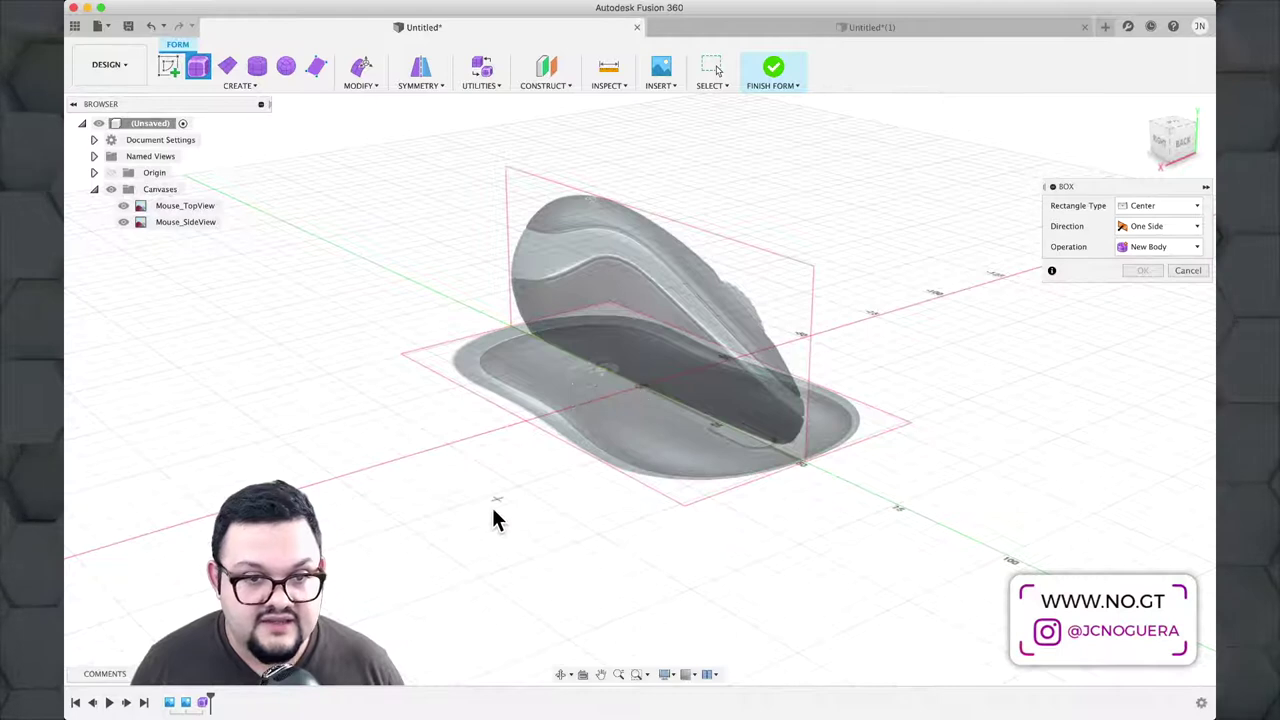
{"action": "left_click", "coordinate": [645, 400]}
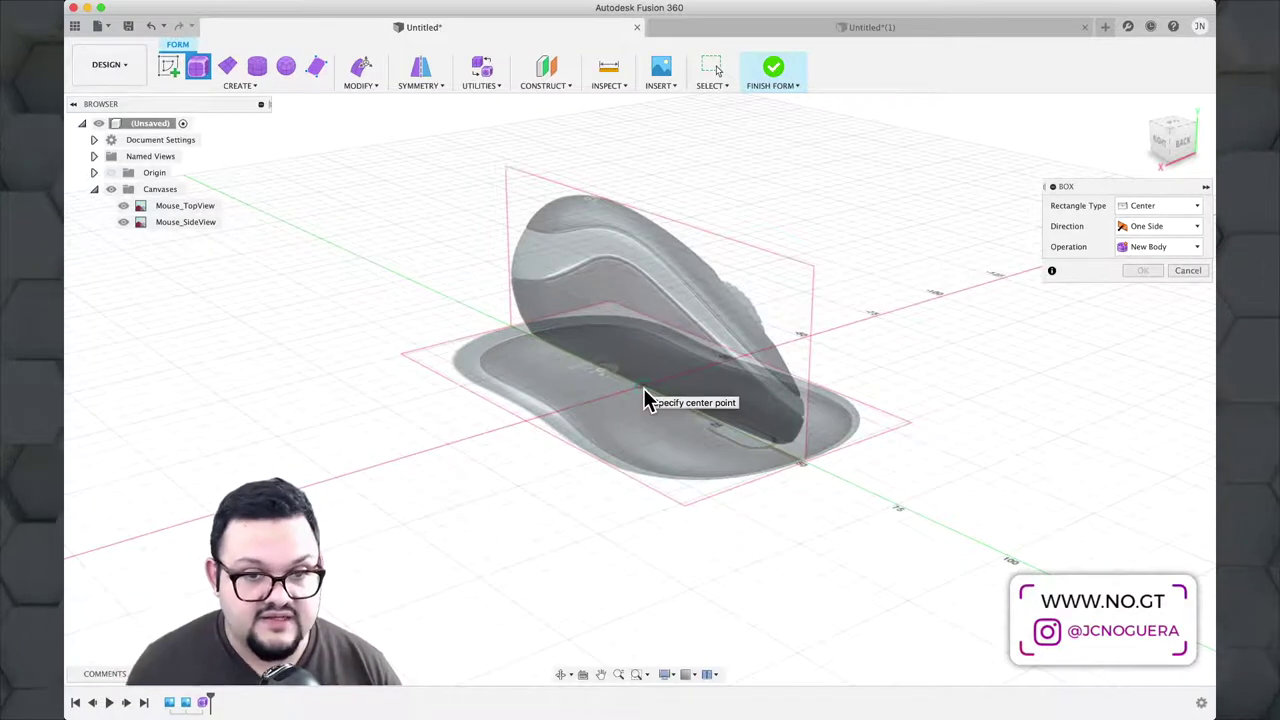
{"action": "left_click", "coordinate": [646, 400]}
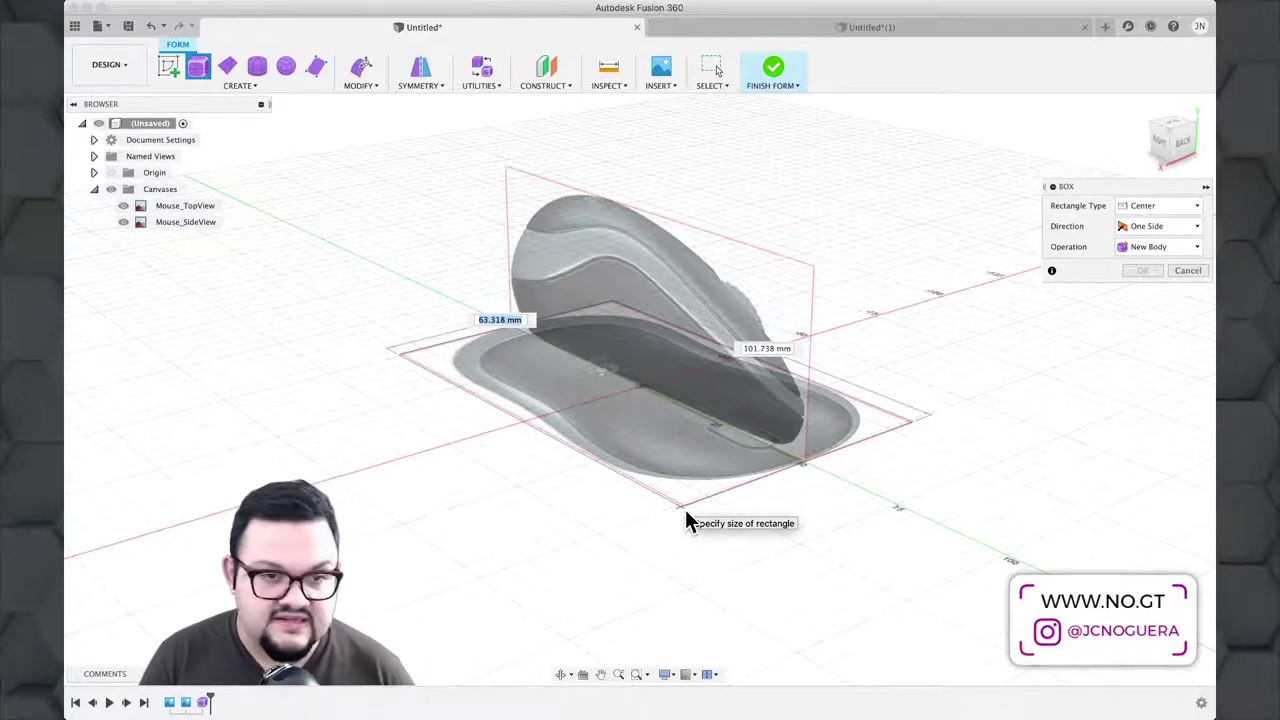
{"action": "key", "text": "Tab"}
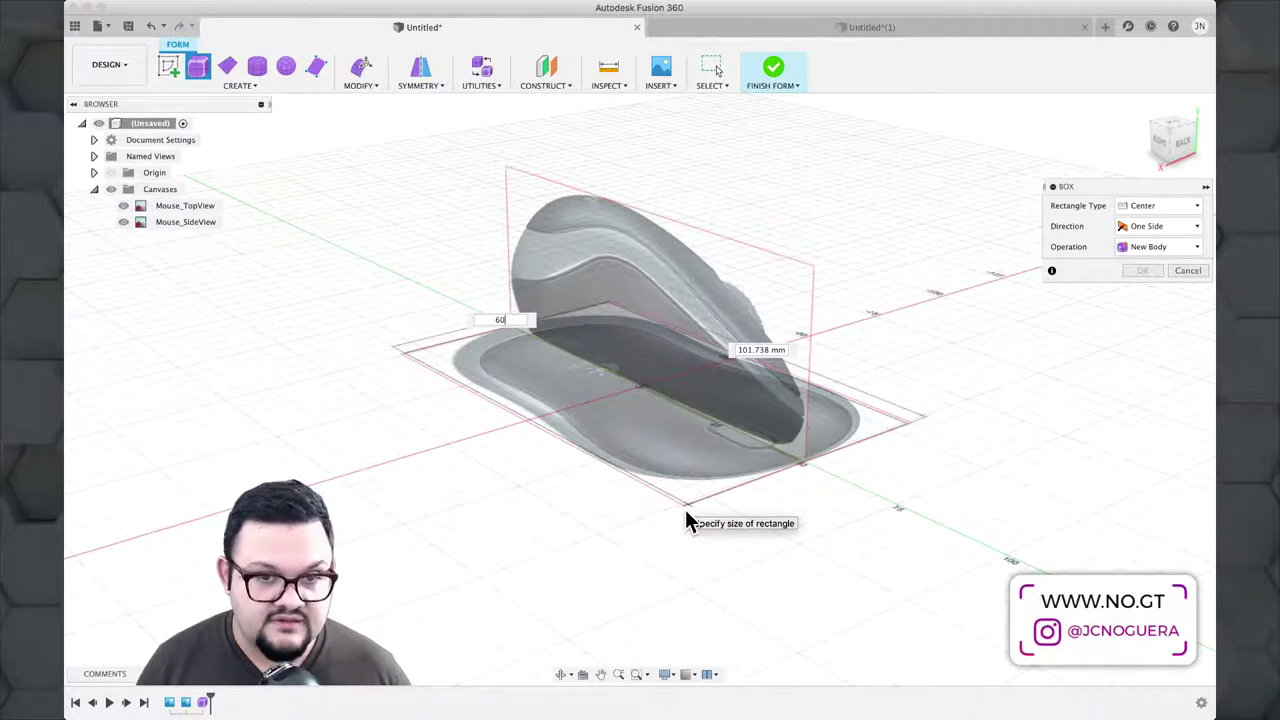
{"action": "key", "text": "Tab"}
{"action": "type", "text": "100"}
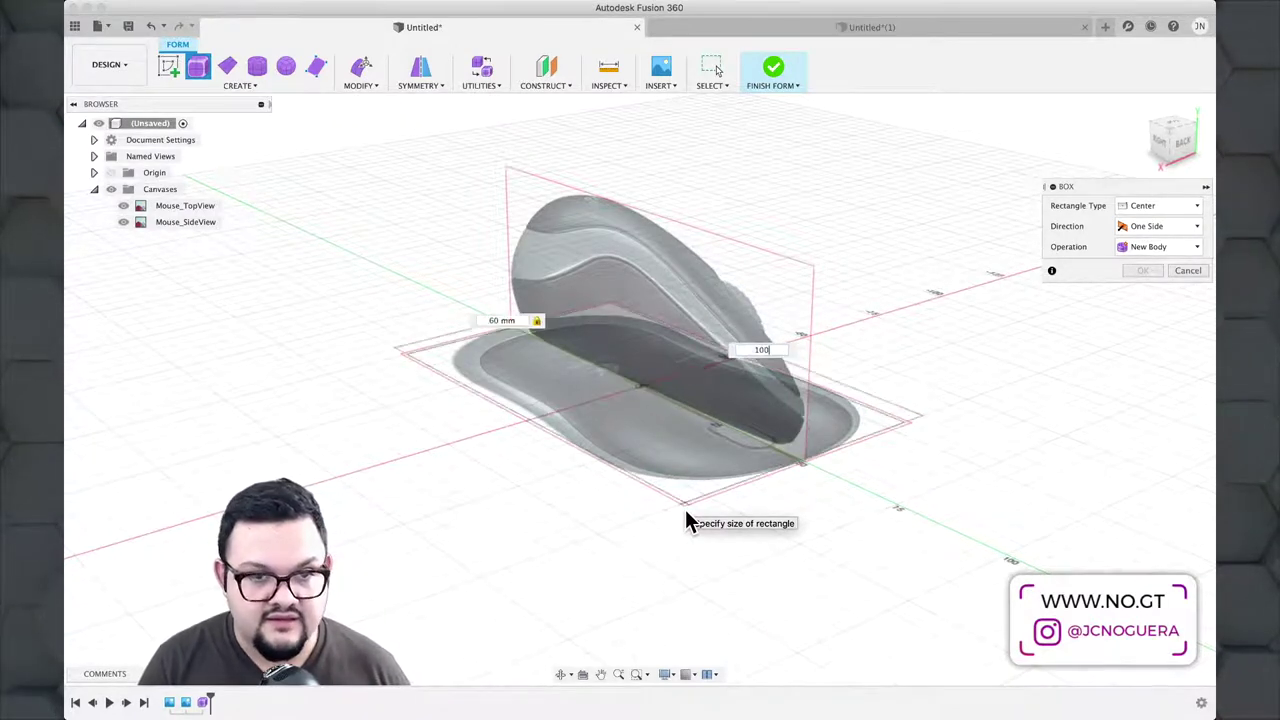
{"action": "key", "text": "Tab"}
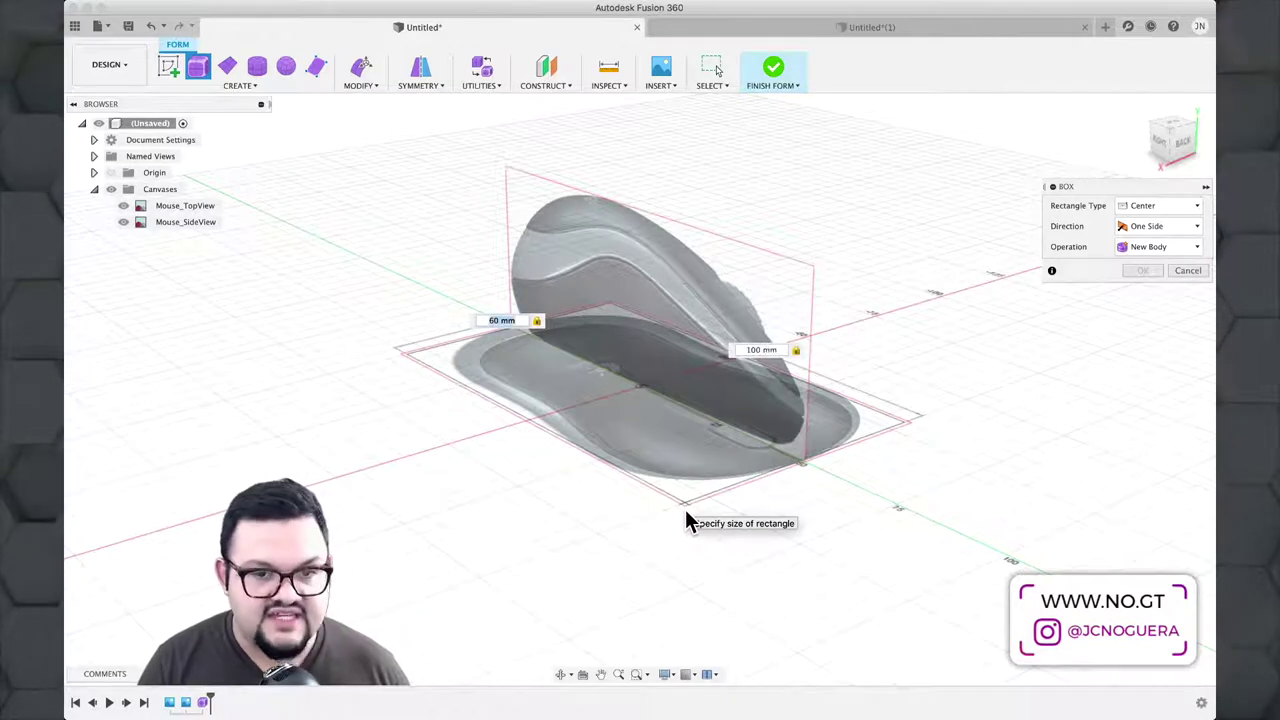
{"action": "key", "text": "Return"}
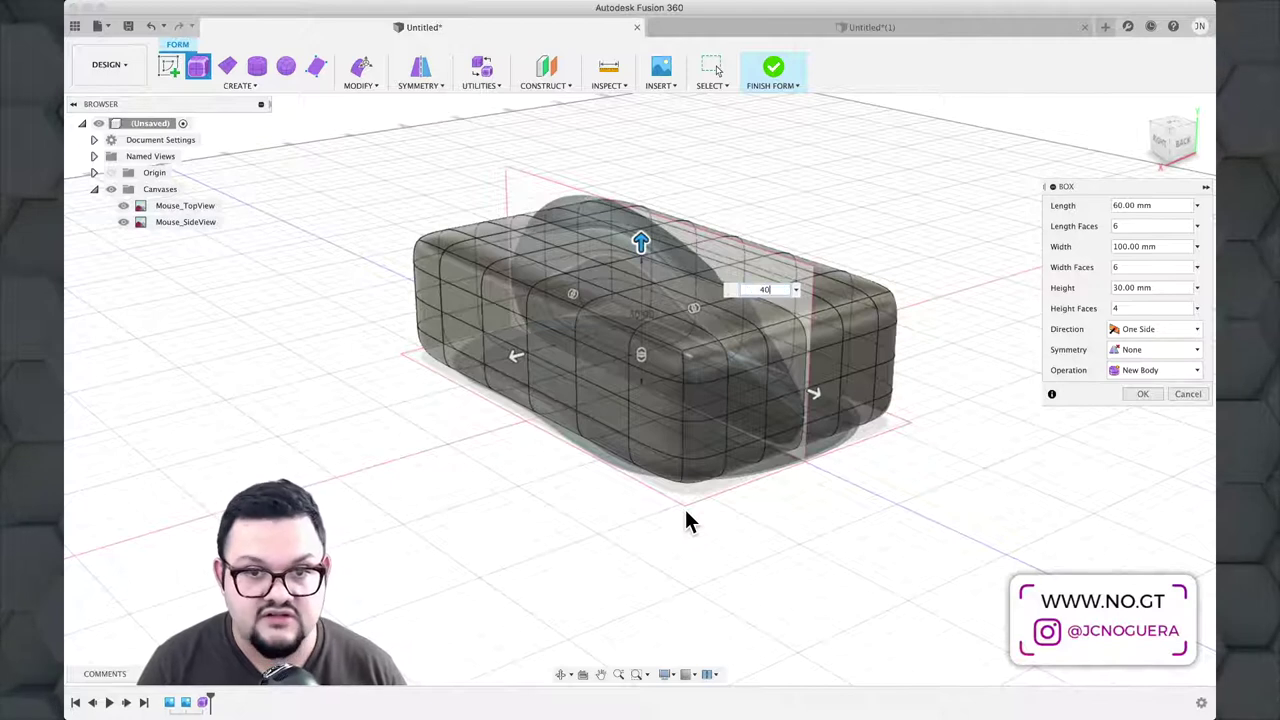
{"action": "key", "text": "Return"}
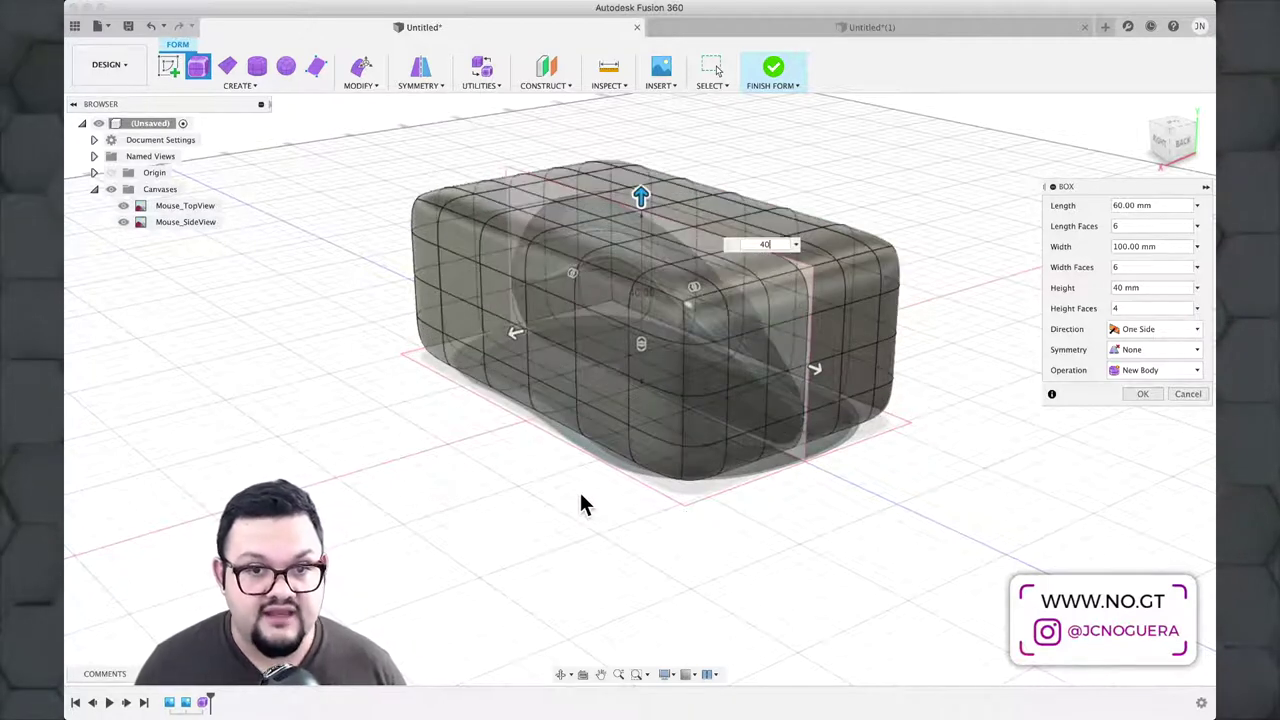
Step: Apply mirror symmetry to the box with only length symmetry enabled, and finish creating the body
{"action": "middle_click_drag", "start_coordinate": [477, 451], "coordinate": [503, 458], "text": "shift"}
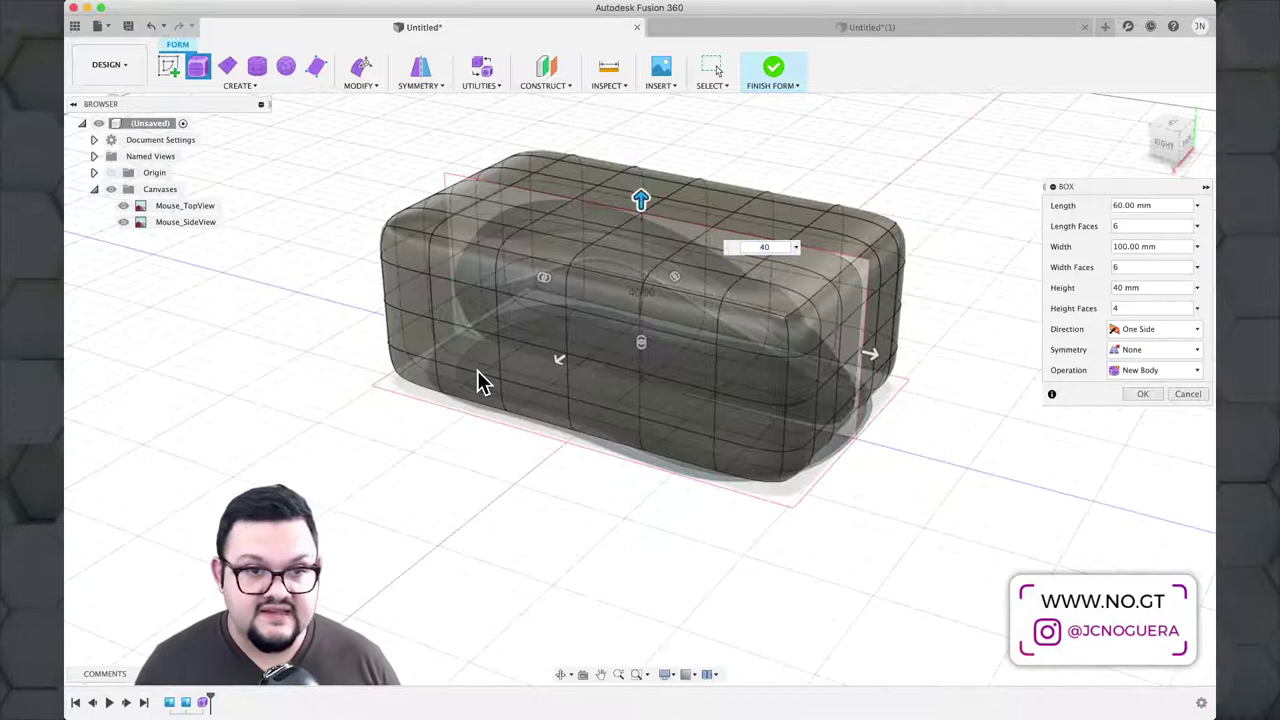
{"action": "scroll", "coordinate": [477, 370], "scroll_direction": "up", "scroll_amount": 1}
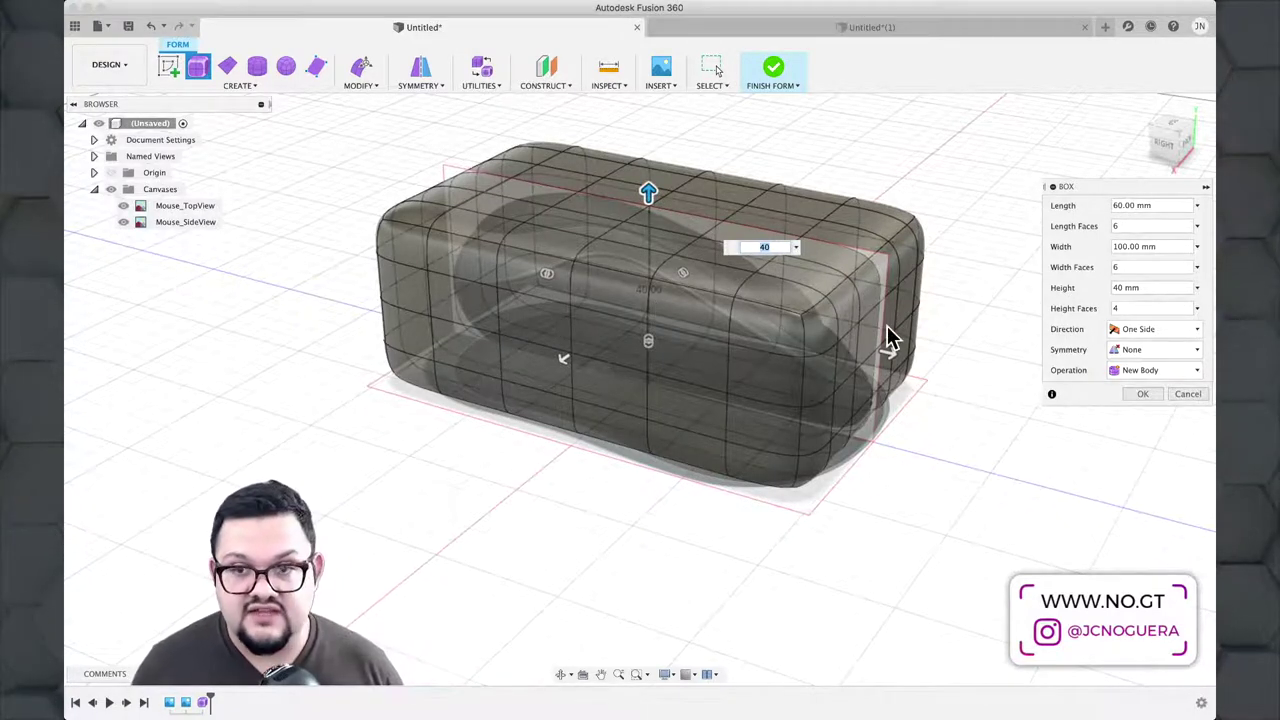
{"action": "middle_click_drag", "start_coordinate": [947, 318], "coordinate": [986, 289], "text": "shift"}
{"action": "scroll", "coordinate": [708, 185], "scroll_direction": "up", "scroll_amount": 5}
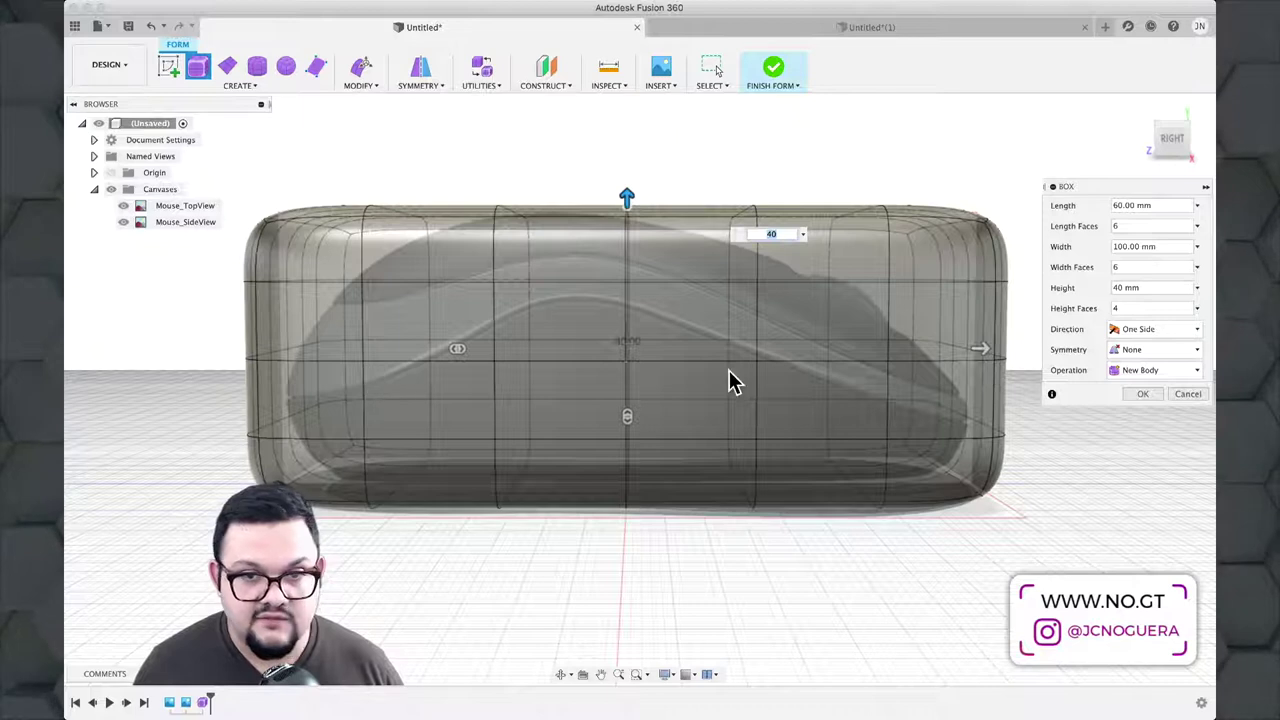
{"action": "middle_click_drag", "start_coordinate": [957, 380], "coordinate": [523, 434], "text": "shift"}
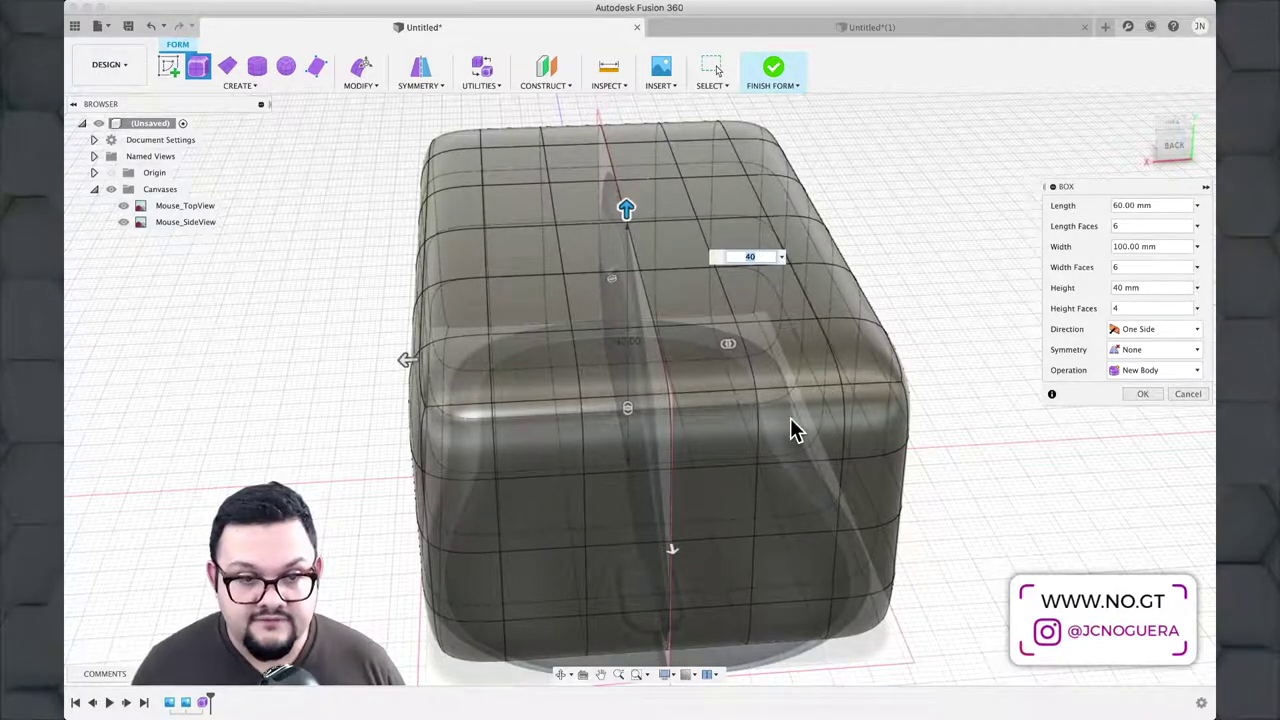
{"action": "middle_click_drag", "start_coordinate": [840, 420], "coordinate": [871, 403], "text": "shift"}
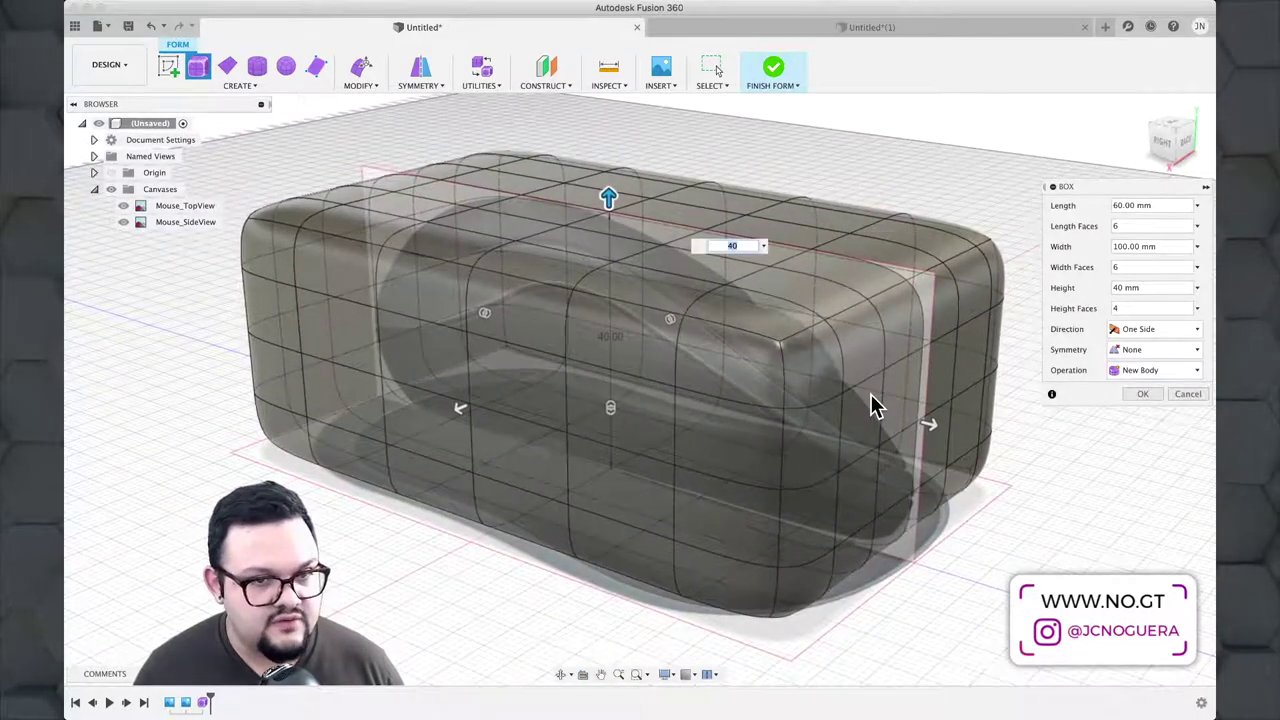
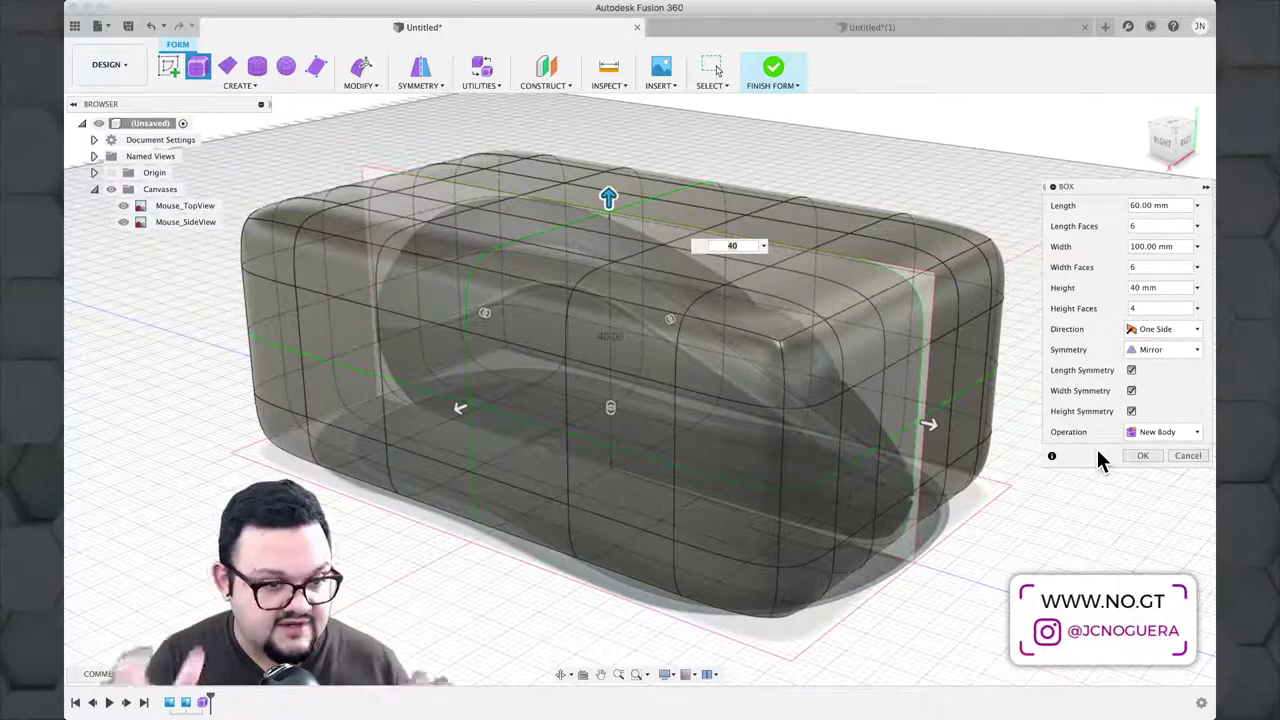
{"action": "left_click", "coordinate": [1131, 391]}
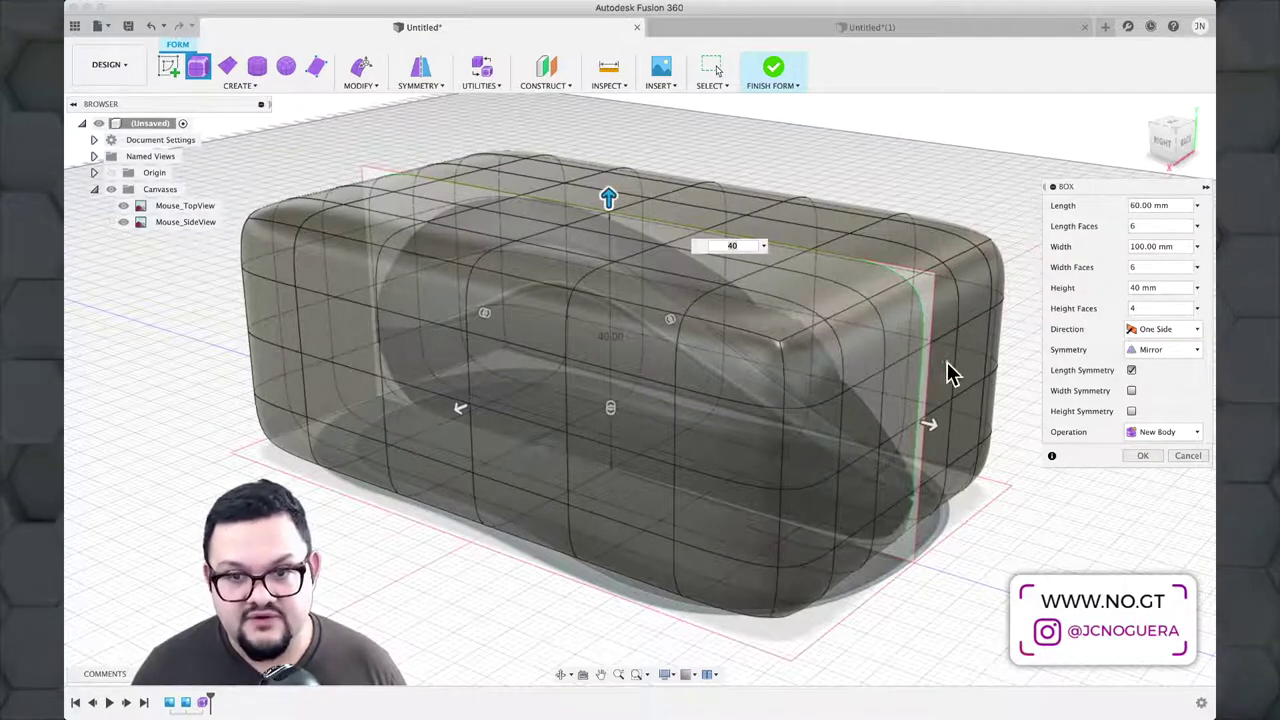
{"action": "left_click", "coordinate": [1147, 455]}
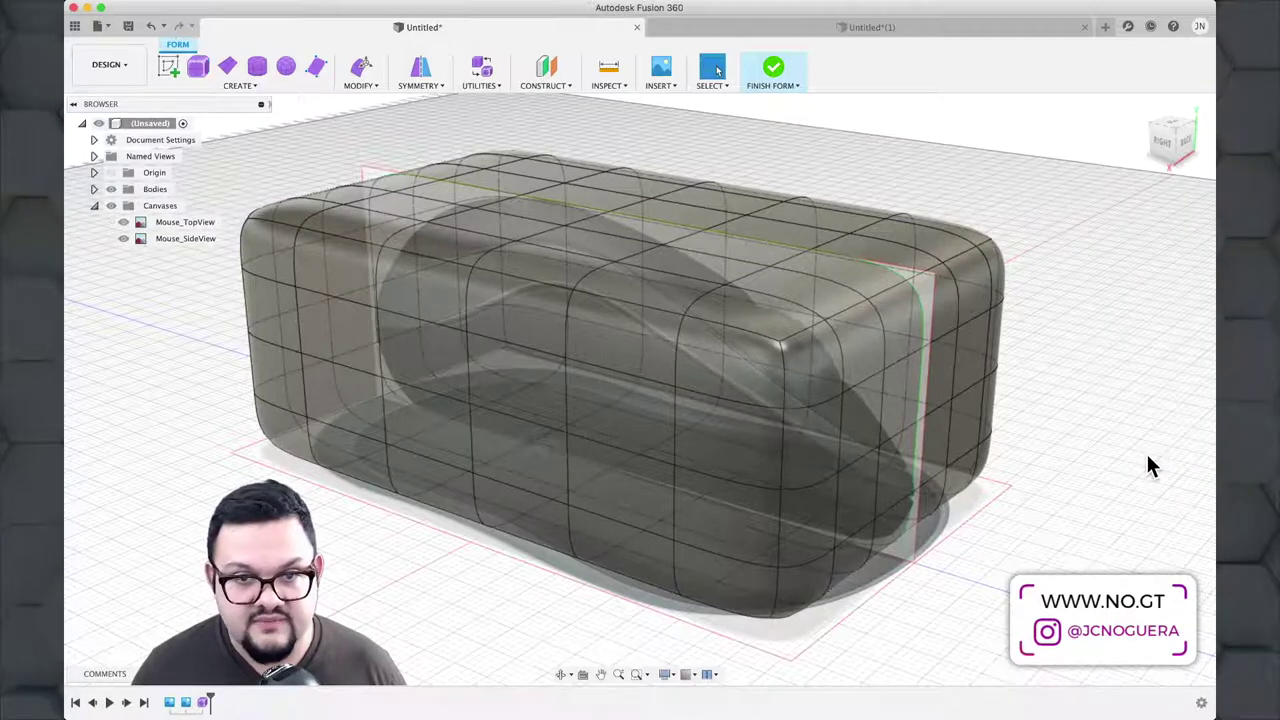
{"action": "middle_click_drag", "start_coordinate": [931, 354], "coordinate": [794, 348], "text": "shift"}
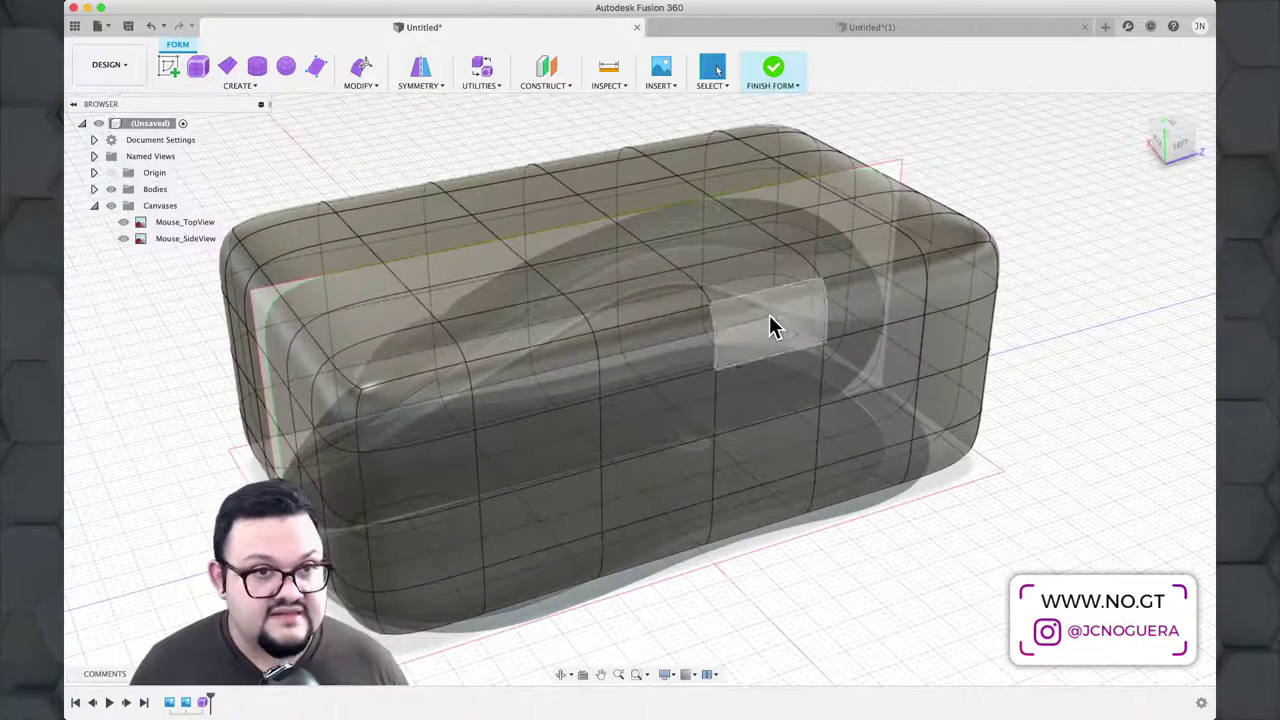
{"action": "left_click", "coordinate": [423, 85]}
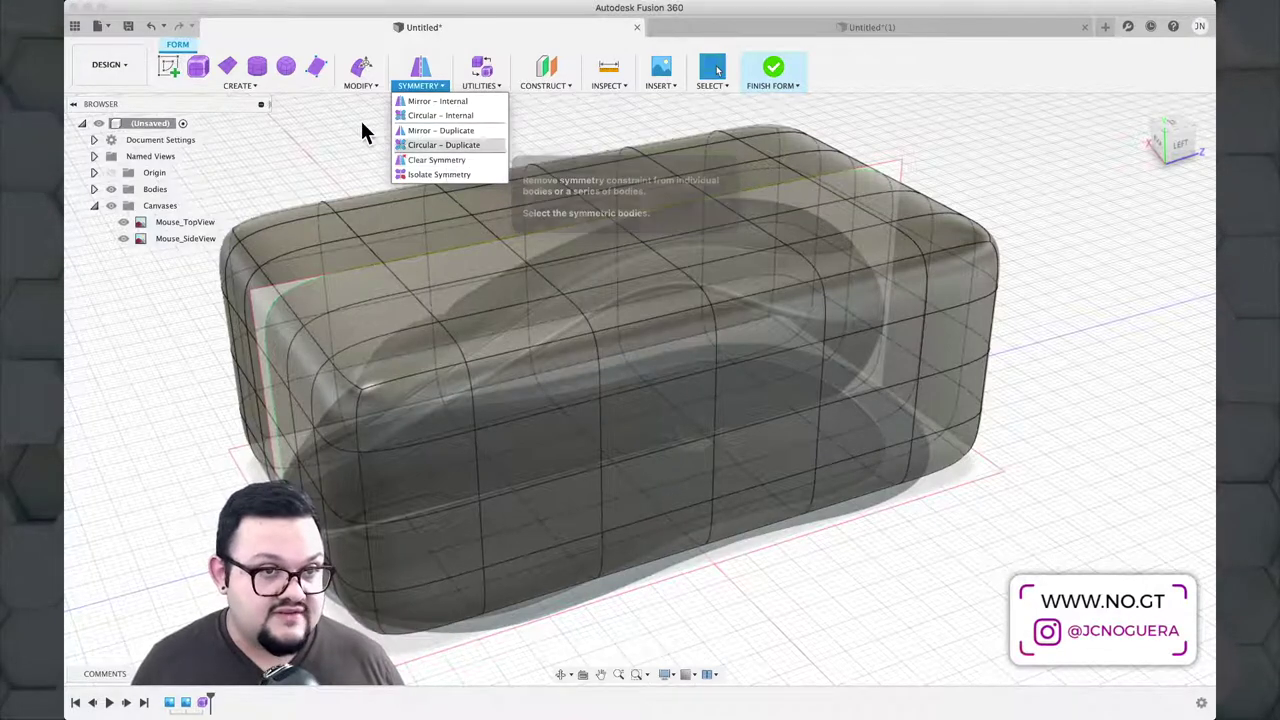
{"action": "left_click", "coordinate": [360, 160]}
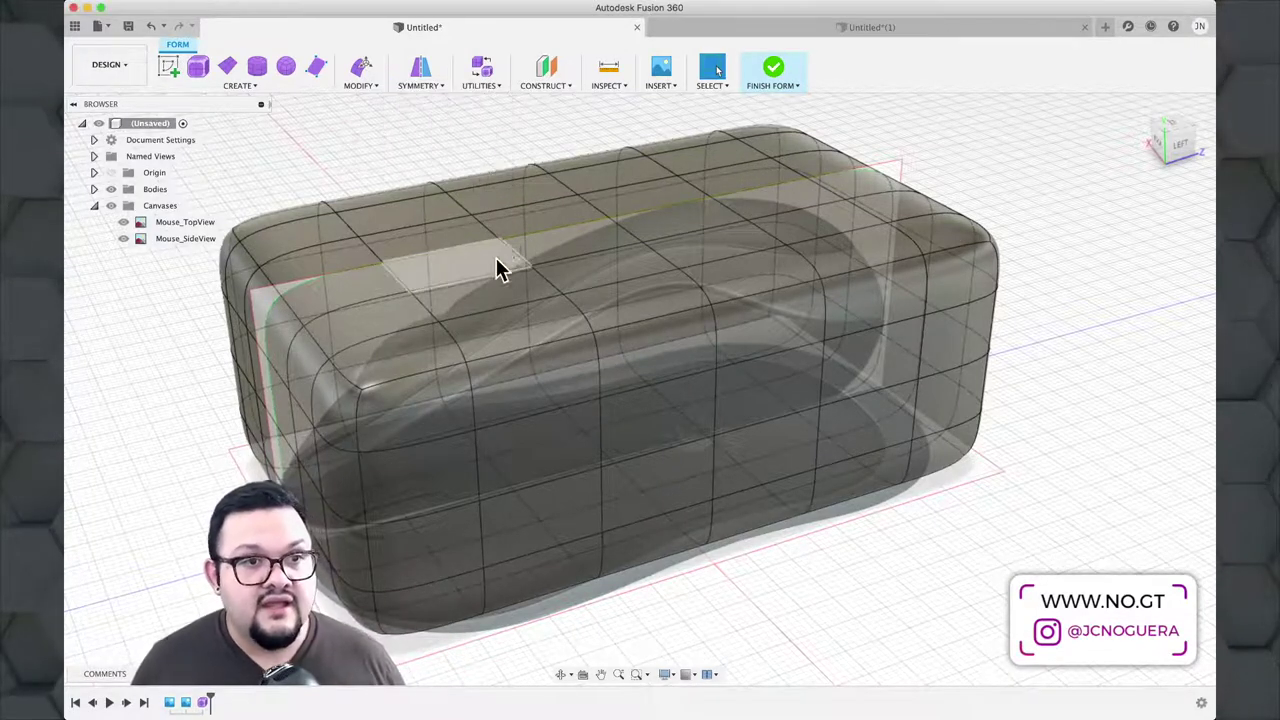
{"action": "middle_click_drag", "start_coordinate": [497, 269], "coordinate": [645, 271], "text": "shift"}
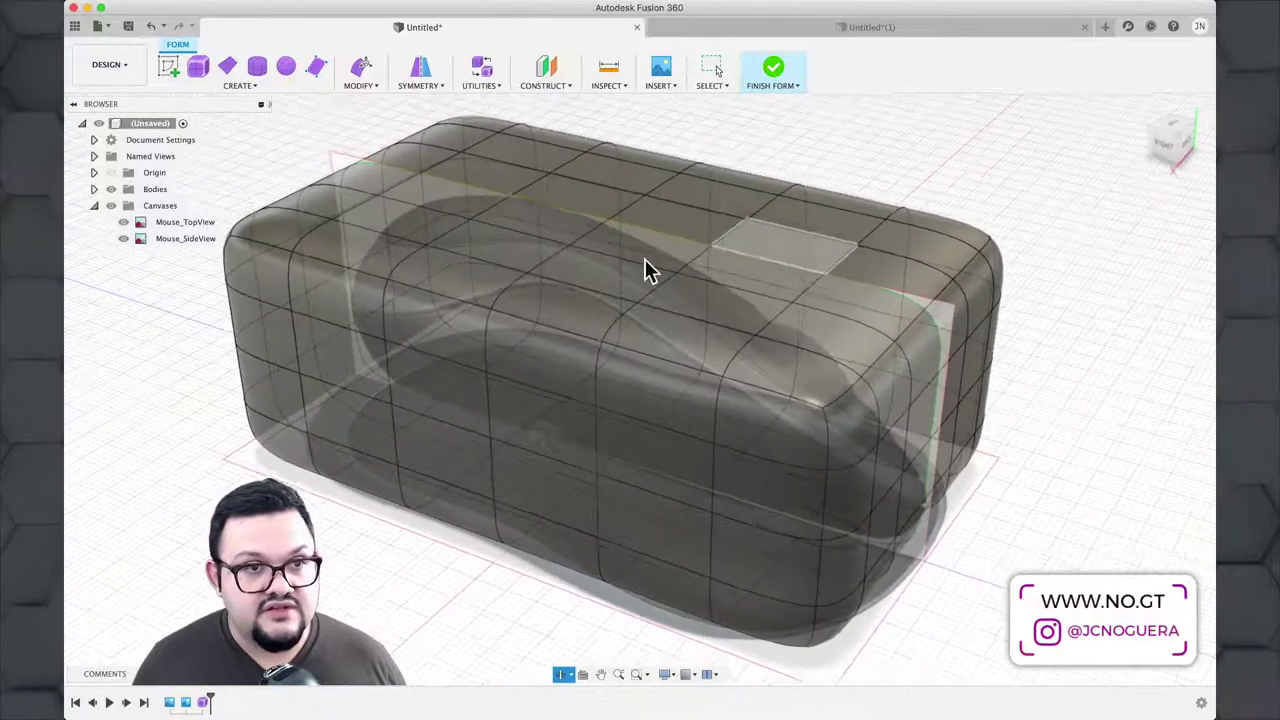
{"action": "key", "text": "Escape"}
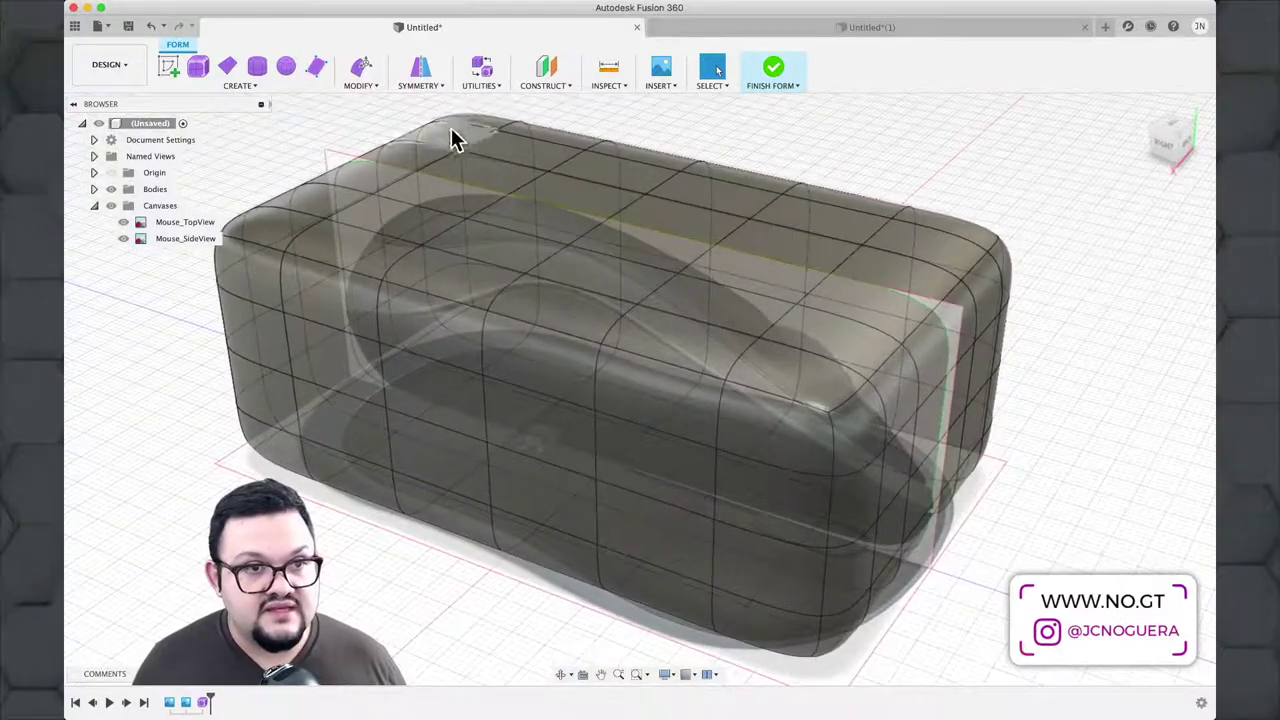
Step: Try pulling one face on the box's long side outward by 17 mm with Edit Form limited to faces, and undo it
{"action": "left_click", "coordinate": [367, 87]}
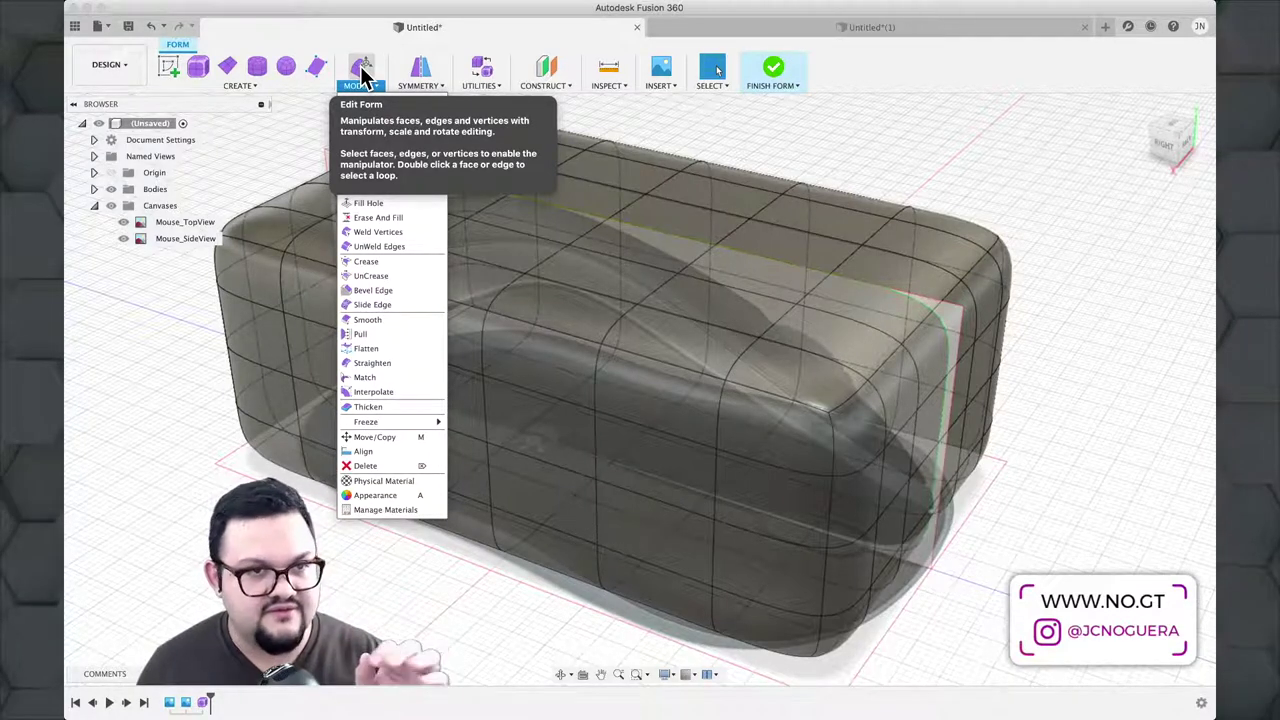
{"action": "left_click", "coordinate": [361, 66]}
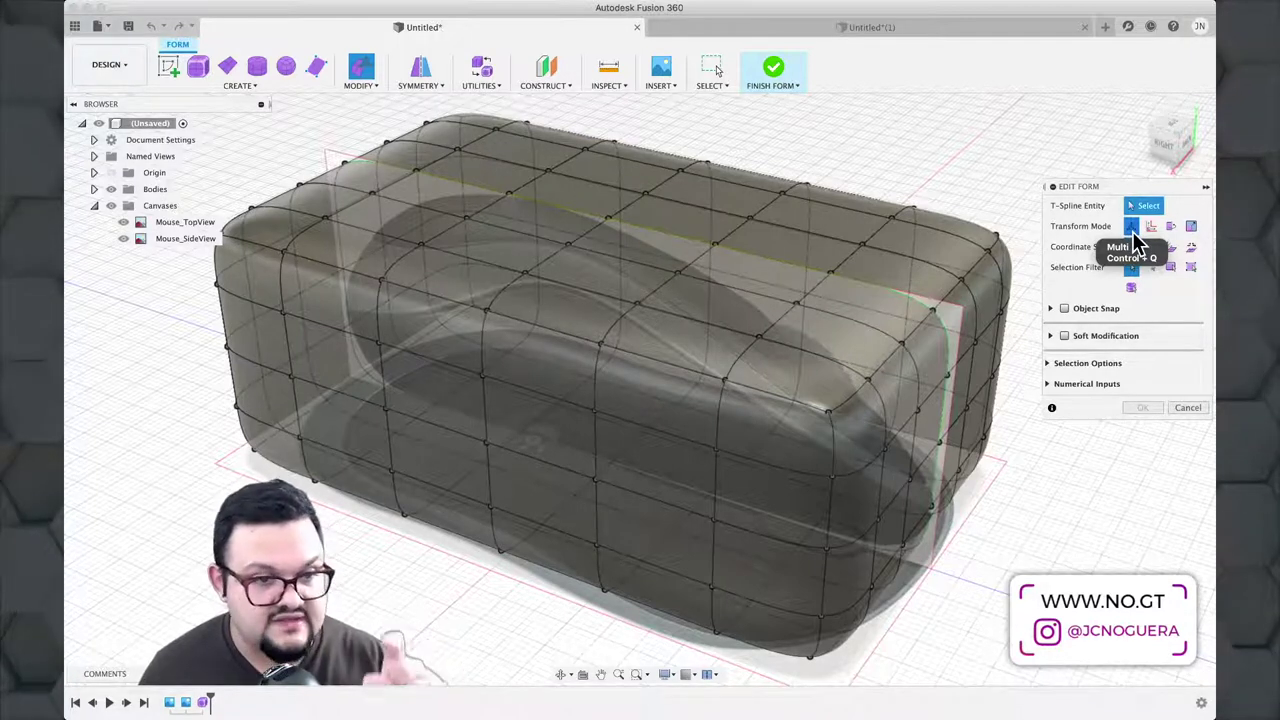
{"action": "left_click", "coordinate": [1171, 268]}
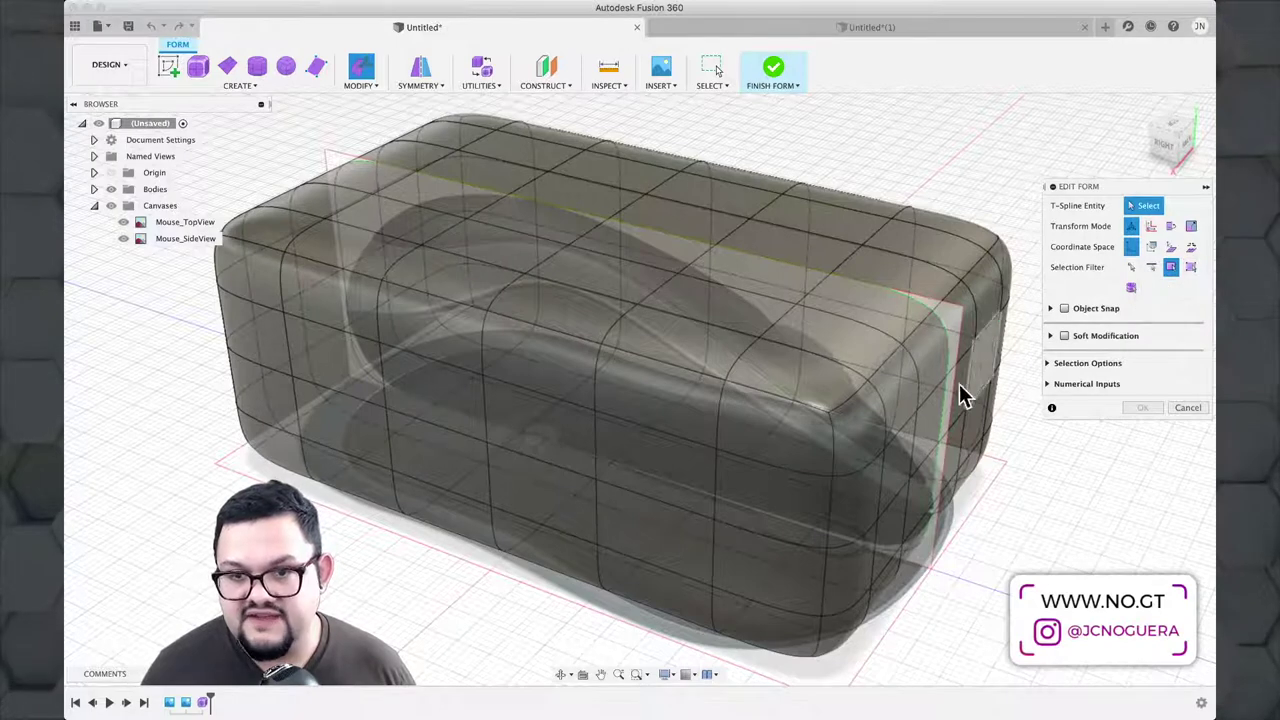
{"action": "left_click", "coordinate": [783, 443]}
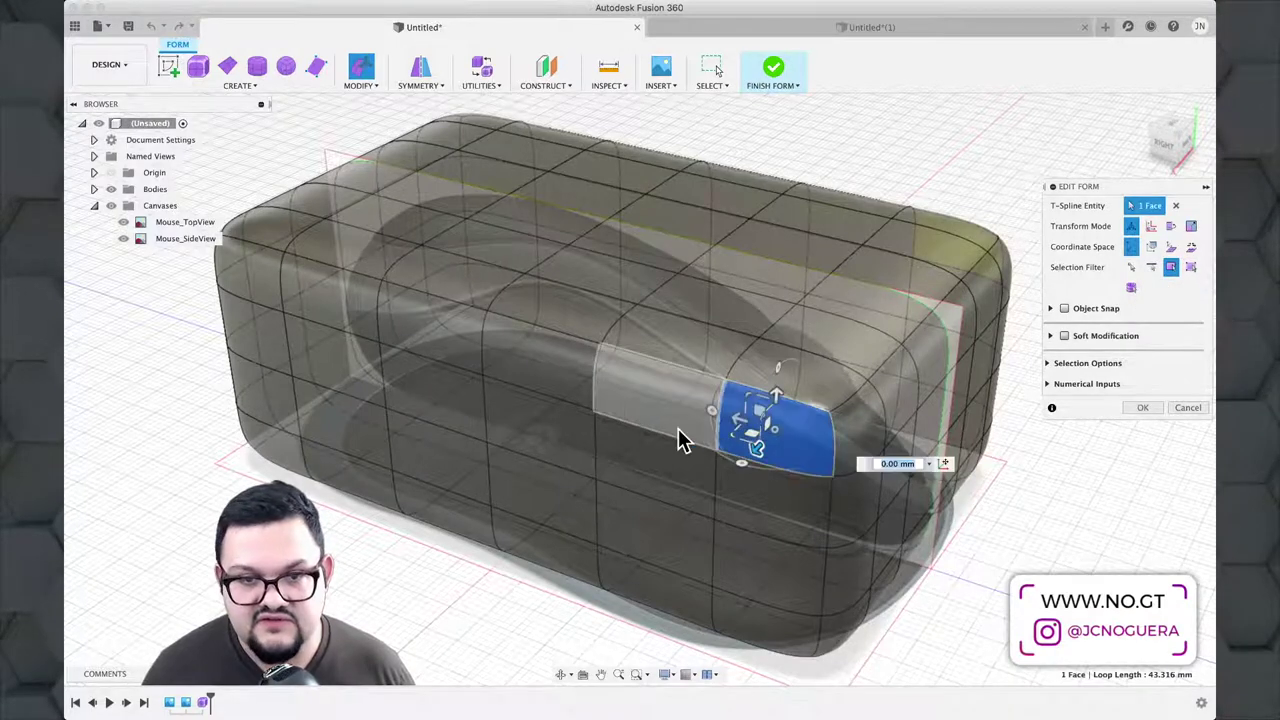
{"action": "left_click", "coordinate": [619, 456]}
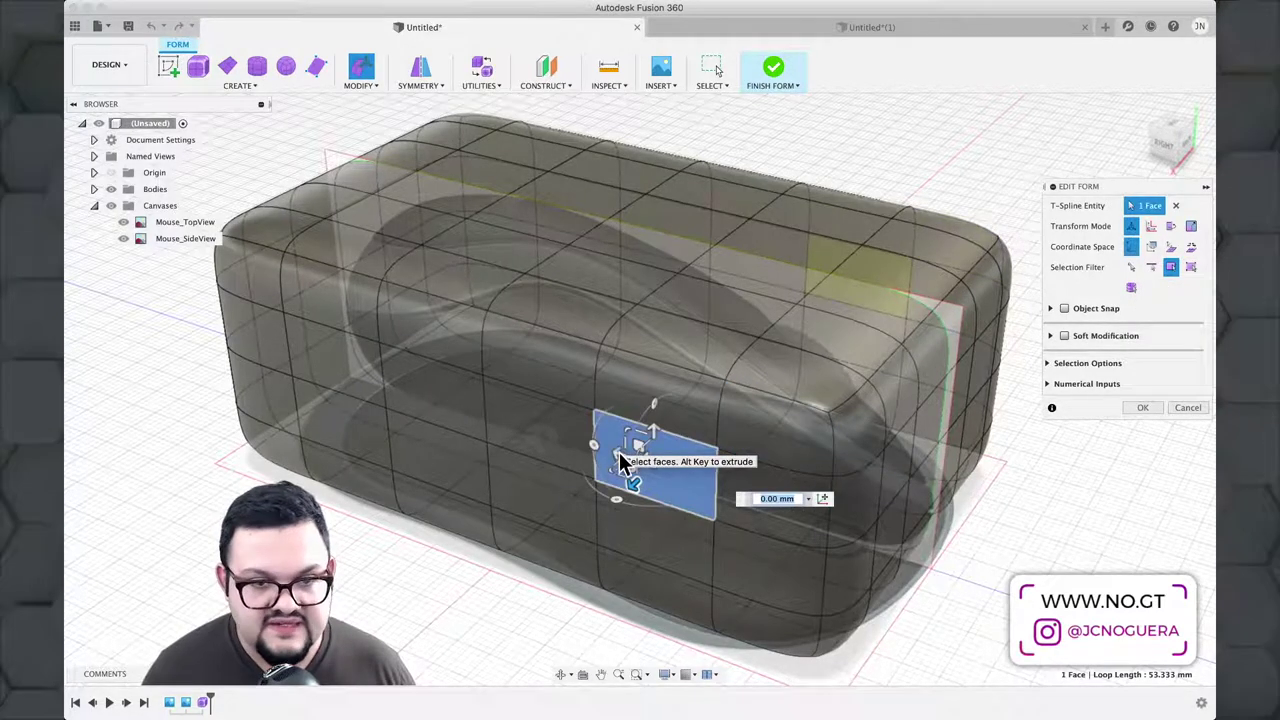
{"action": "left_click_drag", "start_coordinate": [637, 492], "coordinate": [548, 537]}
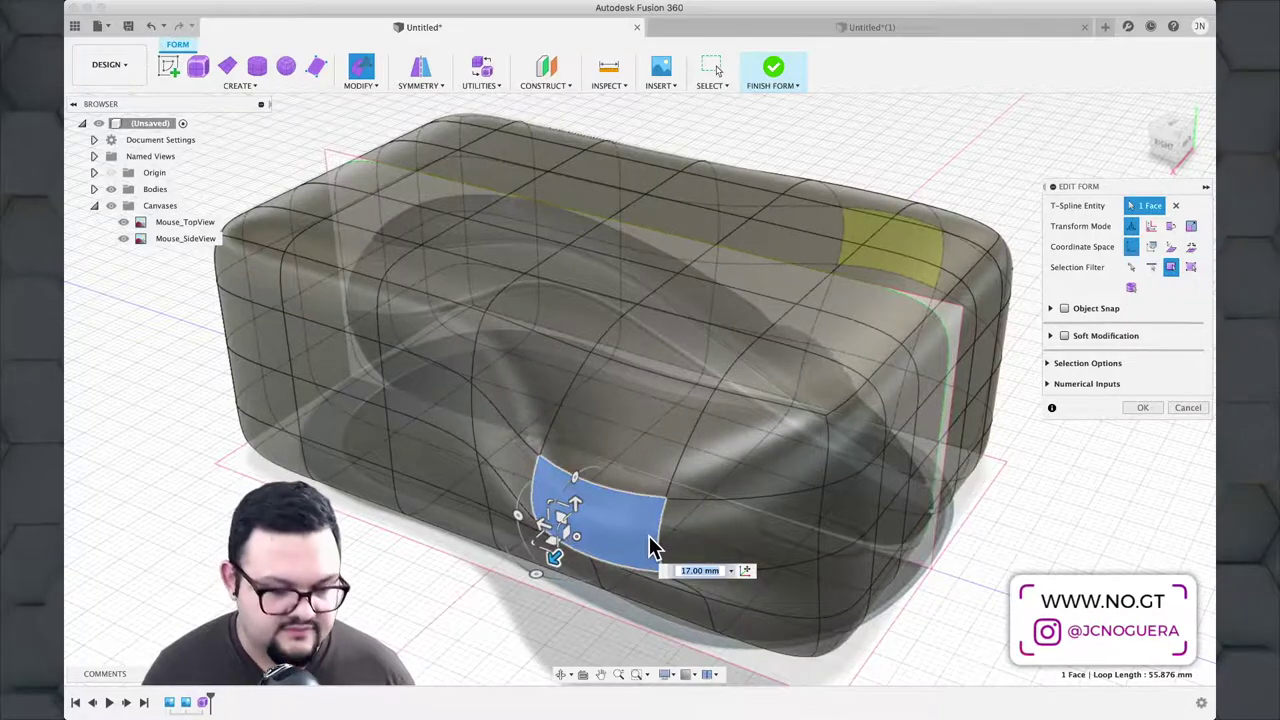
{"action": "key", "text": "ctrl+z"}
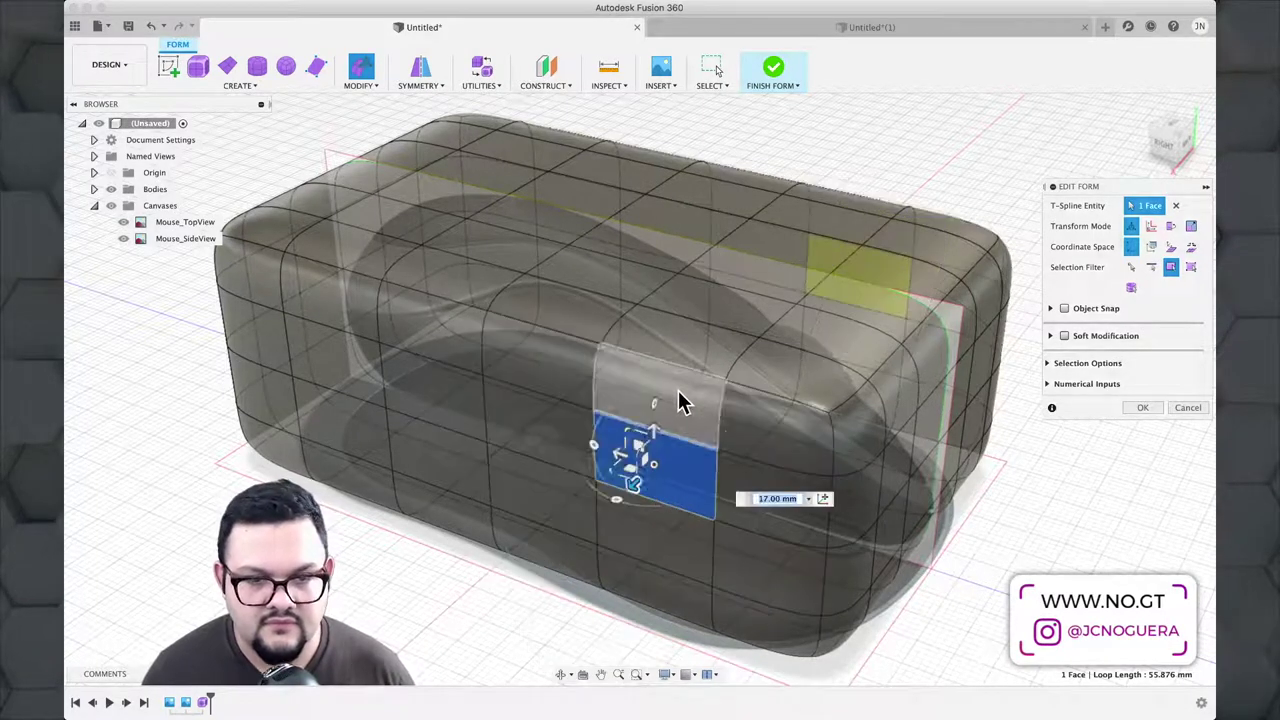
{"action": "key", "text": "Escape"}
{"action": "left_click", "coordinate": [1021, 527]}
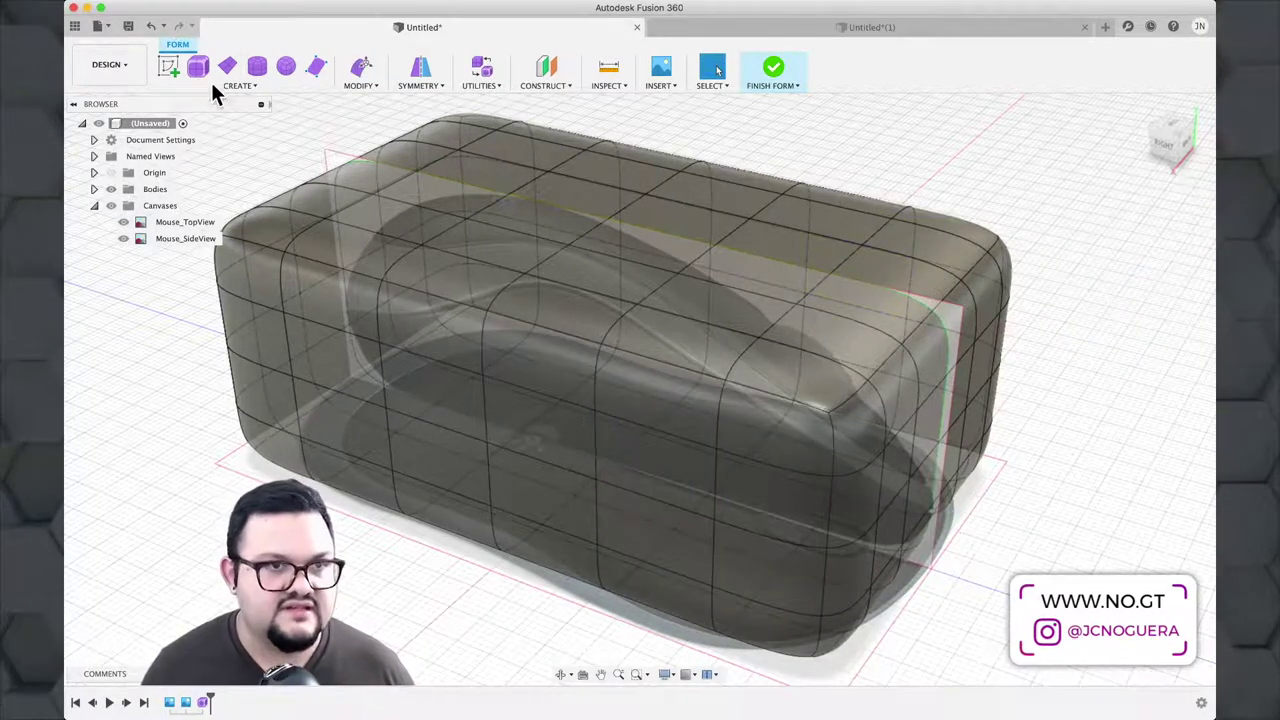
Step: Try moving a single horizontal edge on the box's long side with Edit Form limited to edges
{"action": "left_click", "coordinate": [358, 72]}
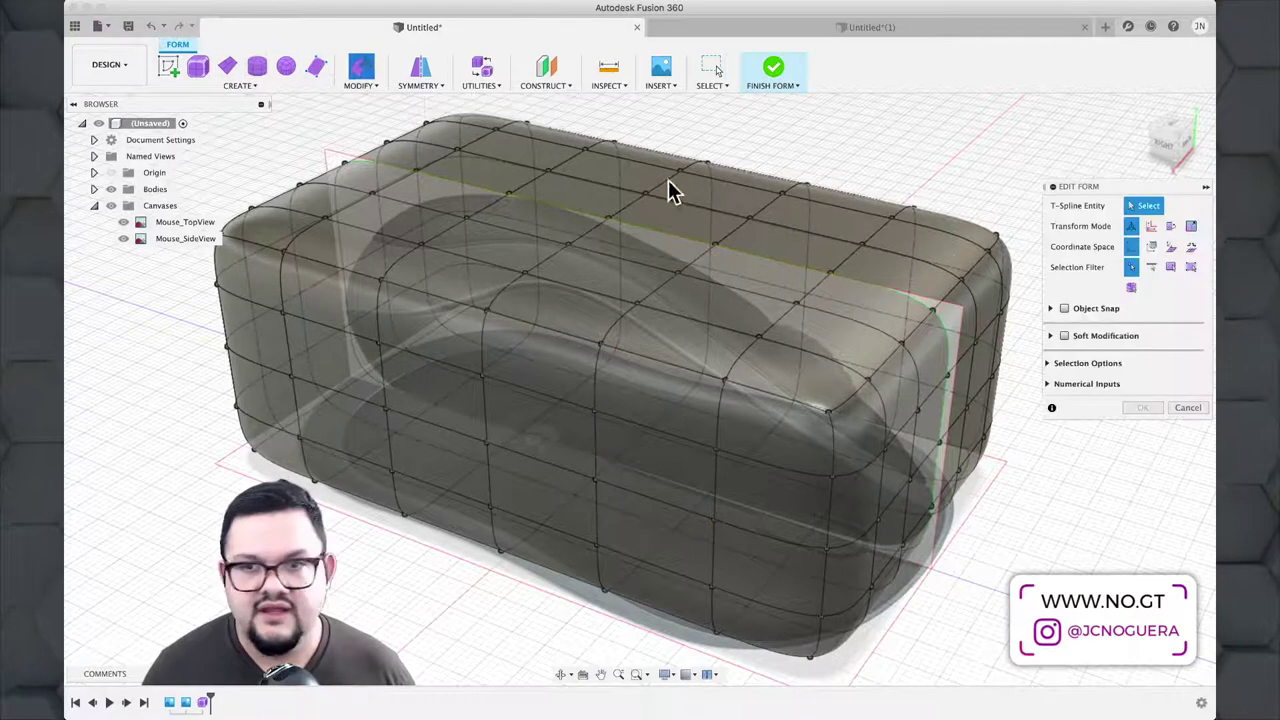
{"action": "left_click", "coordinate": [1152, 267]}
{"action": "left_click", "coordinate": [618, 497]}
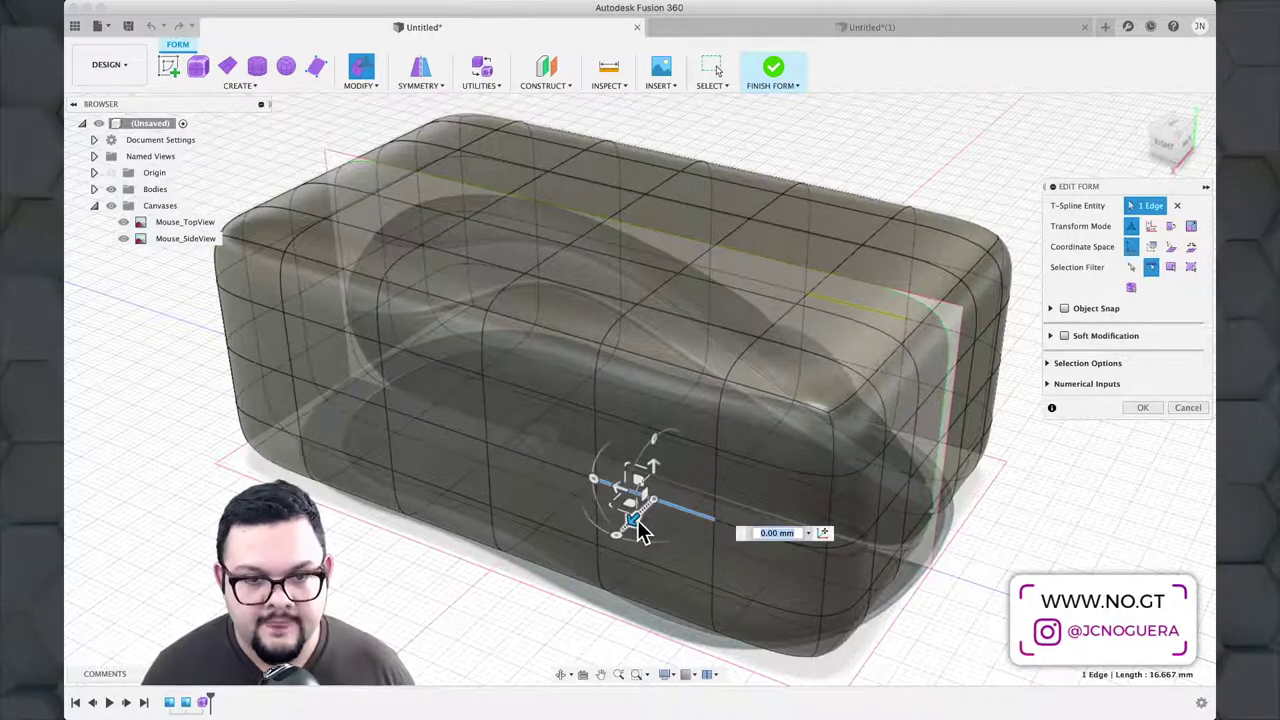
{"action": "mouse_move", "coordinate": [641, 533]}
{"action": "left_mouse_down"}
{"action": "mouse_move", "coordinate": [623, 523]}
{"action": "mouse_move", "coordinate": [557, 586]}
{"action": "mouse_move", "coordinate": [683, 460]}
{"action": "mouse_move", "coordinate": [557, 597]}
{"action": "mouse_move", "coordinate": [625, 515]}
{"action": "left_mouse_up"}
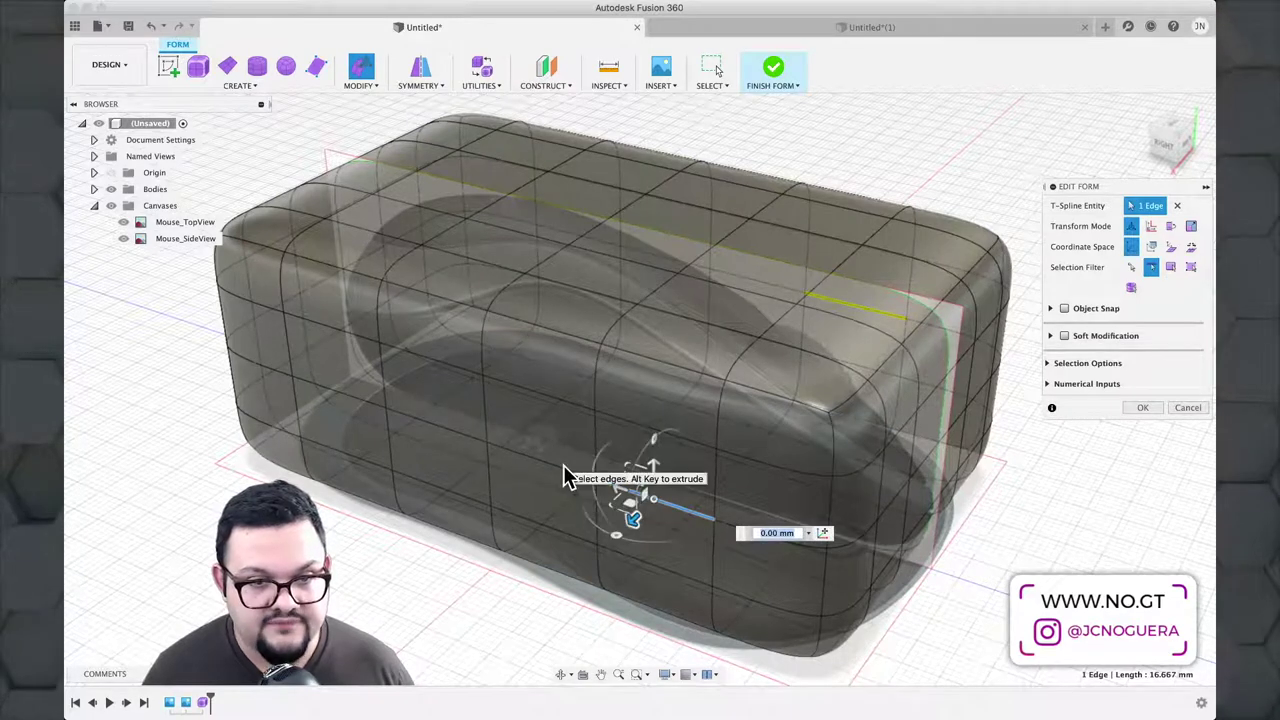
Step: Try pulling the whole edge loop around the box's sides outward by 16 mm and scaling it, and undo the edit
{"action": "double_click", "coordinate": [563, 480]}
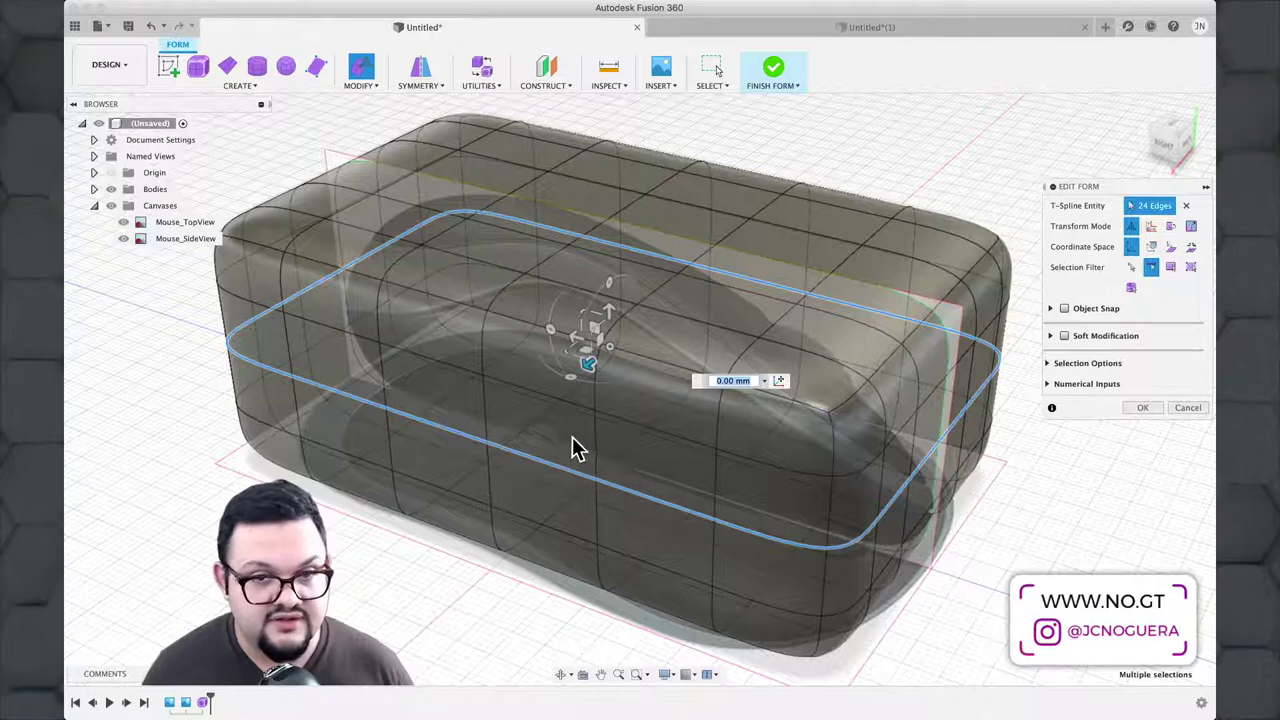
{"action": "left_click_drag", "start_coordinate": [590, 372], "coordinate": [548, 444]}
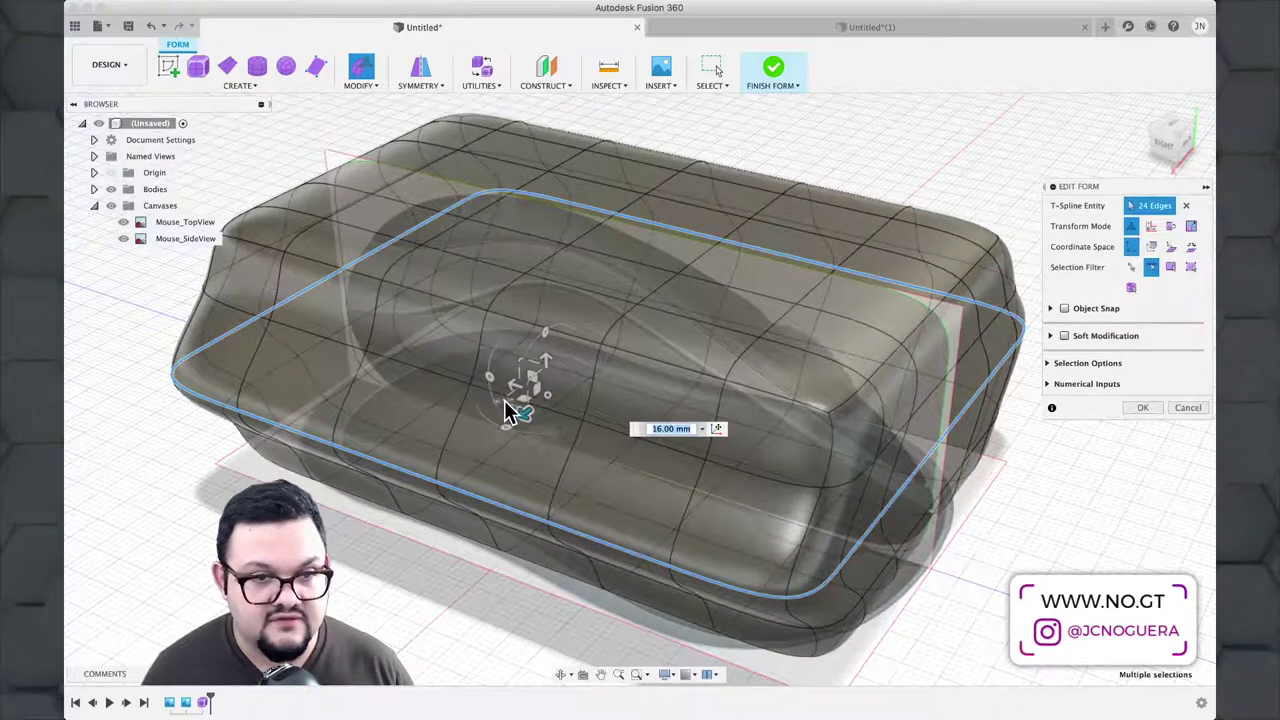
{"action": "scroll", "coordinate": [452, 425], "scroll_direction": "up", "scroll_amount": 5}
{"action": "scroll", "coordinate": [452, 425], "scroll_direction": "down", "scroll_amount": 8}
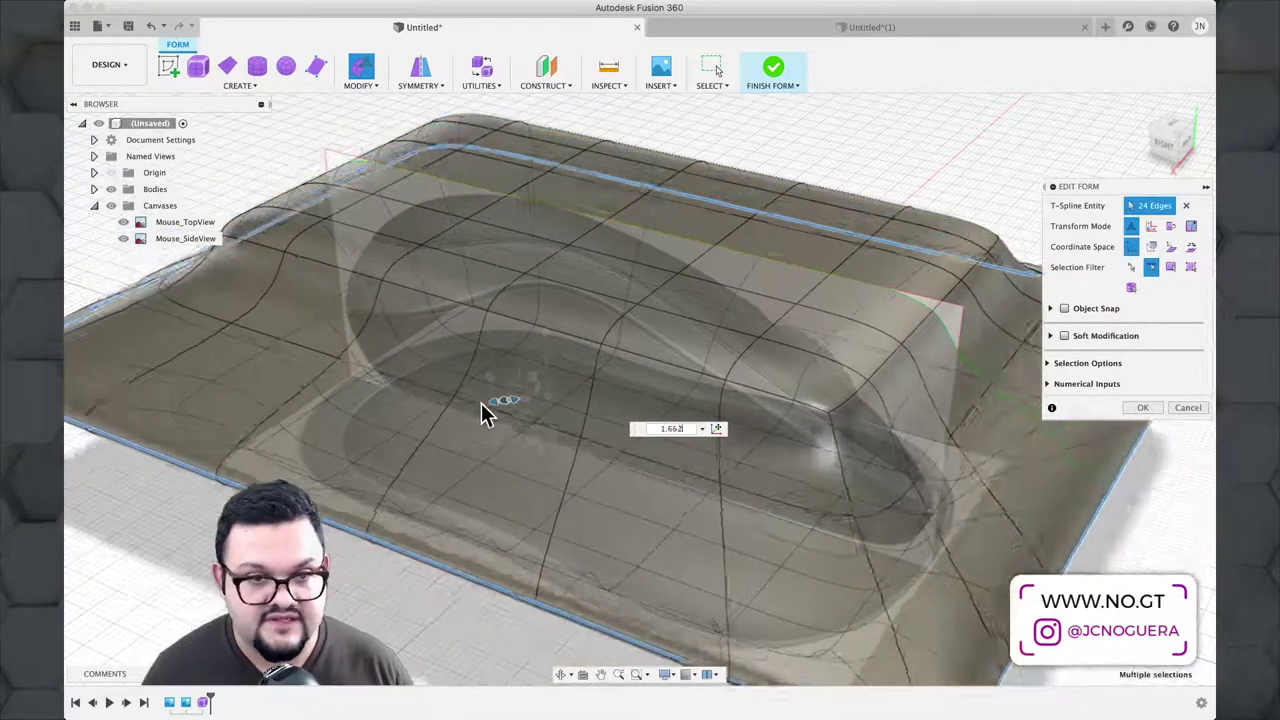
{"action": "scroll", "coordinate": [510, 403], "scroll_direction": "up", "scroll_amount": 3}
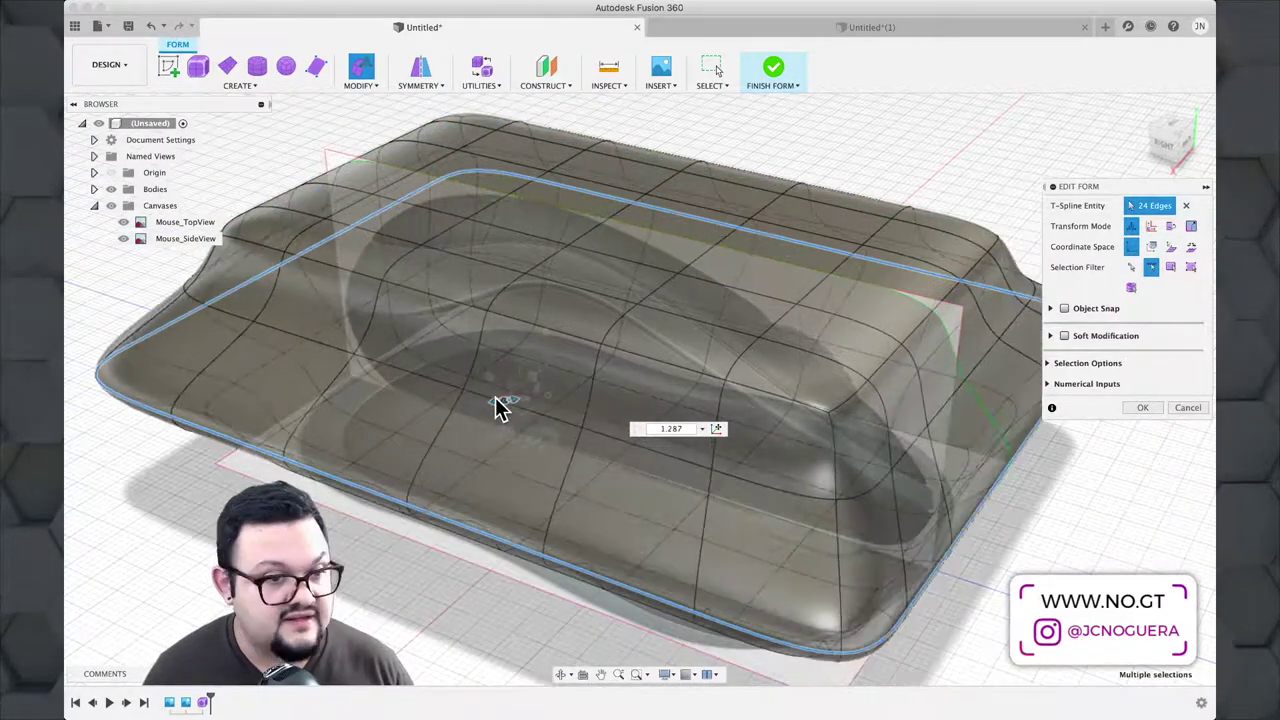
{"action": "key", "text": "Return"}
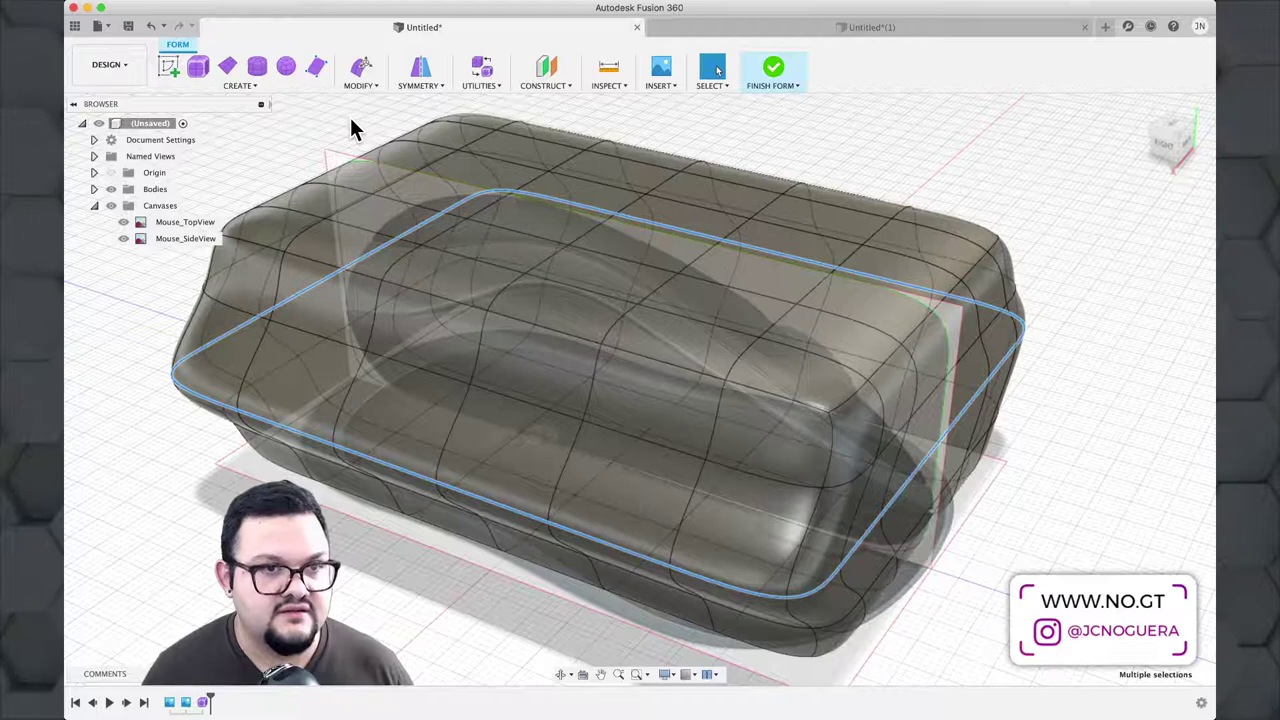
{"action": "key", "text": "super+z"}
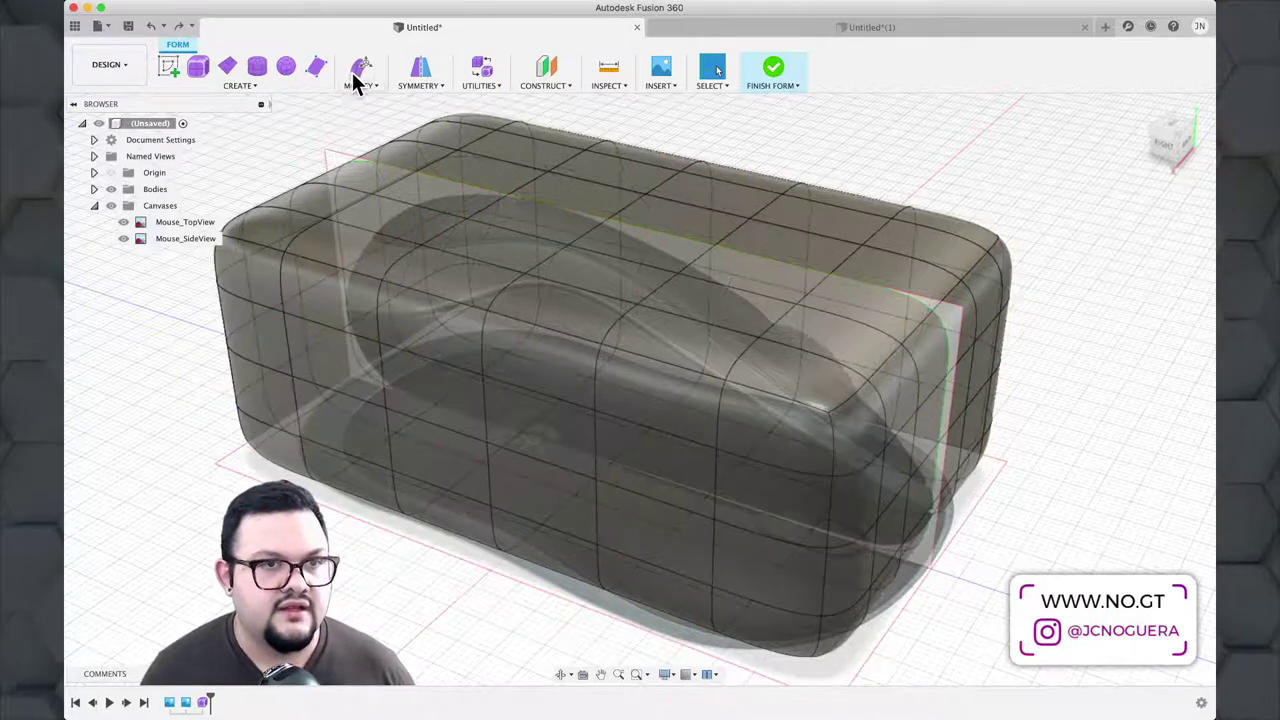
Step: Restart Edit Form limited to vertices and try the move handle on a single vertex of the box's long side
{"action": "left_click", "coordinate": [358, 68]}
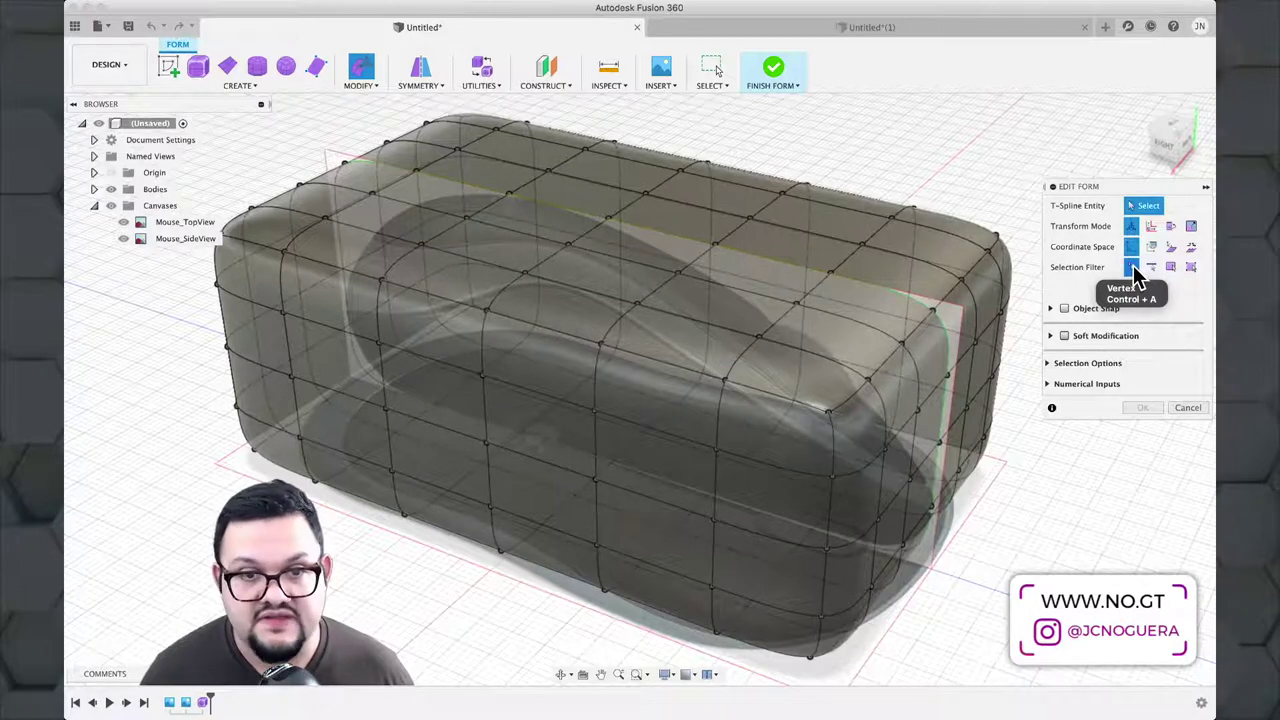
{"action": "left_click", "coordinate": [1132, 266]}
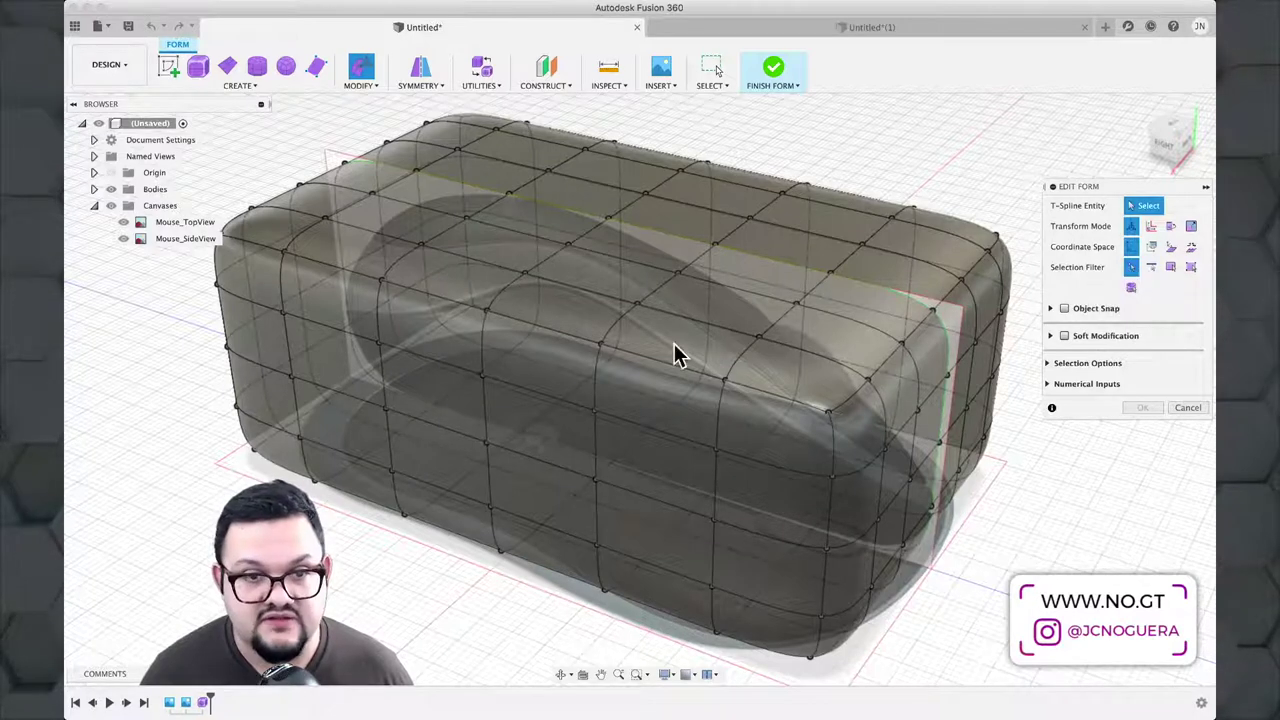
{"action": "left_click", "coordinate": [603, 418]}
{"action": "left_click_drag", "start_coordinate": [573, 445], "coordinate": [601, 466]}
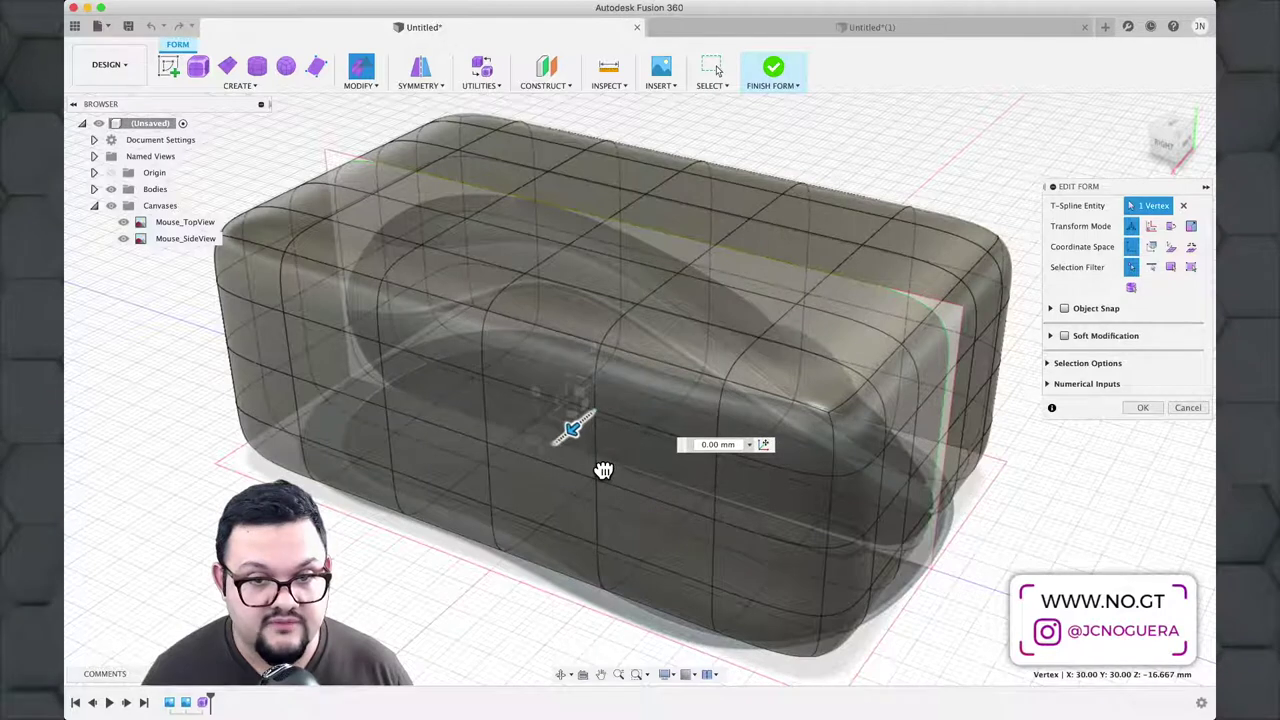
{"action": "left_click", "coordinate": [551, 630]}
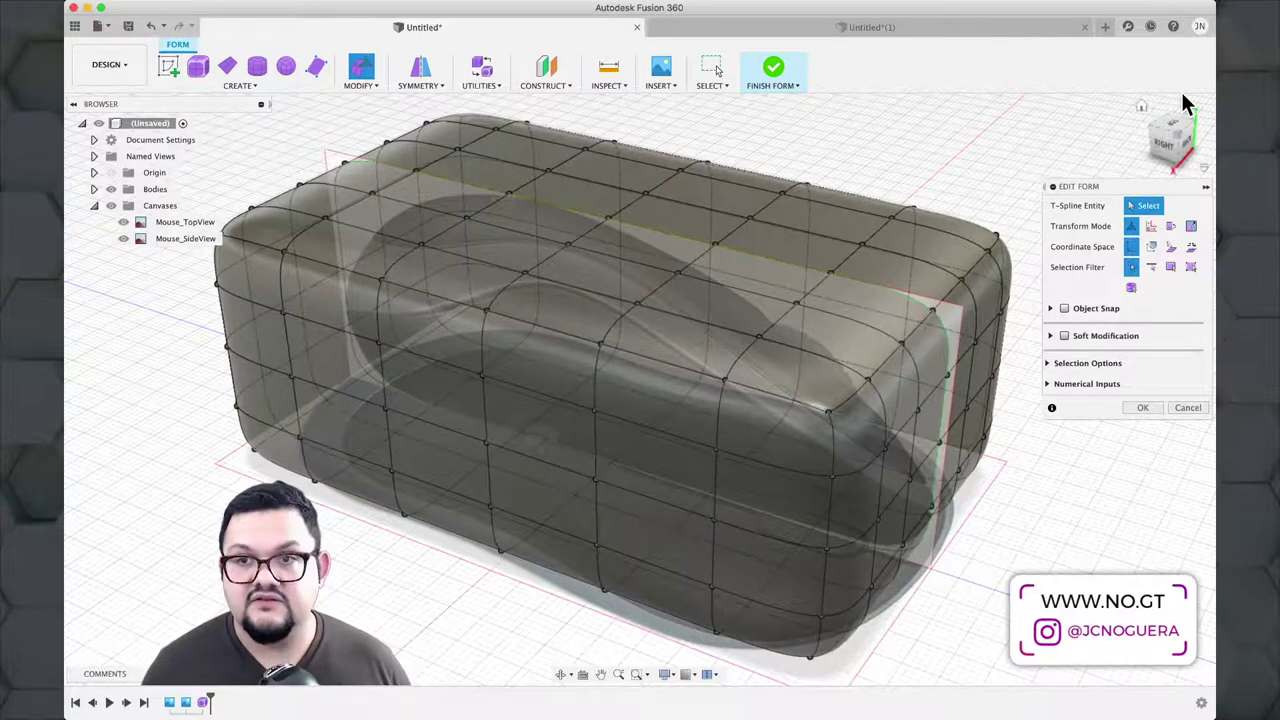
Step: In the right view, scale the 21 upper rear-end vertices vertically to about 0.18 and lower them about 12.5 mm onto the side canvas
{"action": "left_click", "coordinate": [1163, 147]}
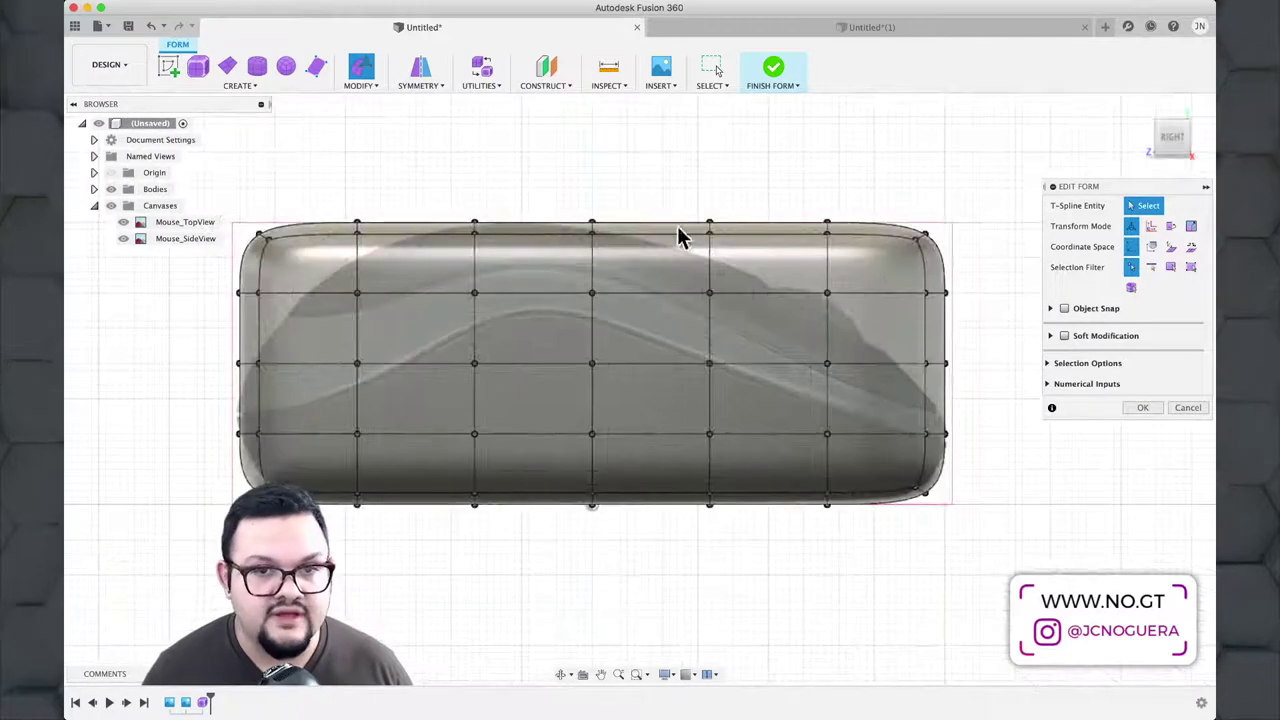
{"action": "middle_click_drag", "start_coordinate": [440, 237], "coordinate": [518, 242]}
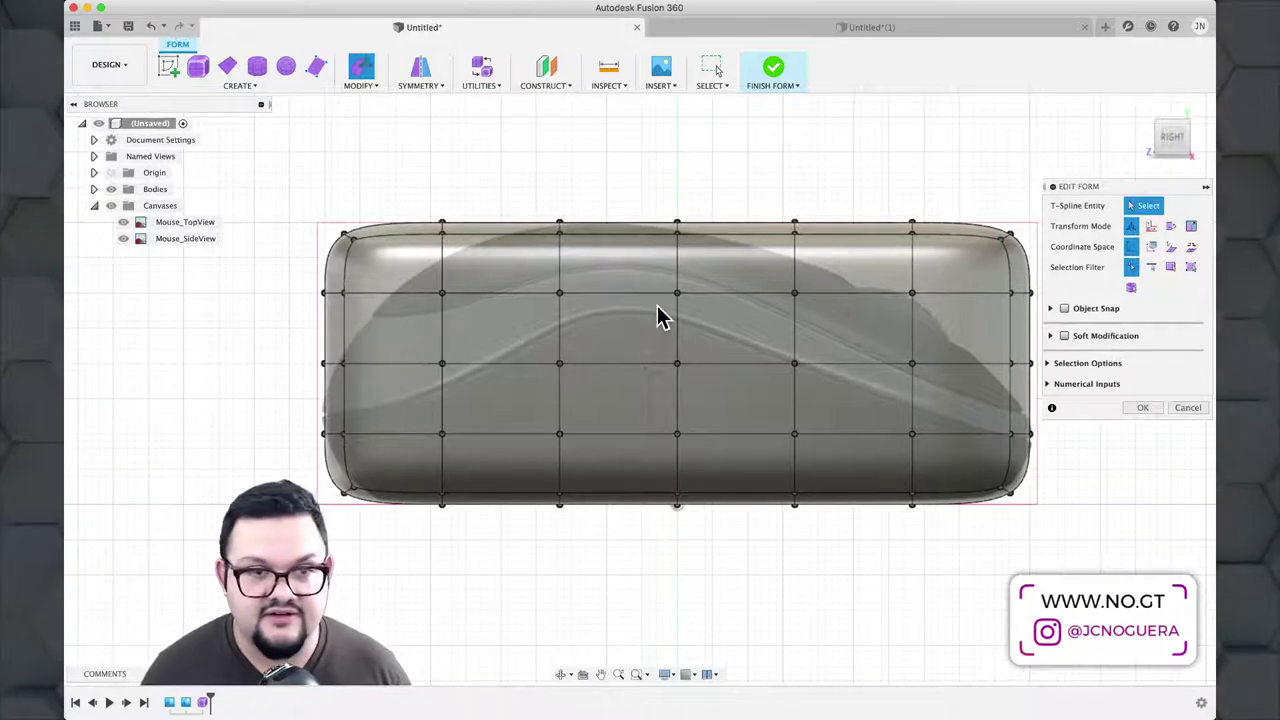
{"action": "scroll", "coordinate": [291, 251], "scroll_direction": "up", "scroll_amount": 2}
{"action": "scroll", "coordinate": [293, 254], "scroll_direction": "up", "scroll_amount": 2}
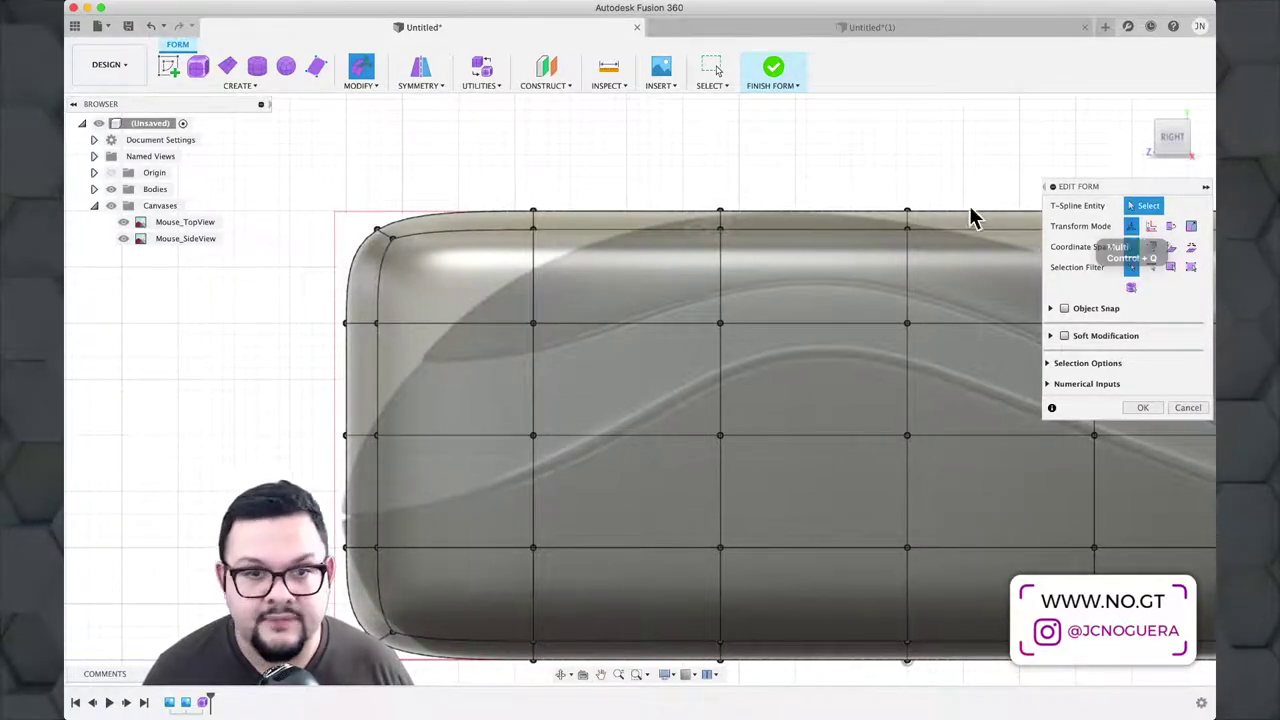
{"action": "middle_click_drag", "start_coordinate": [466, 206], "coordinate": [582, 216]}
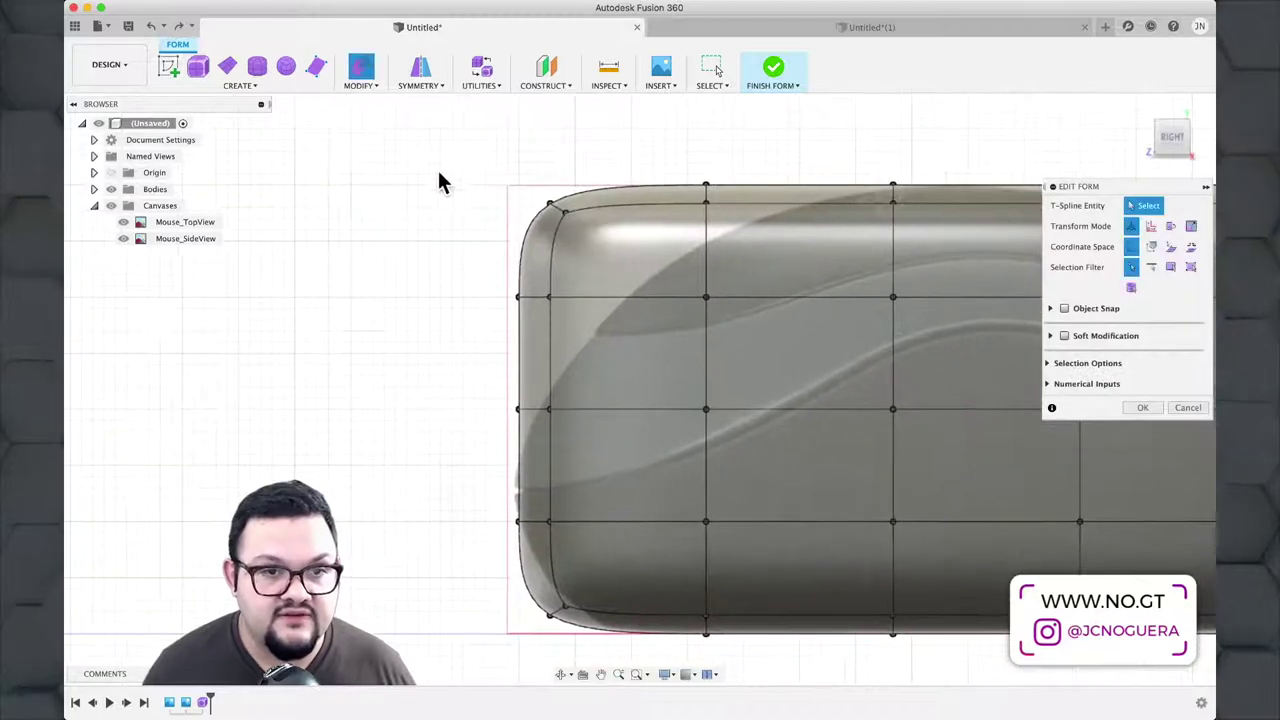
{"action": "left_click_drag", "start_coordinate": [410, 161], "coordinate": [592, 478]}
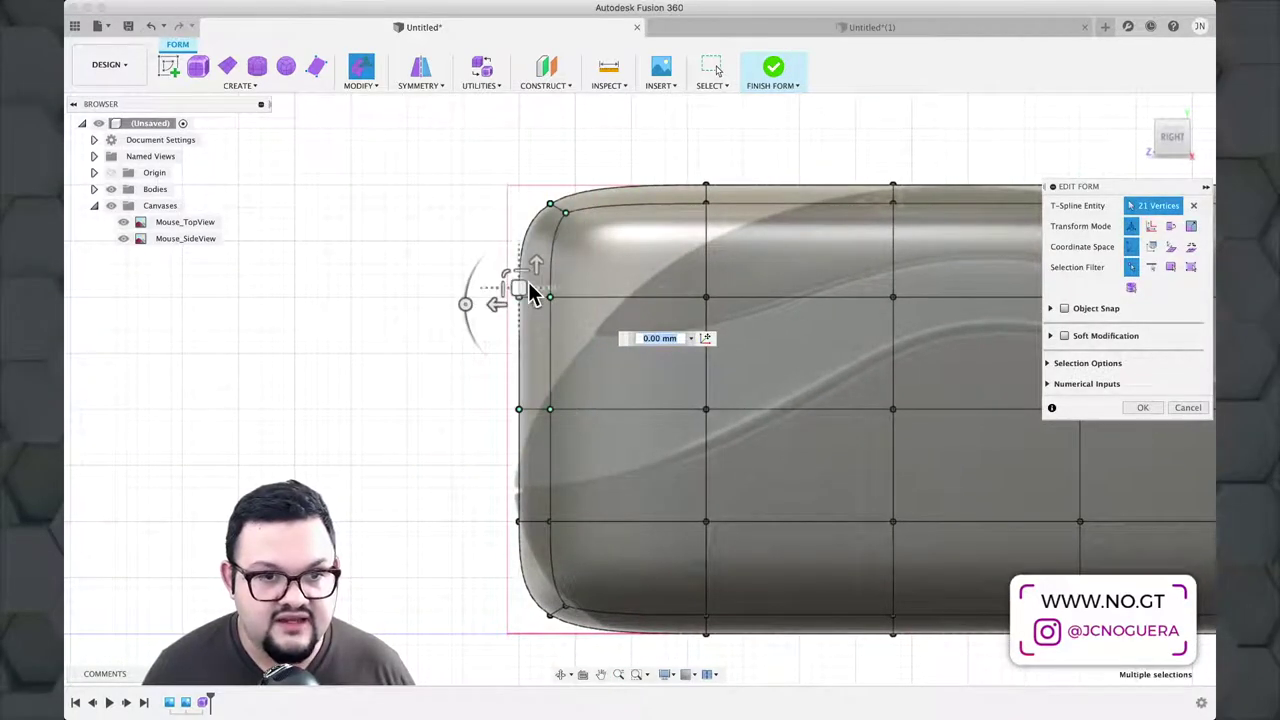
{"action": "left_click_drag", "start_coordinate": [525, 280], "coordinate": [533, 331]}
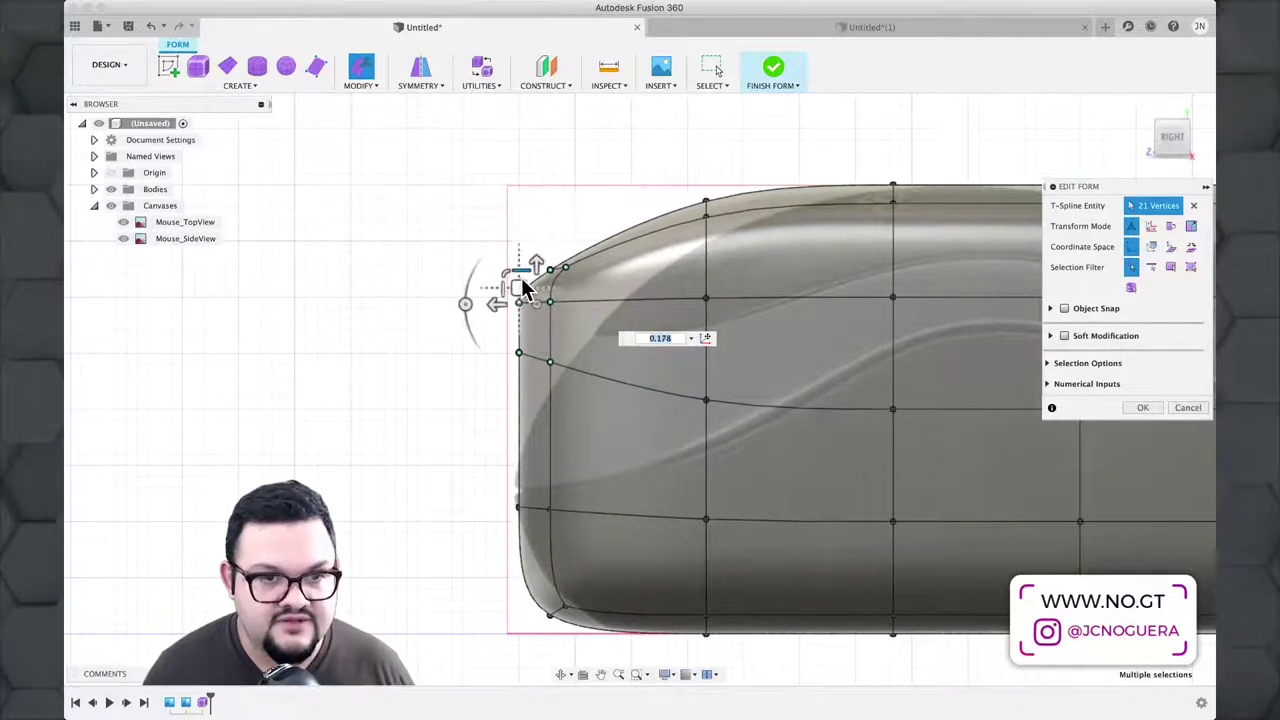
{"action": "left_click_drag", "start_coordinate": [523, 288], "coordinate": [526, 429]}
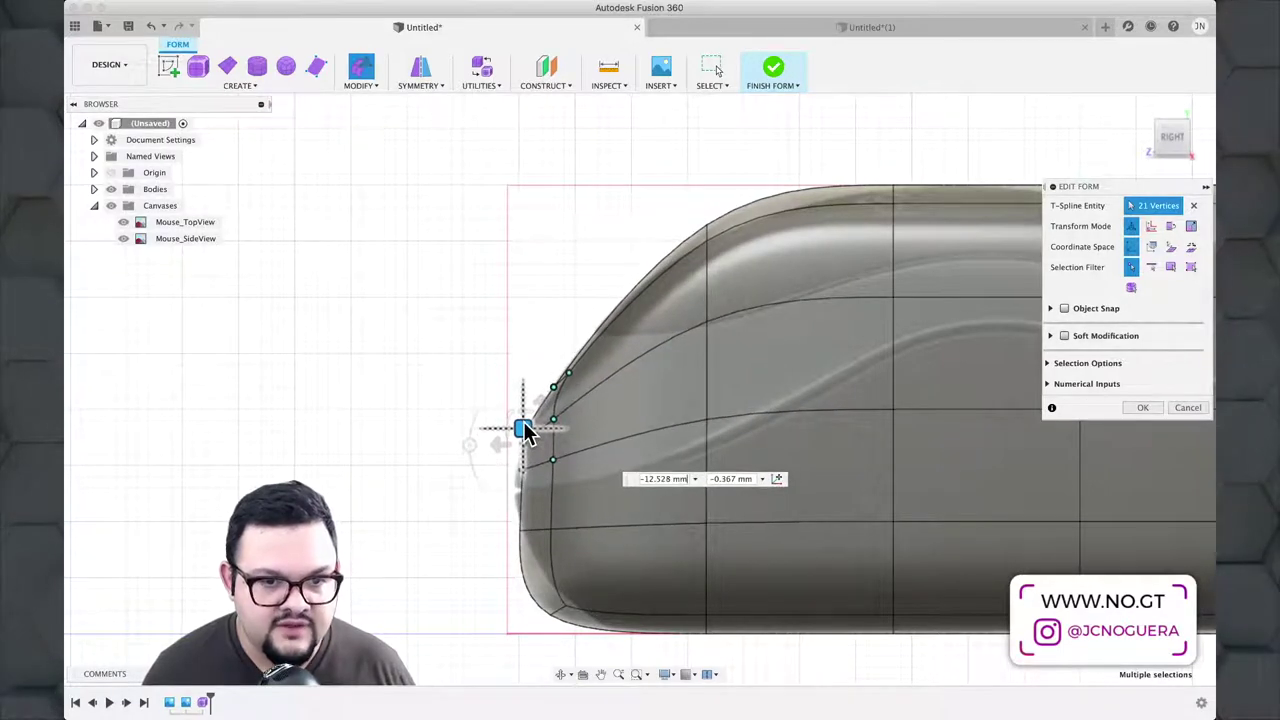
Step: Lower the row of 7 vertices midway up the rear end slightly to follow the side canvas outline
{"action": "left_click", "coordinate": [483, 509]}
{"action": "left_click_drag", "start_coordinate": [505, 465], "coordinate": [614, 506]}
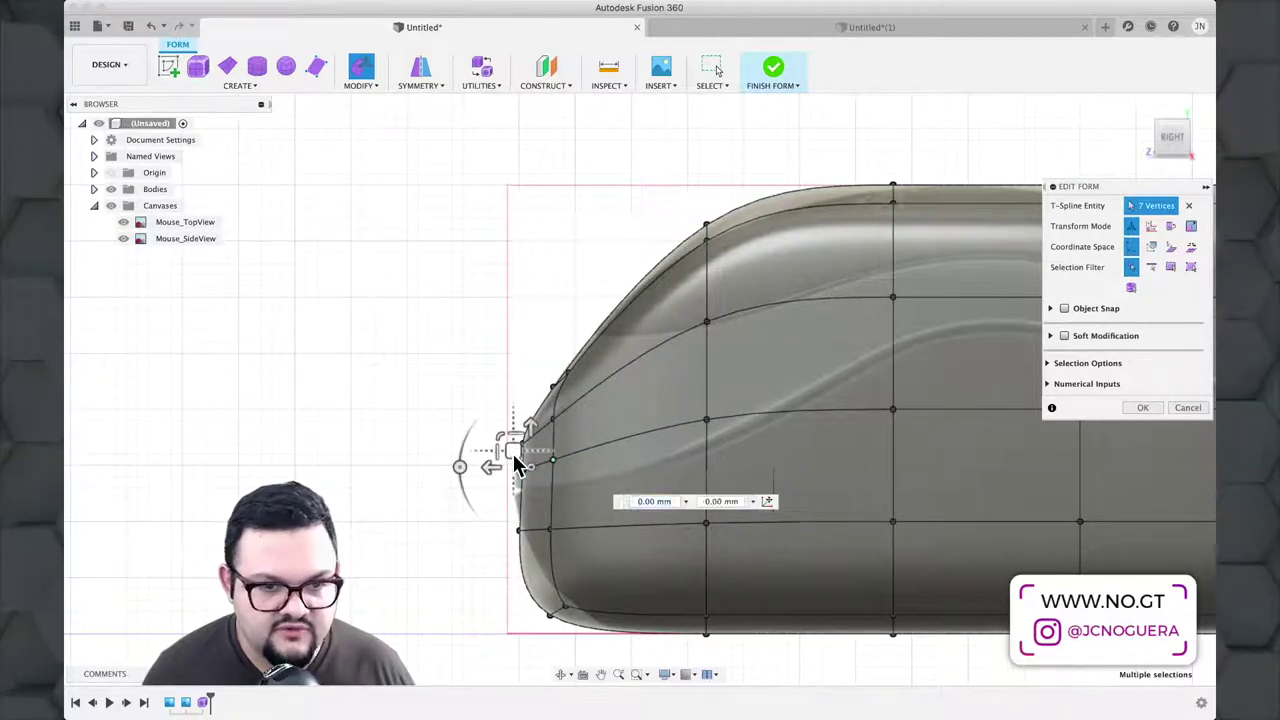
{"action": "left_click_drag", "start_coordinate": [514, 455], "coordinate": [509, 478]}
{"action": "left_click", "coordinate": [487, 563]}
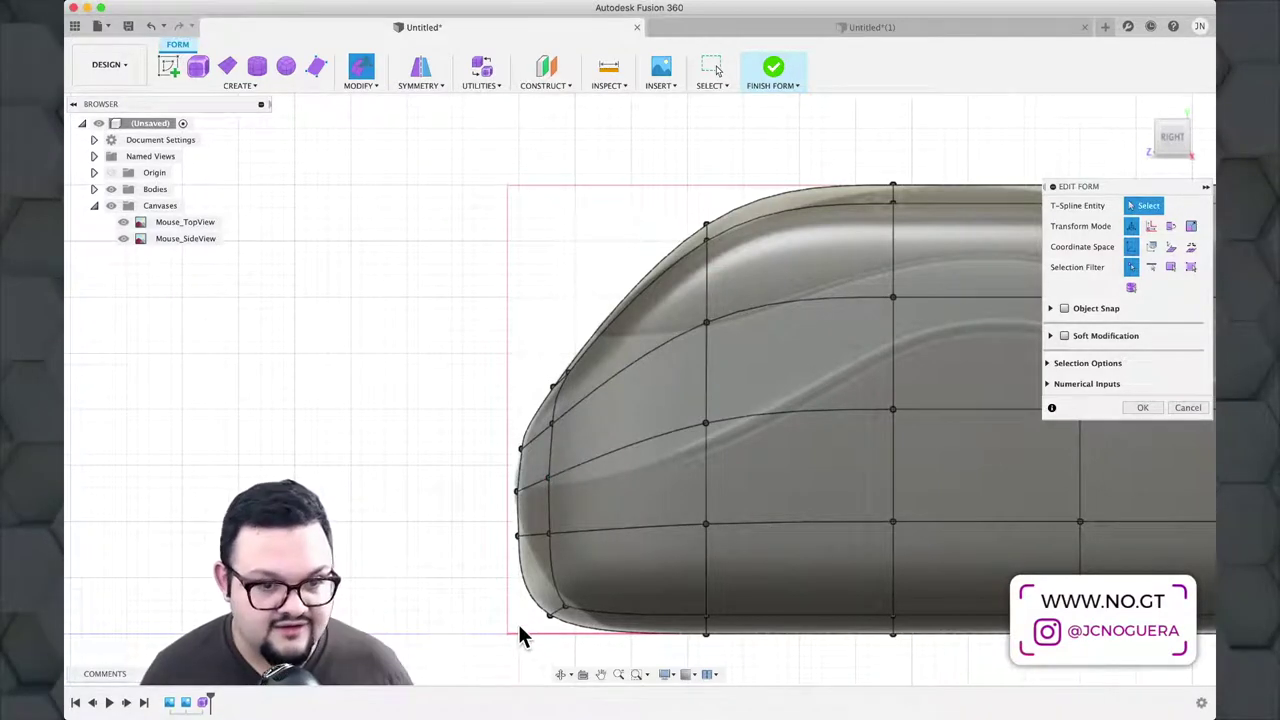
Step: Move the 14 lower rear vertices inward, and shift their upper row of 7 back about 3.4 mm up and 5.6 mm outward
{"action": "left_click_drag", "start_coordinate": [478, 513], "coordinate": [614, 650]}
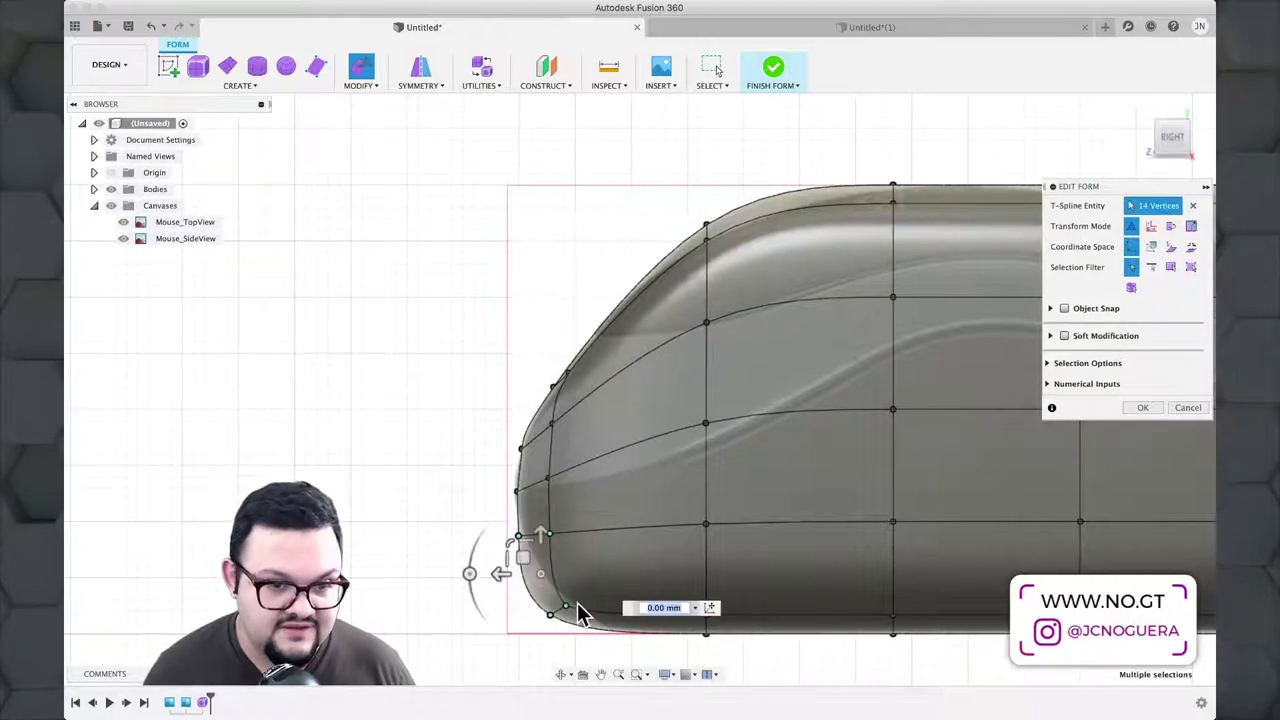
{"action": "left_click_drag", "start_coordinate": [523, 546], "coordinate": [595, 609]}
{"action": "left_click", "coordinate": [483, 623]}
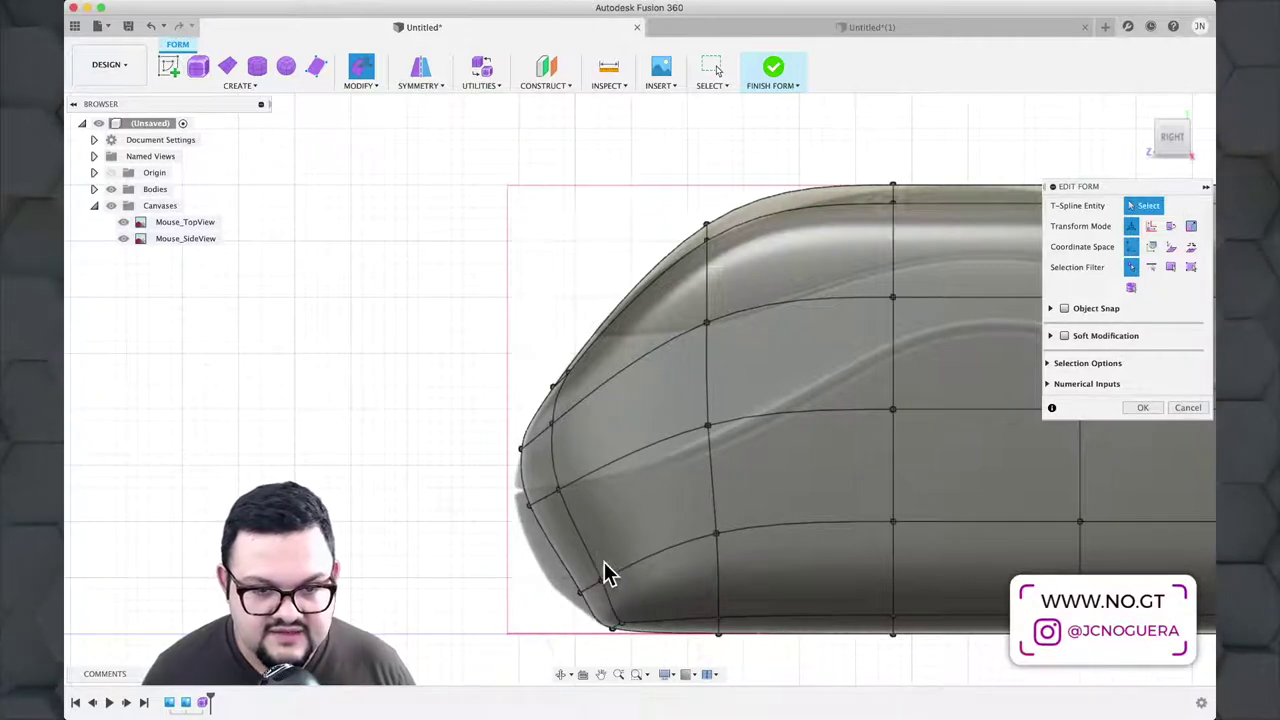
{"action": "left_click_drag", "start_coordinate": [615, 558], "coordinate": [546, 624]}
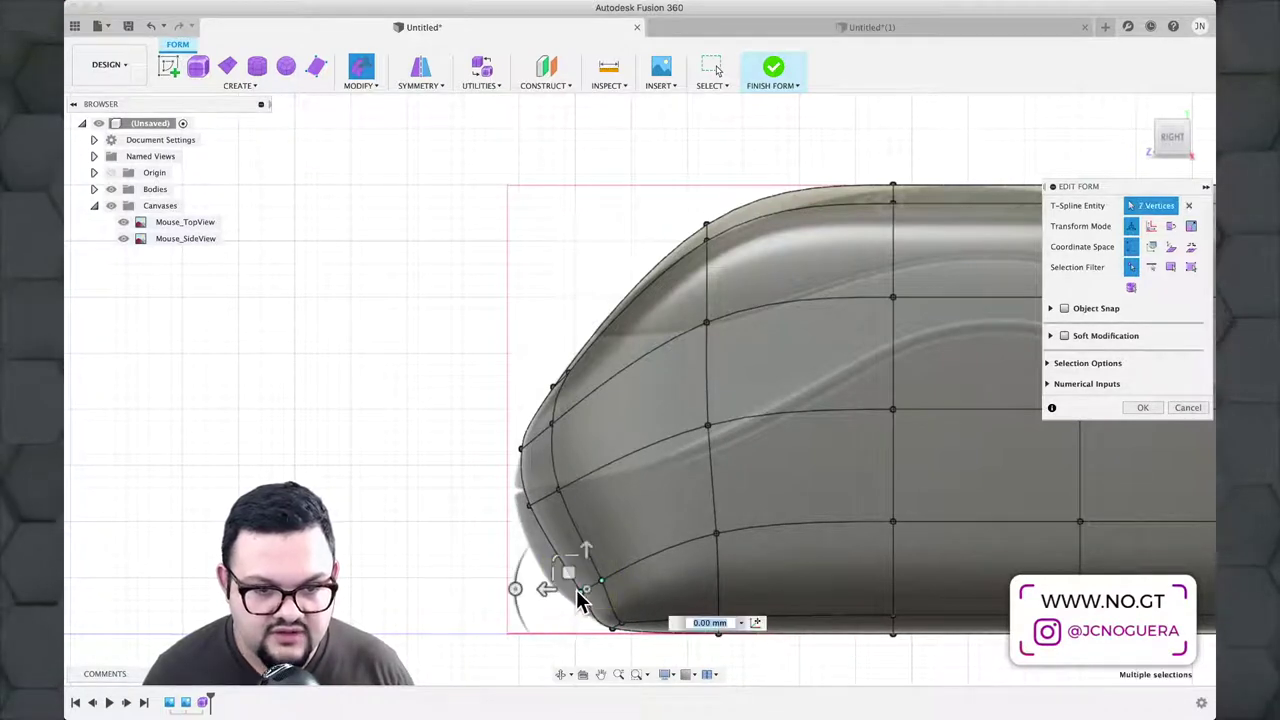
{"action": "left_click_drag", "start_coordinate": [573, 580], "coordinate": [507, 537]}
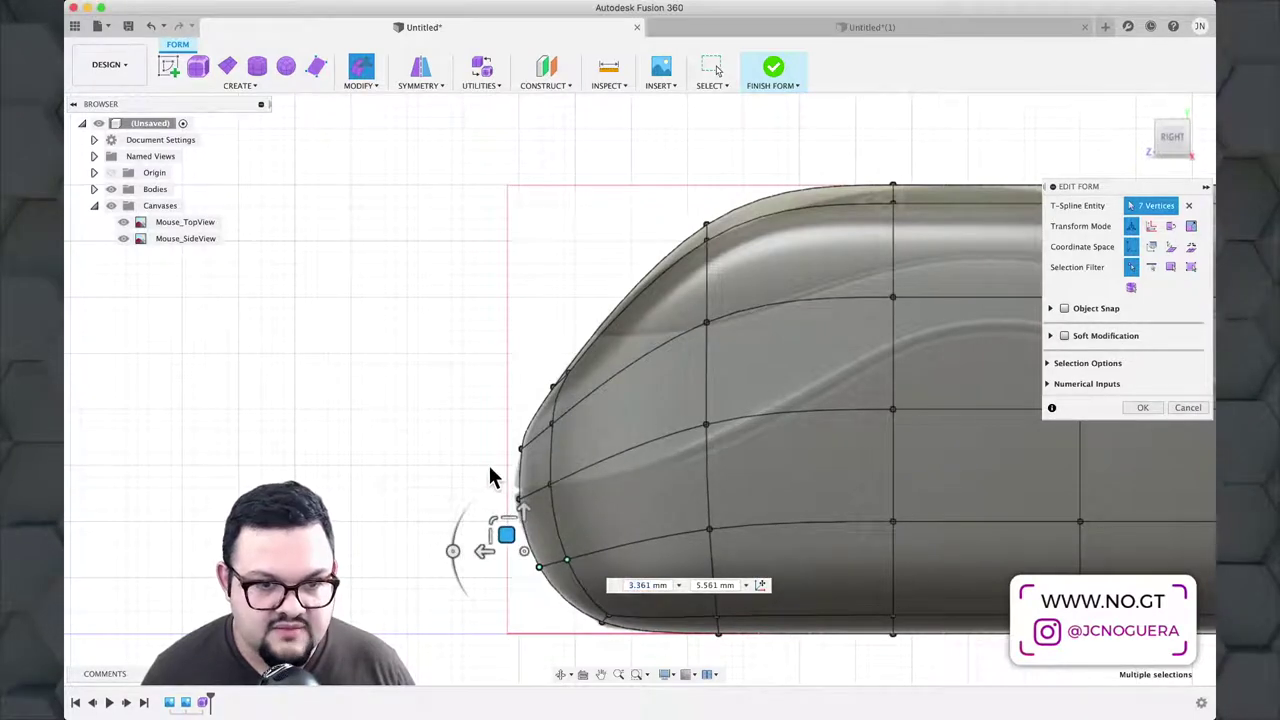
Step: Fine-tune the middle row at the rear end, raising its 5 end vertices slightly and moving the 2 side vertices about 1.9 mm inward
{"action": "left_click", "coordinate": [534, 528]}
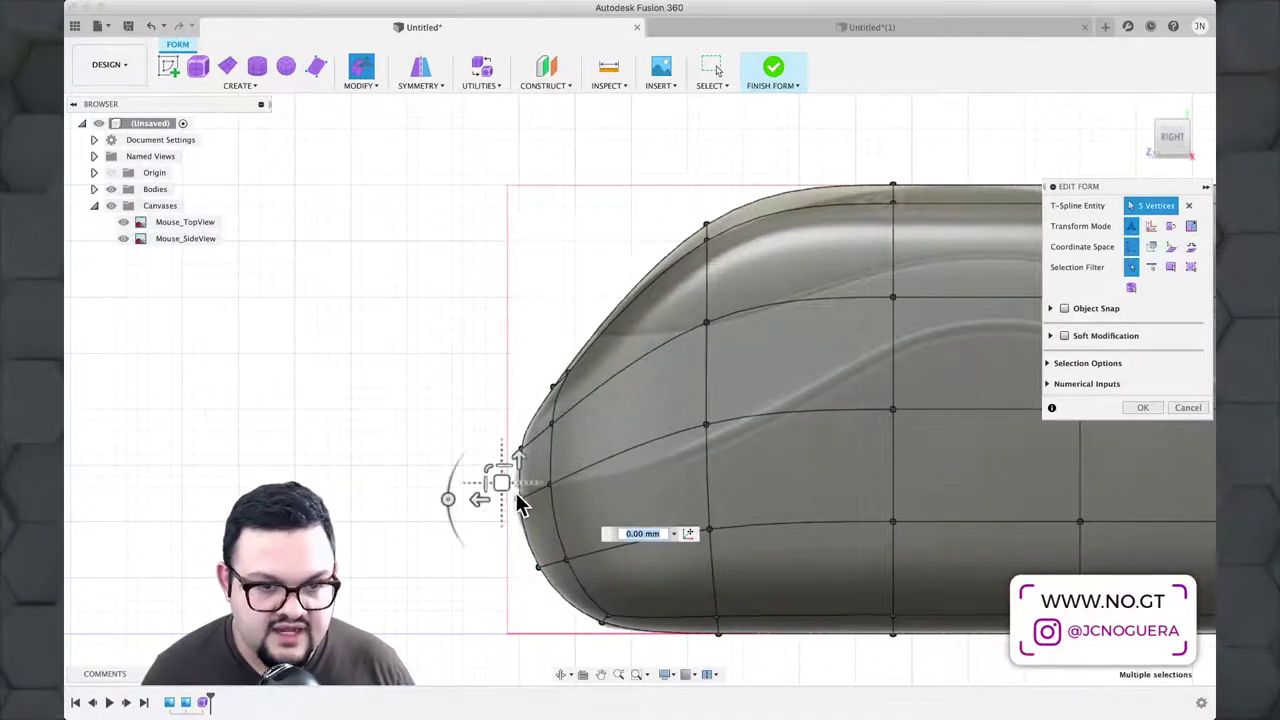
{"action": "left_click_drag", "start_coordinate": [501, 482], "coordinate": [499, 467]}
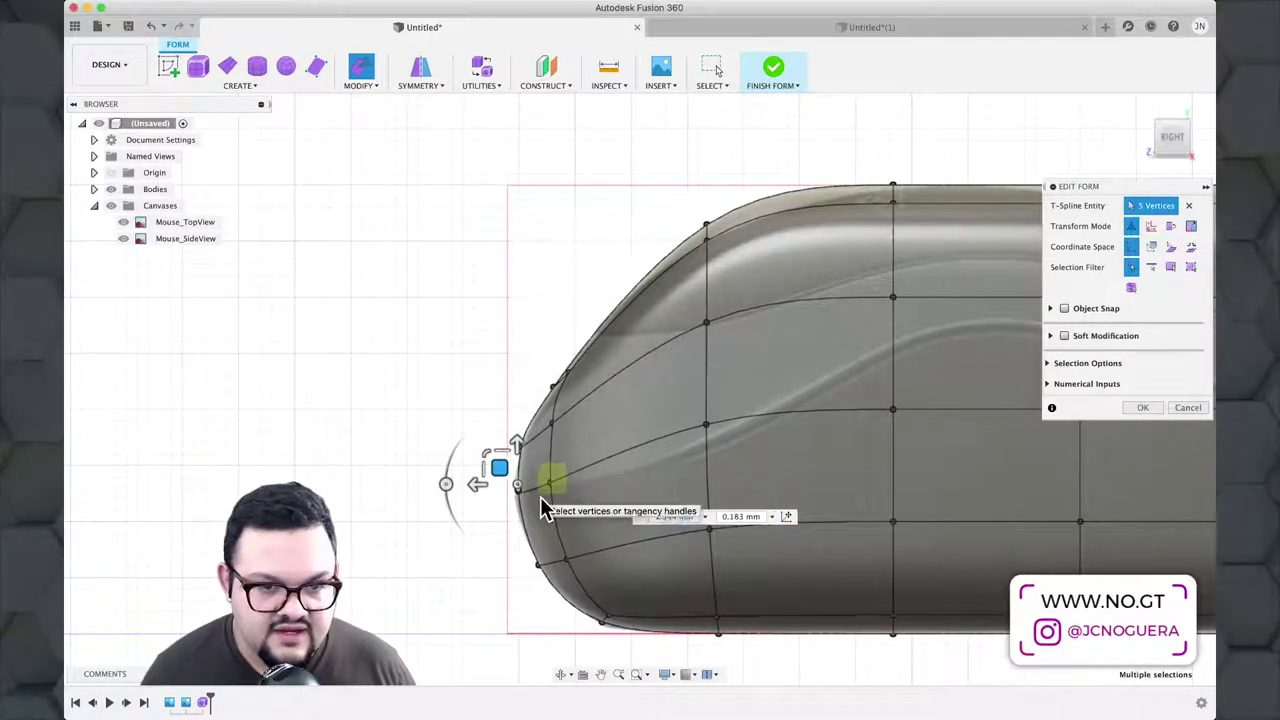
{"action": "left_click", "coordinate": [533, 468]}
{"action": "left_click_drag", "start_coordinate": [531, 463], "coordinate": [553, 468]}
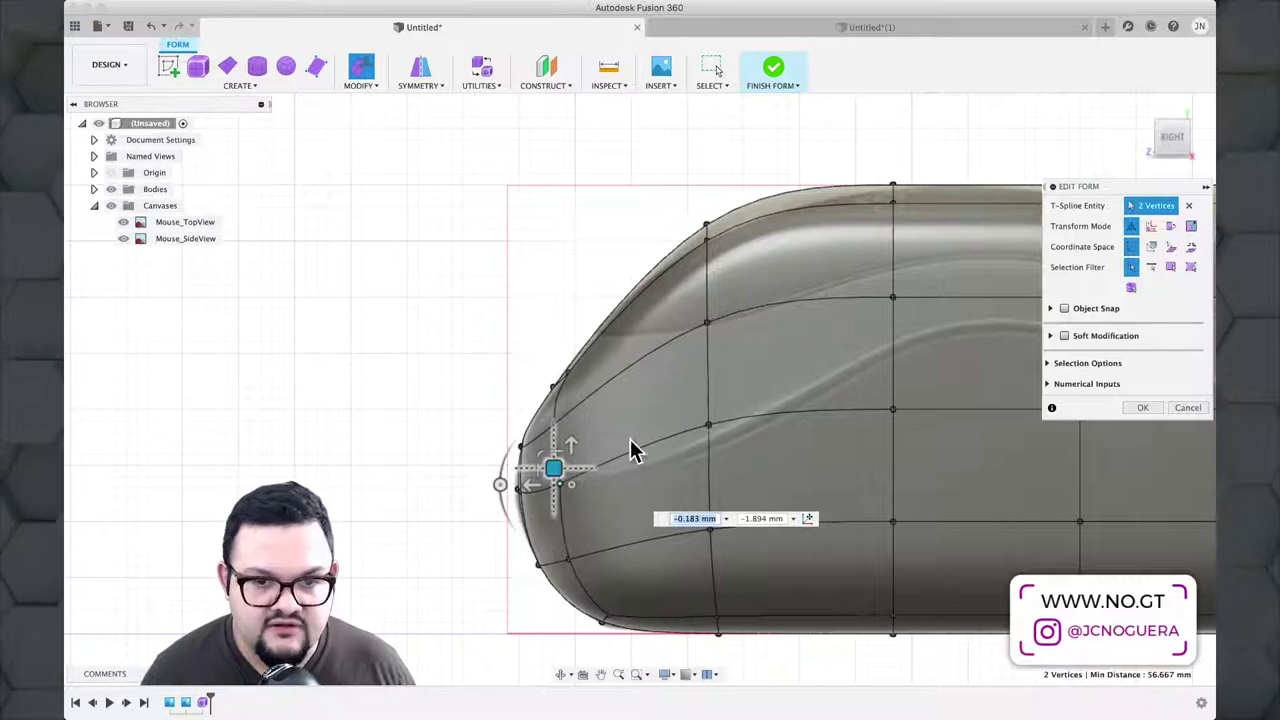
Step: Align the side seam's rear vertices with the canvas curve, lowering the first pair slightly and raising the second pair about 13.4 mm
{"action": "left_click", "coordinate": [740, 440]}
{"action": "left_click_drag", "start_coordinate": [698, 414], "coordinate": [689, 449]}
{"action": "scroll", "coordinate": [643, 437], "scroll_direction": "up", "scroll_amount": 5}
{"action": "left_click_drag", "start_coordinate": [604, 428], "coordinate": [728, 505]}
{"action": "left_click_drag", "start_coordinate": [646, 458], "coordinate": [646, 303]}
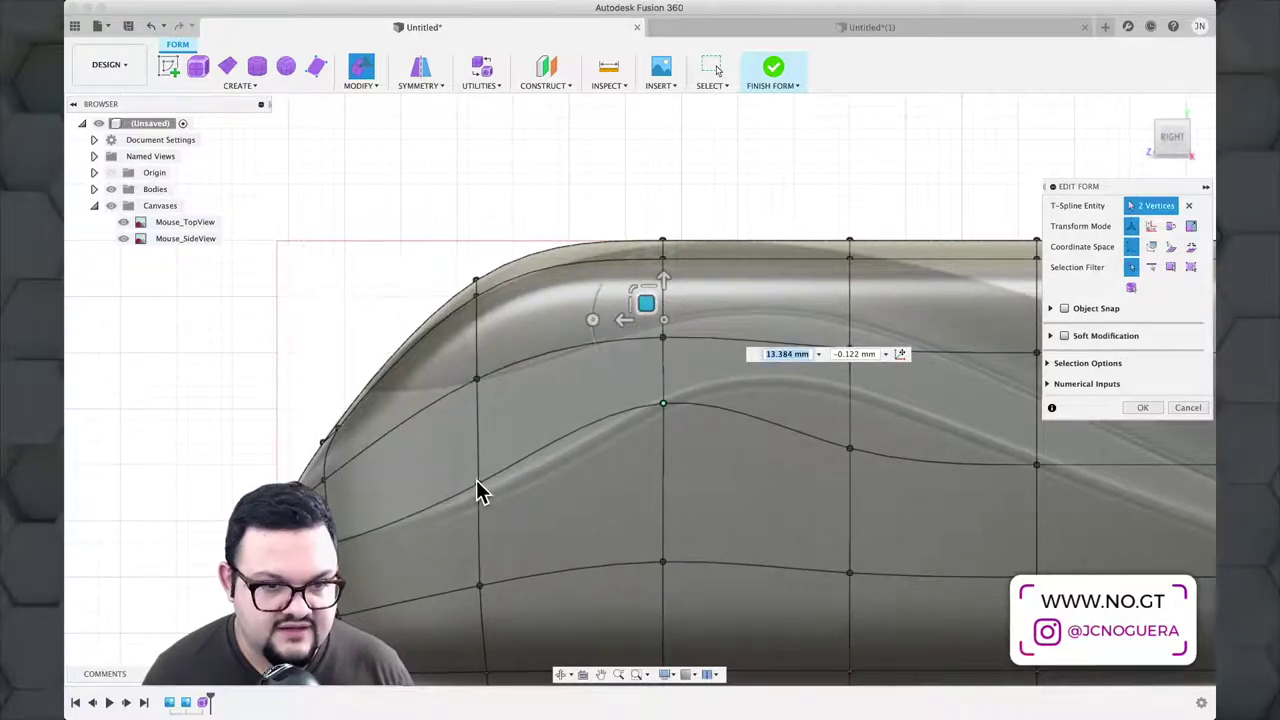
{"action": "left_click", "coordinate": [478, 485]}
{"action": "left_click", "coordinate": [783, 460]}
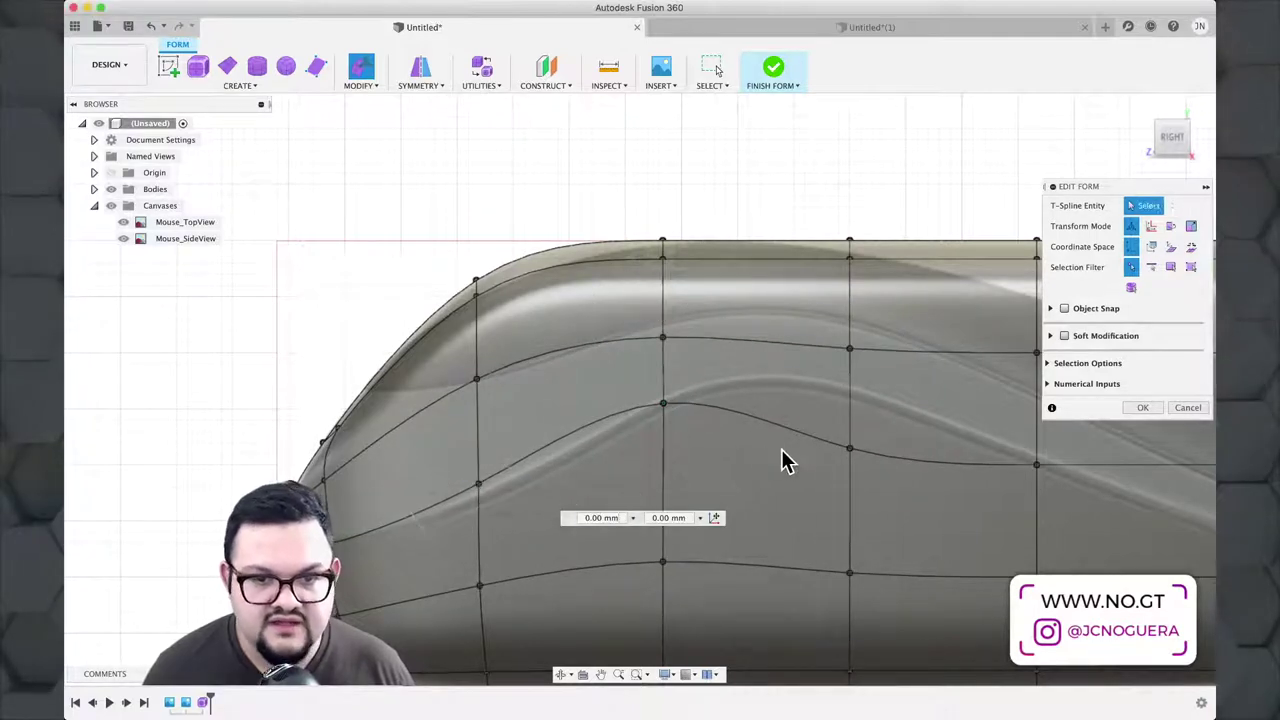
Step: Raise the pair of side vertices at the middle of the body about 9.6 mm onto the canvas seam curve
{"action": "middle_click_drag", "start_coordinate": [782, 451], "coordinate": [337, 366]}
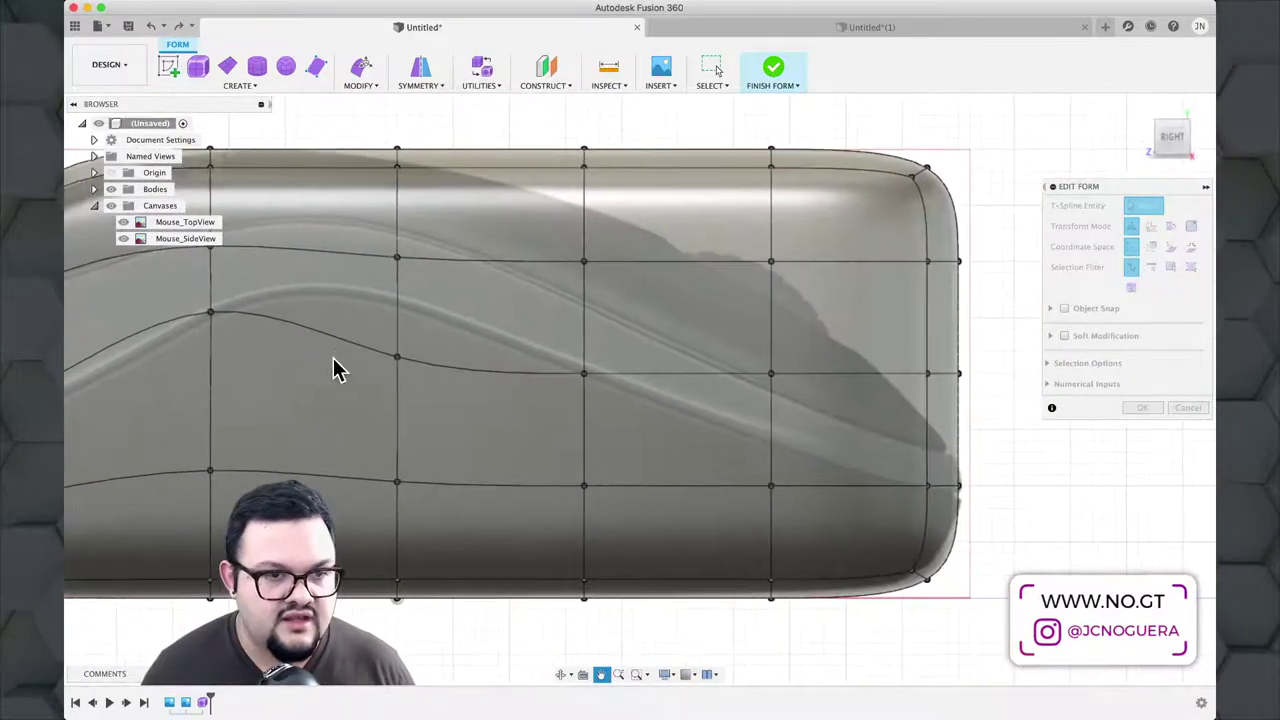
{"action": "left_click", "coordinate": [399, 358]}
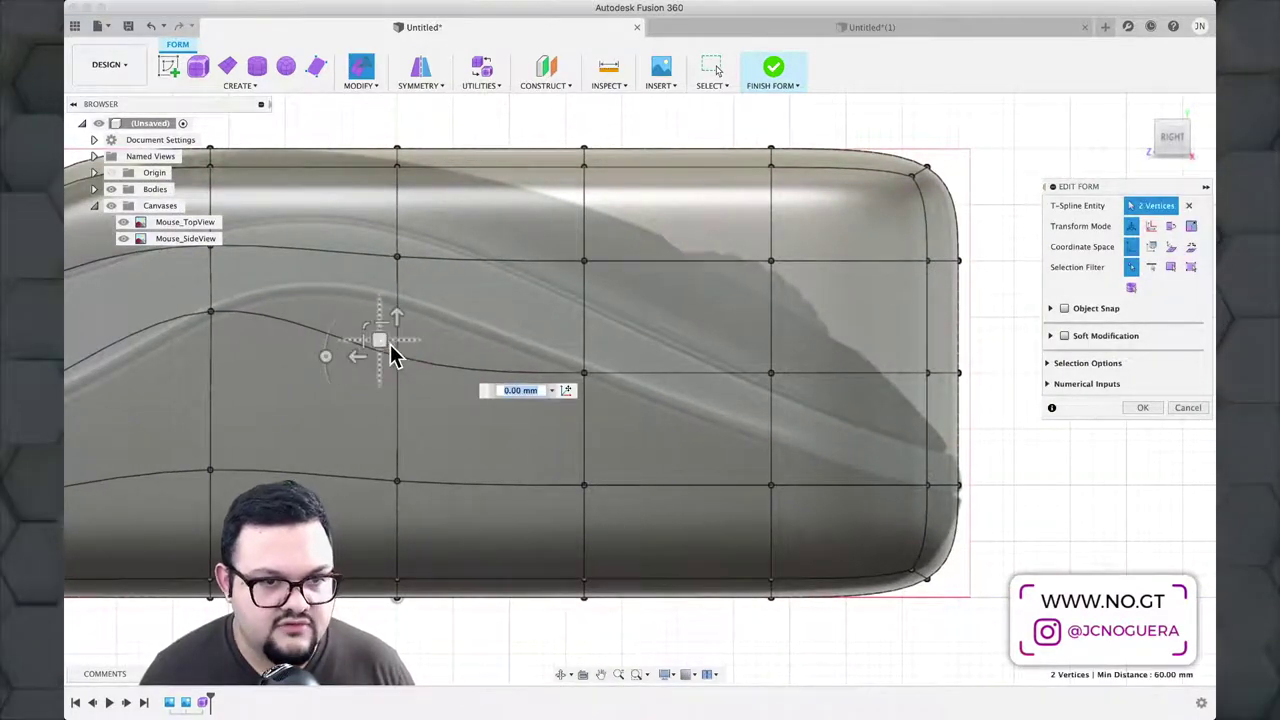
{"action": "left_click_drag", "start_coordinate": [383, 350], "coordinate": [378, 232]}
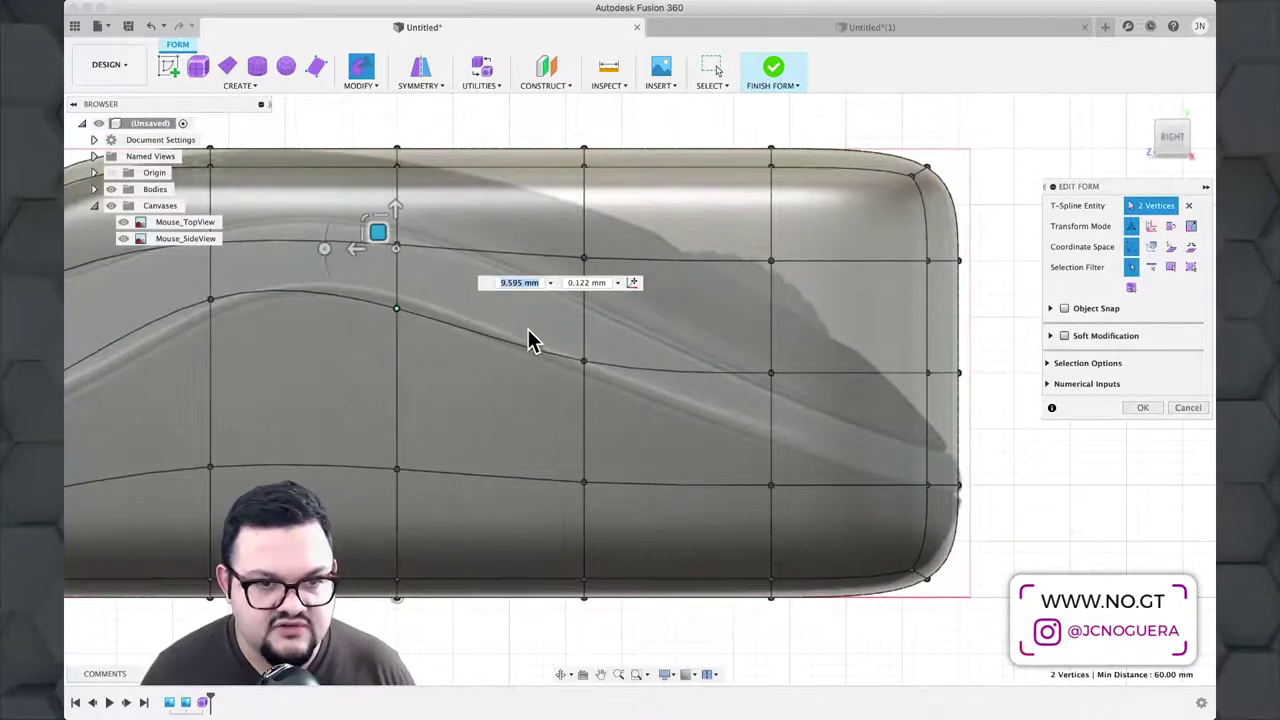
Step: Lower the next two pairs of side vertices toward the front by about 2 mm and 12.4 mm to follow the canvas seam curve
{"action": "left_click_drag", "start_coordinate": [529, 325], "coordinate": [638, 430]}
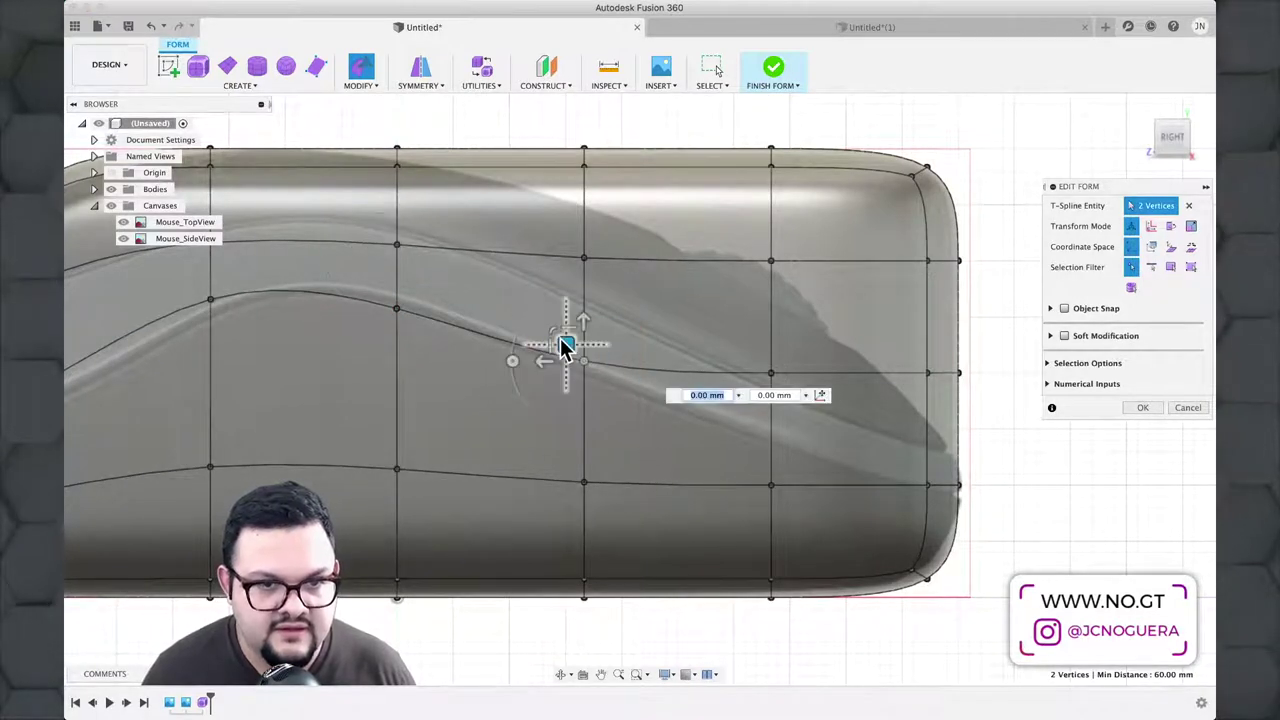
{"action": "left_click_drag", "start_coordinate": [565, 345], "coordinate": [565, 366]}
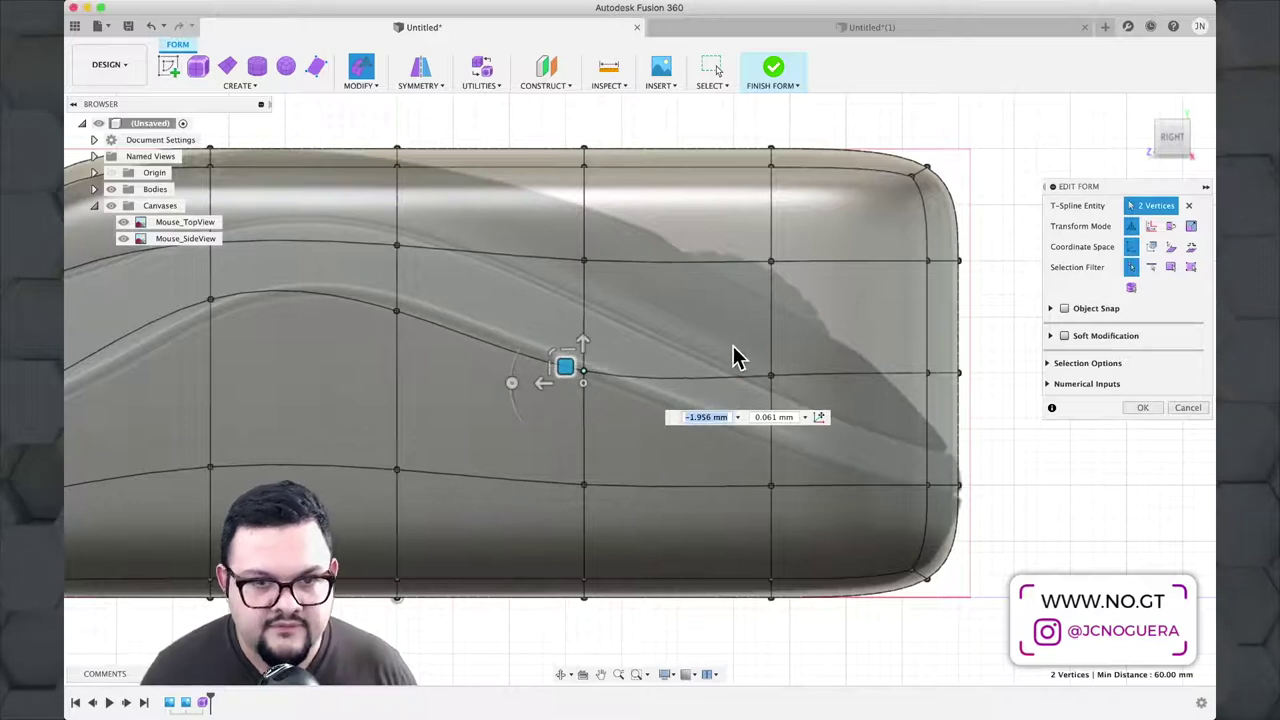
{"action": "left_click_drag", "start_coordinate": [733, 345], "coordinate": [828, 416]}
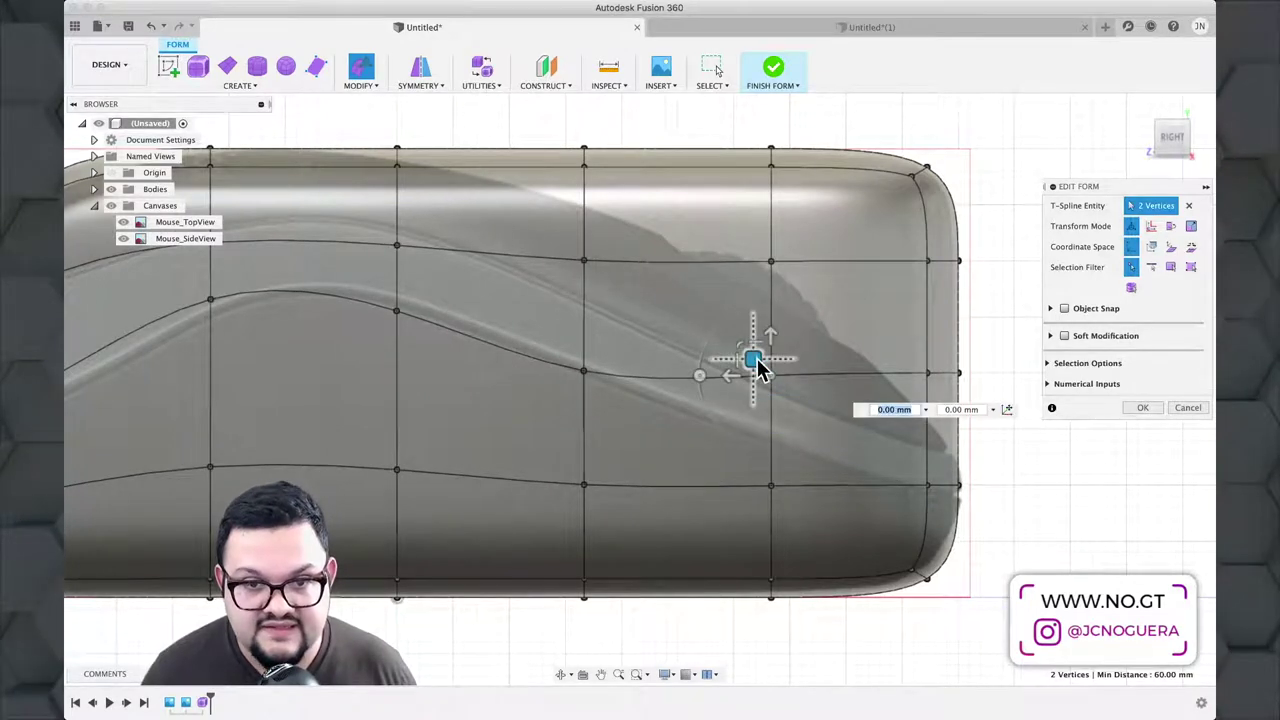
{"action": "left_click_drag", "start_coordinate": [758, 368], "coordinate": [757, 496]}
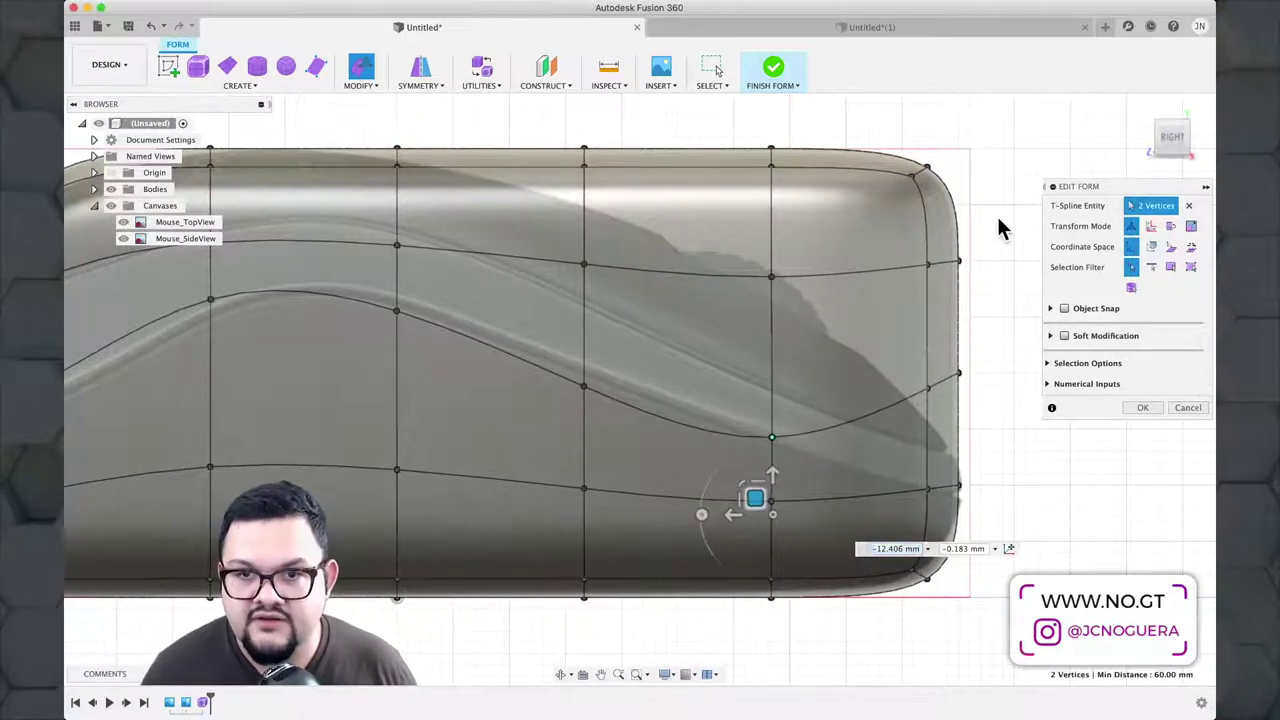
Step: Compress the 28 upper vertices at the front end vertically and lower them about 12.4 mm to follow the canvas profile
{"action": "left_click_drag", "start_coordinate": [987, 122], "coordinate": [874, 530]}
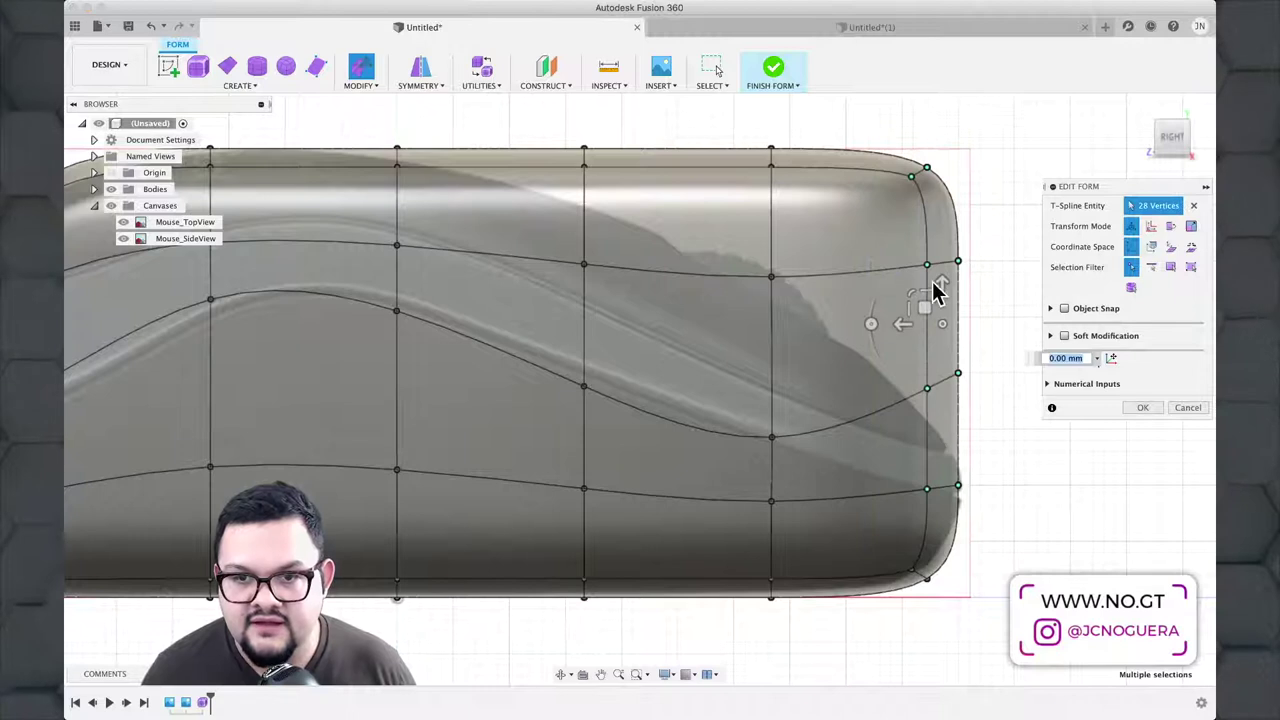
{"action": "left_click_drag", "start_coordinate": [924, 307], "coordinate": [943, 371]}
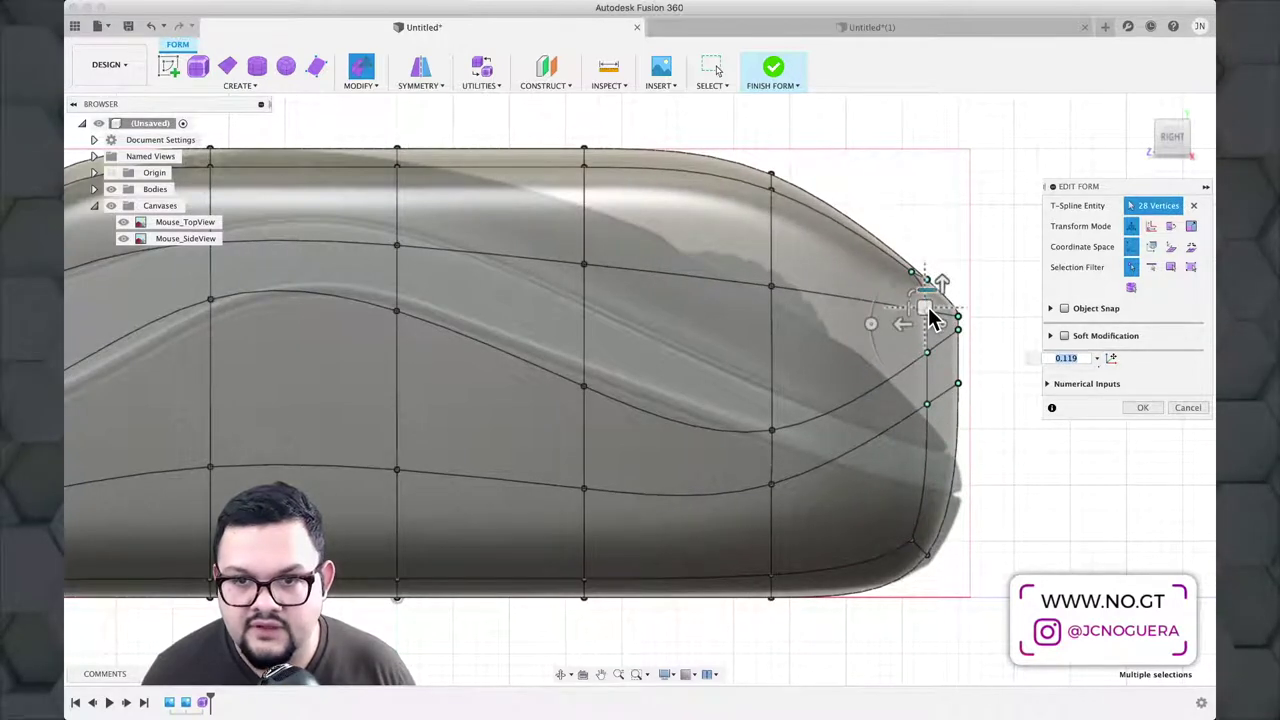
{"action": "left_click_drag", "start_coordinate": [932, 318], "coordinate": [929, 450]}
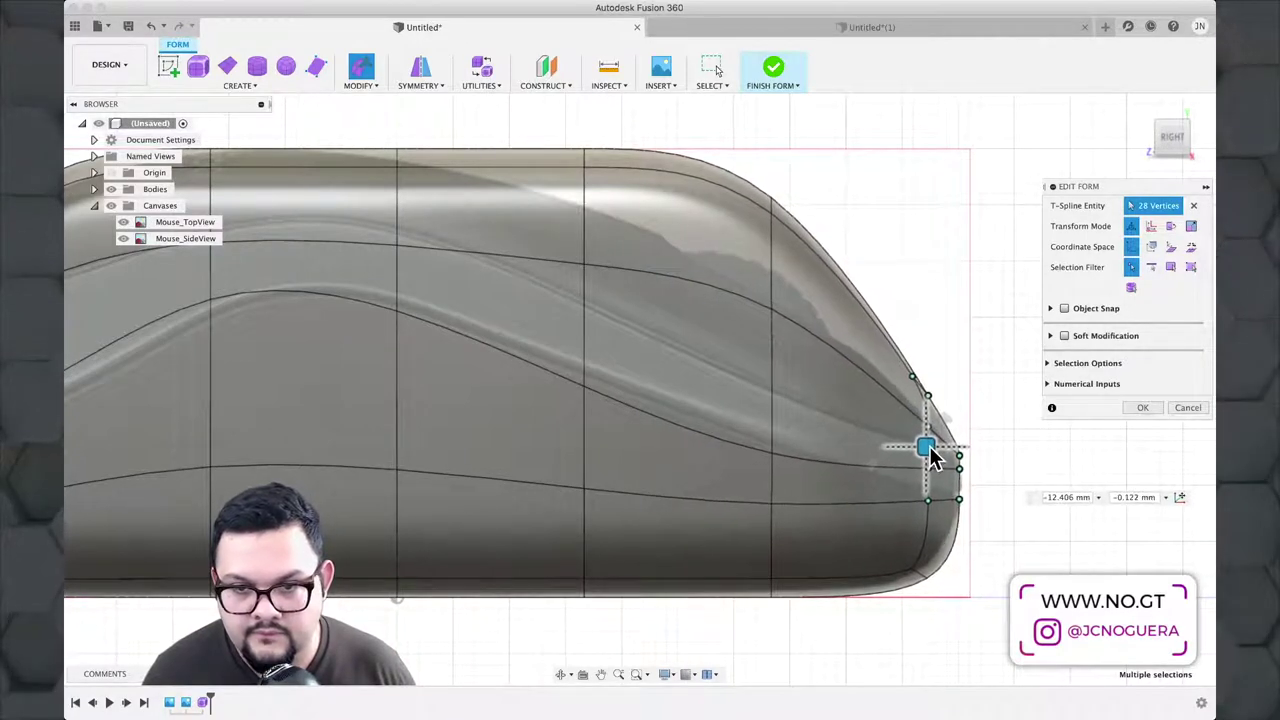
Step: Move the lower-row and bottom vertices at the front end inward to match the canvas's rounded lower nose
{"action": "left_click", "coordinate": [995, 490]}
{"action": "left_click_drag", "start_coordinate": [892, 520], "coordinate": [866, 535]}
{"action": "left_click_drag", "start_coordinate": [935, 495], "coordinate": [923, 523]}
{"action": "left_click_drag", "start_coordinate": [895, 594], "coordinate": [863, 552]}
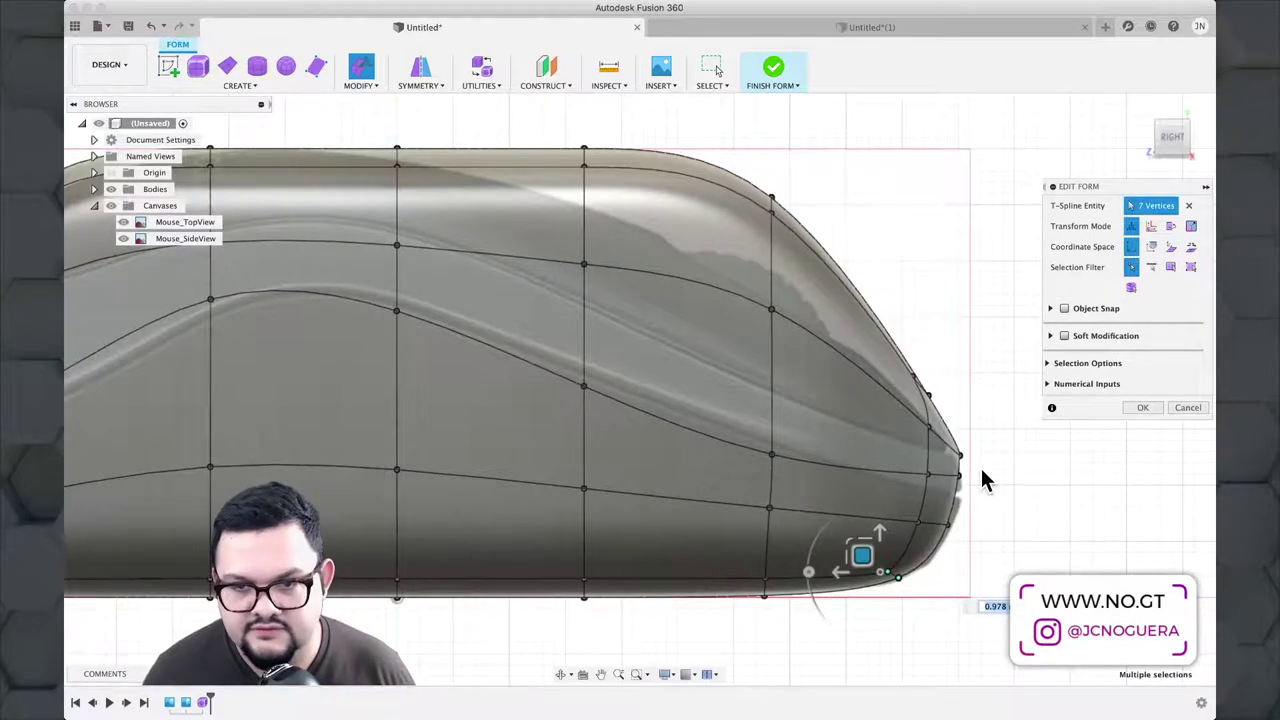
Step: Lower the 7 seam-row vertices at the front end about 2.4 mm toward the canvas seam
{"action": "left_click", "coordinate": [928, 473]}
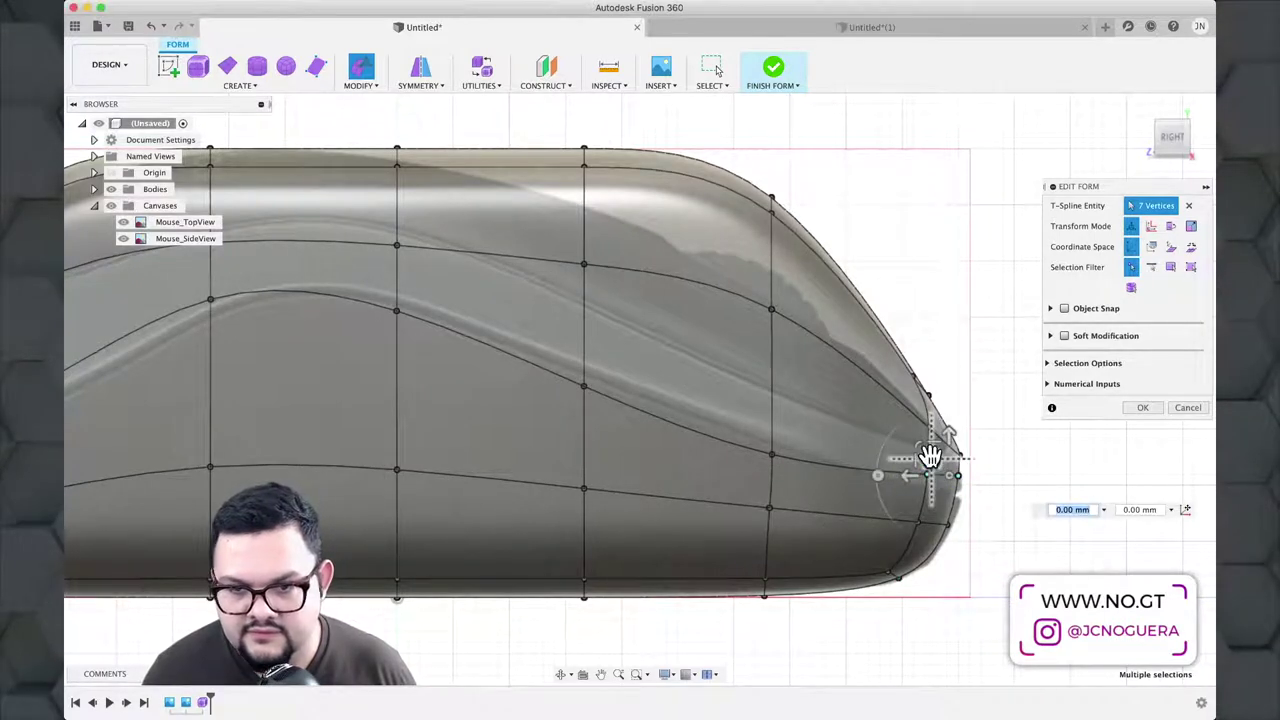
{"action": "left_click_drag", "start_coordinate": [930, 456], "coordinate": [932, 486]}
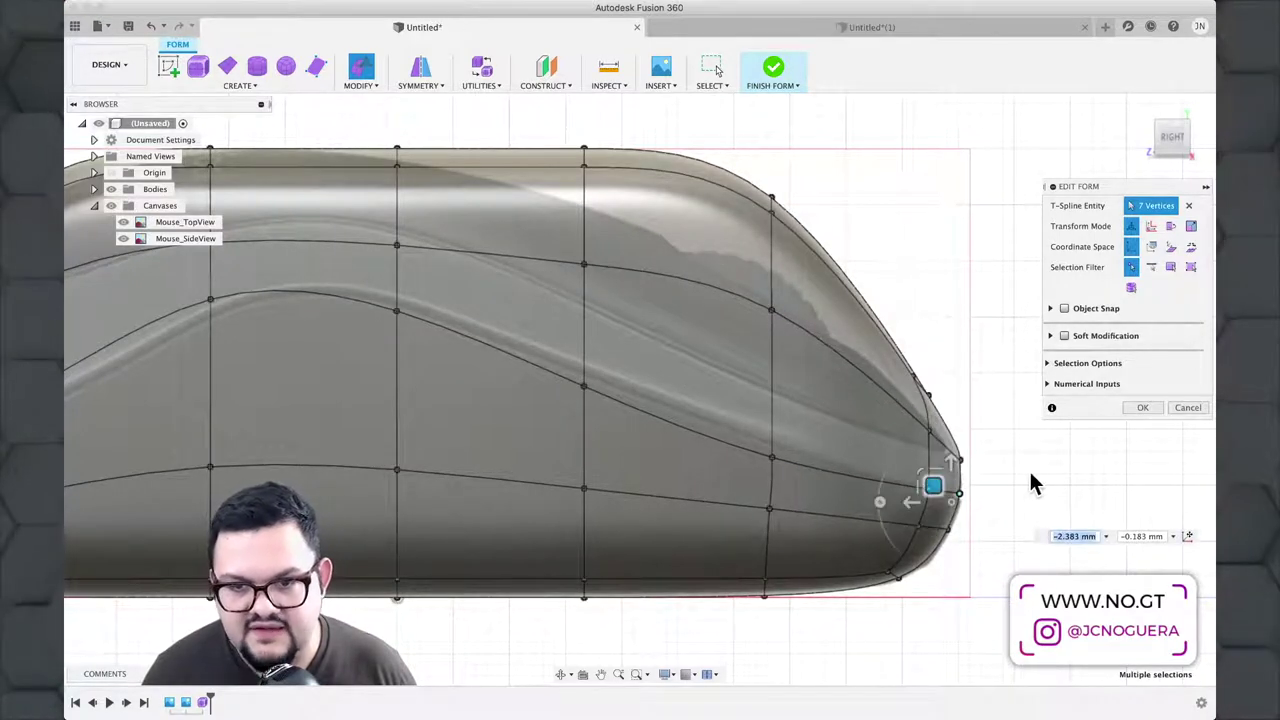
{"action": "left_click", "coordinate": [1031, 474]}
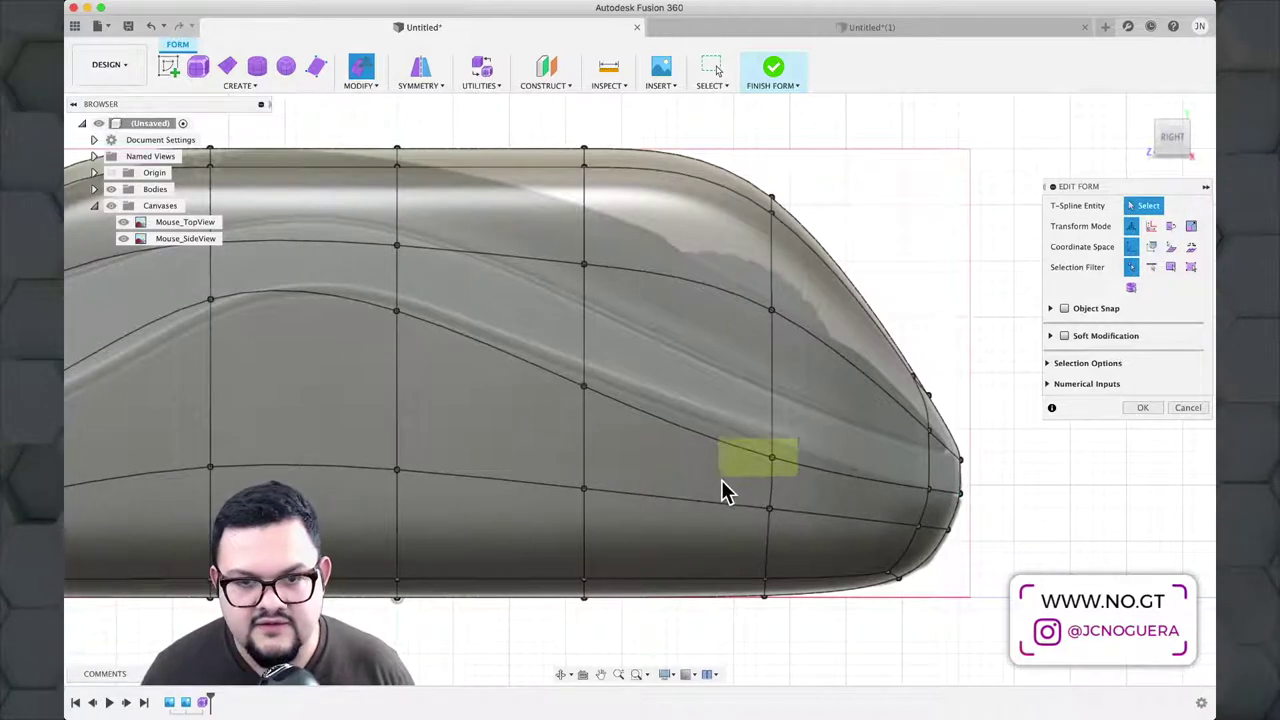
Step: Raise the pair of seam vertices just behind the front end about 2.3 mm and the next pair rearward slightly
{"action": "left_click", "coordinate": [757, 457]}
{"action": "left_click_drag", "start_coordinate": [757, 457], "coordinate": [753, 417]}
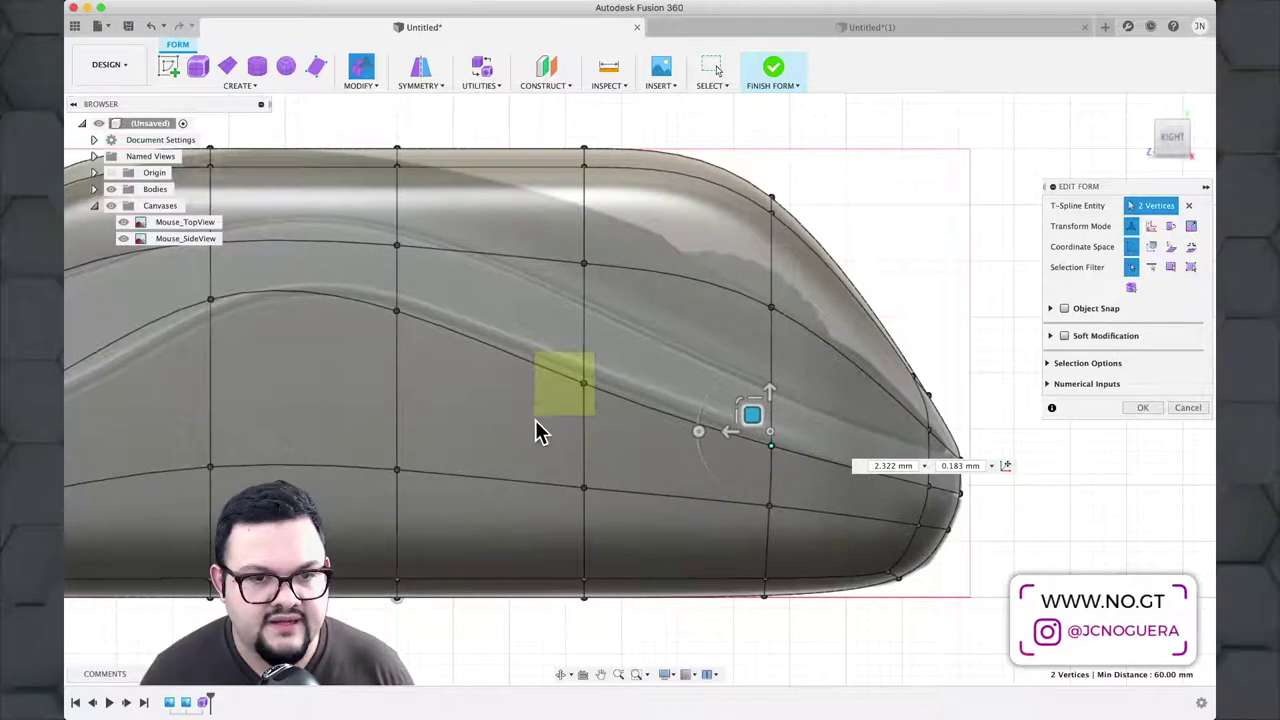
{"action": "left_click", "coordinate": [584, 382]}
{"action": "left_click_drag", "start_coordinate": [566, 366], "coordinate": [566, 349]}
Step: Lower the seam vertices on the rear half onto the canvas curve, the forward pair about 2.5 mm and the next vertex rearward slightly
{"action": "middle_click_drag", "start_coordinate": [537, 457], "coordinate": [986, 468]}
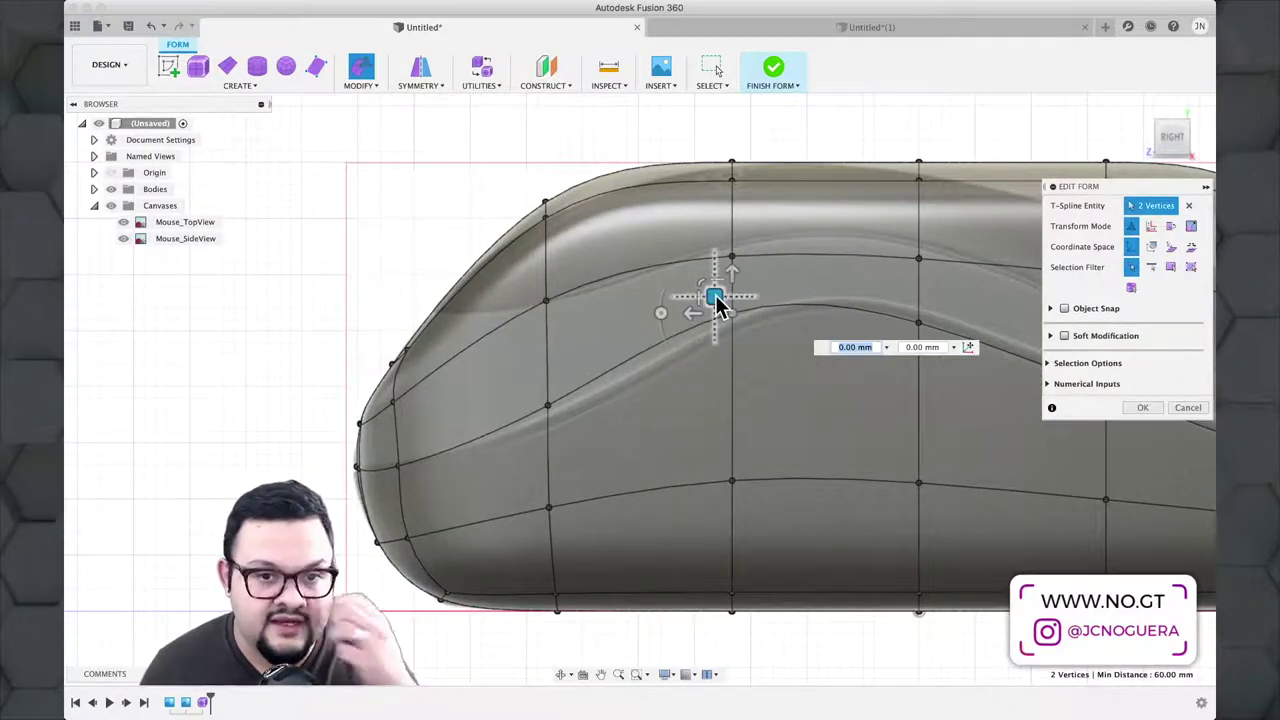
{"action": "mouse_move", "coordinate": [717, 302]}
{"action": "left_mouse_down"}
{"action": "mouse_move", "coordinate": [737, 306]}
{"action": "mouse_move", "coordinate": [720, 324]}
{"action": "left_mouse_up"}
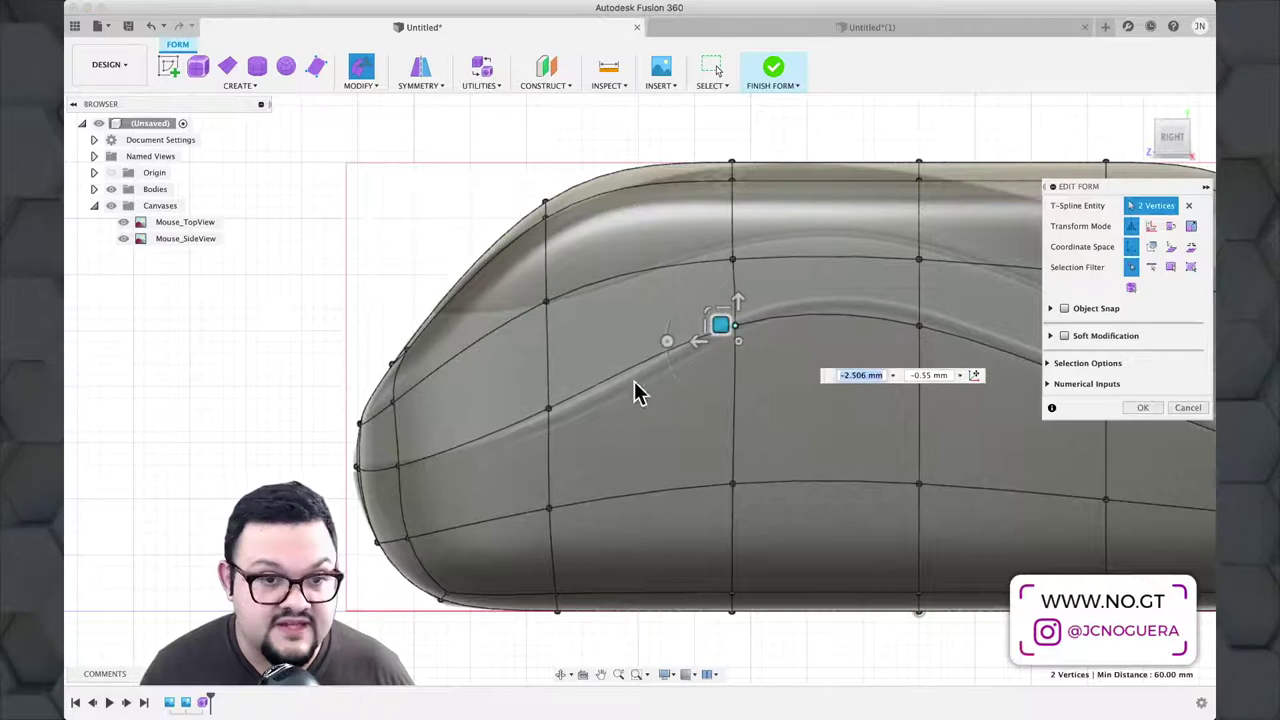
{"action": "left_click", "coordinate": [549, 409]}
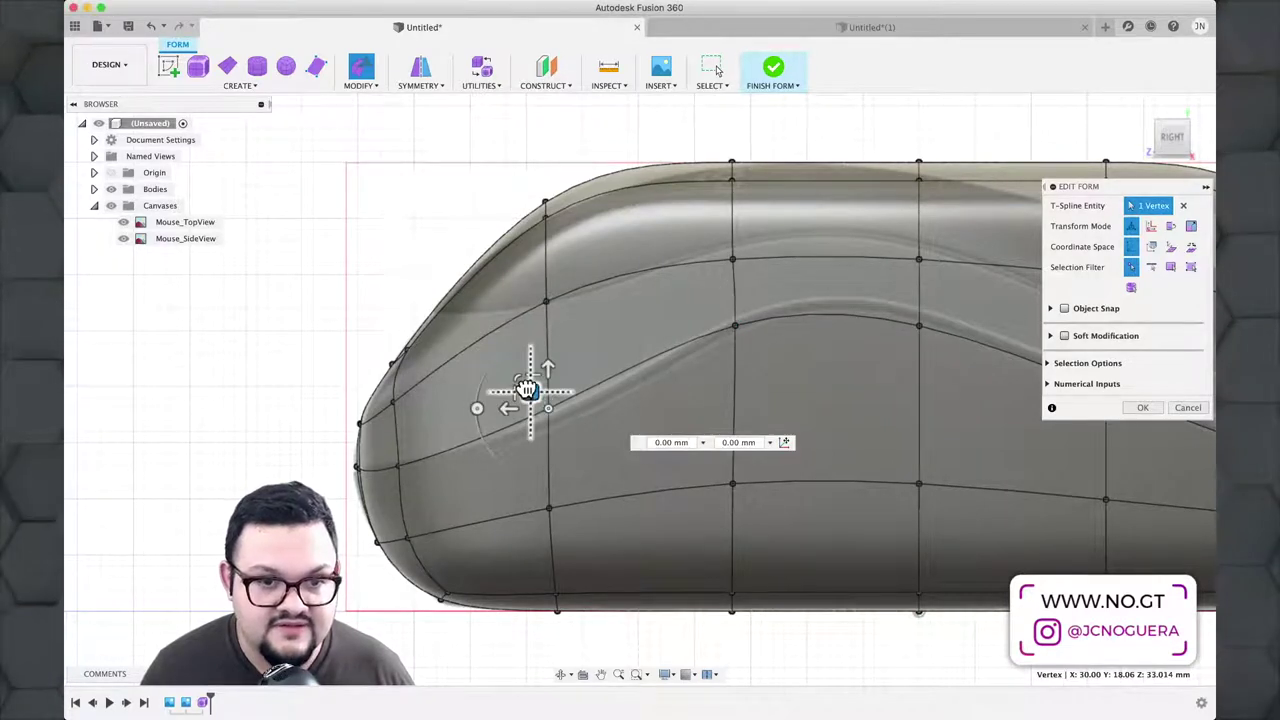
{"action": "left_click_drag", "start_coordinate": [527, 389], "coordinate": [528, 428]}
Step: Raise the side vertices at the rear end of the seam slightly and move the 5 tip vertices about 0.5 mm outward
{"action": "middle_click_drag", "start_coordinate": [528, 428], "coordinate": [794, 434]}
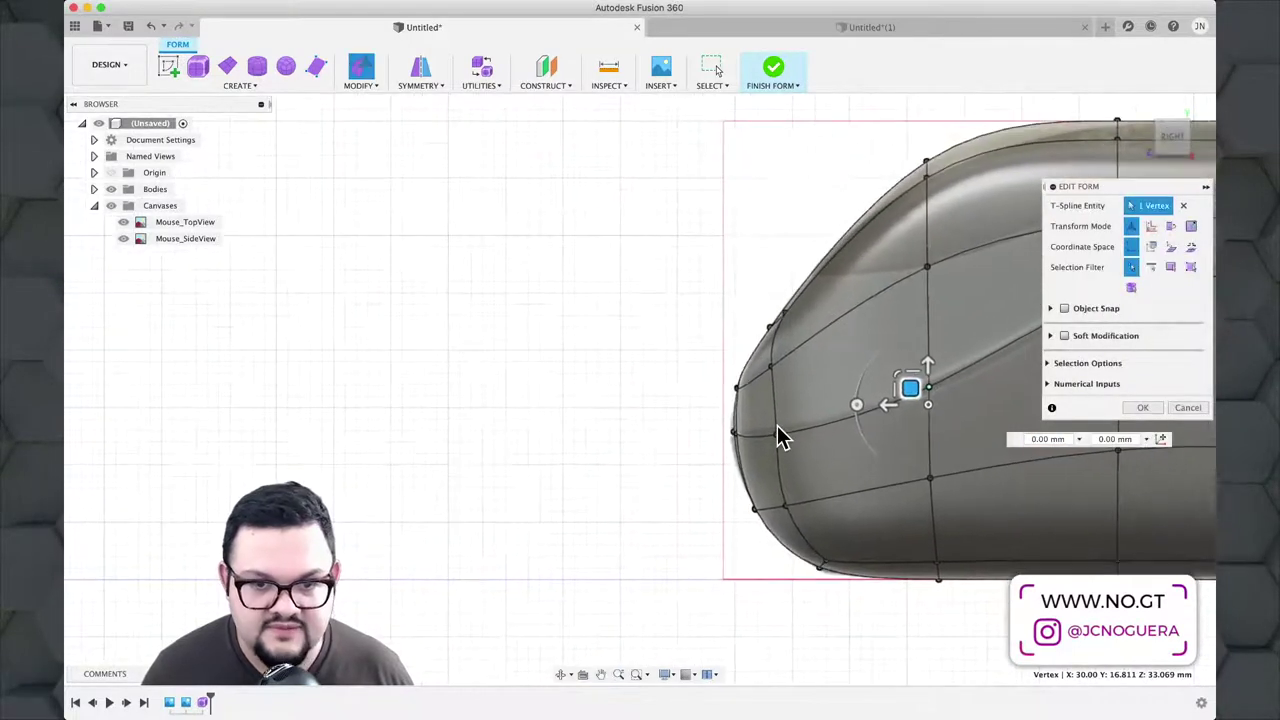
{"action": "scroll", "coordinate": [777, 425], "scroll_direction": "up", "scroll_amount": 3}
{"action": "left_click_drag", "start_coordinate": [750, 428], "coordinate": [843, 484]}
{"action": "left_click_drag", "start_coordinate": [773, 440], "coordinate": [769, 404]}
{"action": "left_click_drag", "start_coordinate": [640, 404], "coordinate": [735, 476]}
{"action": "left_click_drag", "start_coordinate": [677, 428], "coordinate": [665, 424]}
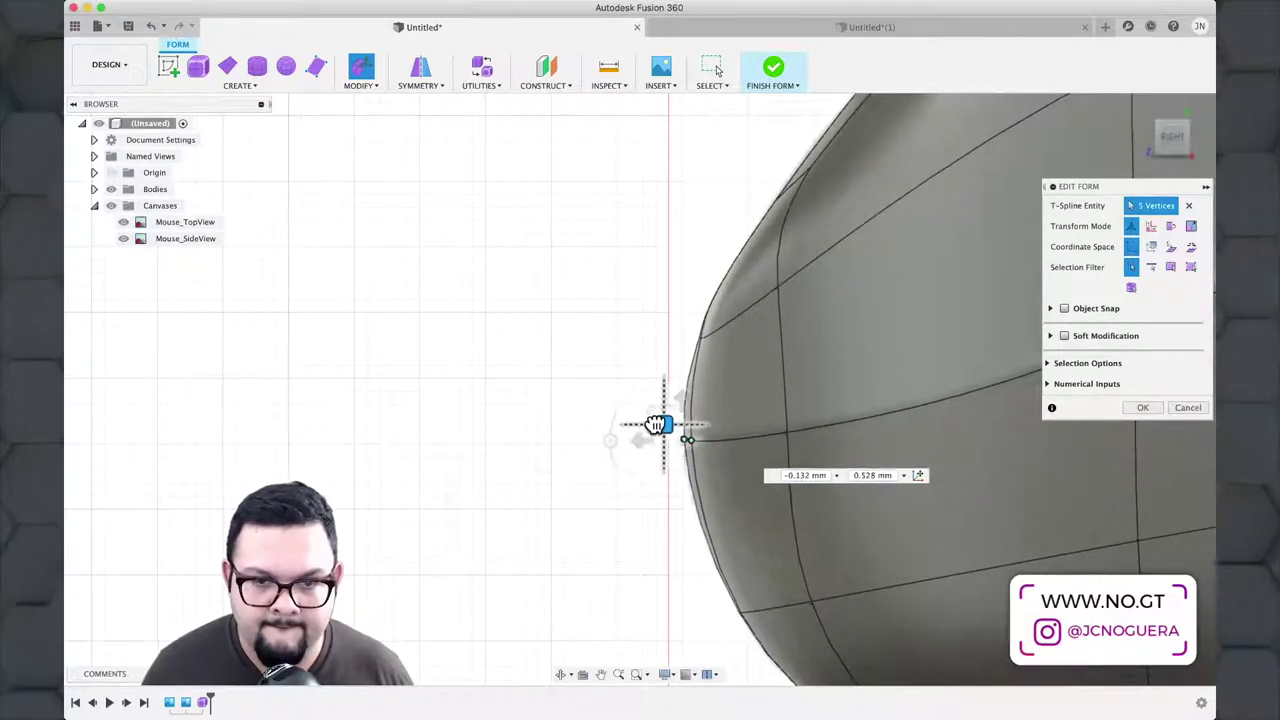
Step: Move the 14 upper vertices at the rear end up and forward along the canvas's rear profile
{"action": "scroll", "coordinate": [791, 523], "scroll_direction": "down", "scroll_amount": 3}
{"action": "scroll", "coordinate": [780, 523], "scroll_direction": "down", "scroll_amount": 5}
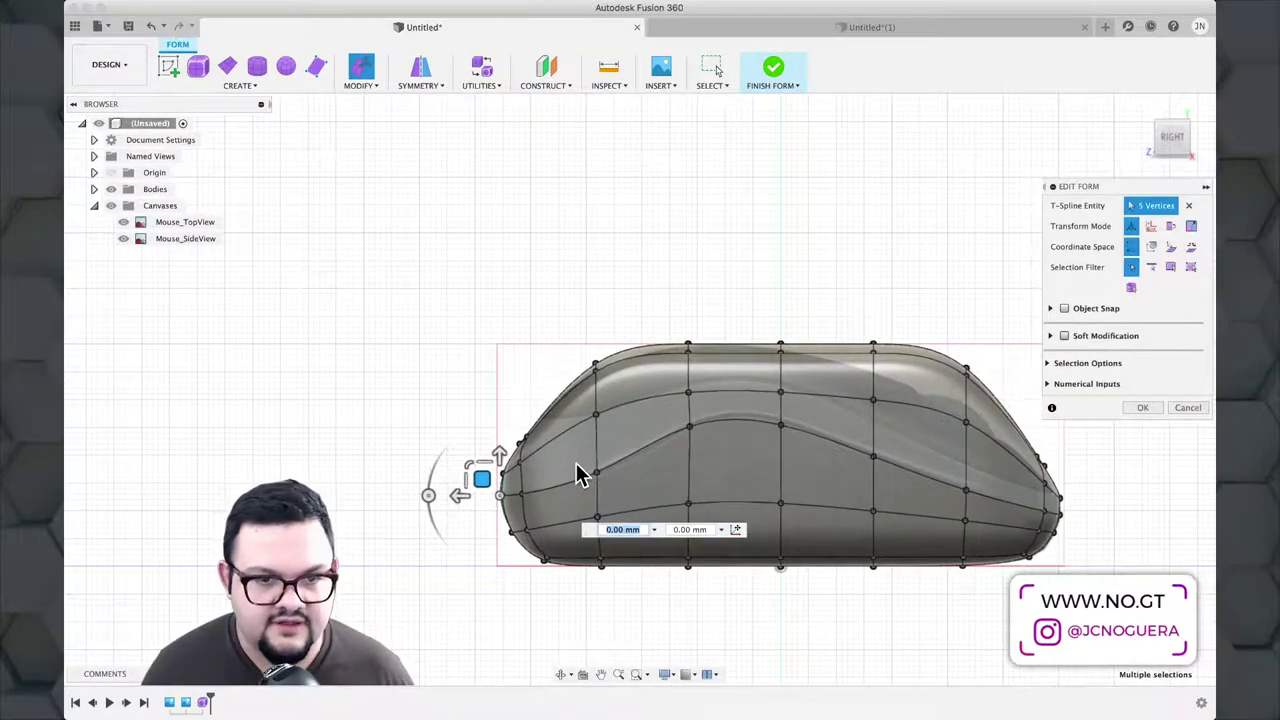
{"action": "scroll", "coordinate": [500, 449], "scroll_direction": "up", "scroll_amount": 5}
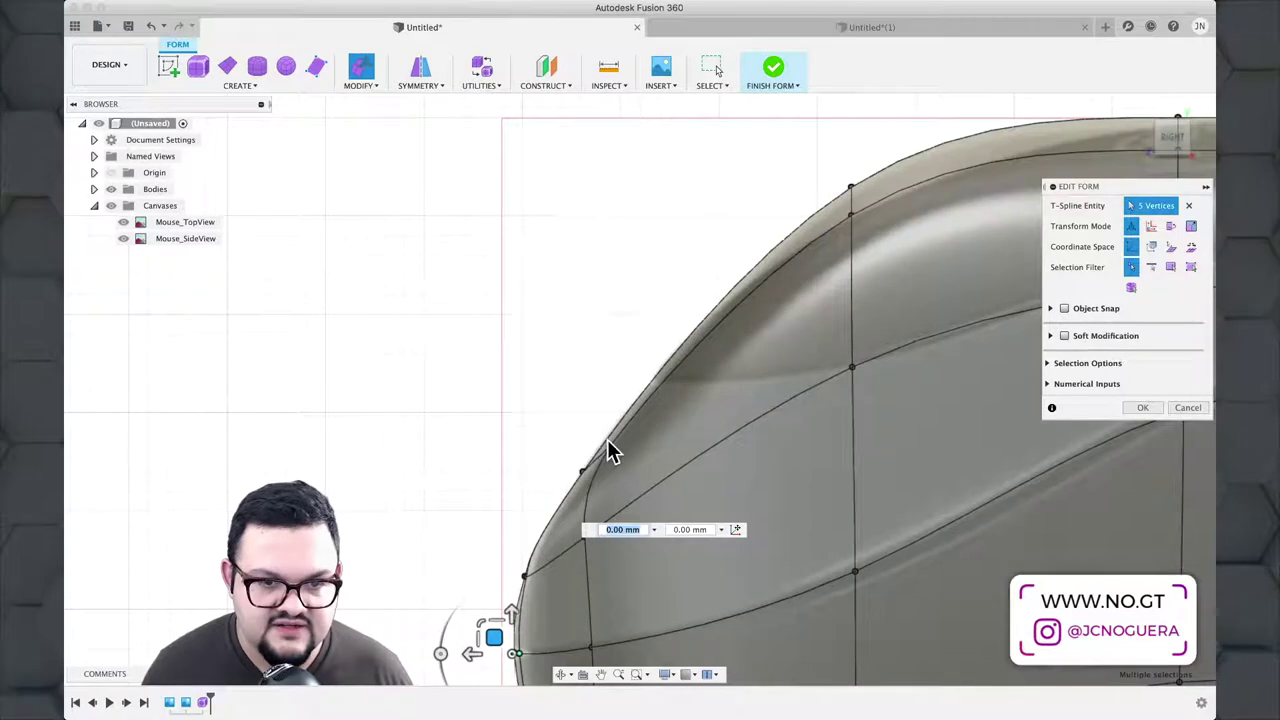
{"action": "left_click", "coordinate": [610, 446]}
{"action": "left_click_drag", "start_coordinate": [610, 446], "coordinate": [553, 521]}
{"action": "left_click_drag", "start_coordinate": [402, 401], "coordinate": [706, 608]}
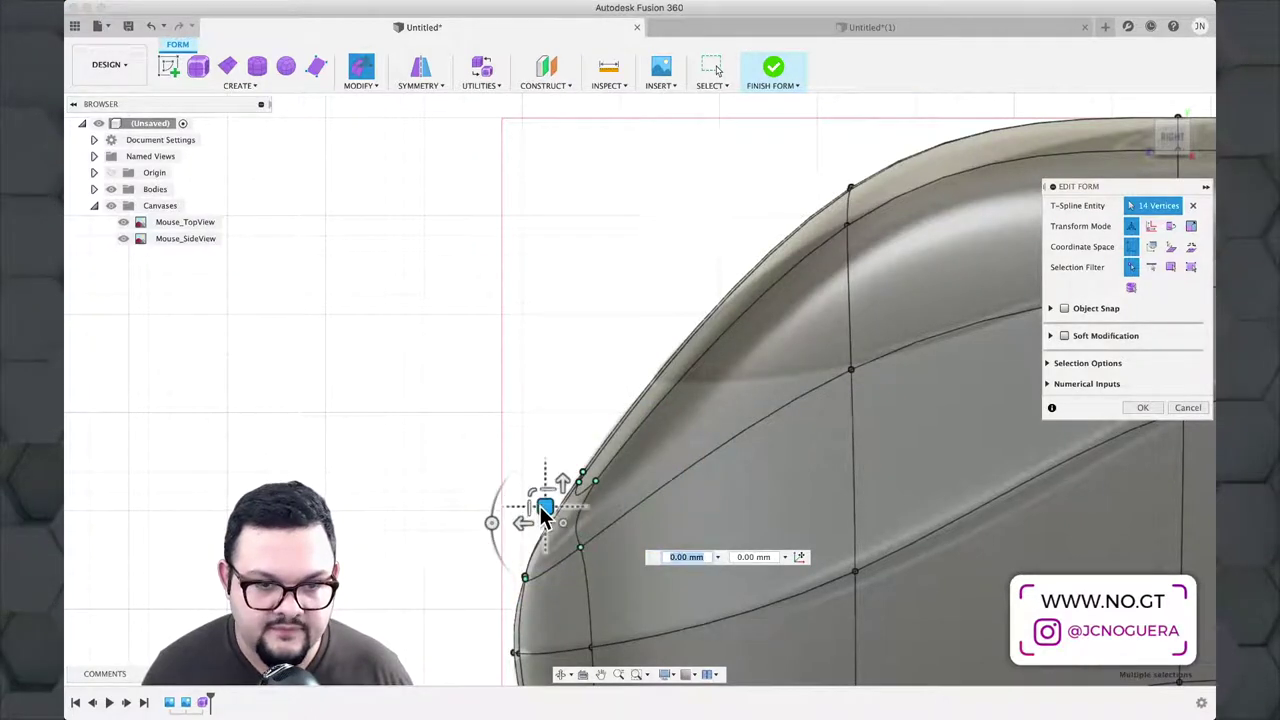
Step: Lower the 7 seam-row vertices at the rear end slightly and shift them outward to fit the canvas outline
{"action": "scroll", "coordinate": [545, 515], "scroll_direction": "down", "scroll_amount": 6}
{"action": "left_click_drag", "start_coordinate": [500, 443], "coordinate": [680, 540]}
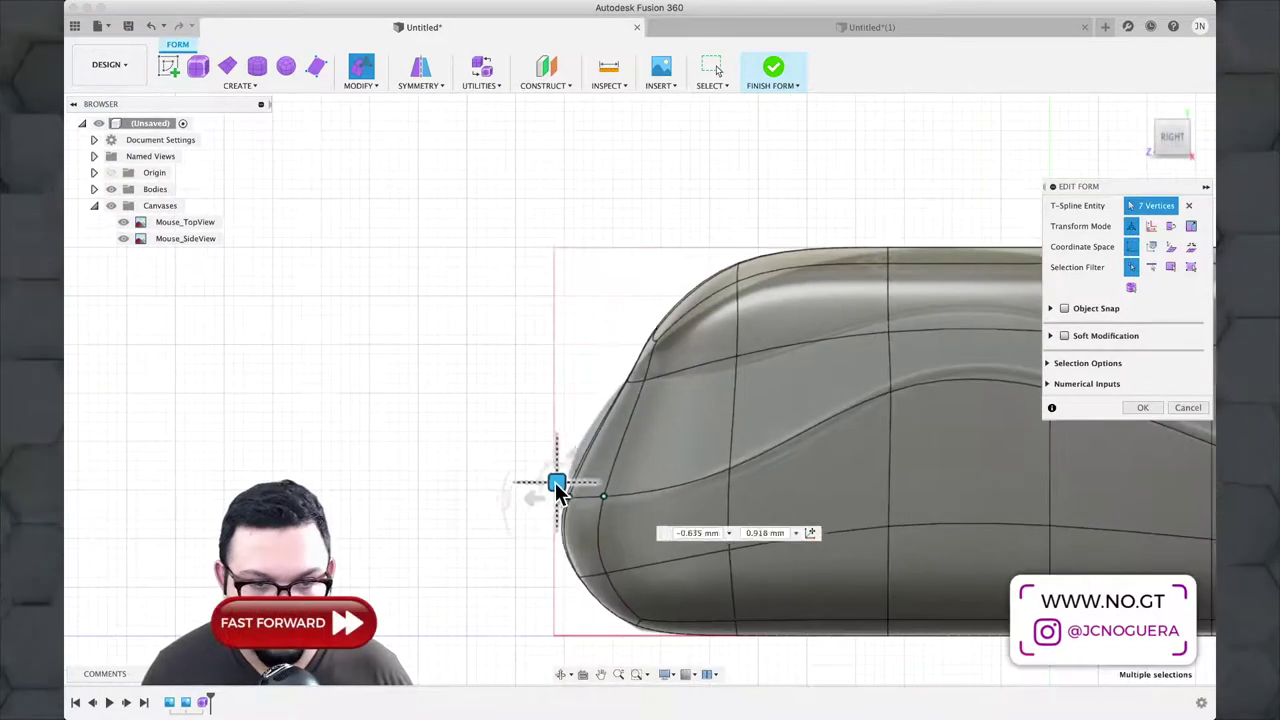
{"action": "left_click_drag", "start_coordinate": [557, 486], "coordinate": [555, 503]}
Step: Adjust the upper-row rear vertices to the canvas outline and move the 5 seam tip vertices about 0.5 mm up and 0.9 mm outward
{"action": "left_click", "coordinate": [631, 337]}
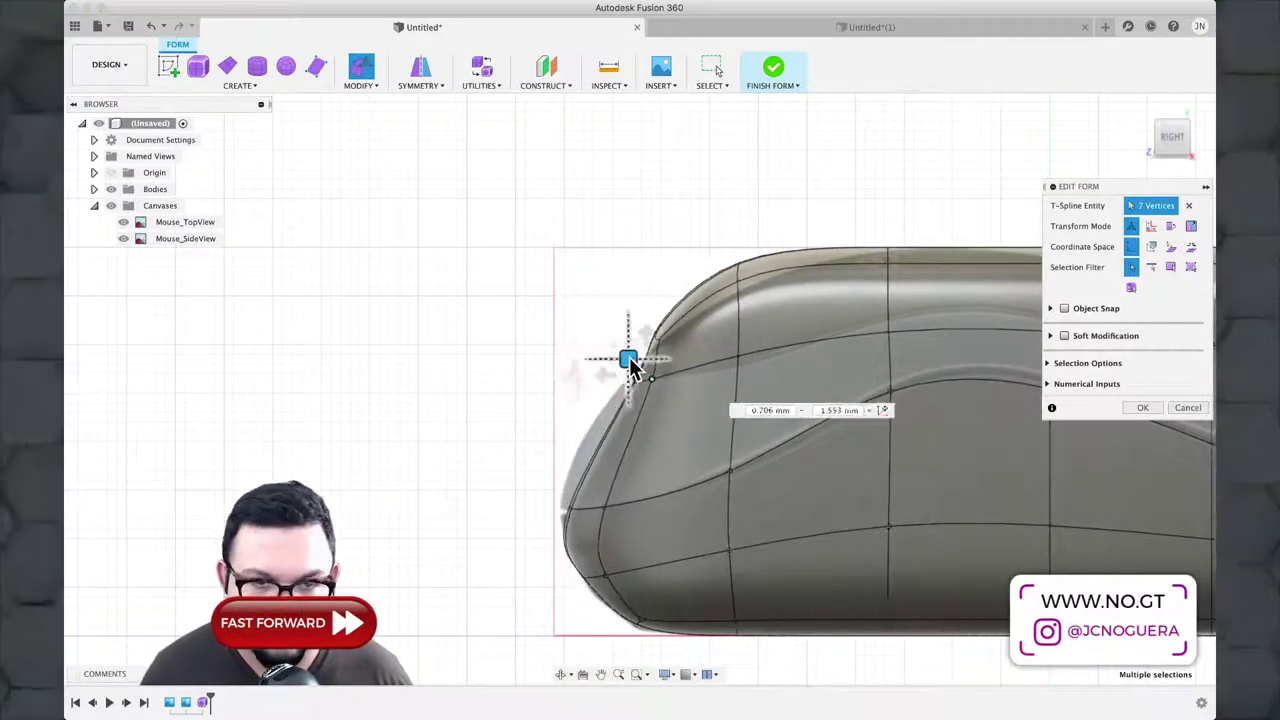
{"action": "scroll", "coordinate": [659, 300], "scroll_direction": "up", "scroll_amount": 5}
{"action": "left_click_drag", "start_coordinate": [691, 316], "coordinate": [640, 323]}
{"action": "left_click", "coordinate": [560, 567]}
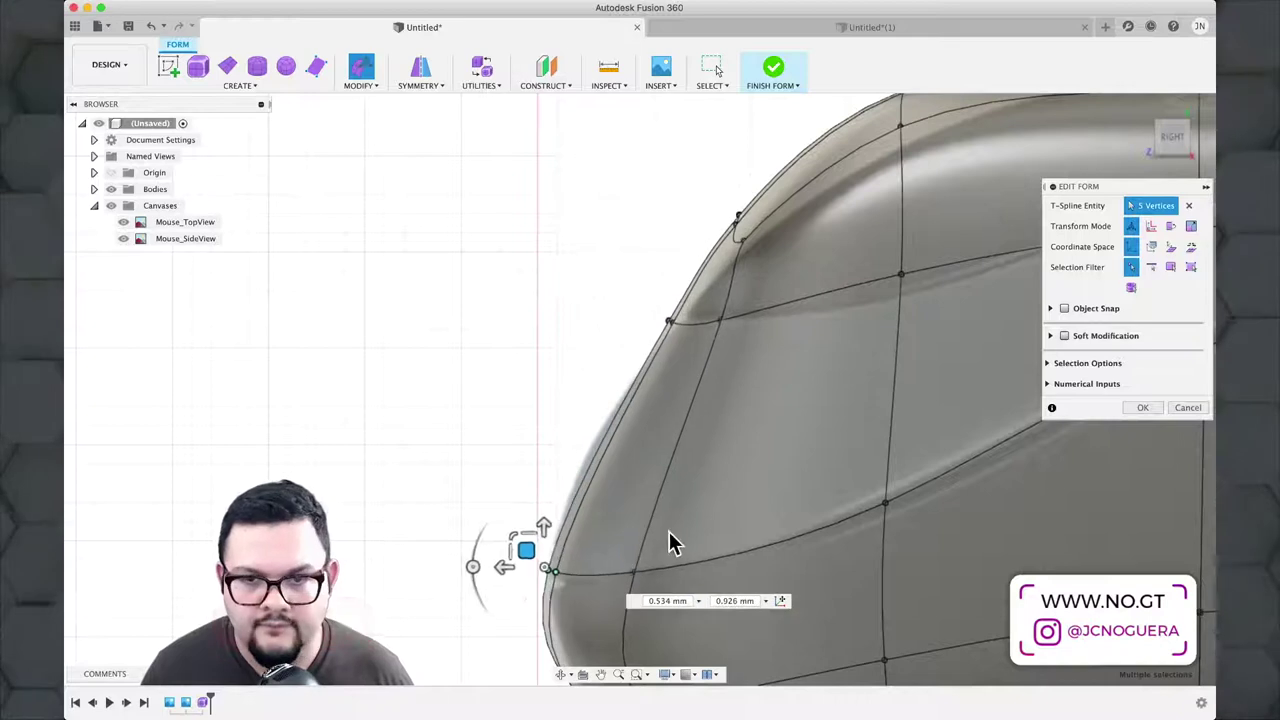
Step: Shift the upper row's 2 rear side vertices about 1.6 mm forward and its 5 end vertices about 0.6 mm up and 0.9 mm forward
{"action": "middle_click_drag", "start_coordinate": [755, 515], "coordinate": [548, 512]}
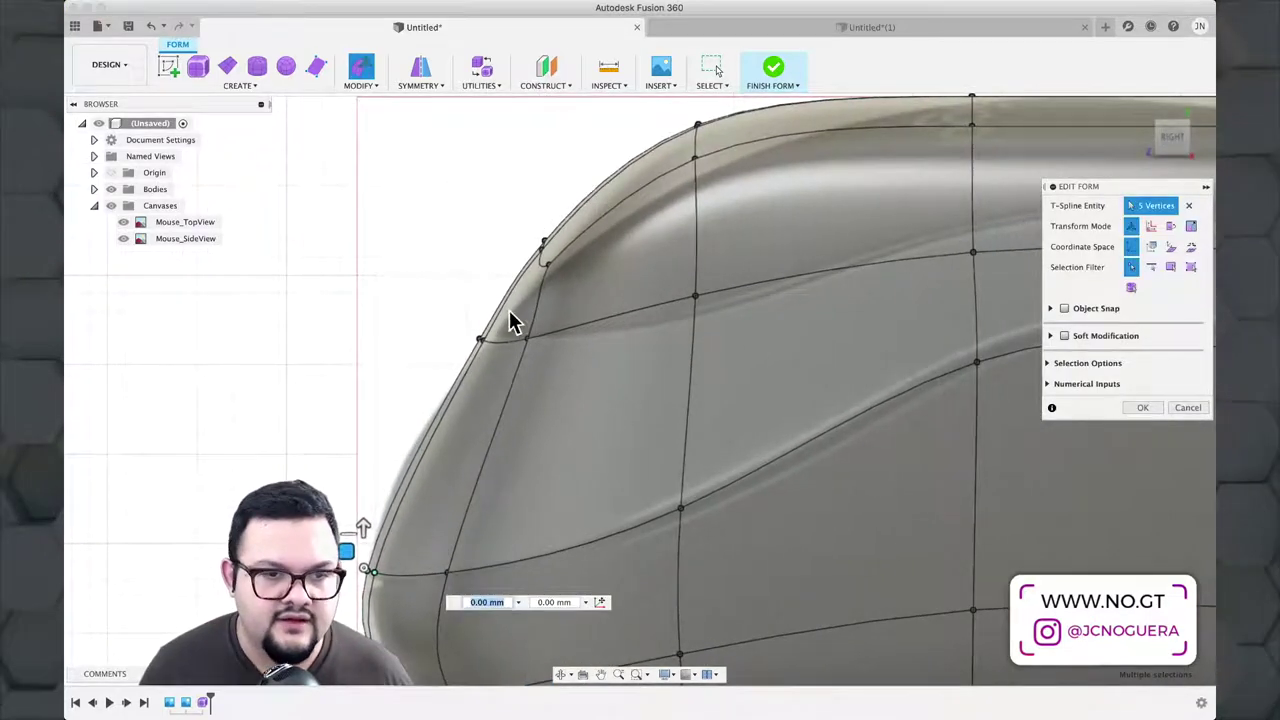
{"action": "left_click_drag", "start_coordinate": [460, 302], "coordinate": [497, 382]}
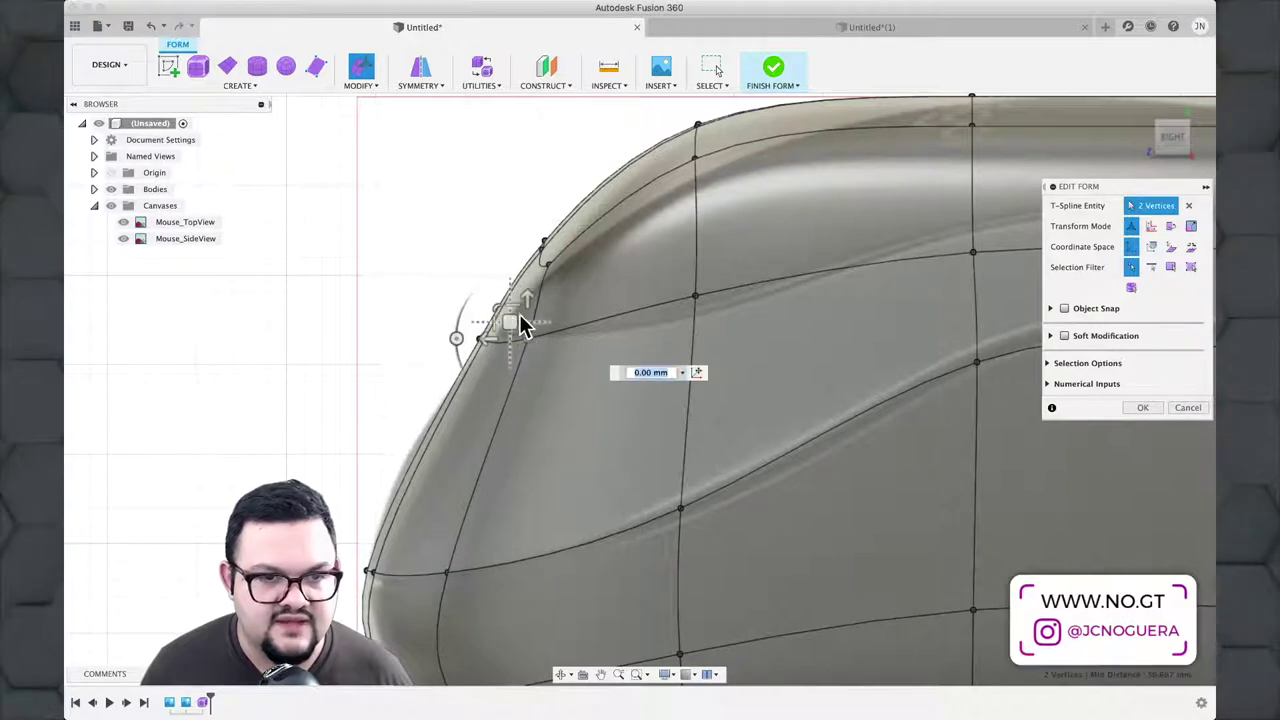
{"action": "left_click_drag", "start_coordinate": [506, 316], "coordinate": [535, 323]}
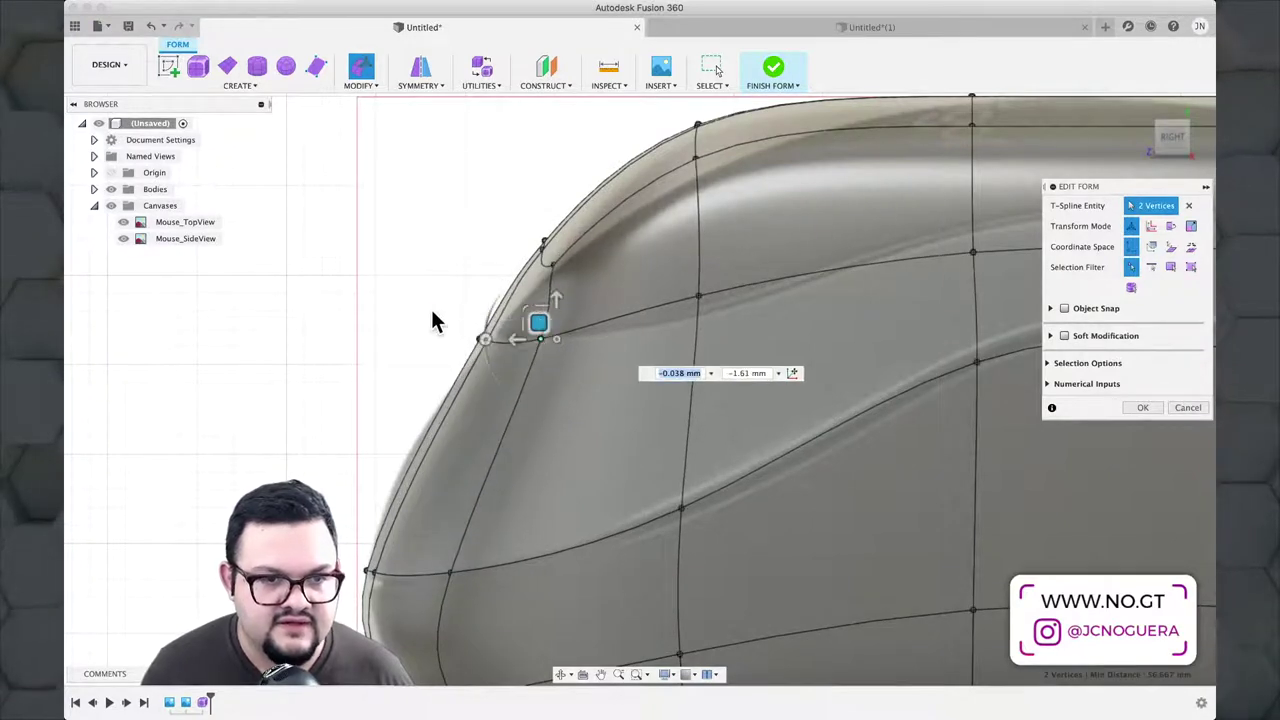
{"action": "left_click_drag", "start_coordinate": [430, 307], "coordinate": [503, 380]}
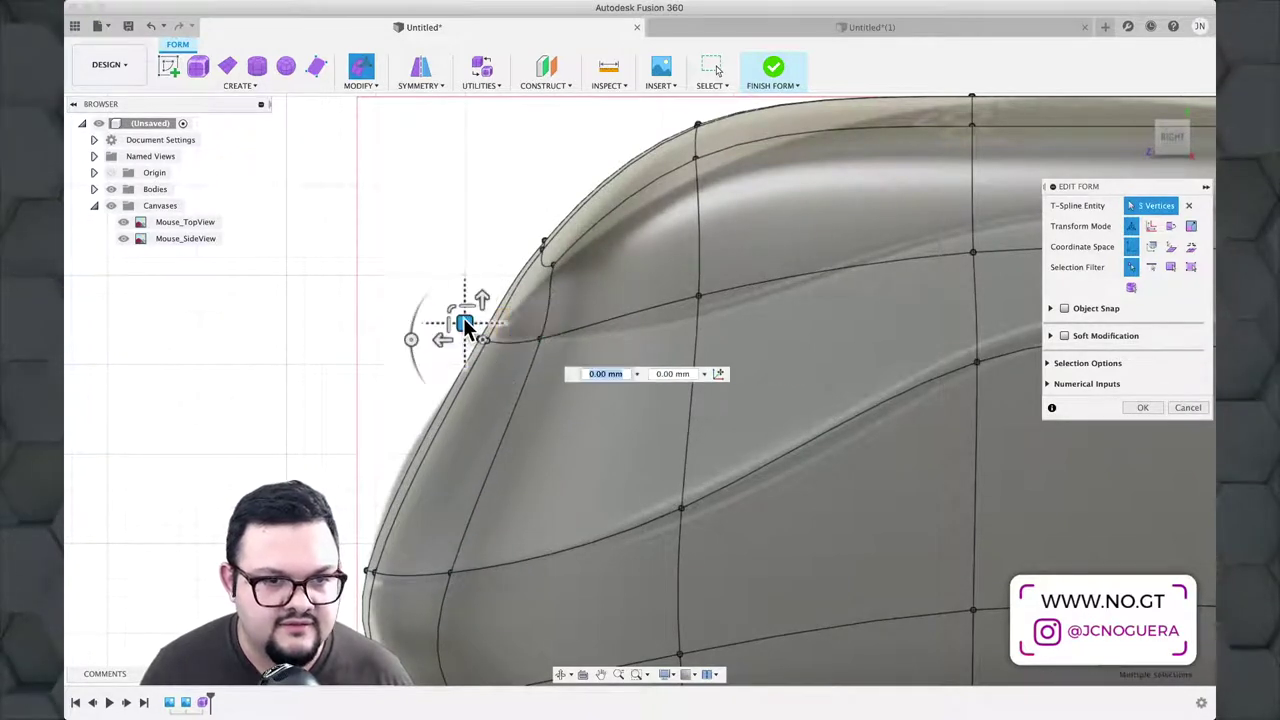
{"action": "left_click_drag", "start_coordinate": [461, 318], "coordinate": [481, 310]}
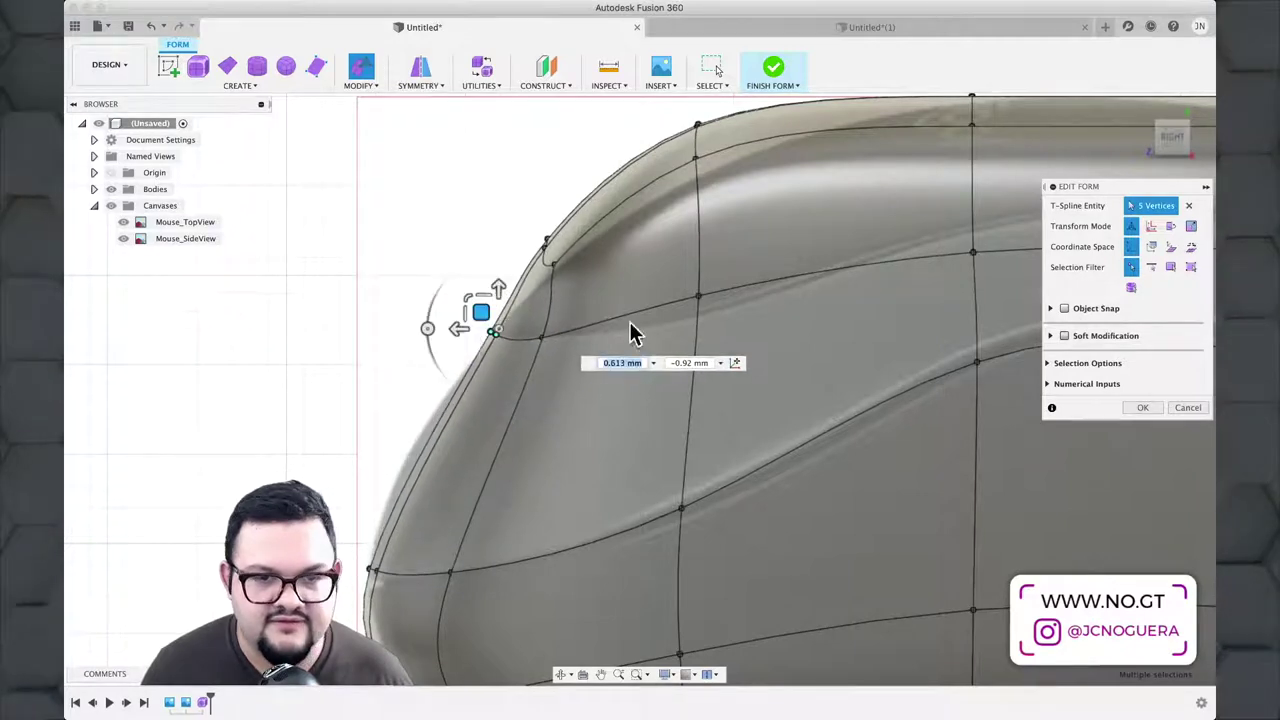
Step: Fit the upper row to the canvas's upper crease, lowering the pair near the rear about 1.8 mm and raising the next pair about 3.1 mm
{"action": "left_click_drag", "start_coordinate": [757, 340], "coordinate": [757, 338]}
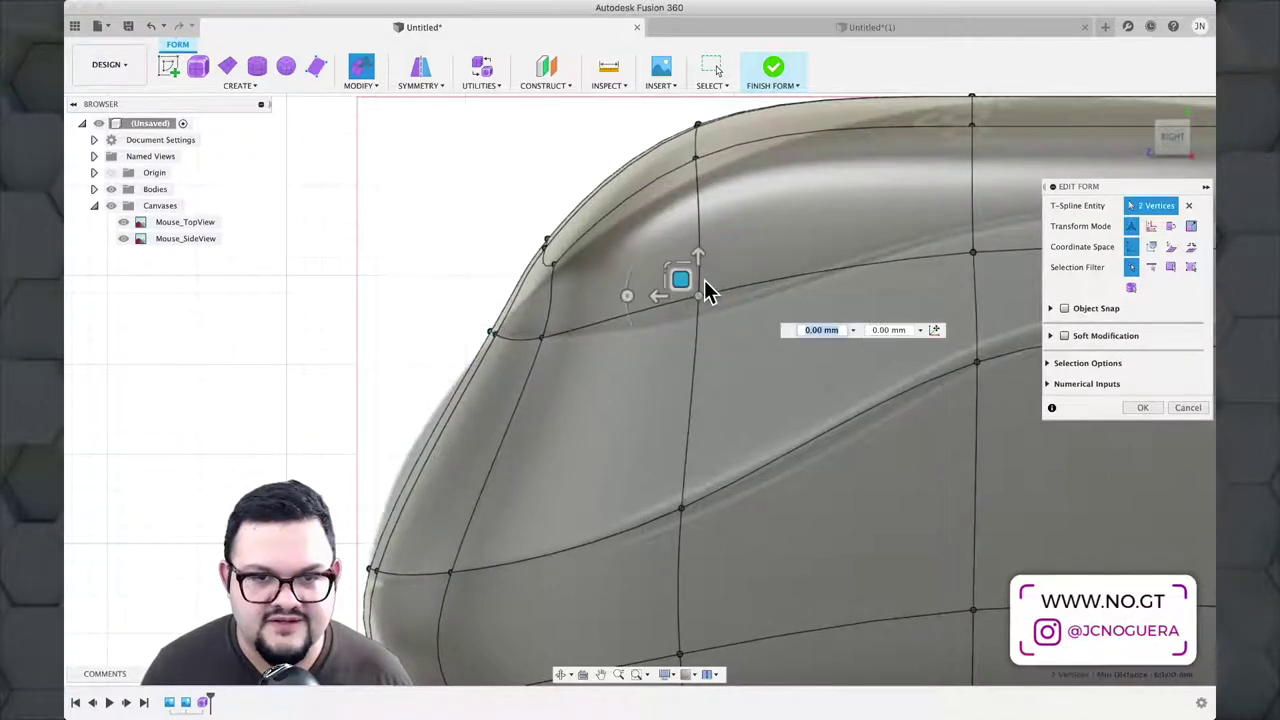
{"action": "left_click_drag", "start_coordinate": [686, 282], "coordinate": [694, 294]}
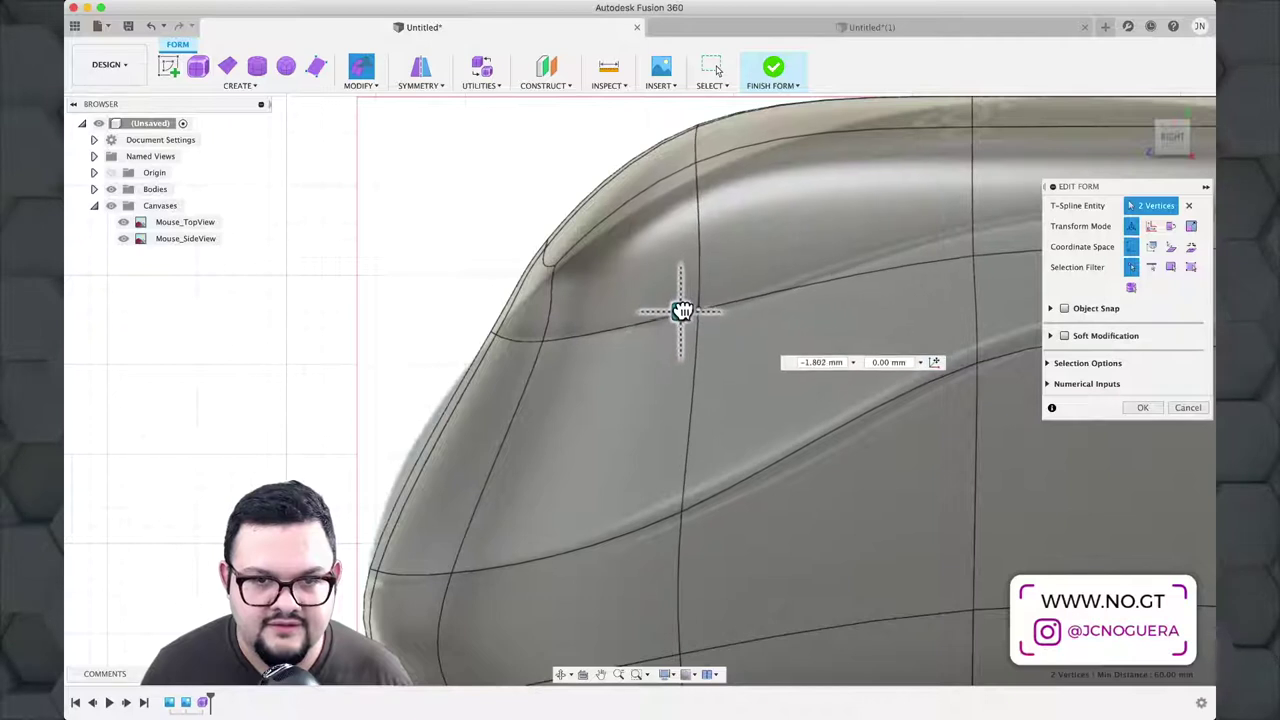
{"action": "middle_click_drag", "start_coordinate": [709, 343], "coordinate": [554, 494]}
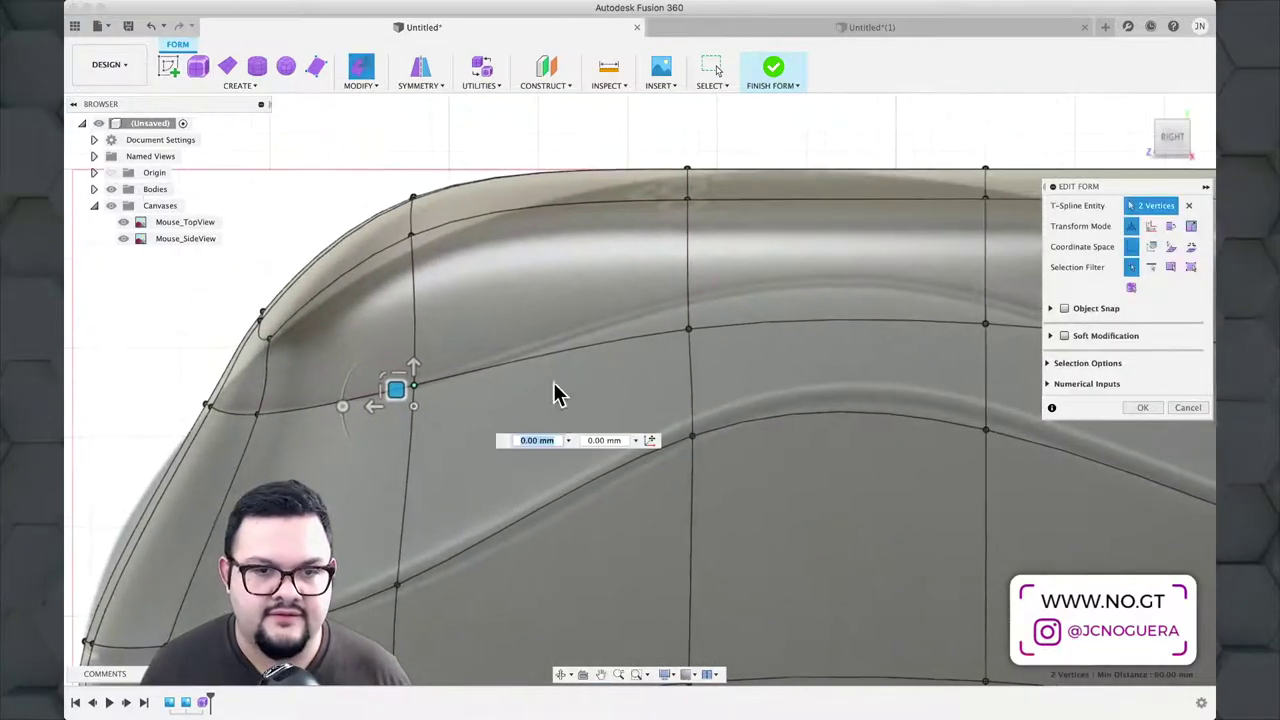
{"action": "left_click_drag", "start_coordinate": [596, 287], "coordinate": [774, 391]}
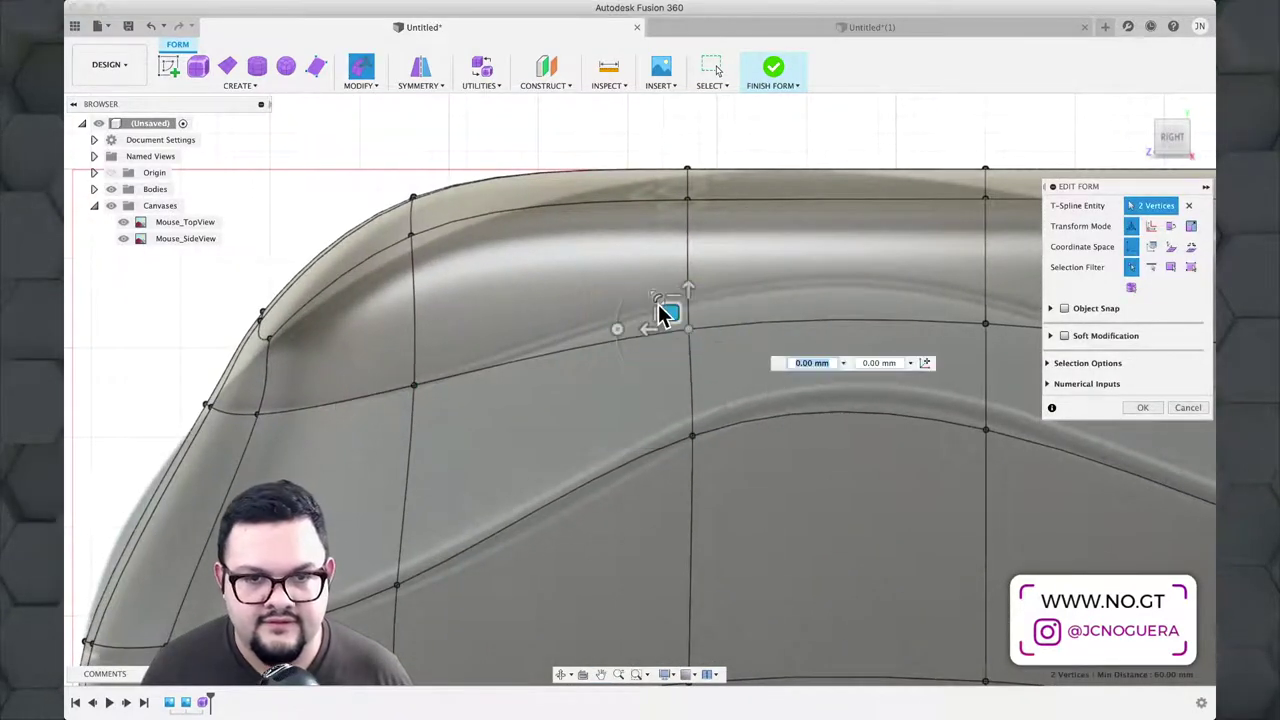
{"action": "left_click_drag", "start_coordinate": [670, 322], "coordinate": [667, 259]}
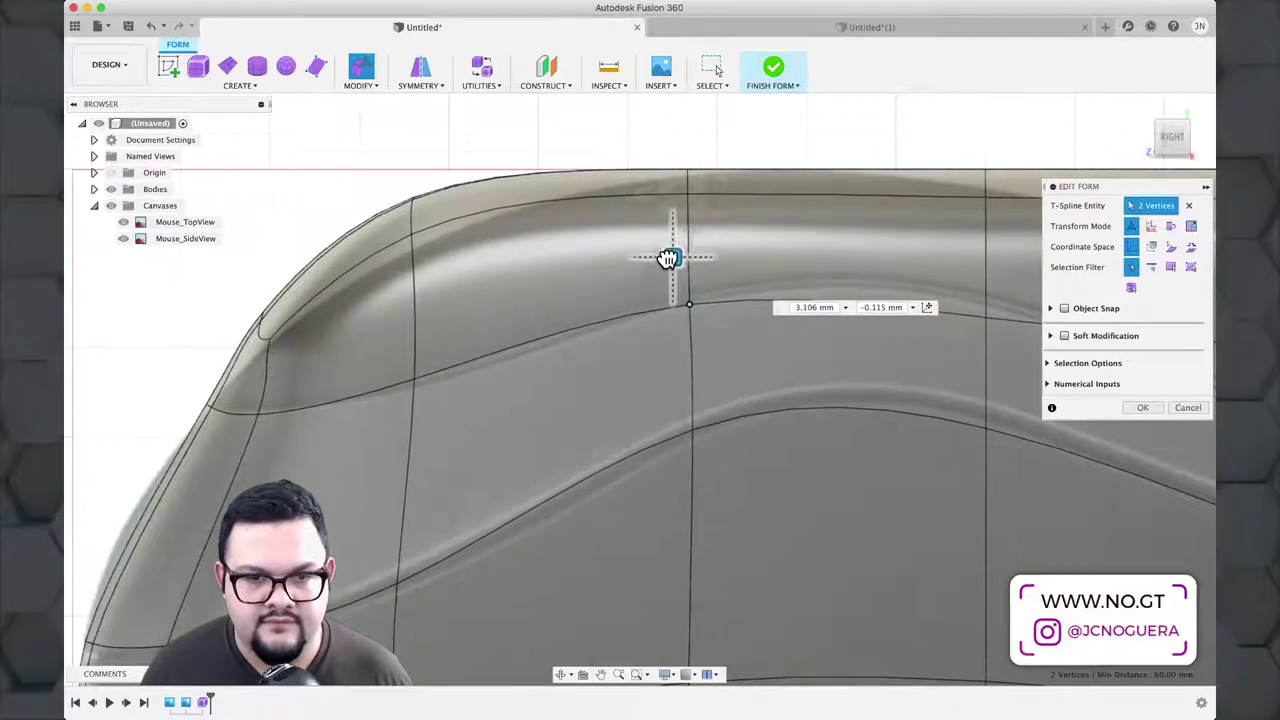
Step: Raise the upper-row side vertex at the middle of the body about 2.1 mm and shift it about 0.4 mm rearward
{"action": "middle_click_drag", "start_coordinate": [838, 468], "coordinate": [303, 405]}
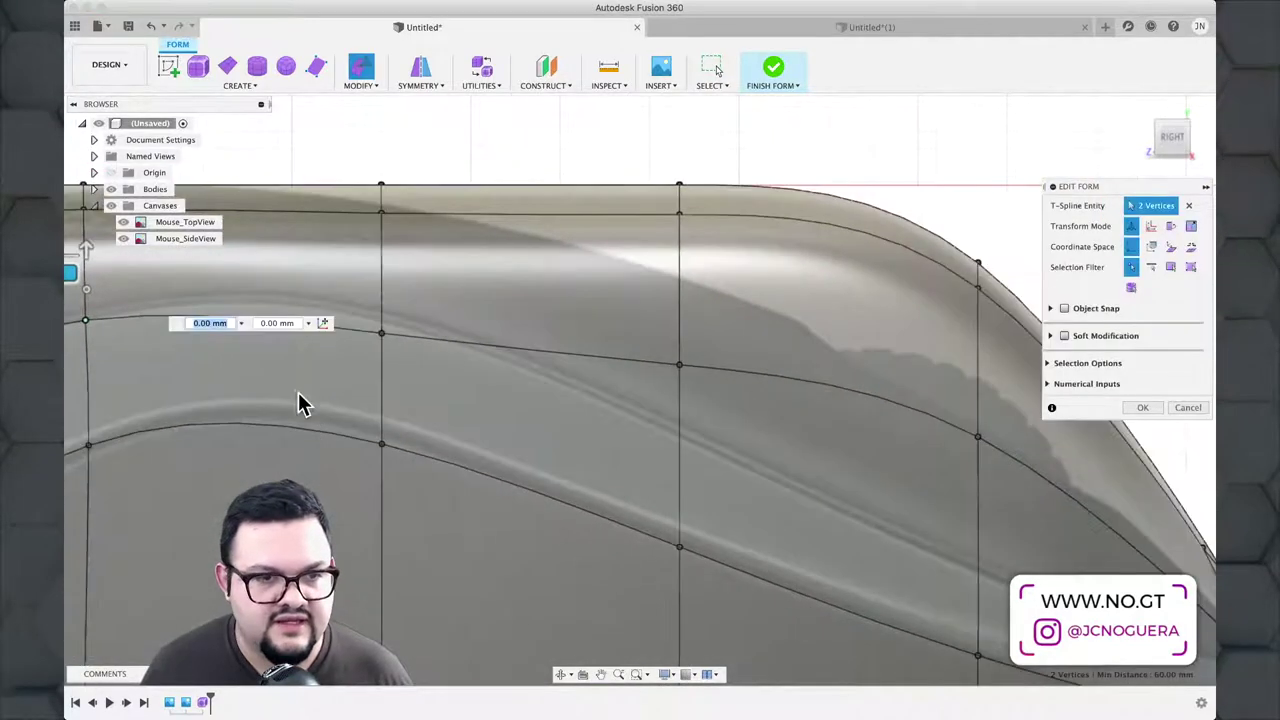
{"action": "left_click", "coordinate": [382, 332]}
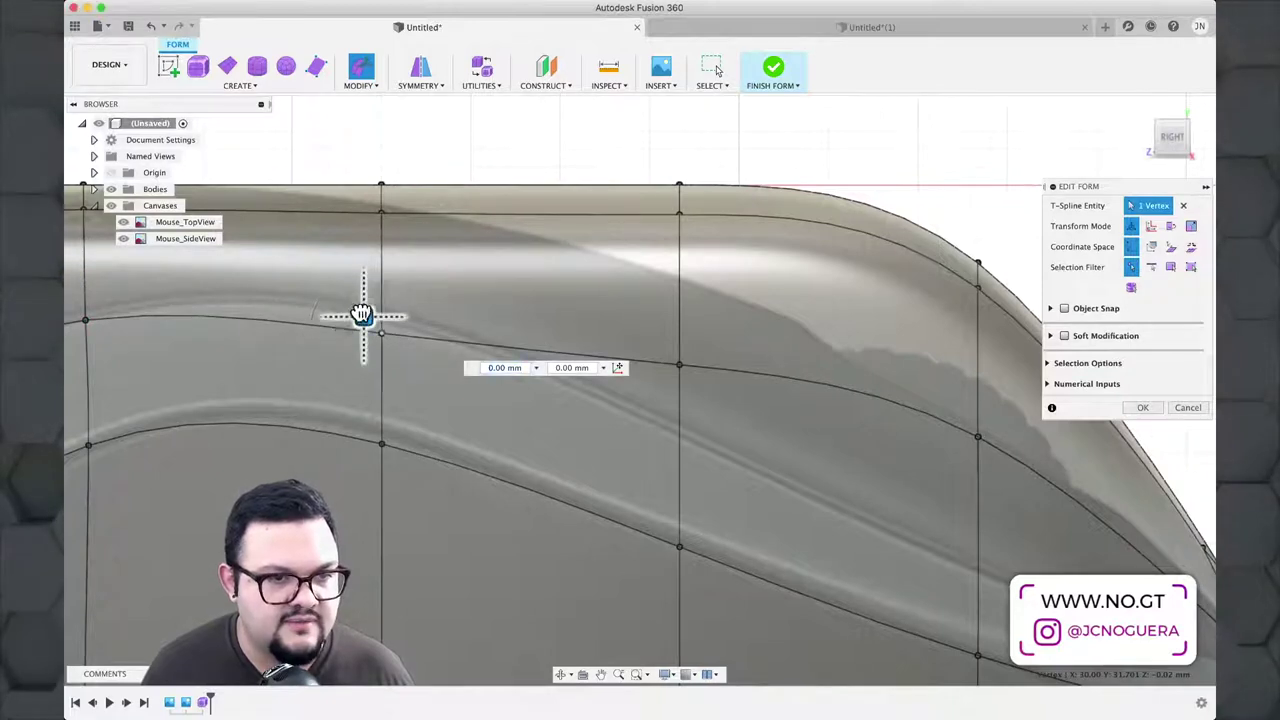
{"action": "left_click_drag", "start_coordinate": [362, 316], "coordinate": [357, 279]}
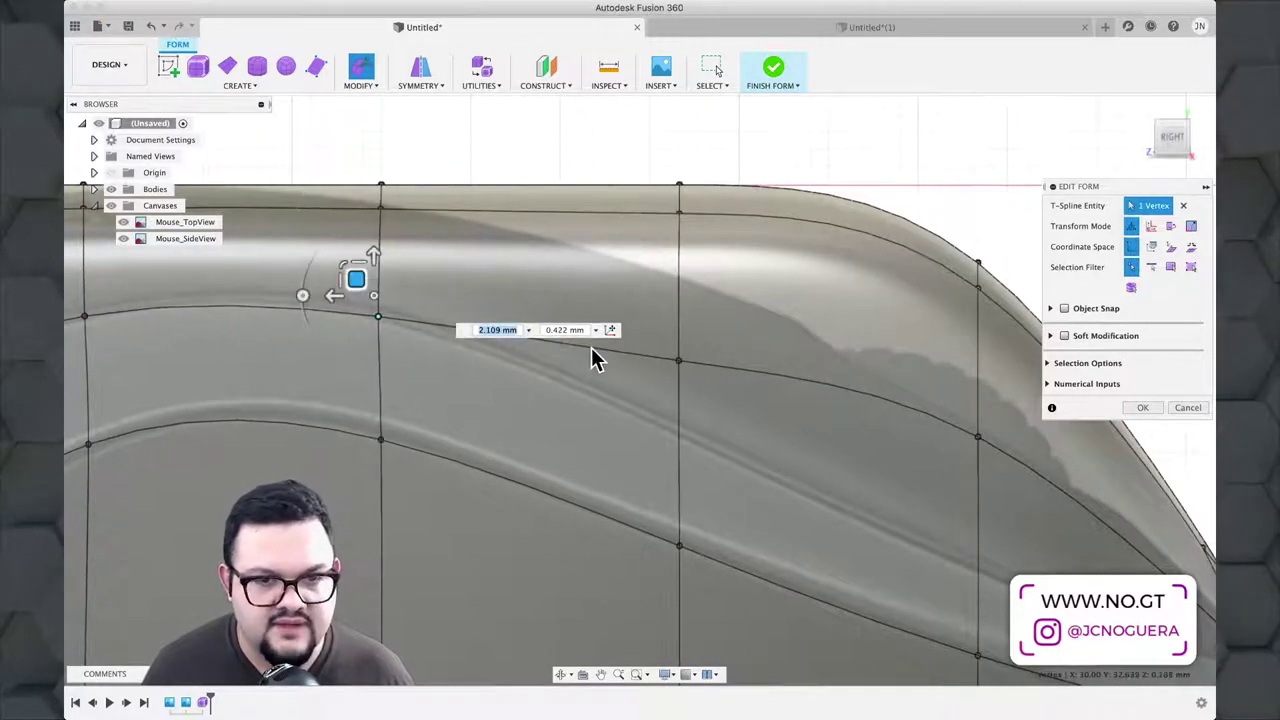
Step: Lower the next upper-row side vertex toward the front about 8.6 mm and raise the middle one about 2 mm to follow the crease
{"action": "left_click", "coordinate": [679, 363]}
{"action": "left_click_drag", "start_coordinate": [661, 347], "coordinate": [652, 497]}
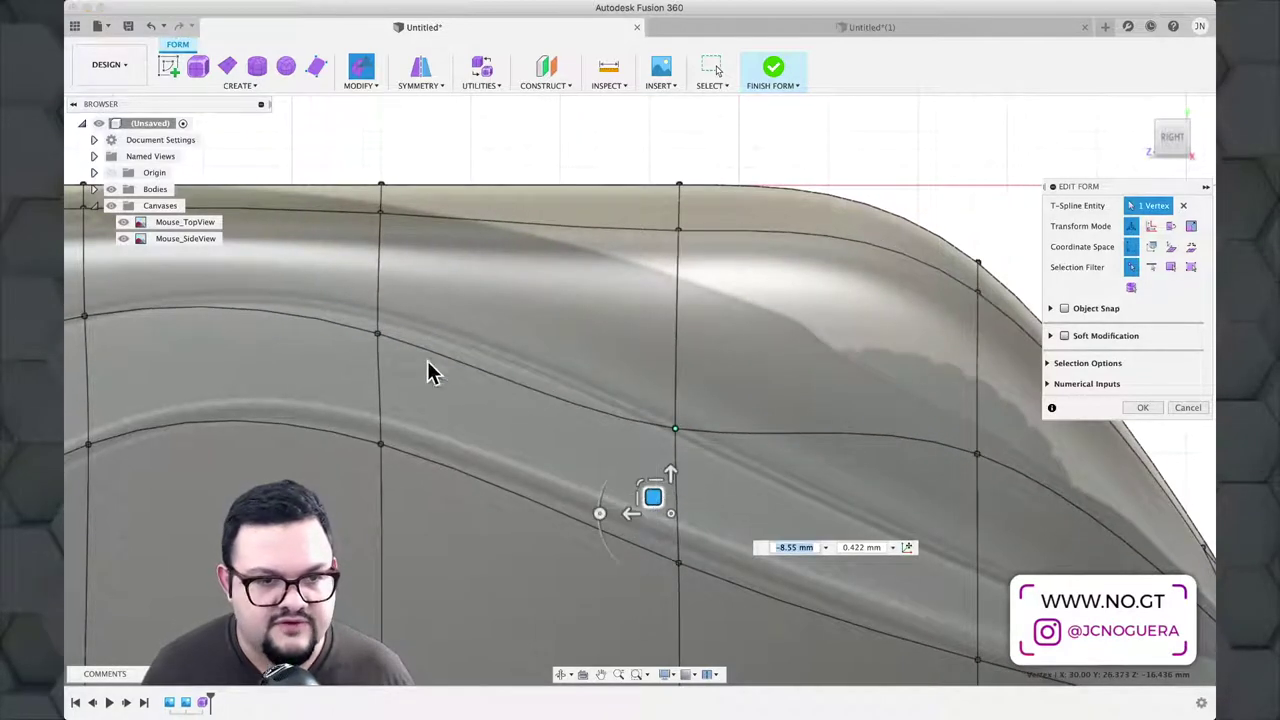
{"action": "left_click", "coordinate": [377, 336]}
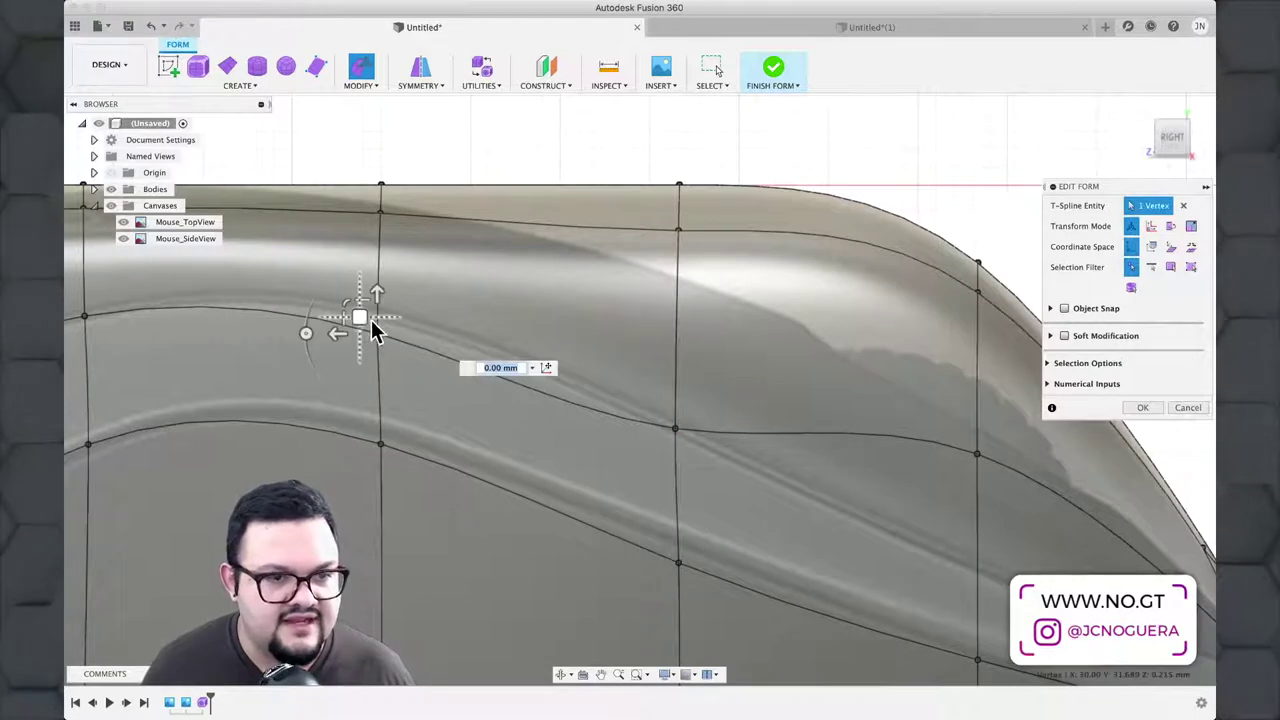
{"action": "left_click_drag", "start_coordinate": [359, 325], "coordinate": [362, 285]}
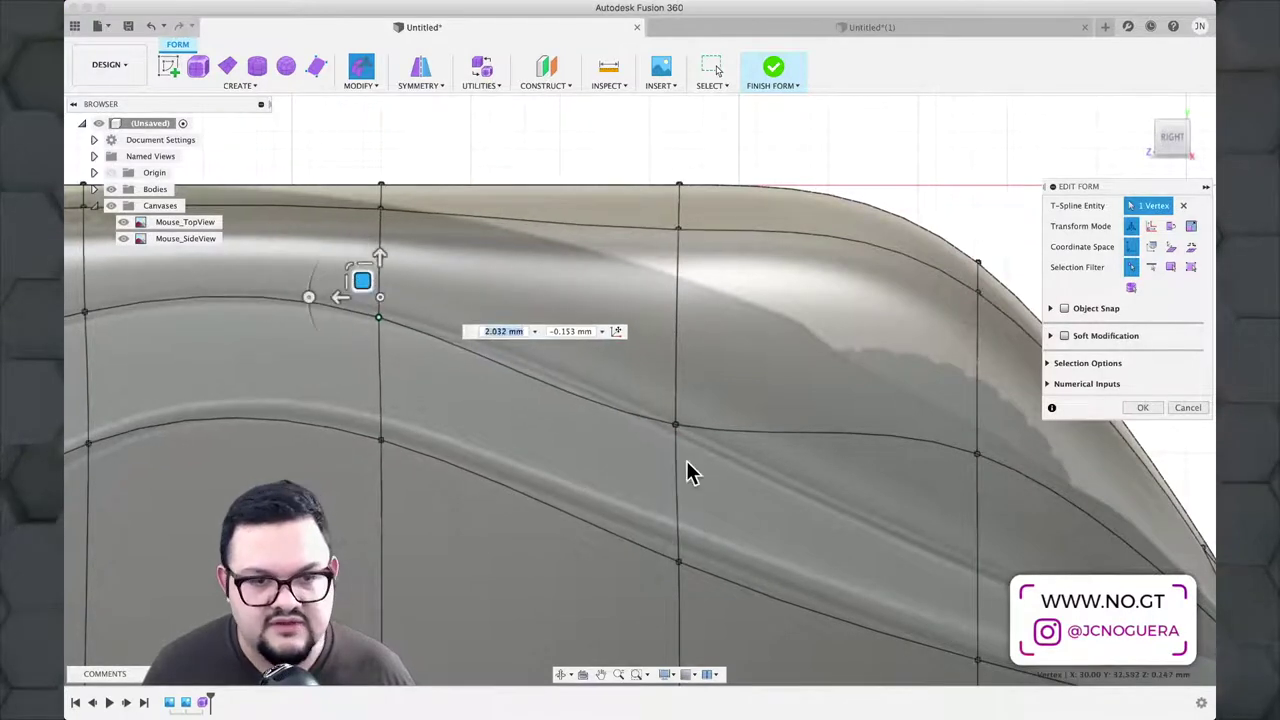
Step: Lower the column of 9 upper vertices nearest the front end to fit the side canvas's sloping top outline
{"action": "middle_click_drag", "start_coordinate": [823, 503], "coordinate": [423, 347]}
{"action": "middle_click_drag", "start_coordinate": [483, 192], "coordinate": [557, 249]}
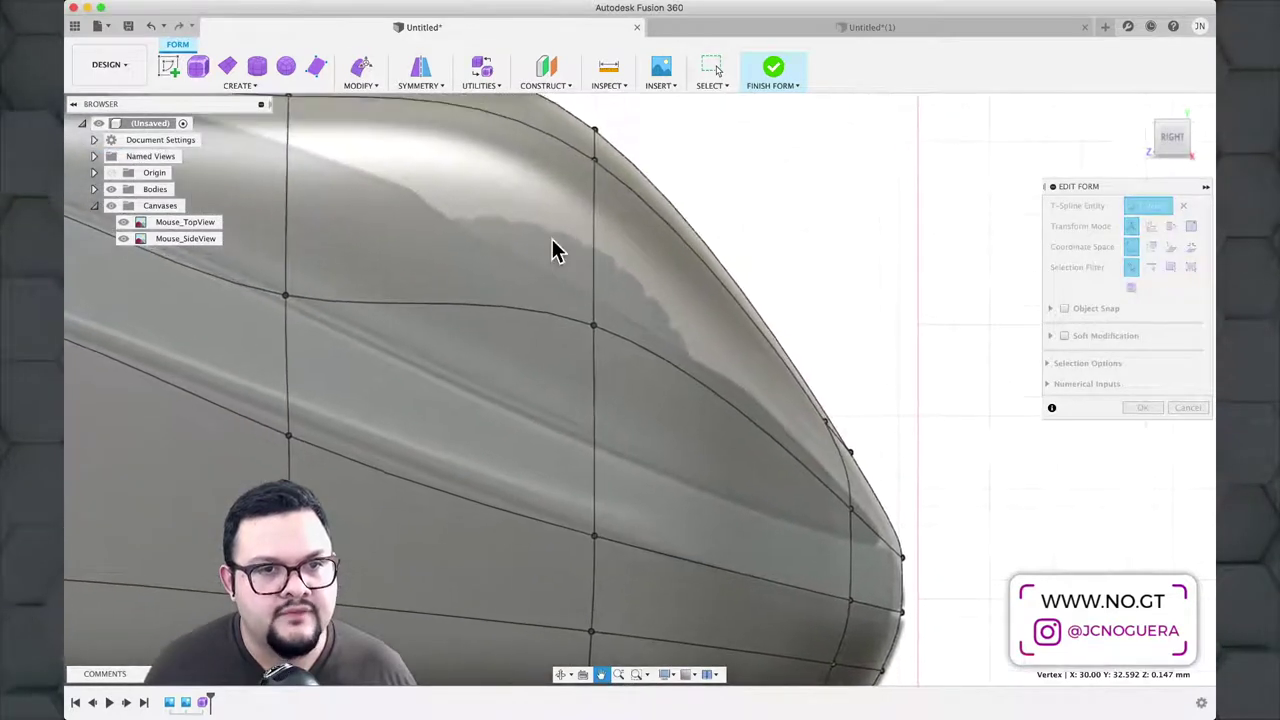
{"action": "key", "text": "Escape"}
{"action": "left_click_drag", "start_coordinate": [640, 102], "coordinate": [546, 420]}
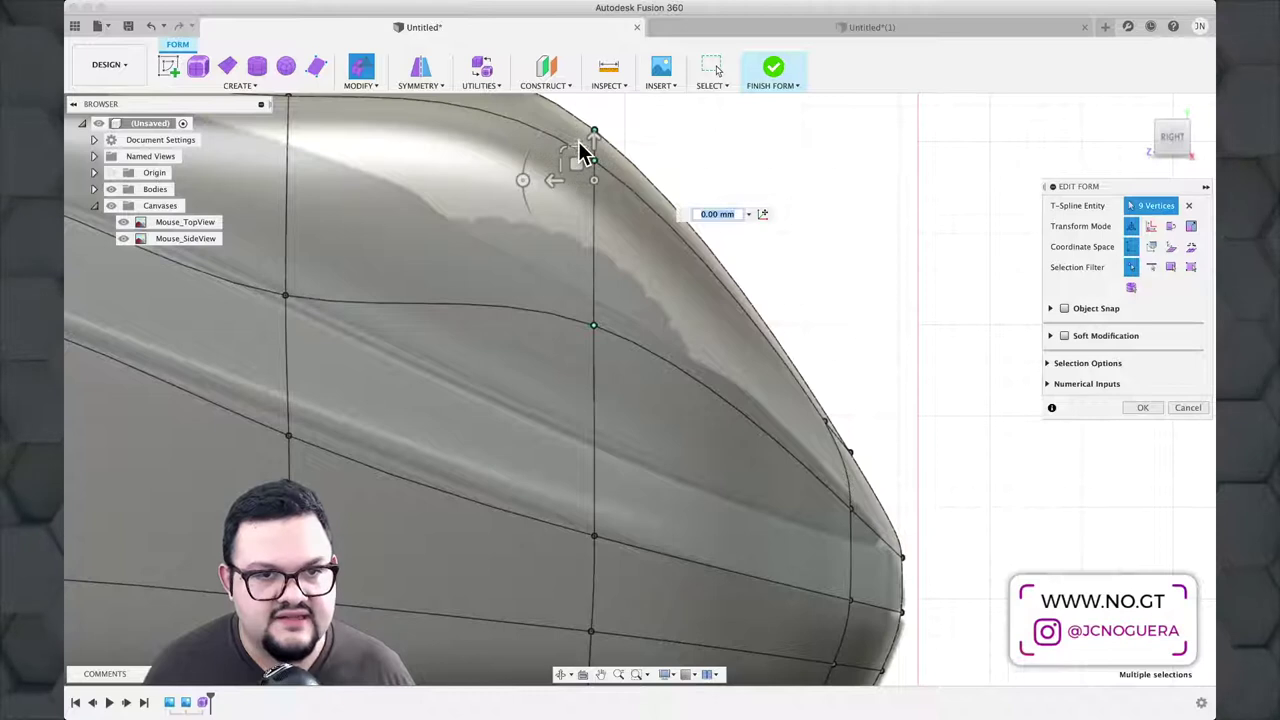
{"action": "left_click_drag", "start_coordinate": [585, 152], "coordinate": [590, 232]}
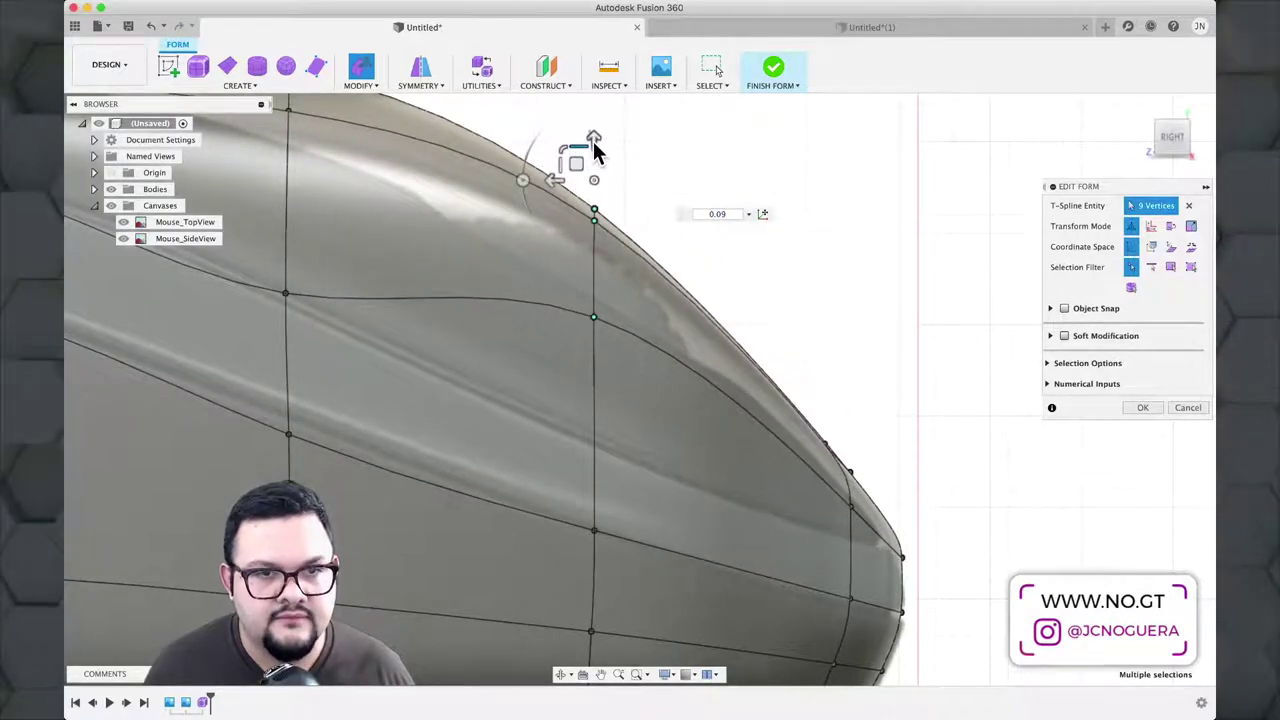
{"action": "left_click", "coordinate": [594, 148]}
{"action": "left_click_drag", "start_coordinate": [613, 173], "coordinate": [563, 352]}
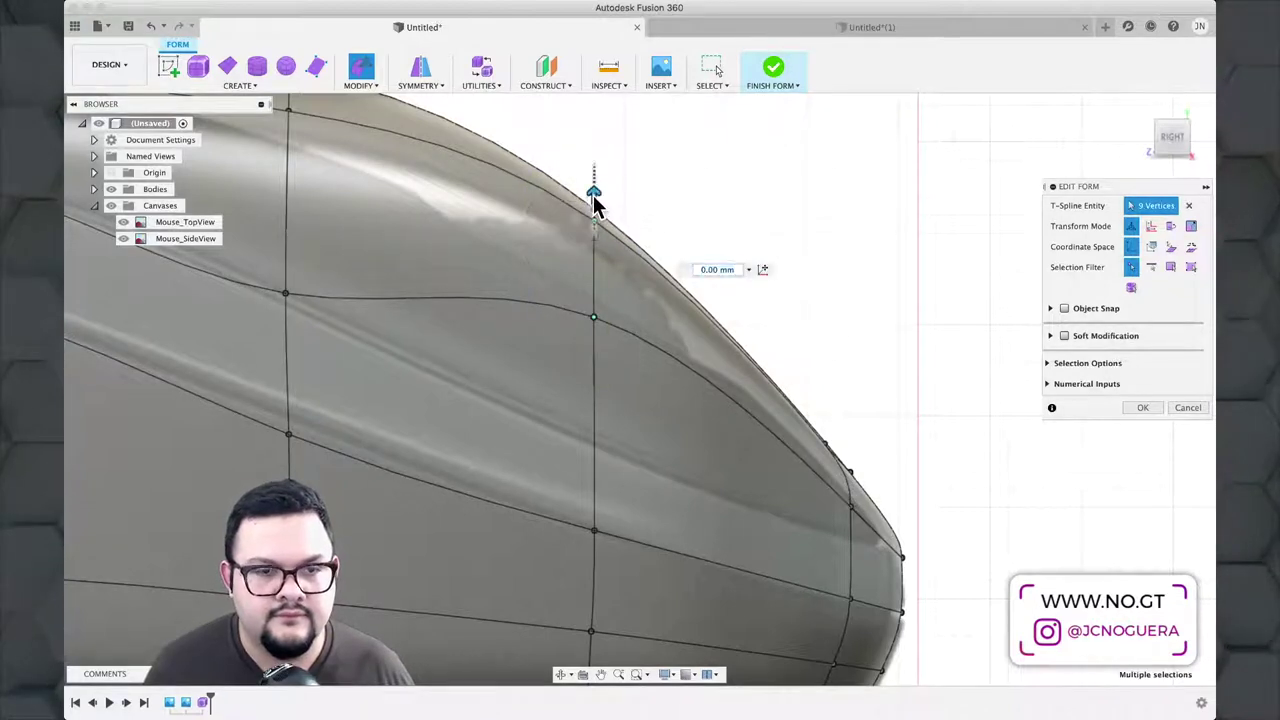
{"action": "left_click_drag", "start_coordinate": [594, 203], "coordinate": [614, 330]}
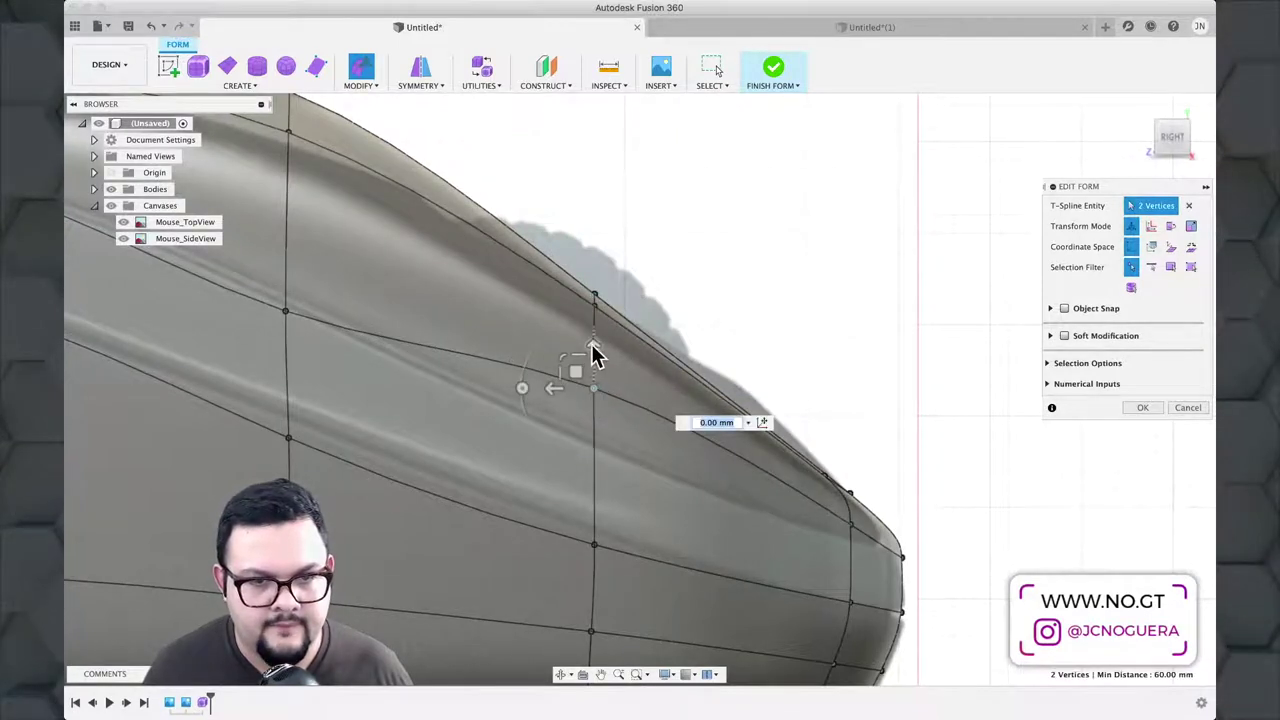
Step: Lower the upper-row side pair in the column nearest the front end about 7 mm and raise the lower-row vertex beneath it 3 mm
{"action": "left_click_drag", "start_coordinate": [594, 355], "coordinate": [600, 484]}
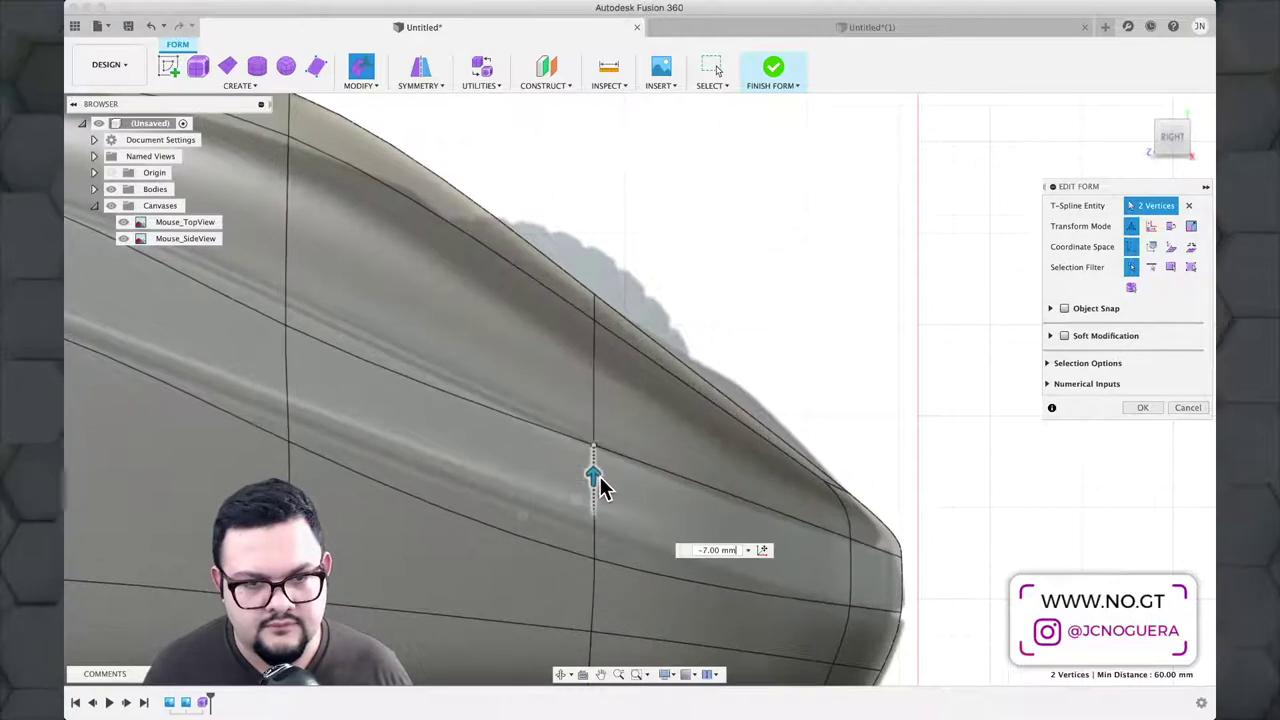
{"action": "left_click", "coordinate": [594, 561]}
{"action": "left_click_drag", "start_coordinate": [591, 516], "coordinate": [590, 459]}
Step: Raise the 4 upper- and lower-row side vertices in the next column rearward 2 mm to follow the canvas creases
{"action": "scroll", "coordinate": [594, 466], "scroll_direction": "down", "scroll_amount": 6}
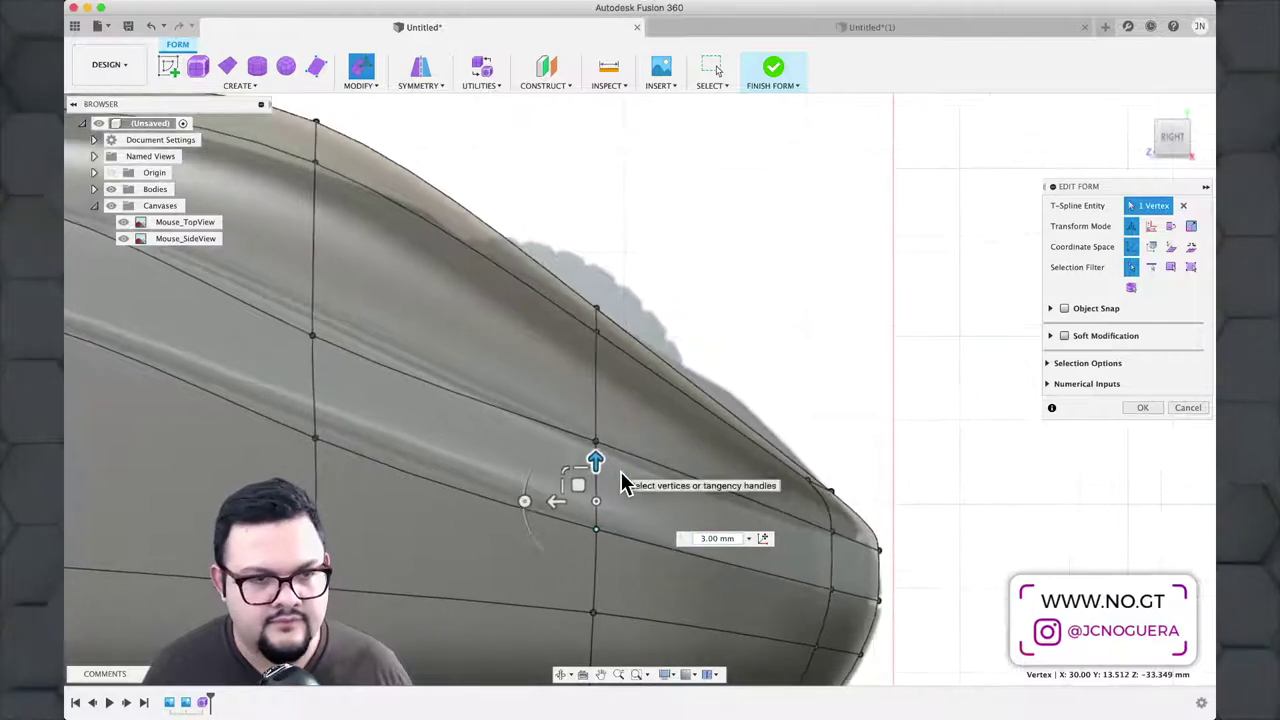
{"action": "middle_click_drag", "start_coordinate": [386, 449], "coordinate": [590, 428]}
{"action": "scroll", "coordinate": [530, 386], "scroll_direction": "up", "scroll_amount": 5}
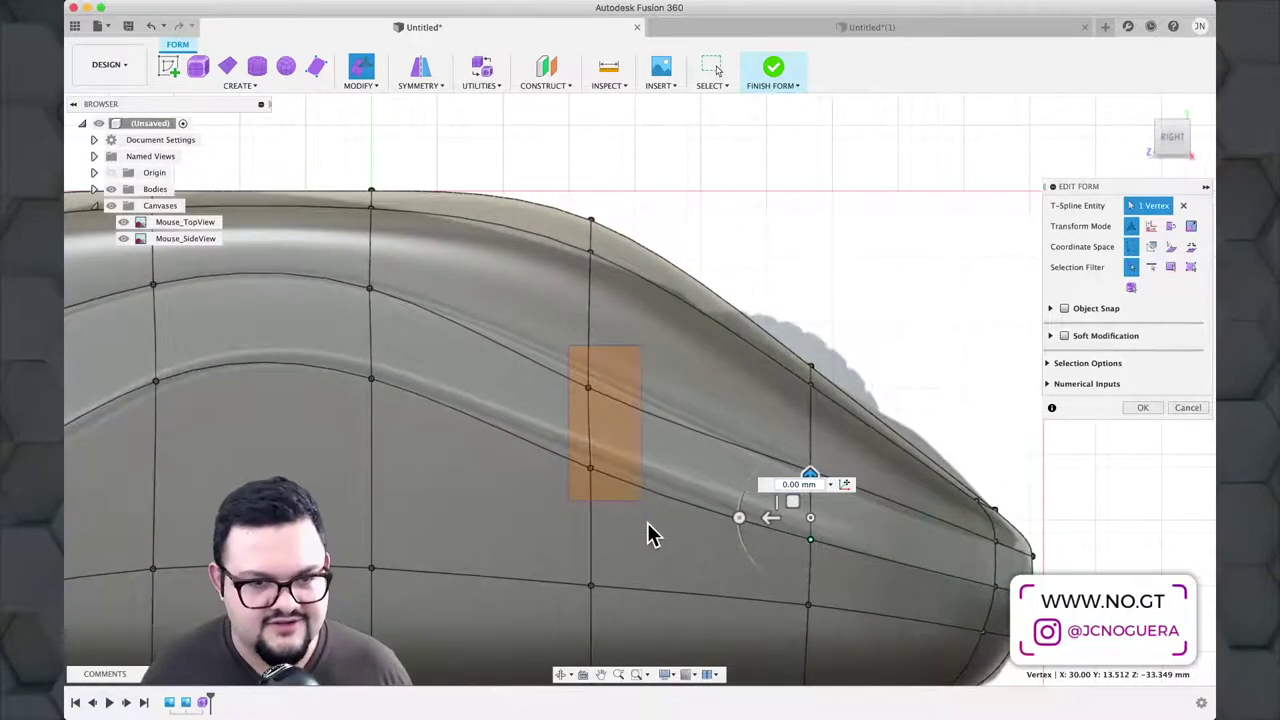
{"action": "left_click_drag", "start_coordinate": [651, 537], "coordinate": [585, 353]}
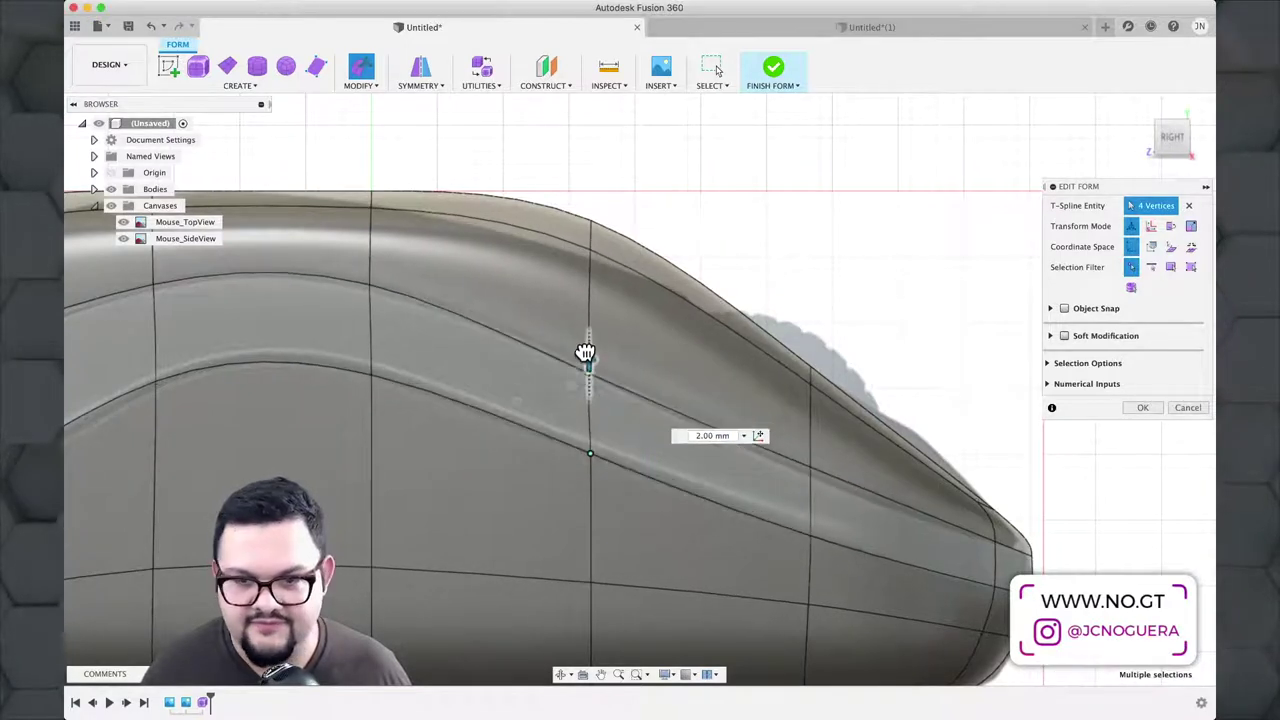
Step: Reshape the upper rear corner, shifting 2 side vertices about 1.5 mm down and 4.8 mm forward and adjusting the neighbouring 7-vertex column
{"action": "middle_click_drag", "start_coordinate": [697, 440], "coordinate": [704, 368], "text": "shift"}
{"action": "left_click", "coordinate": [766, 423]}
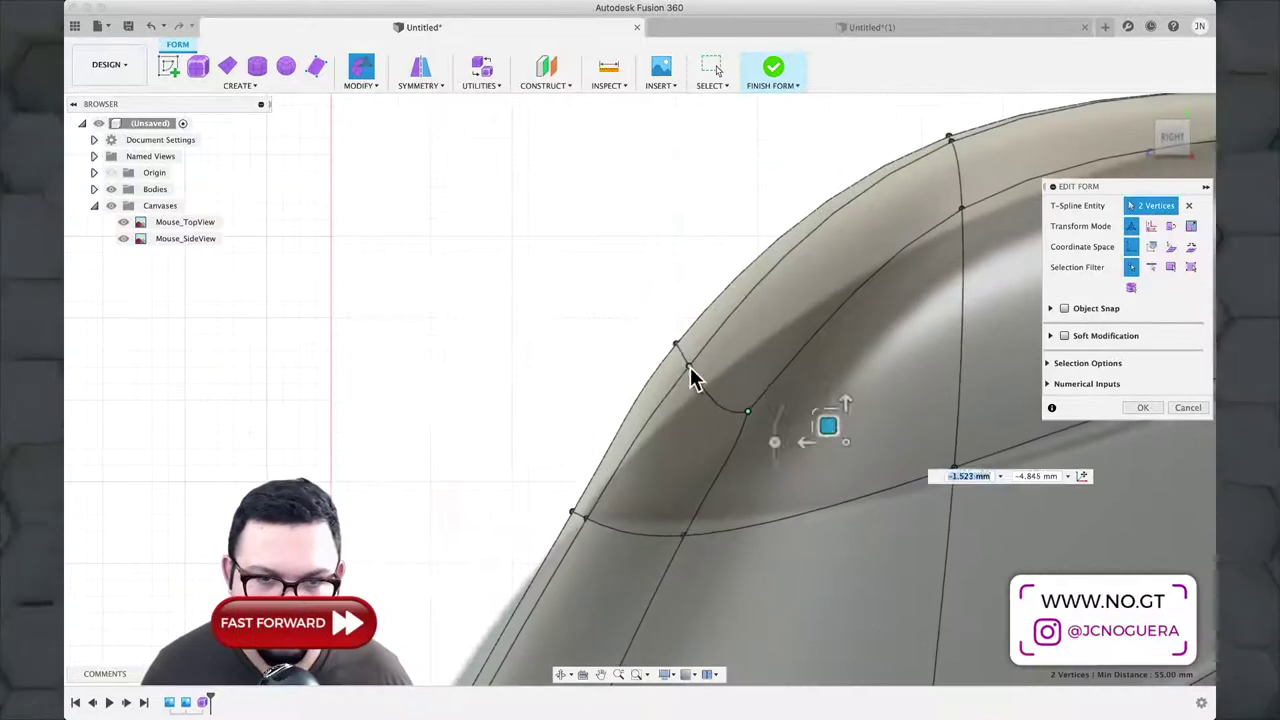
{"action": "mouse_move", "coordinate": [689, 375]}
{"action": "left_mouse_down"}
{"action": "mouse_move", "coordinate": [681, 413]}
{"action": "mouse_move", "coordinate": [680, 394]}
{"action": "left_mouse_up"}
{"action": "scroll", "coordinate": [614, 366], "scroll_direction": "down", "scroll_amount": 3}
{"action": "double_click", "coordinate": [709, 320]}
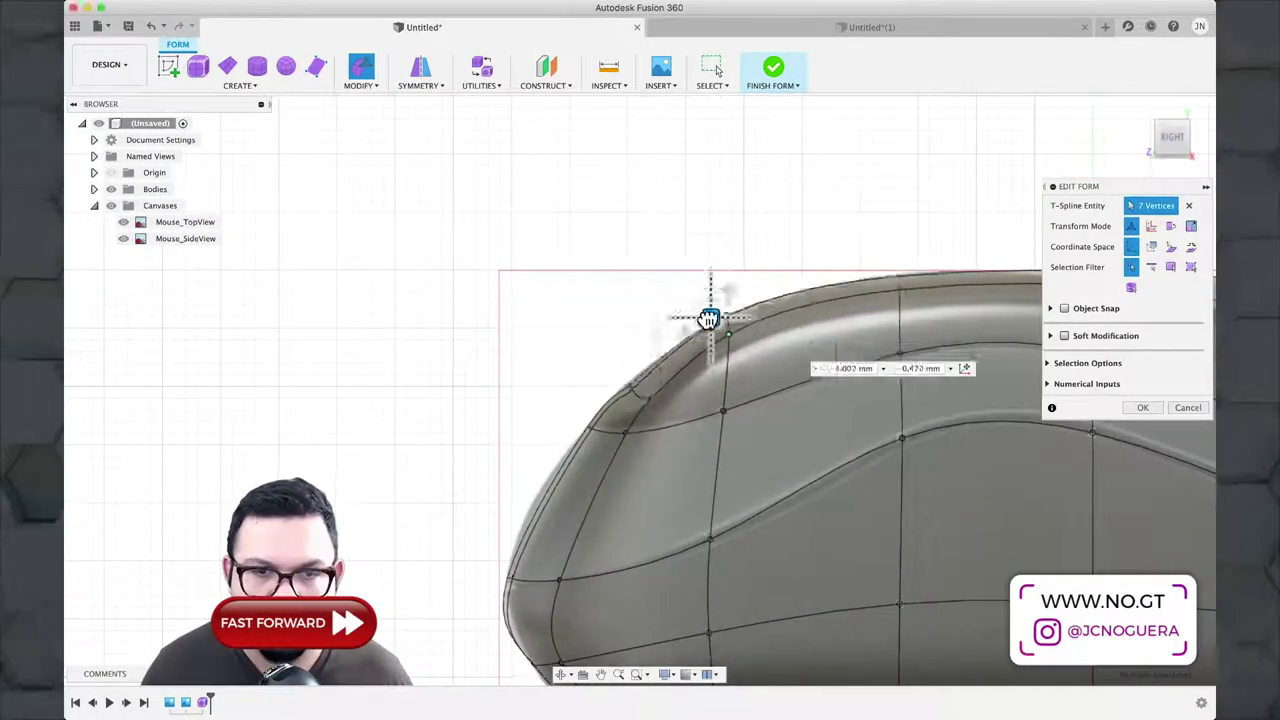
Step: Refine the body's top outline in side view by adjusting the upper vertex columns from the middle toward the front
{"action": "scroll", "coordinate": [720, 450], "scroll_direction": "up", "scroll_amount": 3}
{"action": "middle_click_drag", "start_coordinate": [718, 448], "coordinate": [486, 543], "text": "shift"}
{"action": "scroll", "coordinate": [334, 200], "scroll_direction": "down", "scroll_amount": 3}
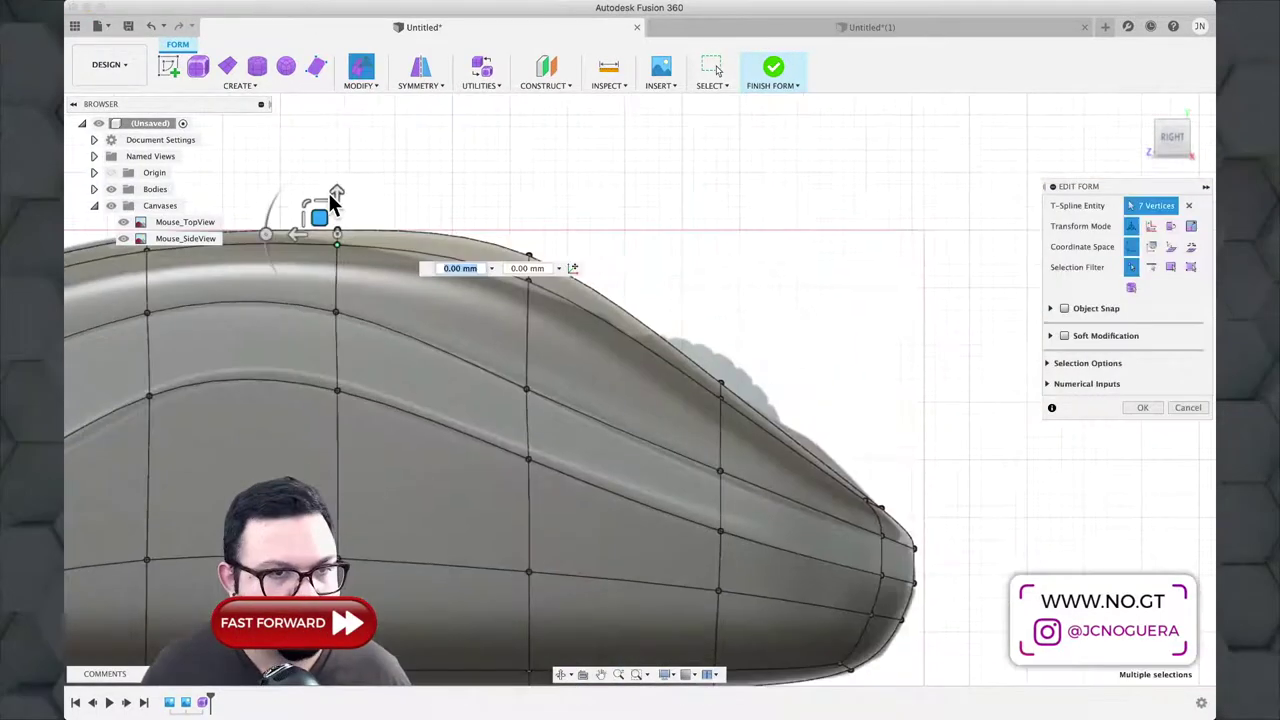
{"action": "middle_click_drag", "start_coordinate": [334, 200], "coordinate": [686, 238]}
{"action": "scroll", "coordinate": [686, 238], "scroll_direction": "down", "scroll_amount": 3}
{"action": "left_click", "coordinate": [731, 323]}
{"action": "middle_click_drag", "start_coordinate": [549, 366], "coordinate": [586, 277], "text": "shift"}
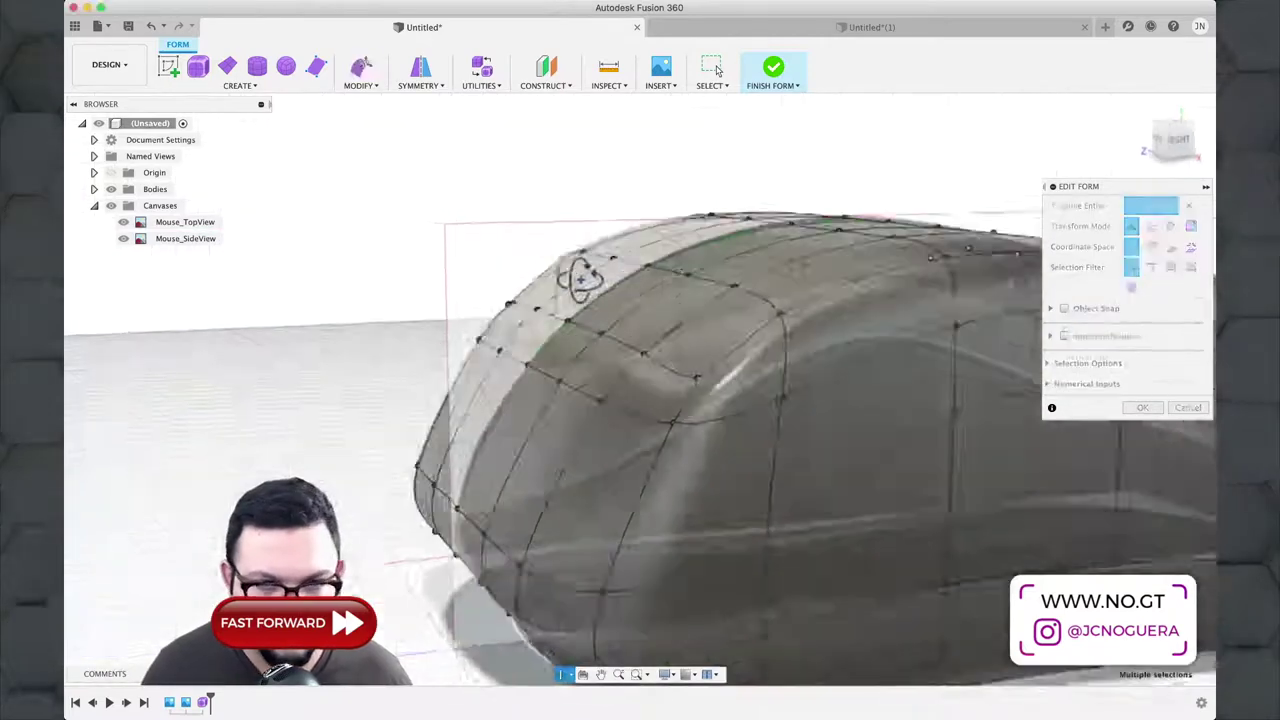
{"action": "left_click", "coordinate": [740, 368]}
{"action": "middle_click_drag", "start_coordinate": [756, 348], "coordinate": [314, 477], "text": "shift"}
{"action": "left_click", "coordinate": [314, 477]}
{"action": "scroll", "coordinate": [431, 434], "scroll_direction": "up", "scroll_amount": 5}
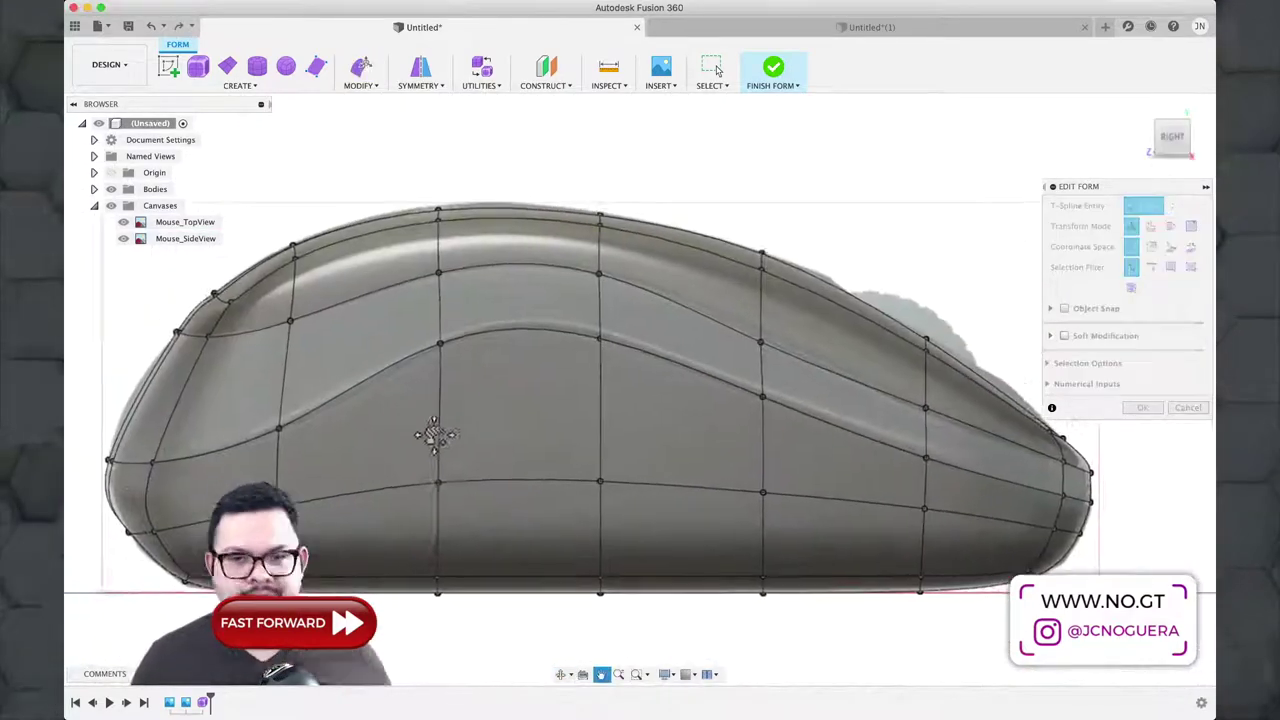
{"action": "scroll", "coordinate": [447, 441], "scroll_direction": "up", "scroll_amount": 3}
{"action": "scroll", "coordinate": [445, 442], "scroll_direction": "down", "scroll_amount": 2}
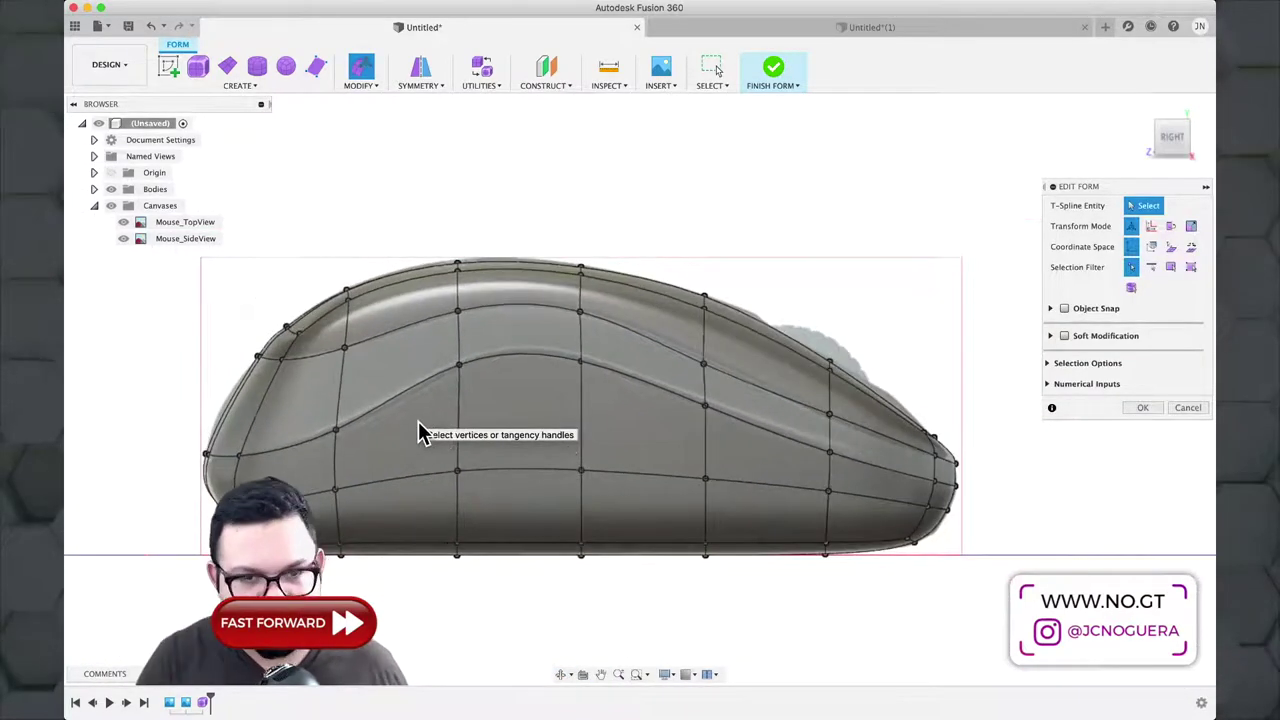
Step: In top view, shift the 15 vertices at the front corner about 8.7 mm inward toward the centreline
{"action": "left_click", "coordinate": [1176, 122]}
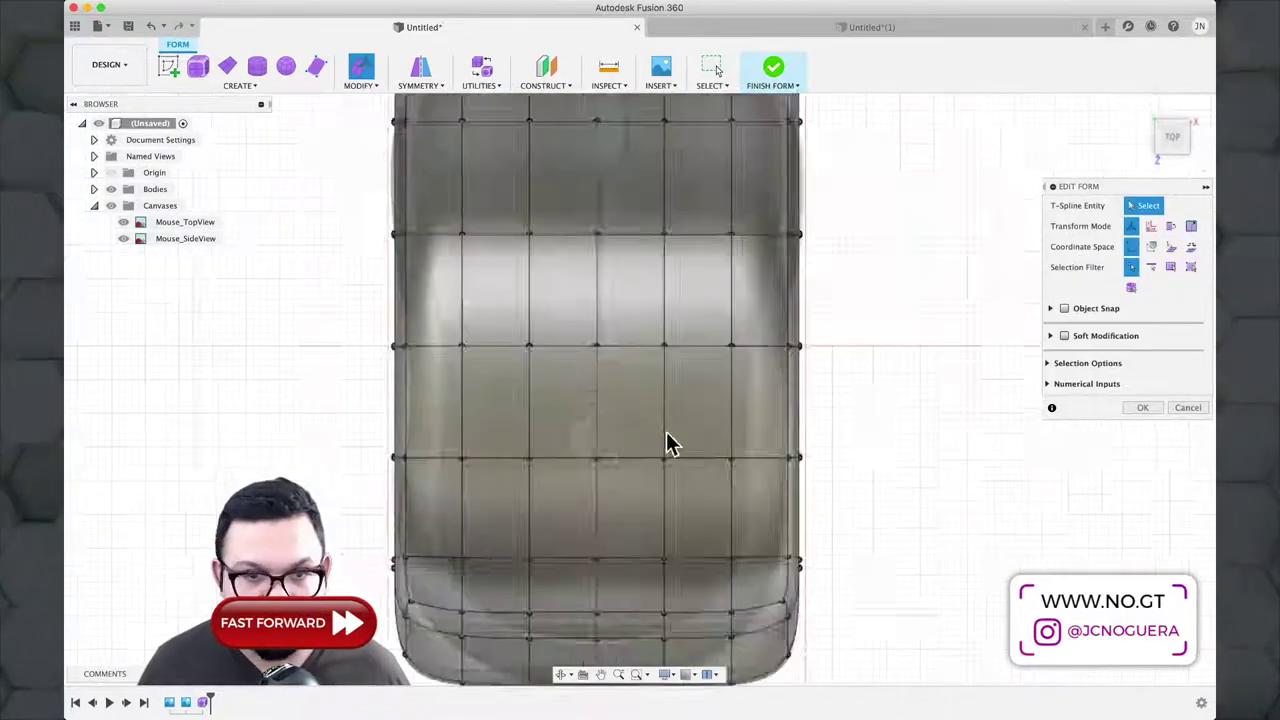
{"action": "middle_click_drag", "start_coordinate": [669, 443], "coordinate": [729, 320]}
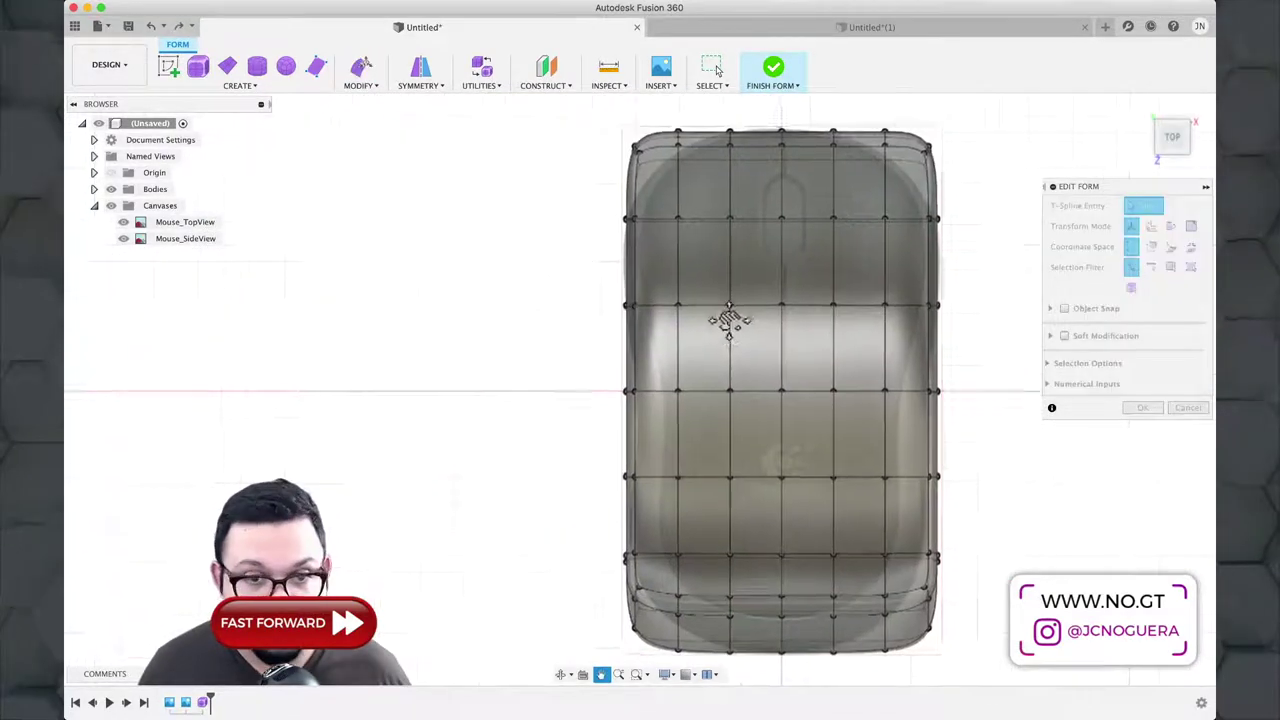
{"action": "scroll", "coordinate": [729, 320], "scroll_direction": "up", "scroll_amount": 4}
{"action": "left_click_drag", "start_coordinate": [629, 294], "coordinate": [785, 272]}
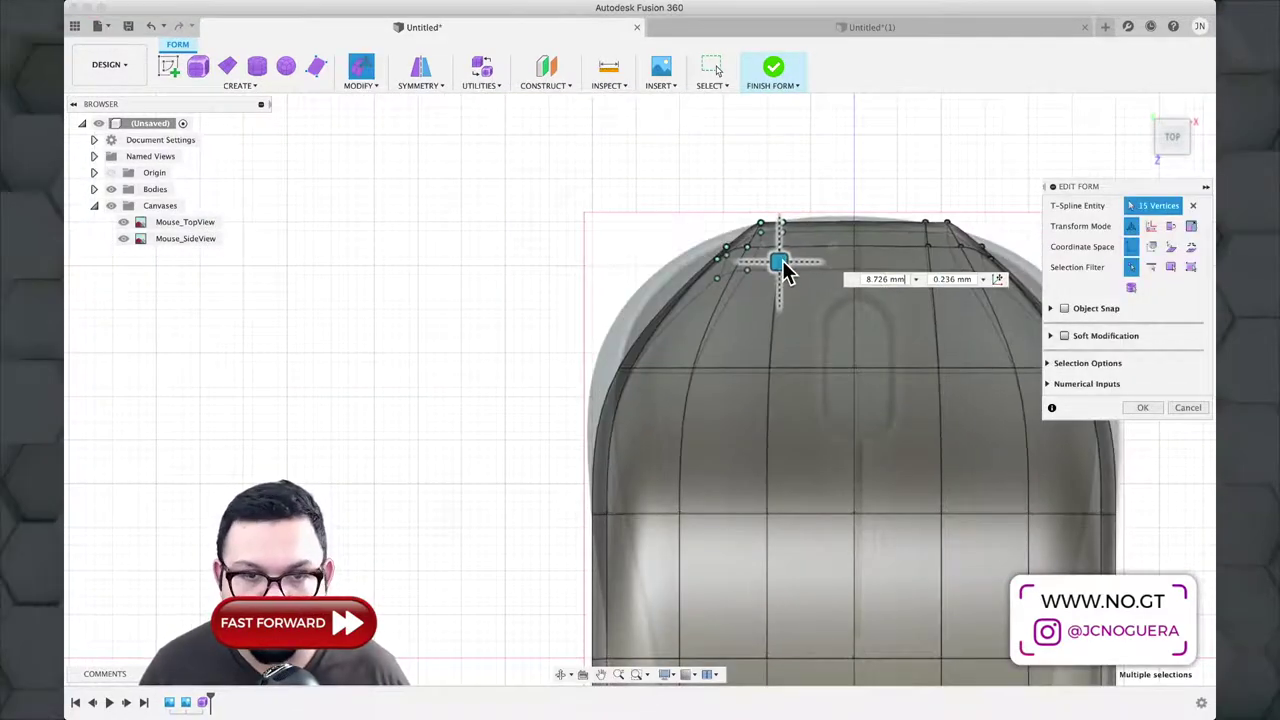
Step: Shift the 5 front-end vertices in the column beside the centreline about 0.9 mm forward to meet the top canvas outline
{"action": "scroll", "coordinate": [785, 272], "scroll_direction": "up", "scroll_amount": 3}
{"action": "left_click", "coordinate": [651, 314]}
{"action": "left_click", "coordinate": [781, 261]}
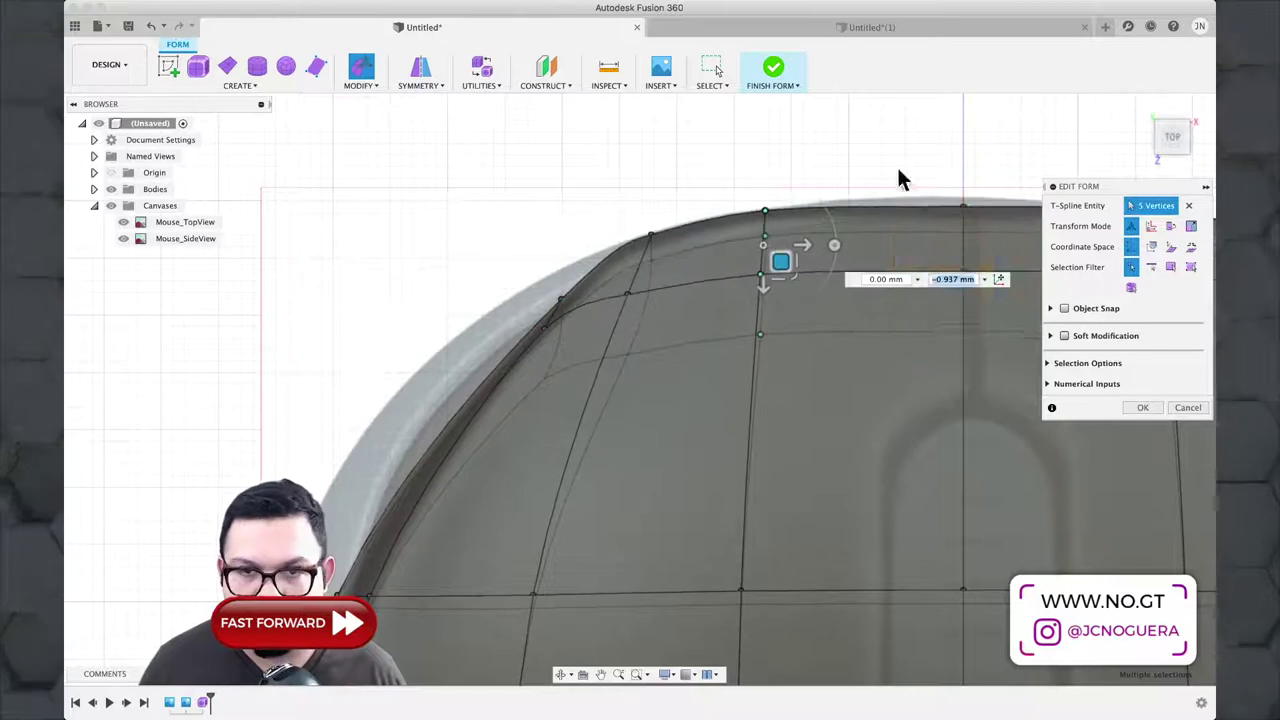
Step: Round the front corner, shifting the 5 side vertices about 2.3 mm outward and 2.2 mm forward and the 5 corner vertices about 1.2 mm outward
{"action": "scroll", "coordinate": [700, 434], "scroll_direction": "down", "scroll_amount": 3}
{"action": "left_click_drag", "start_coordinate": [549, 329], "coordinate": [608, 360]}
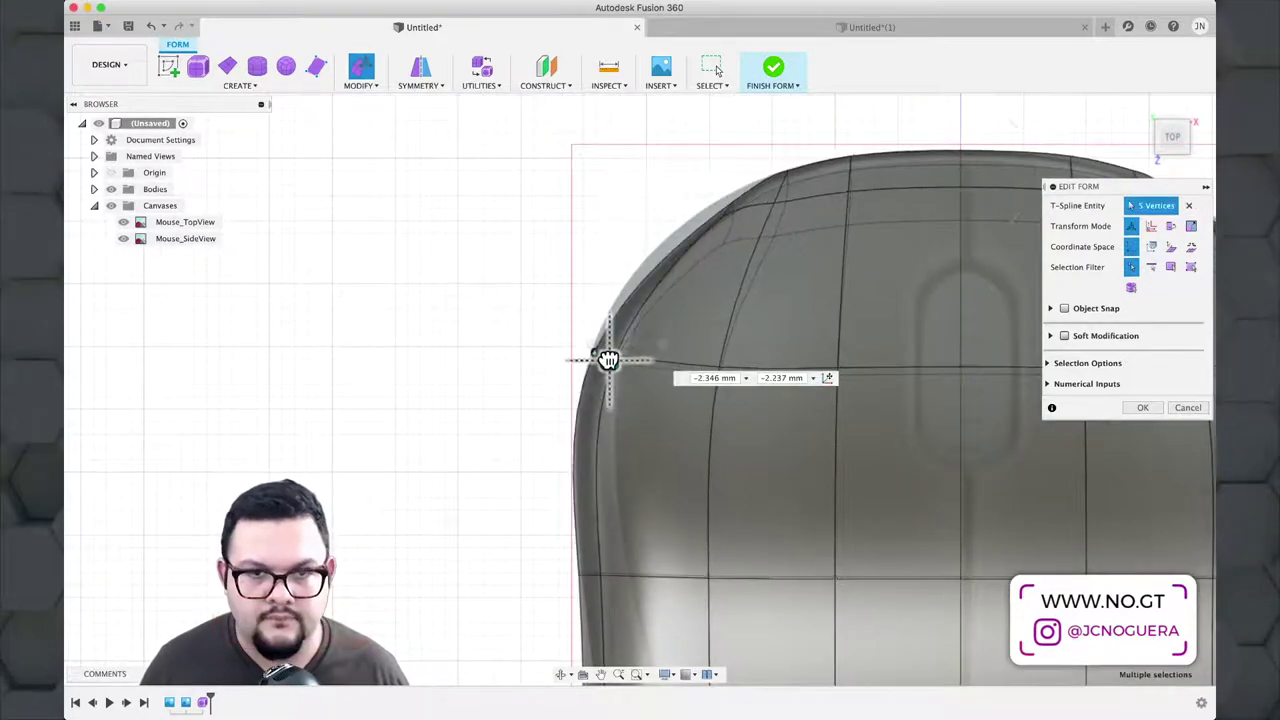
{"action": "left_click_drag", "start_coordinate": [688, 150], "coordinate": [730, 226]}
{"action": "scroll", "coordinate": [686, 420], "scroll_direction": "down", "scroll_amount": 1}
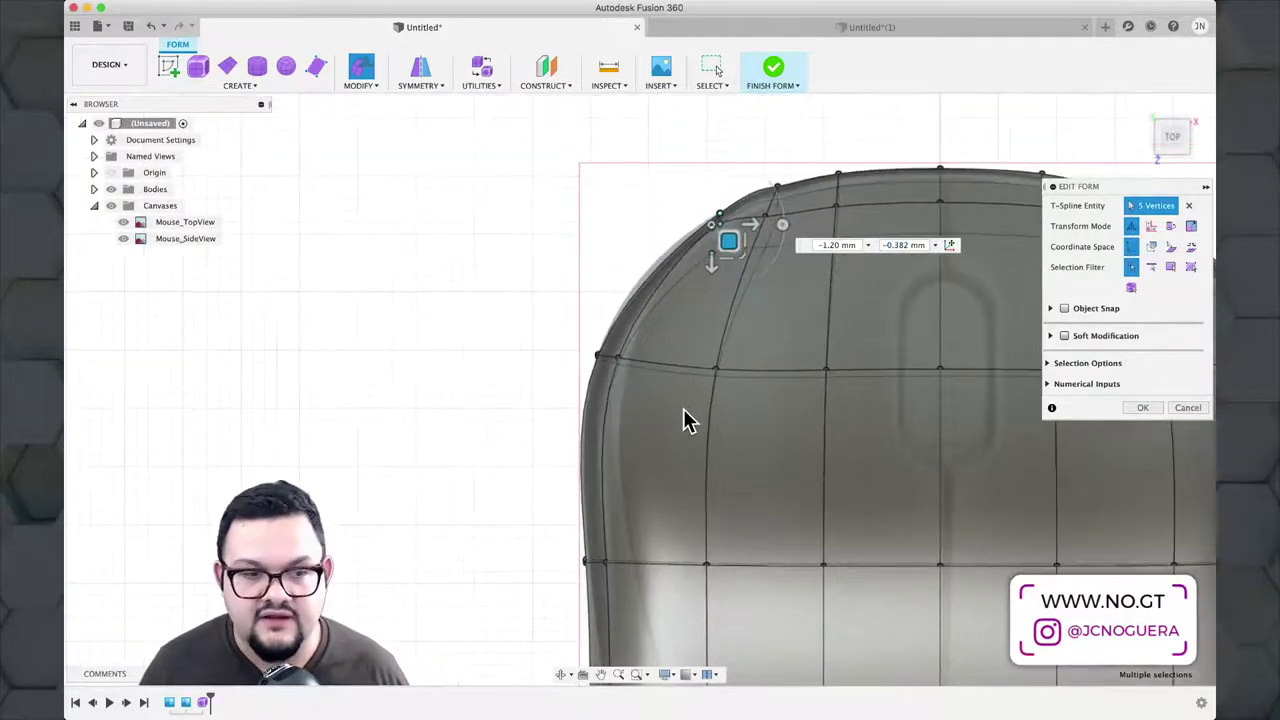
Step: Shift the 5 side vertices at the middle of the body 3 mm inward to form the waist in top view
{"action": "scroll", "coordinate": [695, 432], "scroll_direction": "down", "scroll_amount": 2}
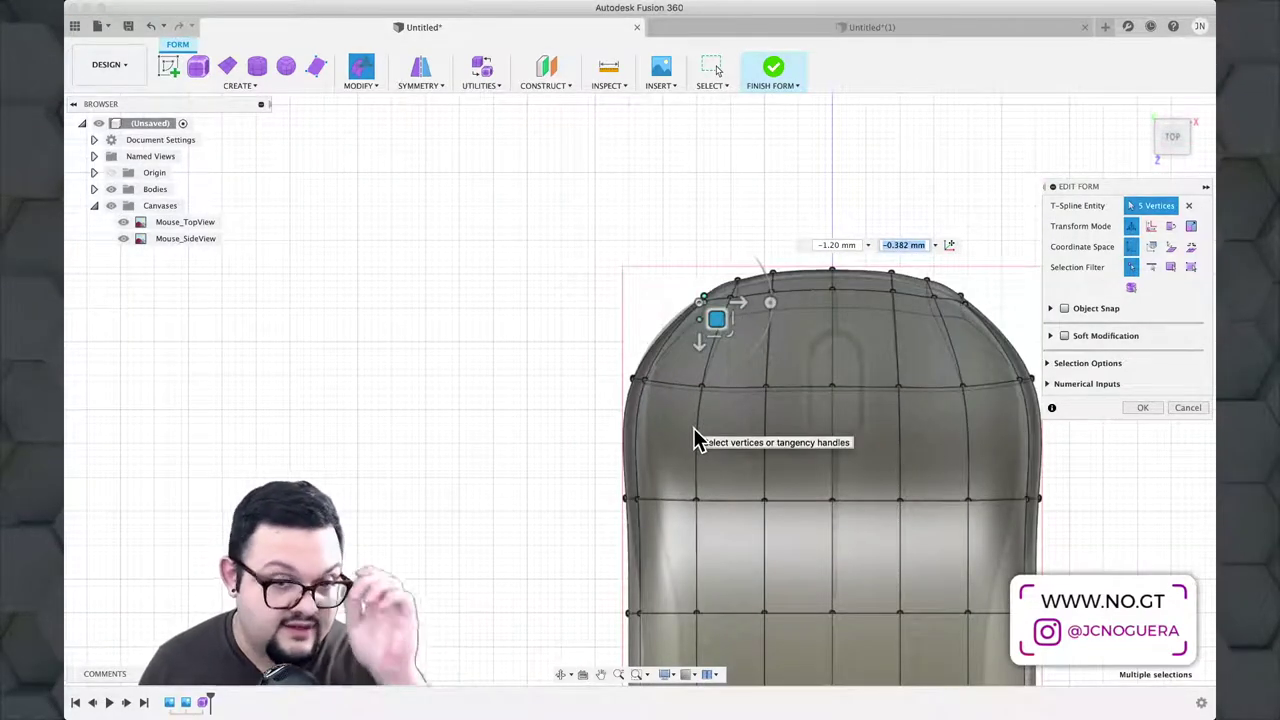
{"action": "middle_click_drag", "start_coordinate": [704, 590], "coordinate": [694, 434]}
{"action": "scroll", "coordinate": [617, 466], "scroll_direction": "up", "scroll_amount": 3}
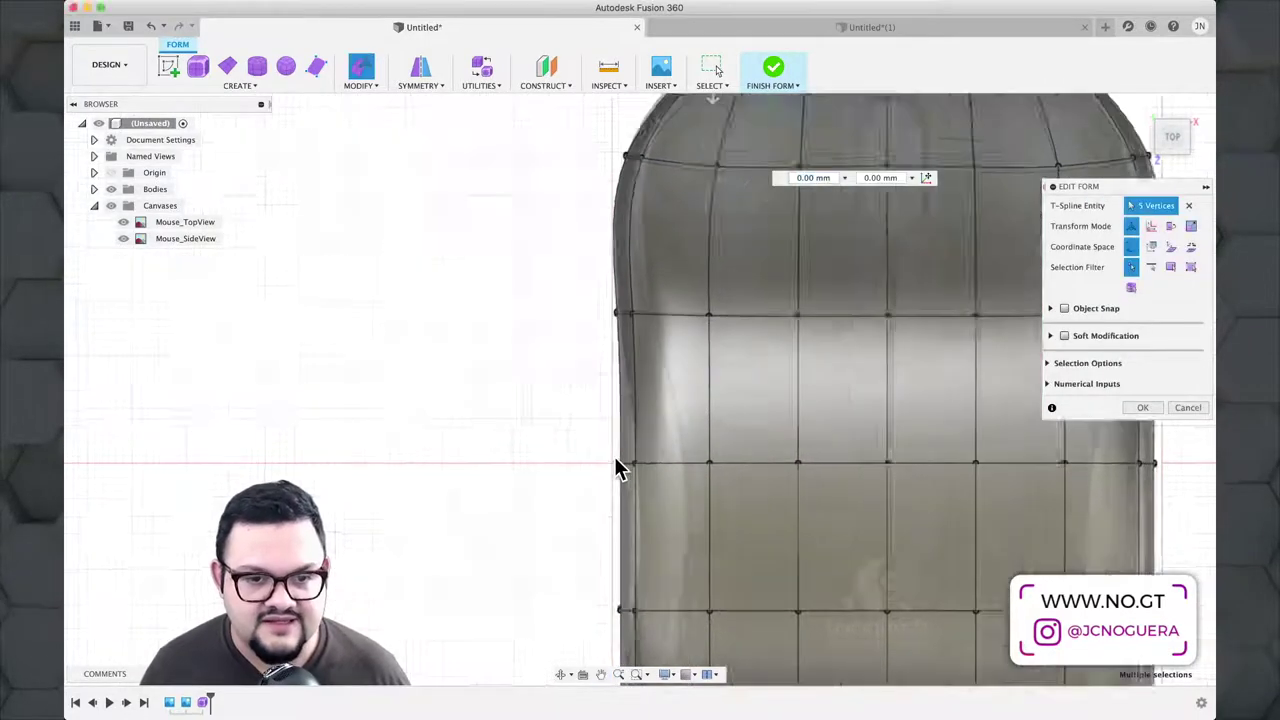
{"action": "left_click_drag", "start_coordinate": [690, 530], "coordinate": [688, 526]}
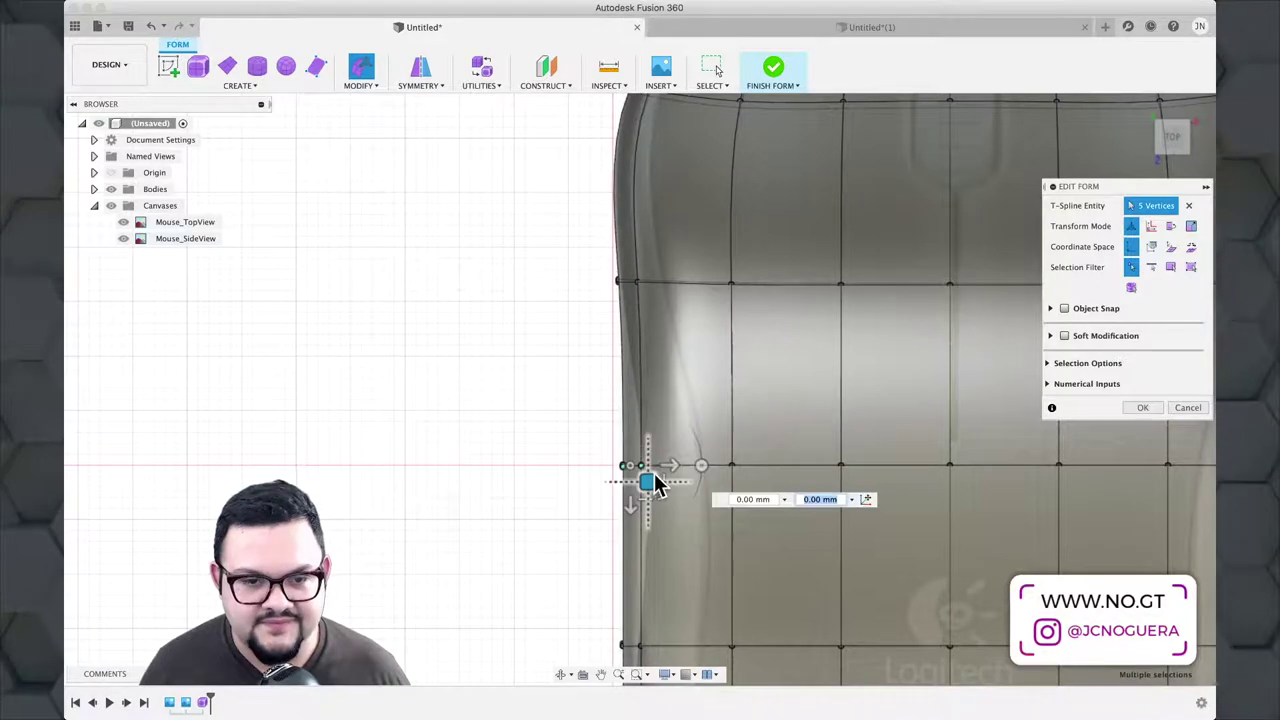
{"action": "left_click_drag", "start_coordinate": [677, 477], "coordinate": [708, 470]}
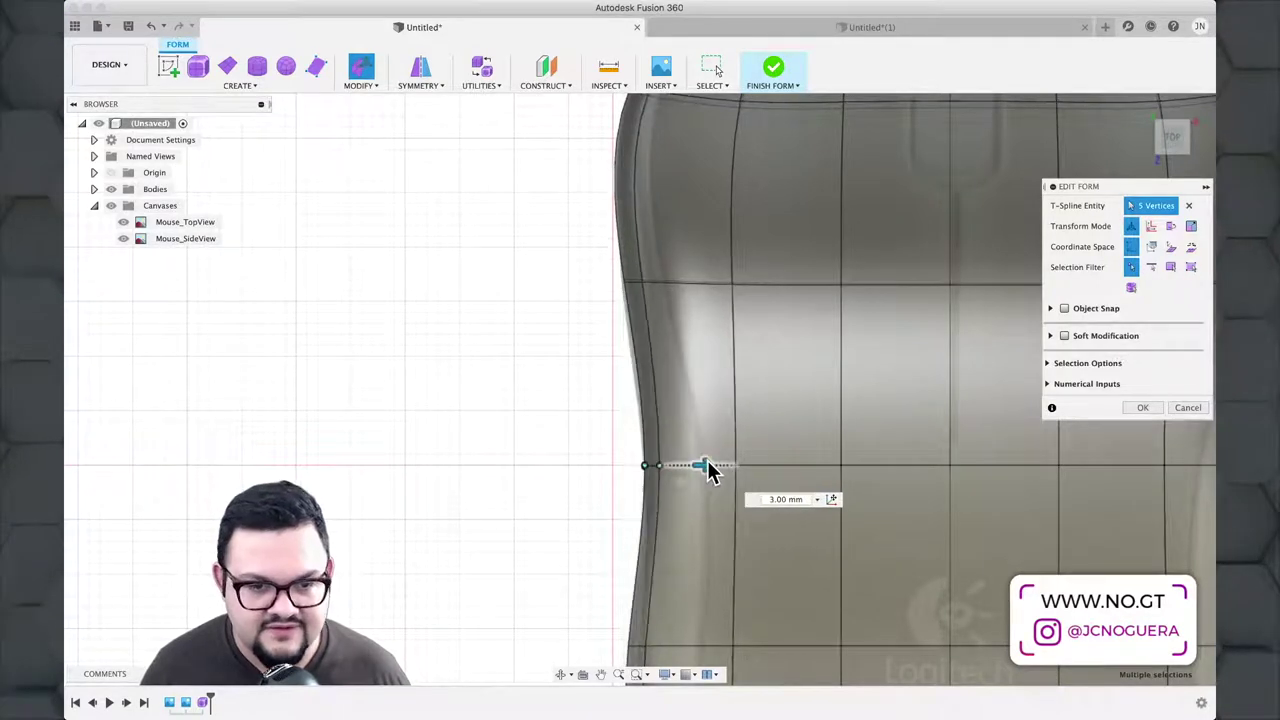
Step: Pull the upper side vertices inward to shape the side recess, shifting 6 vertices in the column ahead of the middle 6 mm
{"action": "scroll", "coordinate": [674, 422], "scroll_direction": "down", "scroll_amount": 5}
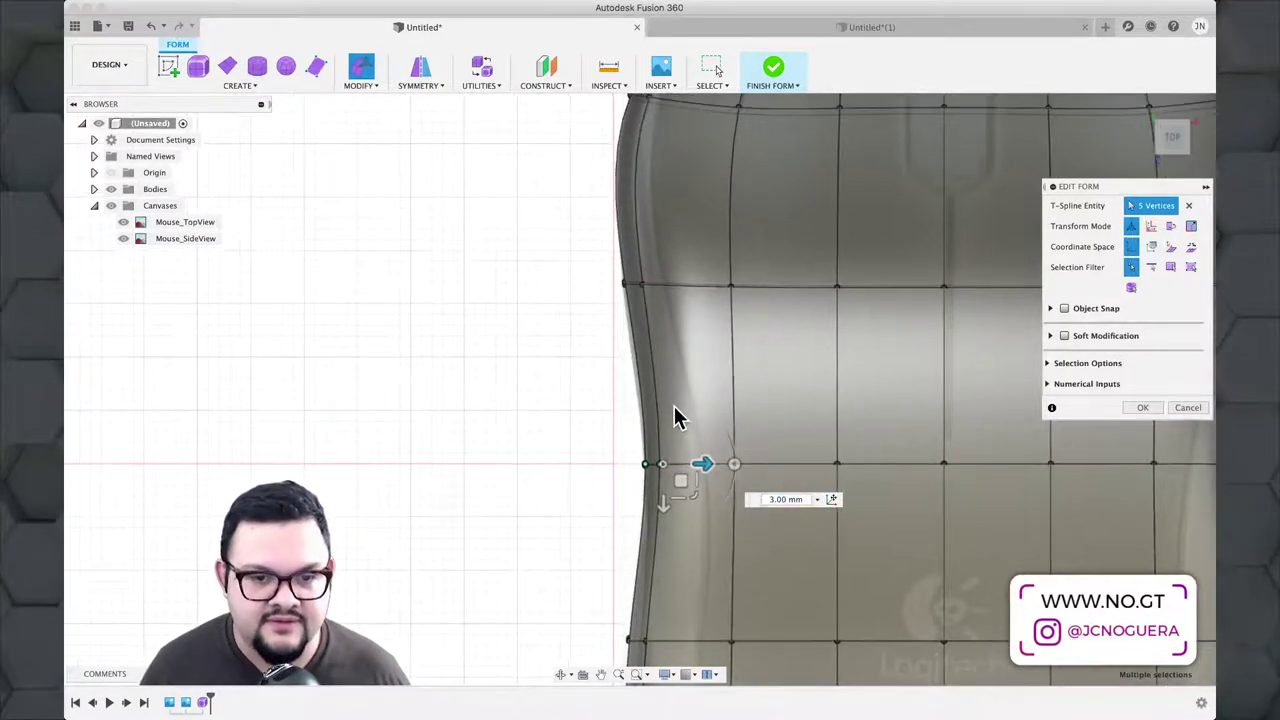
{"action": "middle_click_drag", "start_coordinate": [674, 428], "coordinate": [788, 312], "text": "shift"}
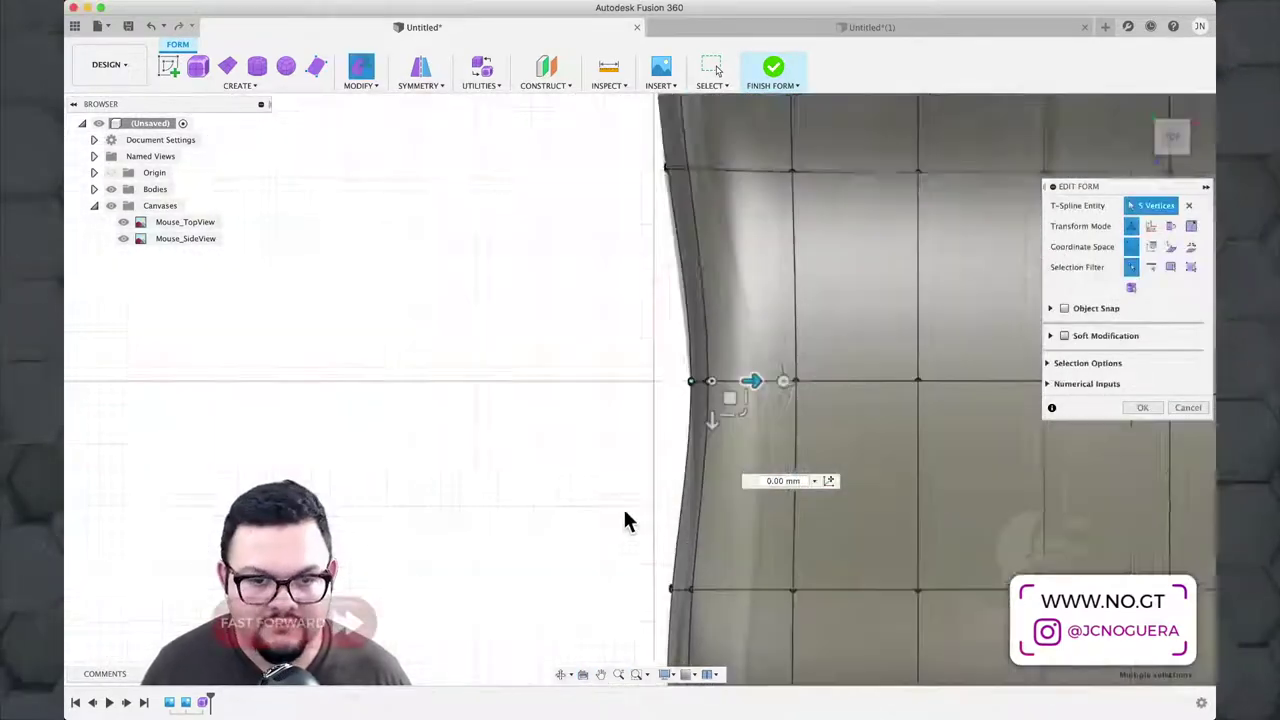
{"action": "left_click_drag", "start_coordinate": [948, 360], "coordinate": [688, 434]}
{"action": "left_click_drag", "start_coordinate": [800, 395], "coordinate": [826, 423]}
{"action": "middle_click_drag", "start_coordinate": [716, 408], "coordinate": [1168, 128], "text": "shift"}
{"action": "left_click", "coordinate": [1170, 132]}
{"action": "left_click", "coordinate": [820, 286]}
{"action": "scroll", "coordinate": [608, 451], "scroll_direction": "down", "scroll_amount": 3}
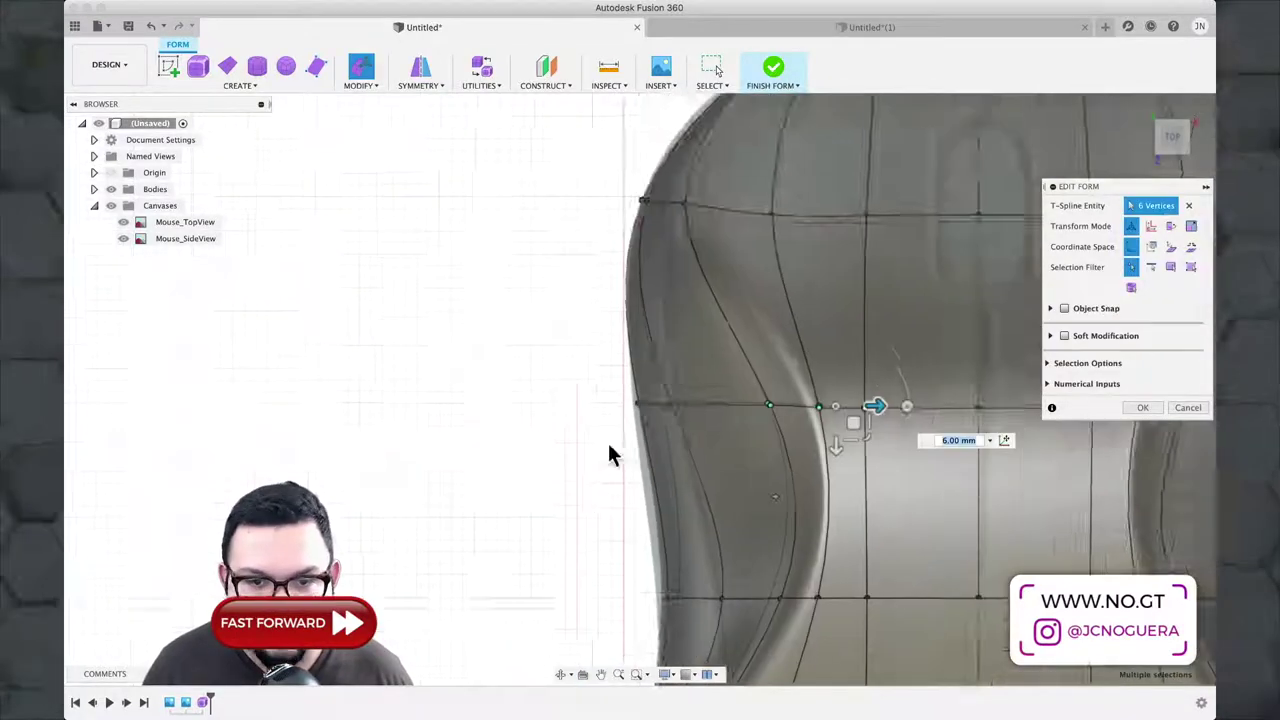
Step: Reposition individual vertices around the front corner to match the outline and crease of the top canvas
{"action": "left_click", "coordinate": [785, 240]}
{"action": "left_click", "coordinate": [683, 218]}
{"action": "scroll", "coordinate": [683, 218], "scroll_direction": "down", "scroll_amount": 3}
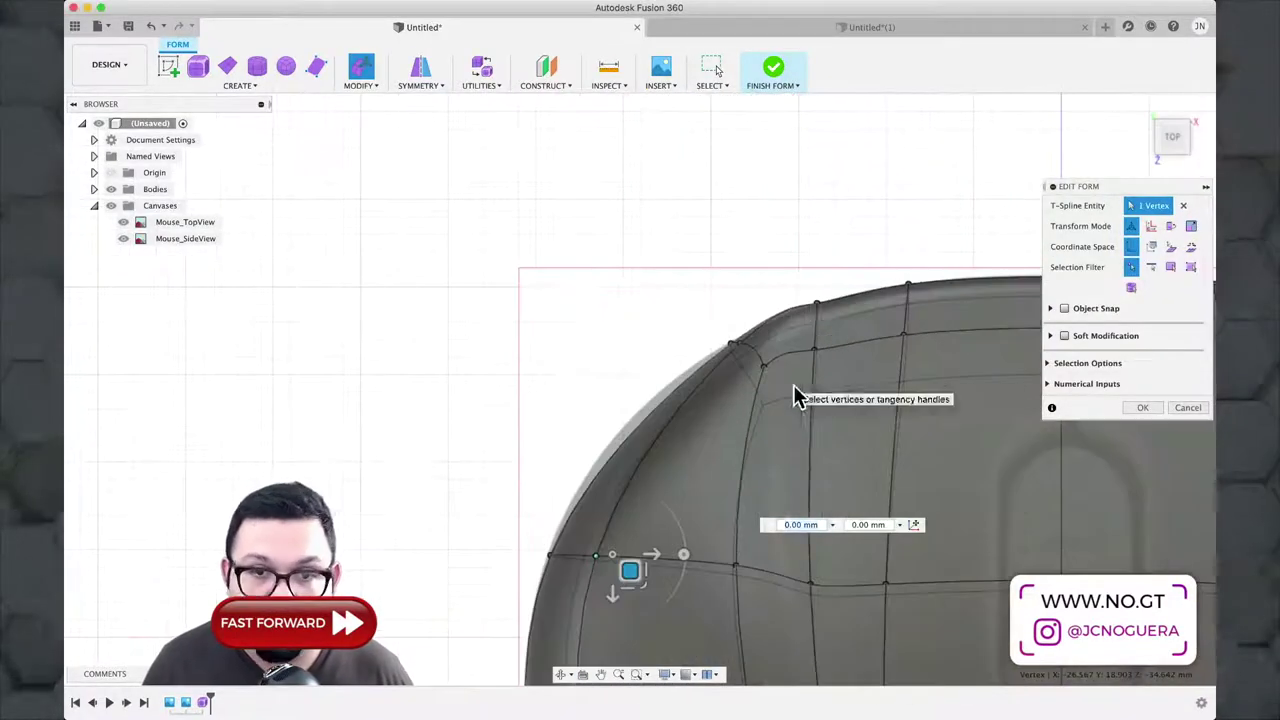
{"action": "left_click", "coordinate": [834, 357]}
{"action": "left_click_drag", "start_coordinate": [834, 357], "coordinate": [826, 317]}
{"action": "scroll", "coordinate": [860, 300], "scroll_direction": "up", "scroll_amount": 5}
{"action": "scroll", "coordinate": [843, 371], "scroll_direction": "down", "scroll_amount": 5}
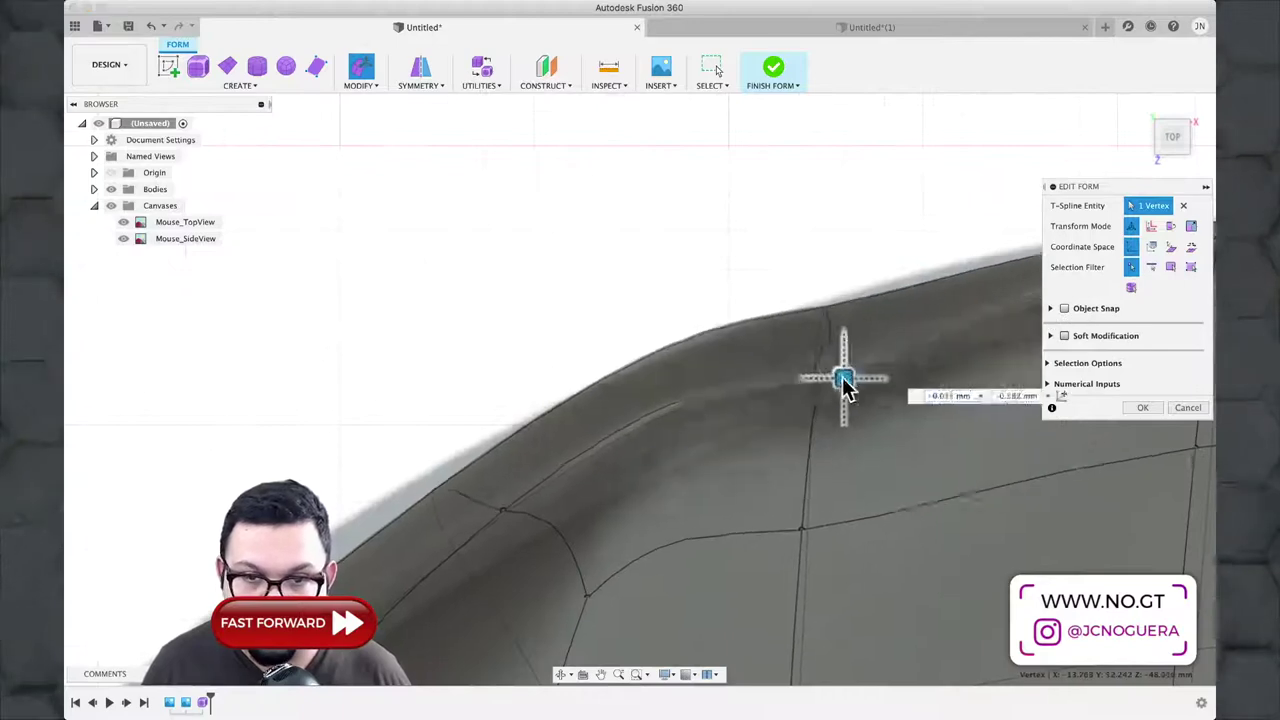
Step: Shift the upper side vertex behind the middle 8 mm inward and the side vertices at the rear end 5 mm inward
{"action": "middle_click_drag", "start_coordinate": [786, 443], "coordinate": [748, 351], "text": "shift"}
{"action": "left_click", "coordinate": [706, 383]}
{"action": "left_click_drag", "start_coordinate": [714, 403], "coordinate": [760, 390]}
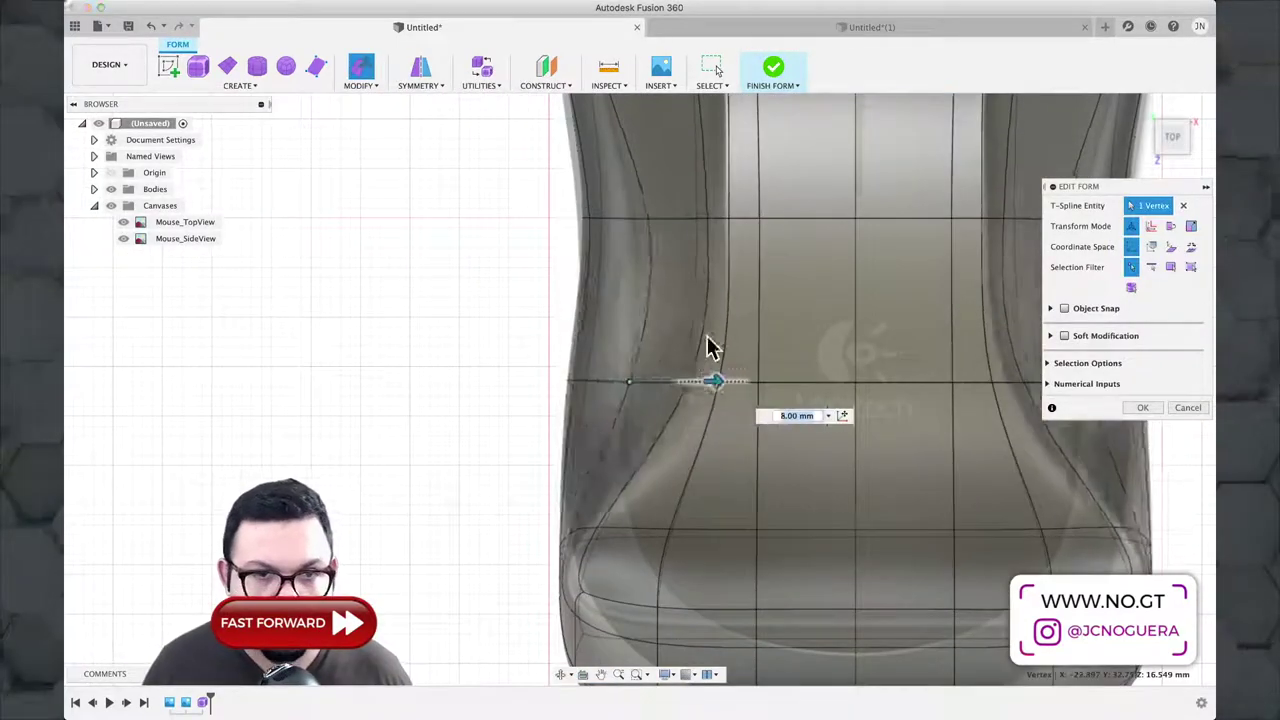
{"action": "scroll", "coordinate": [737, 491], "scroll_direction": "down", "scroll_amount": 5}
{"action": "scroll", "coordinate": [666, 494], "scroll_direction": "up", "scroll_amount": 5}
{"action": "left_click_drag", "start_coordinate": [745, 470], "coordinate": [763, 467]}
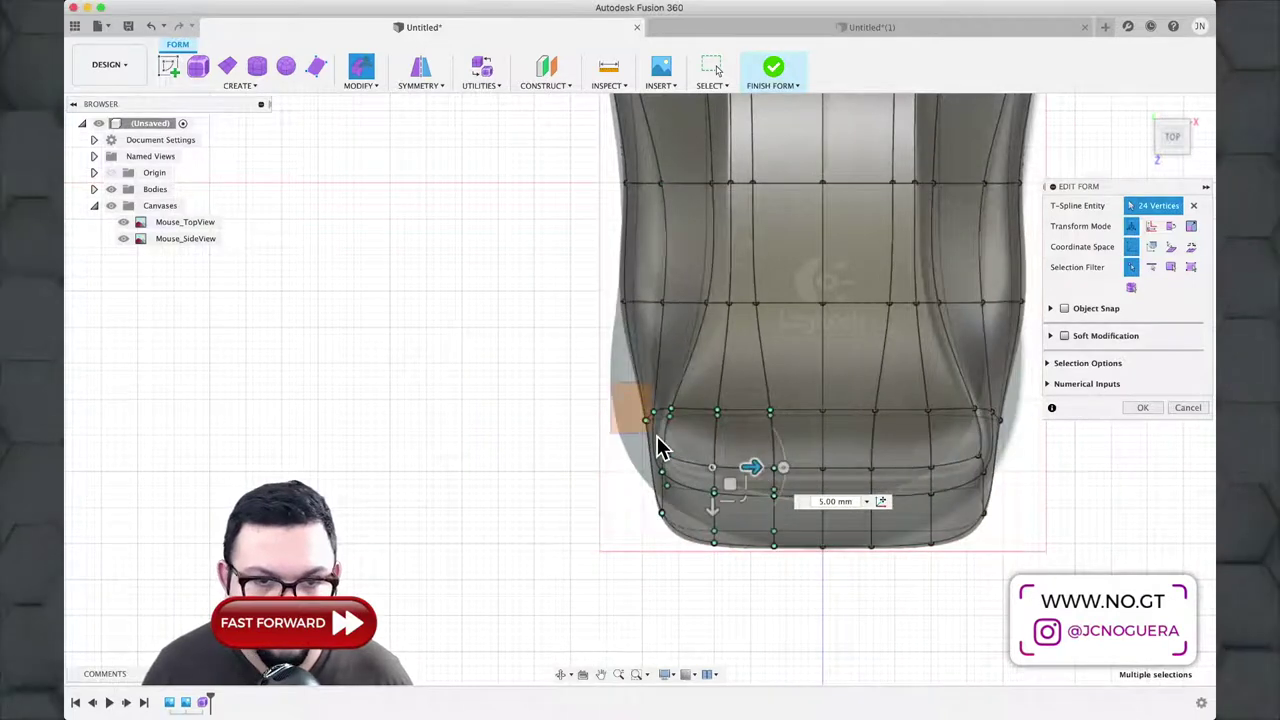
Step: Round the rear corner to the top canvas outline, shifting 2 corner vertices about 4 mm forward
{"action": "left_click", "coordinate": [594, 423]}
{"action": "left_click_drag", "start_coordinate": [594, 423], "coordinate": [750, 493]}
{"action": "left_click", "coordinate": [686, 420]}
{"action": "left_click_drag", "start_coordinate": [660, 507], "coordinate": [676, 497]}
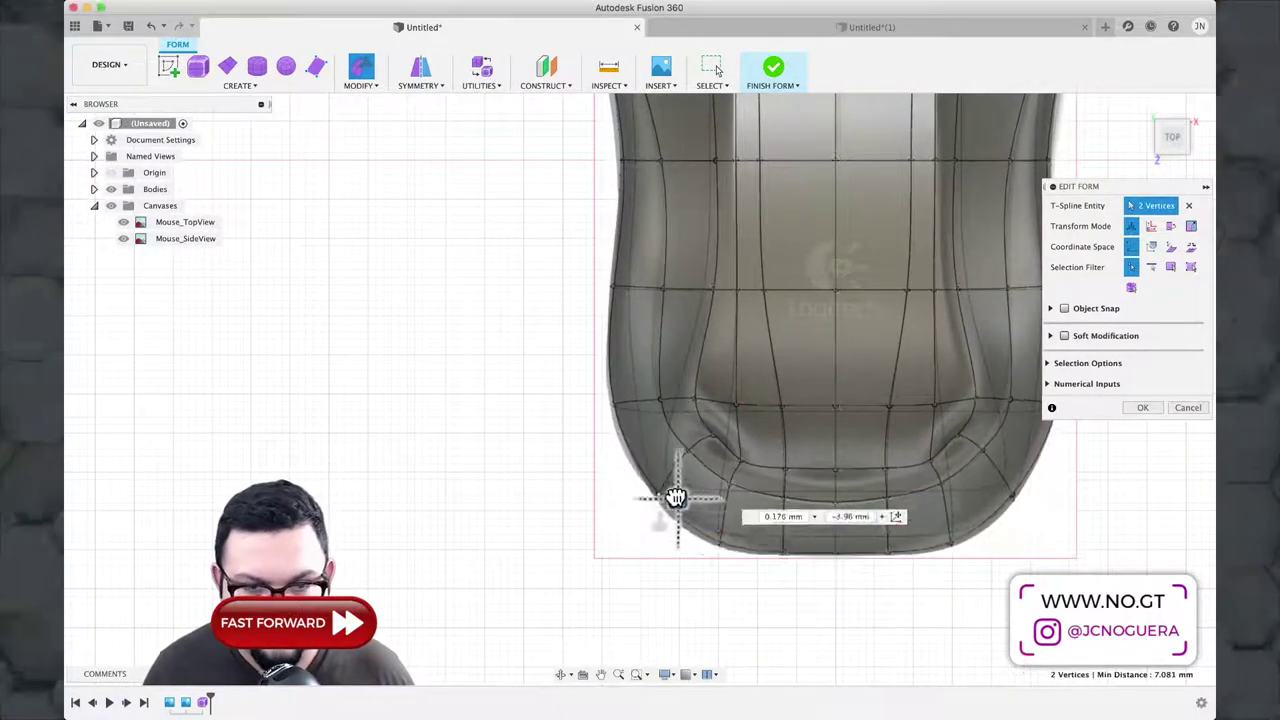
Step: Reposition the single upper vertex at the inner rear corner in a perspective view to smooth the recess
{"action": "middle_click_drag", "start_coordinate": [645, 478], "coordinate": [603, 331], "text": "shift"}
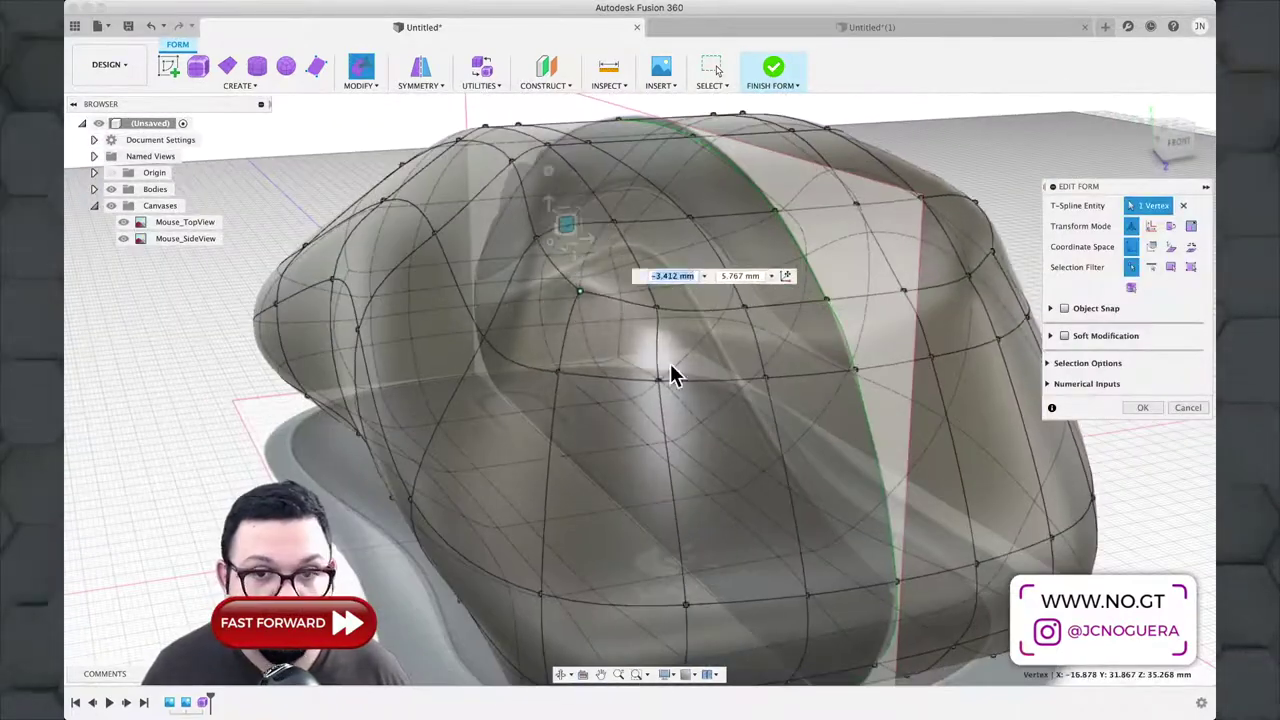
{"action": "left_click", "coordinate": [884, 243]}
{"action": "scroll", "coordinate": [749, 400], "scroll_direction": "down", "scroll_amount": 5}
{"action": "middle_click_drag", "start_coordinate": [834, 443], "coordinate": [786, 300], "text": "shift"}
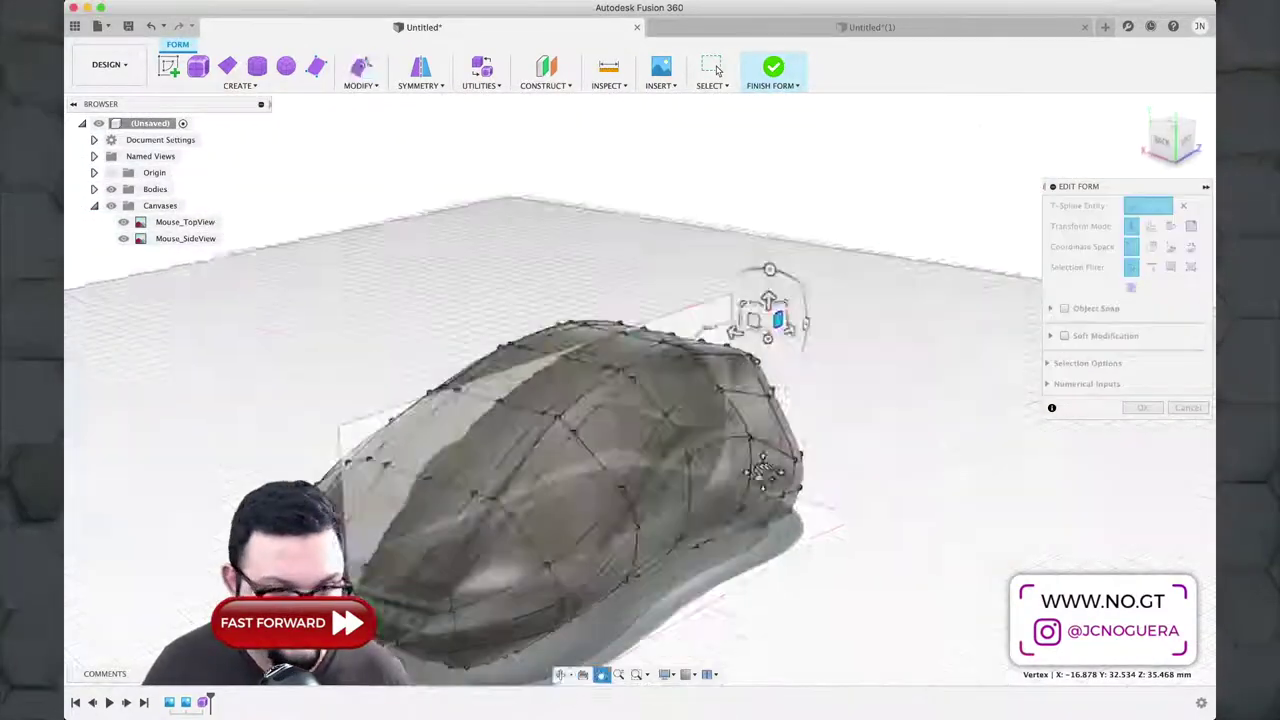
Step: Nudge the single upper vertex at the inner front corner about 0.4 mm forward and finish editing the form
{"action": "scroll", "coordinate": [786, 300], "scroll_direction": "up", "scroll_amount": 8}
{"action": "left_click", "coordinate": [677, 409]}
{"action": "middle_click_drag", "start_coordinate": [677, 409], "coordinate": [760, 460], "text": "shift"}
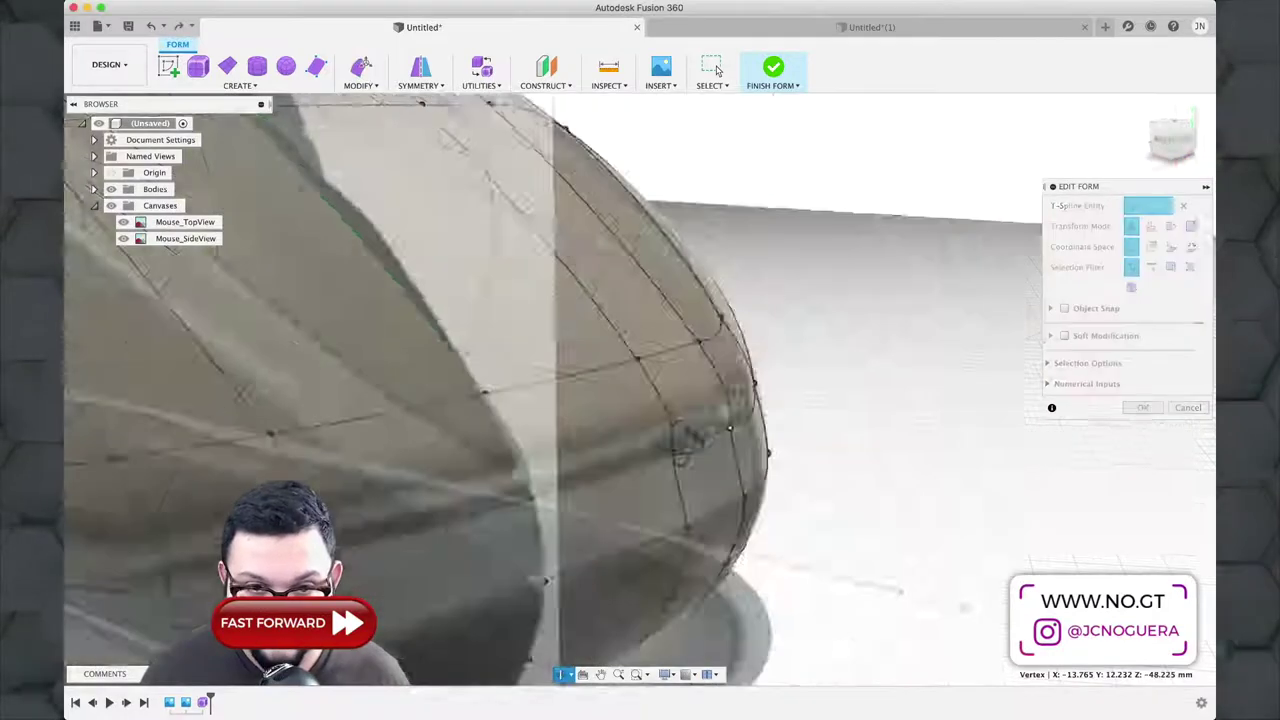
{"action": "left_click_drag", "start_coordinate": [770, 450], "coordinate": [782, 462]}
{"action": "scroll", "coordinate": [723, 400], "scroll_direction": "down", "scroll_amount": 10}
{"action": "middle_click_drag", "start_coordinate": [620, 611], "coordinate": [689, 429], "text": "shift"}
{"action": "scroll", "coordinate": [694, 463], "scroll_direction": "down", "scroll_amount": 5}
{"action": "scroll", "coordinate": [693, 478], "scroll_direction": "up", "scroll_amount": 5}
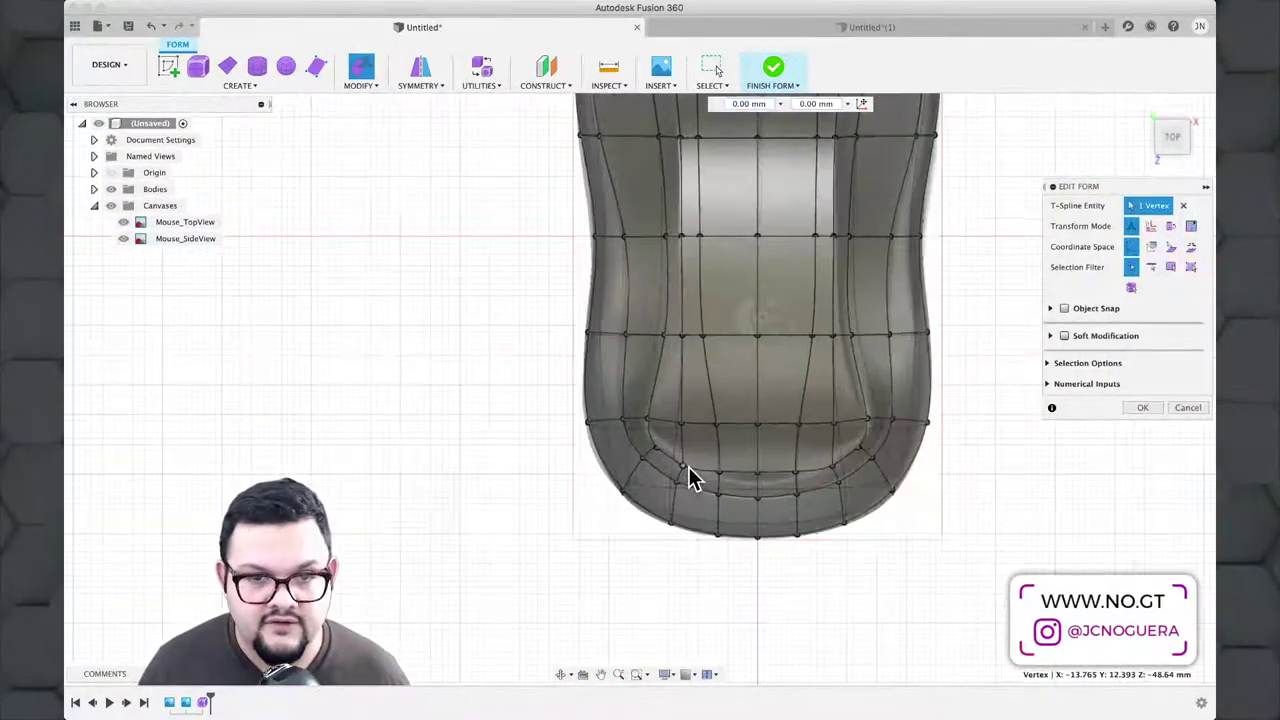
{"action": "scroll", "coordinate": [688, 470], "scroll_direction": "up", "scroll_amount": 2}
{"action": "scroll", "coordinate": [688, 470], "scroll_direction": "down", "scroll_amount": 2}
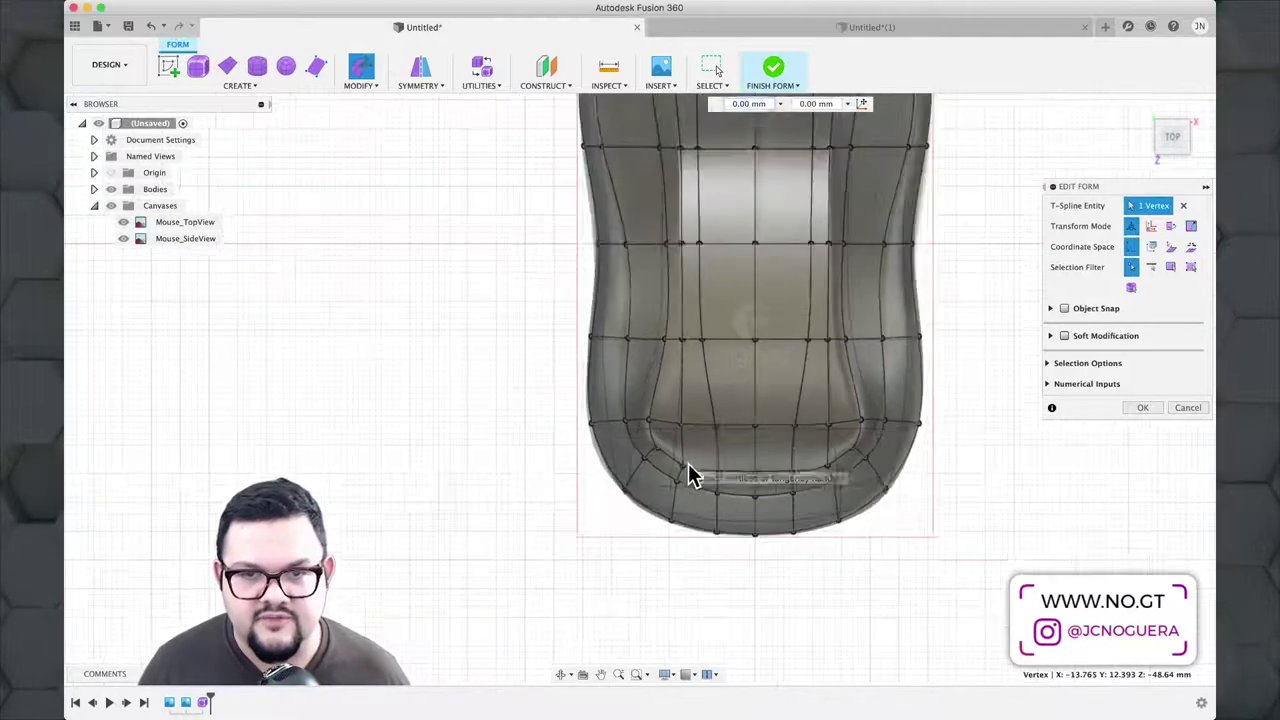
{"action": "middle_click_drag", "start_coordinate": [688, 470], "coordinate": [815, 516]}
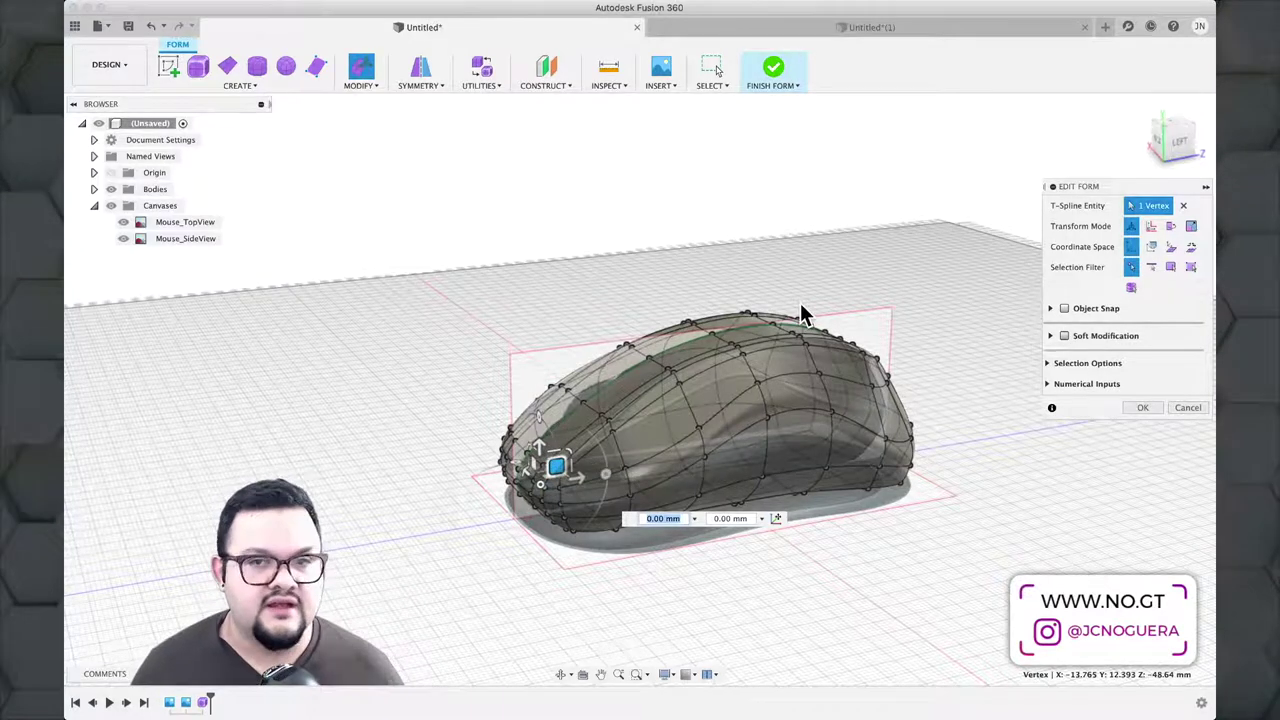
{"action": "left_click", "coordinate": [1144, 407]}
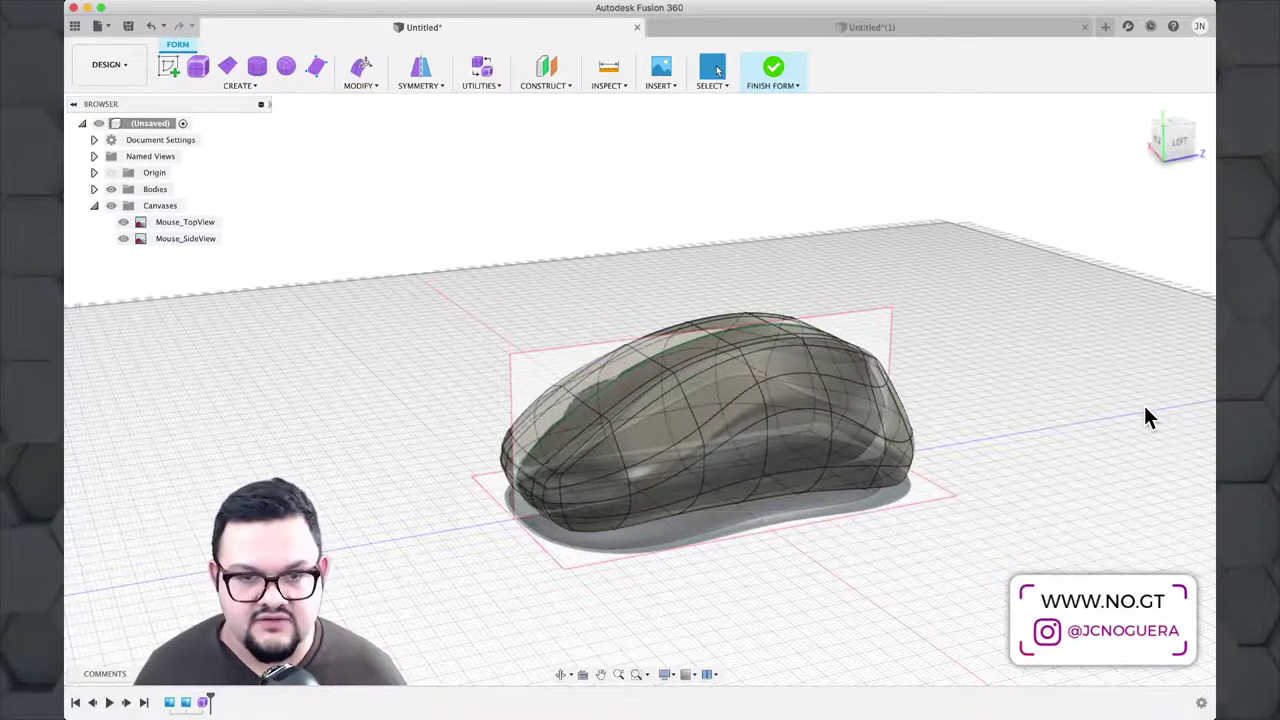
Step: Hide both reference canvases so only the sculpted mouse body is displayed
{"action": "scroll", "coordinate": [910, 405], "scroll_direction": "up", "scroll_amount": 3}
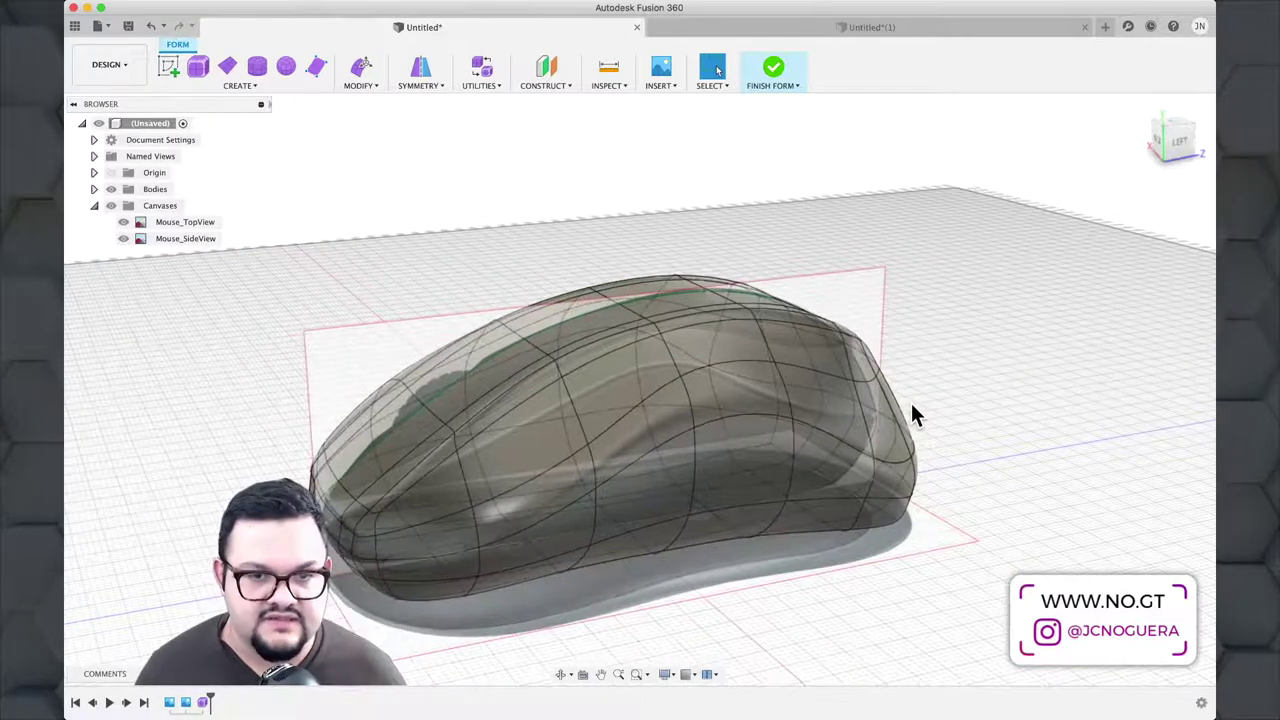
{"action": "middle_click_drag", "start_coordinate": [910, 400], "coordinate": [755, 368], "text": "shift"}
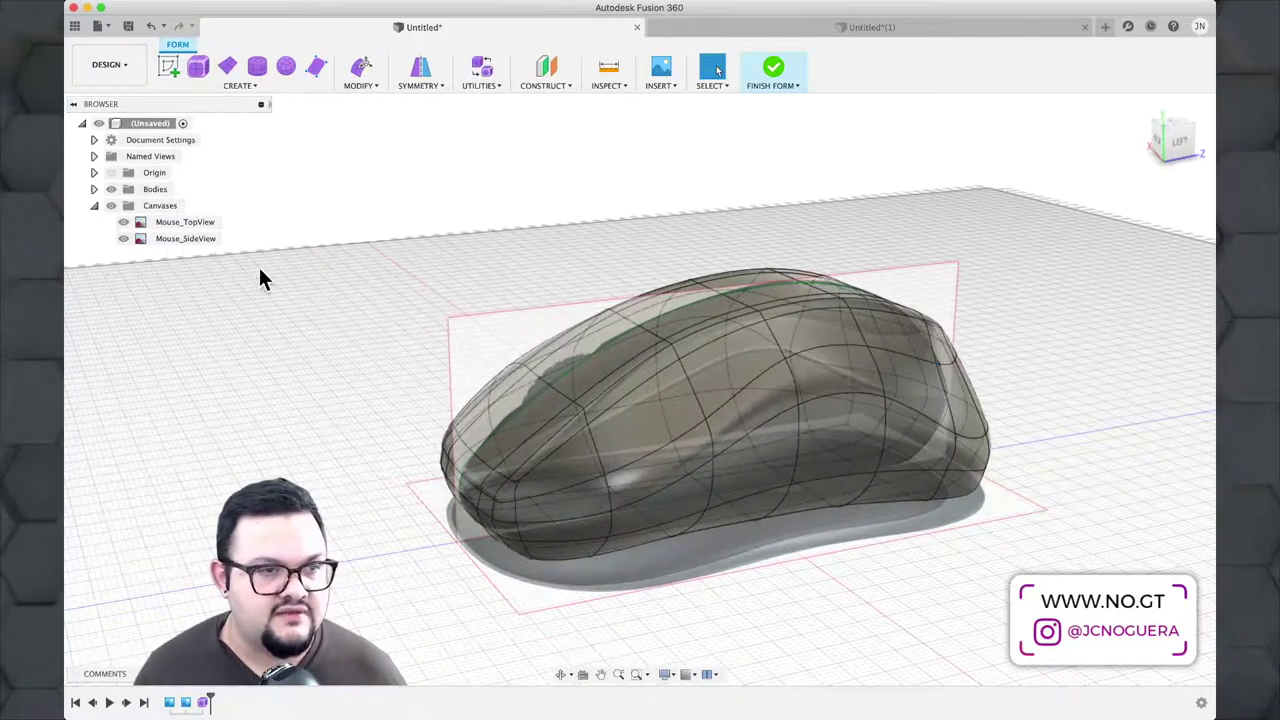
{"action": "left_click", "coordinate": [112, 206]}
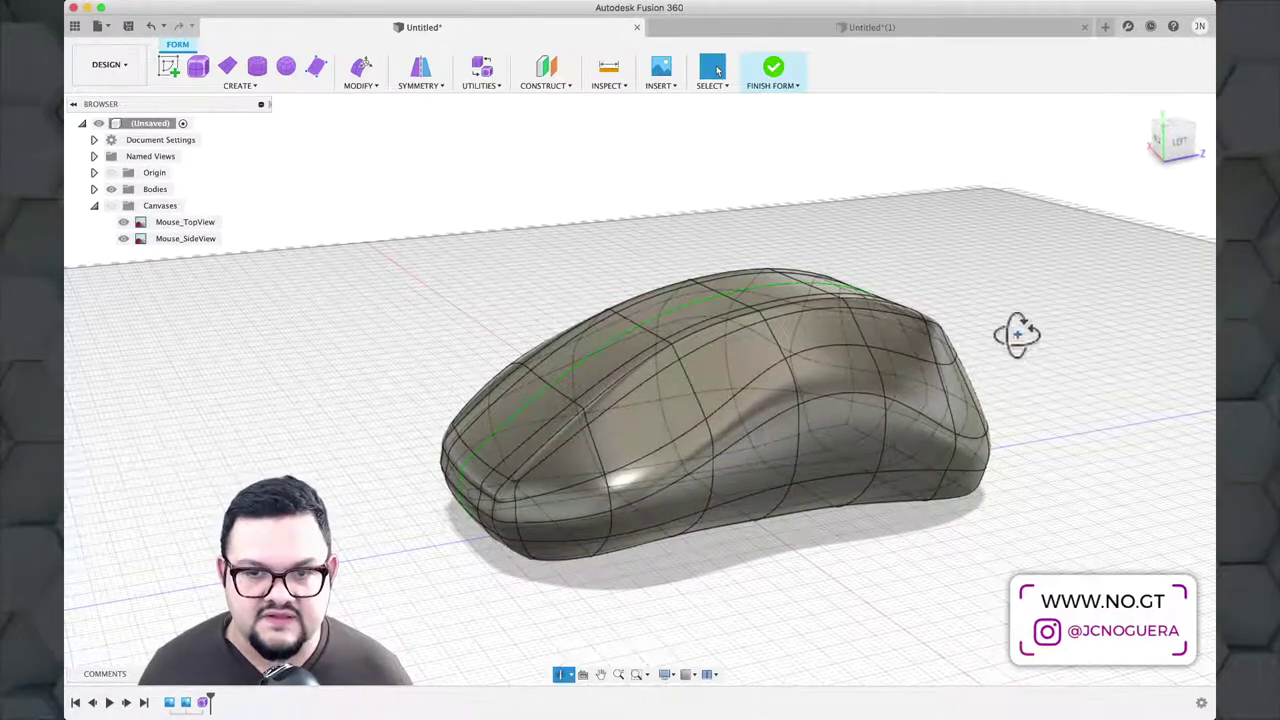
{"action": "middle_click_drag", "start_coordinate": [1017, 335], "coordinate": [603, 348], "text": "shift"}
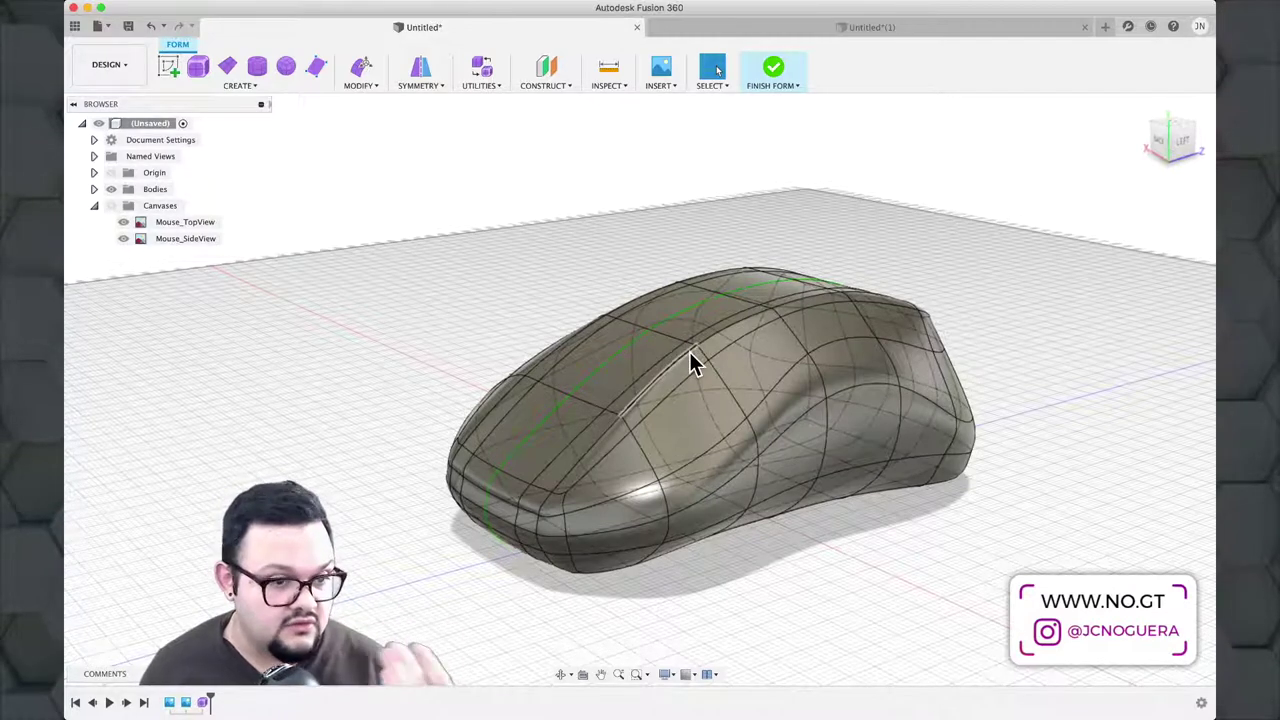
Step: Crease the complete upper edge loop that curves along the sides and around both ends of the mouse body
{"action": "double_click", "coordinate": [717, 447]}
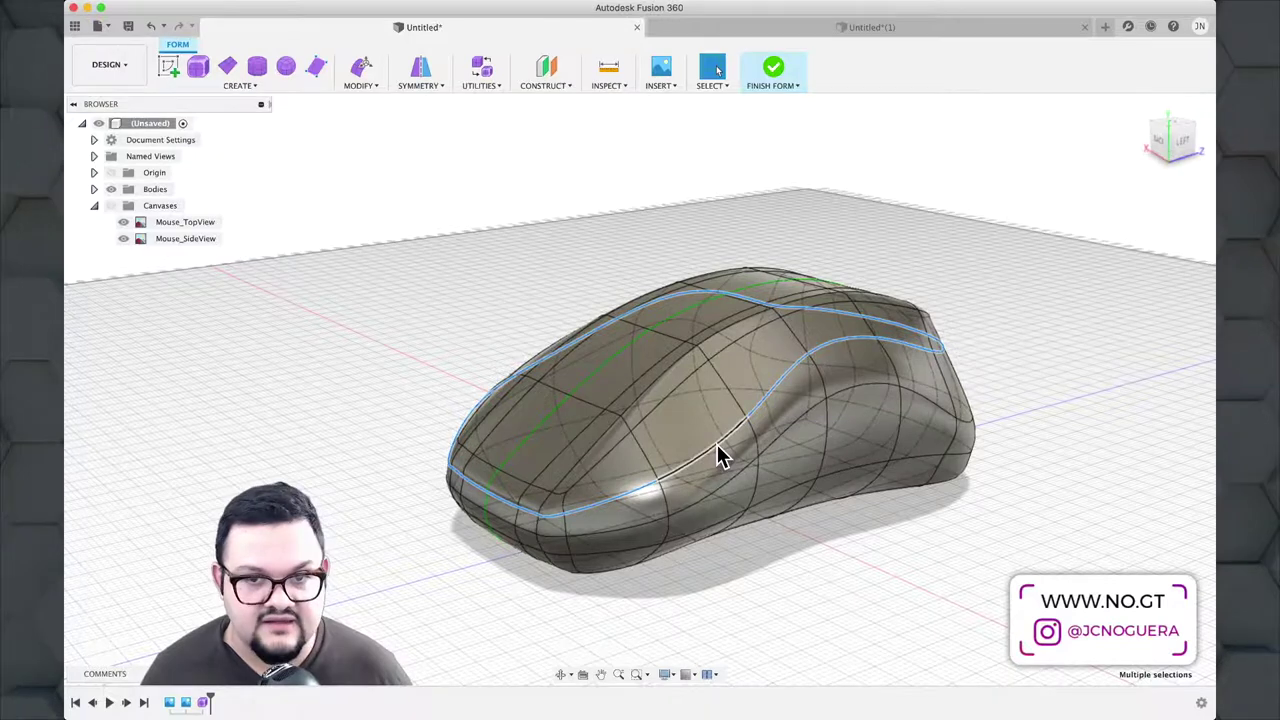
{"action": "mouse_move", "coordinate": [718, 442]}
{"action": "middle_mouse_down", "text": "shift"}
{"action": "mouse_move", "coordinate": [740, 440]}
{"action": "mouse_move", "coordinate": [712, 447]}
{"action": "mouse_move", "coordinate": [660, 409]}
{"action": "mouse_move", "coordinate": [657, 420]}
{"action": "mouse_move", "coordinate": [717, 70]}
{"action": "mouse_move", "coordinate": [735, 400]}
{"action": "mouse_move", "coordinate": [778, 437]}
{"action": "mouse_move", "coordinate": [714, 437]}
{"action": "middle_mouse_up", "text": "shift"}
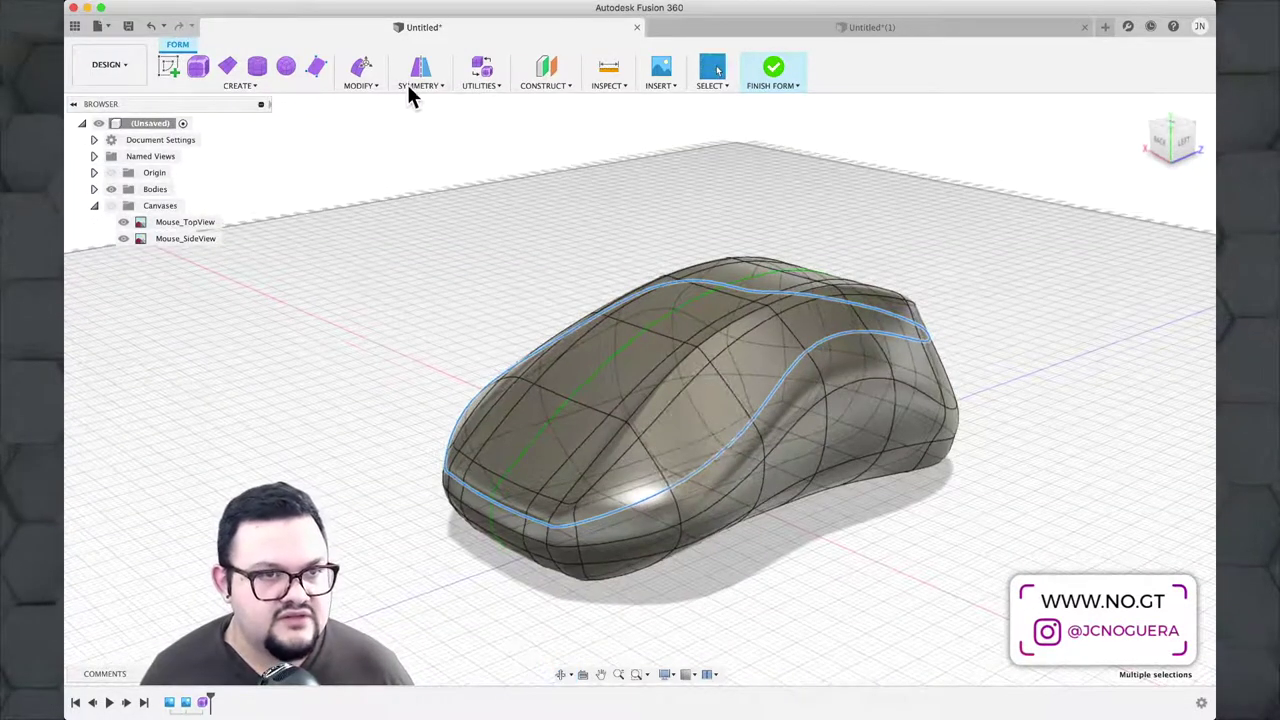
{"action": "left_click", "coordinate": [362, 86]}
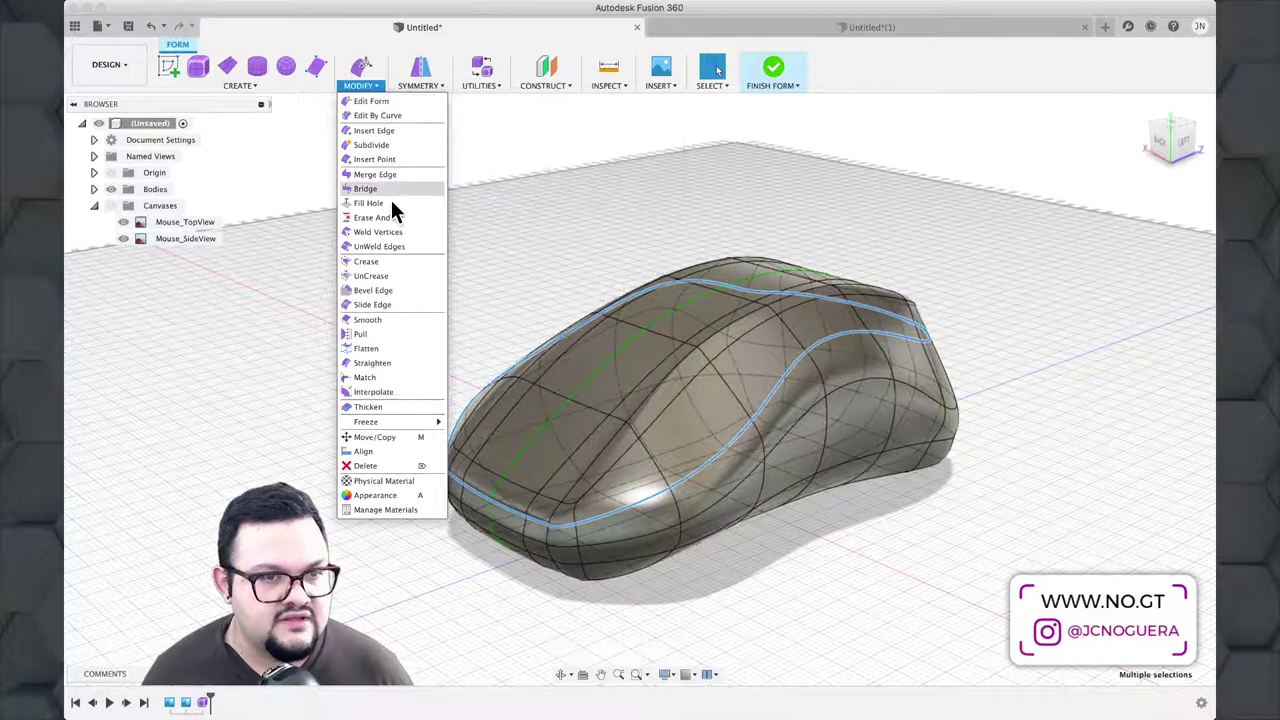
{"action": "left_click", "coordinate": [366, 261]}
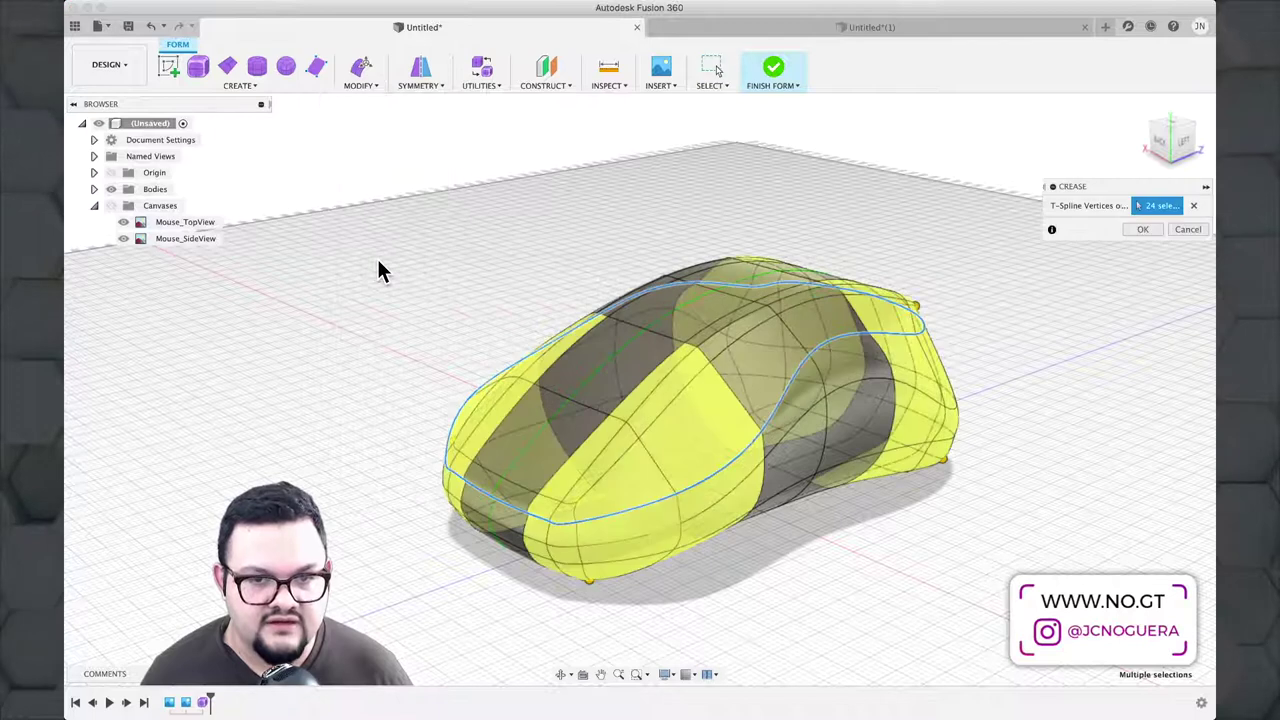
{"action": "left_click", "coordinate": [1138, 230]}
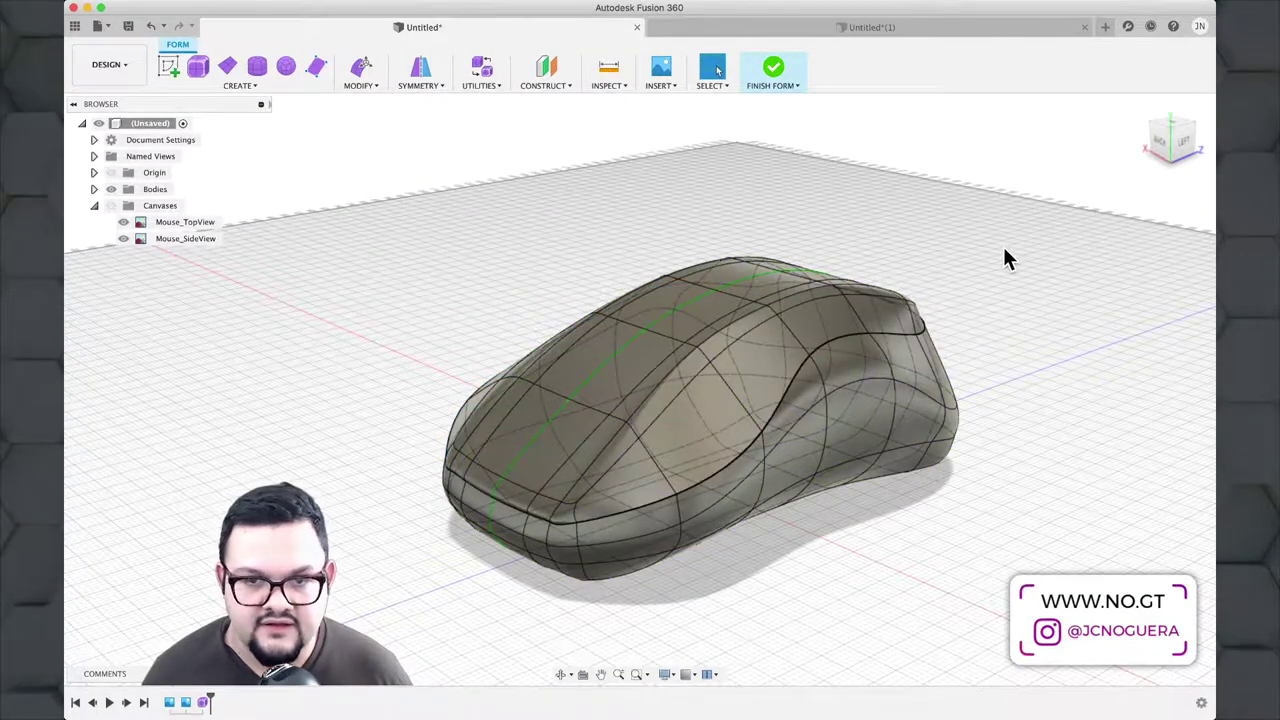
Step: Crease the complete lower edge loop that runs beneath the side recesses and around both ends of the body
{"action": "middle_click_drag", "start_coordinate": [848, 254], "coordinate": [761, 220], "text": "shift"}
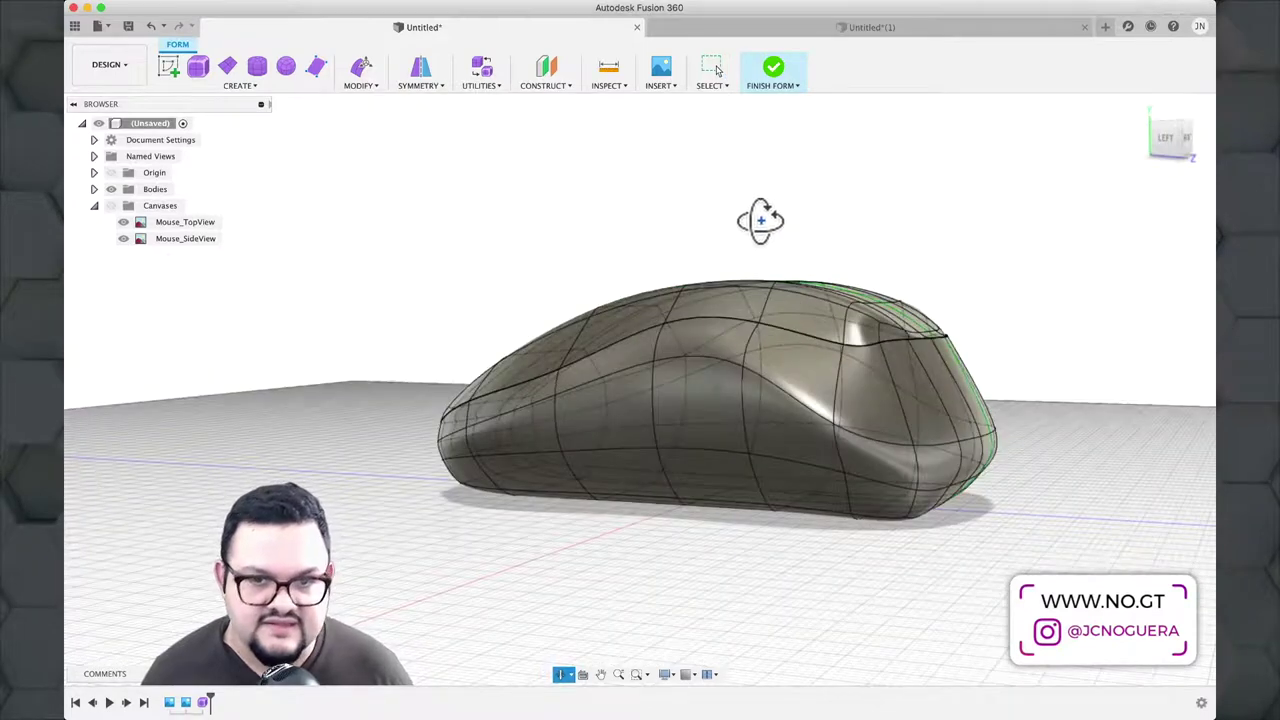
{"action": "scroll", "coordinate": [891, 300], "scroll_direction": "up", "scroll_amount": 5}
{"action": "middle_click_drag", "start_coordinate": [895, 285], "coordinate": [826, 249], "text": "shift"}
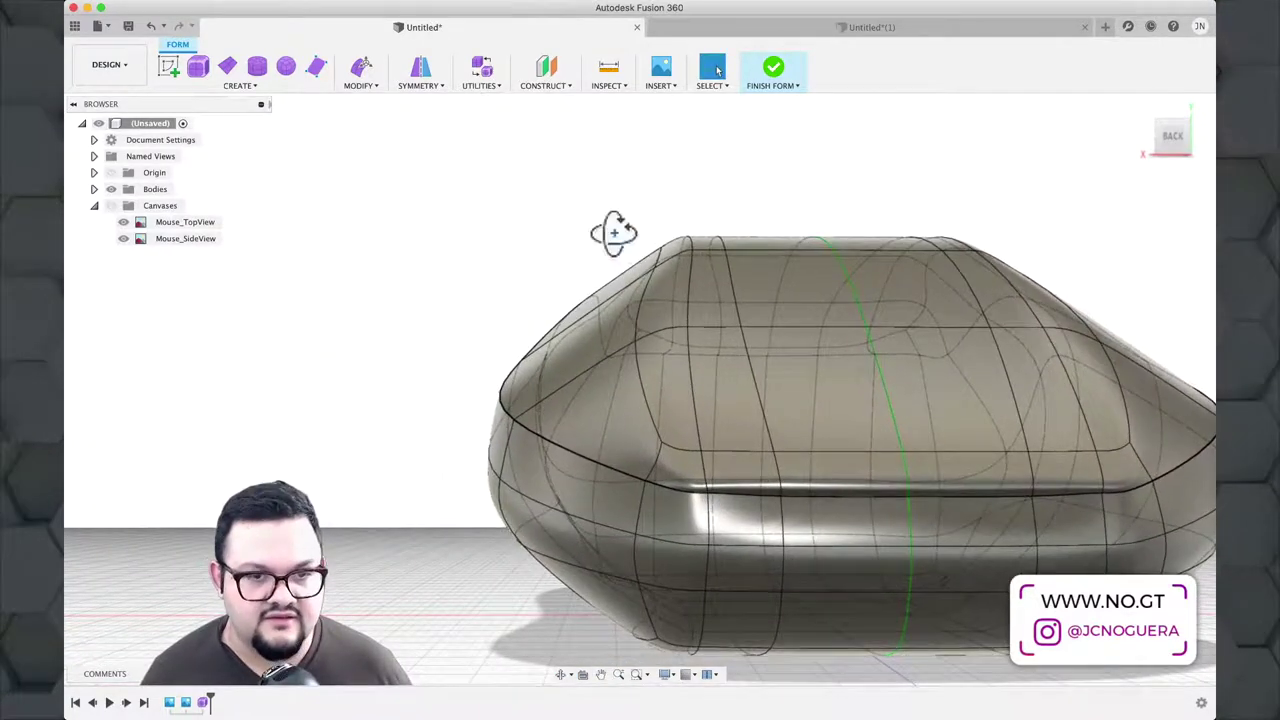
{"action": "middle_click_drag", "start_coordinate": [613, 232], "coordinate": [737, 421], "text": "shift"}
{"action": "scroll", "coordinate": [724, 300], "scroll_direction": "down", "scroll_amount": 2}
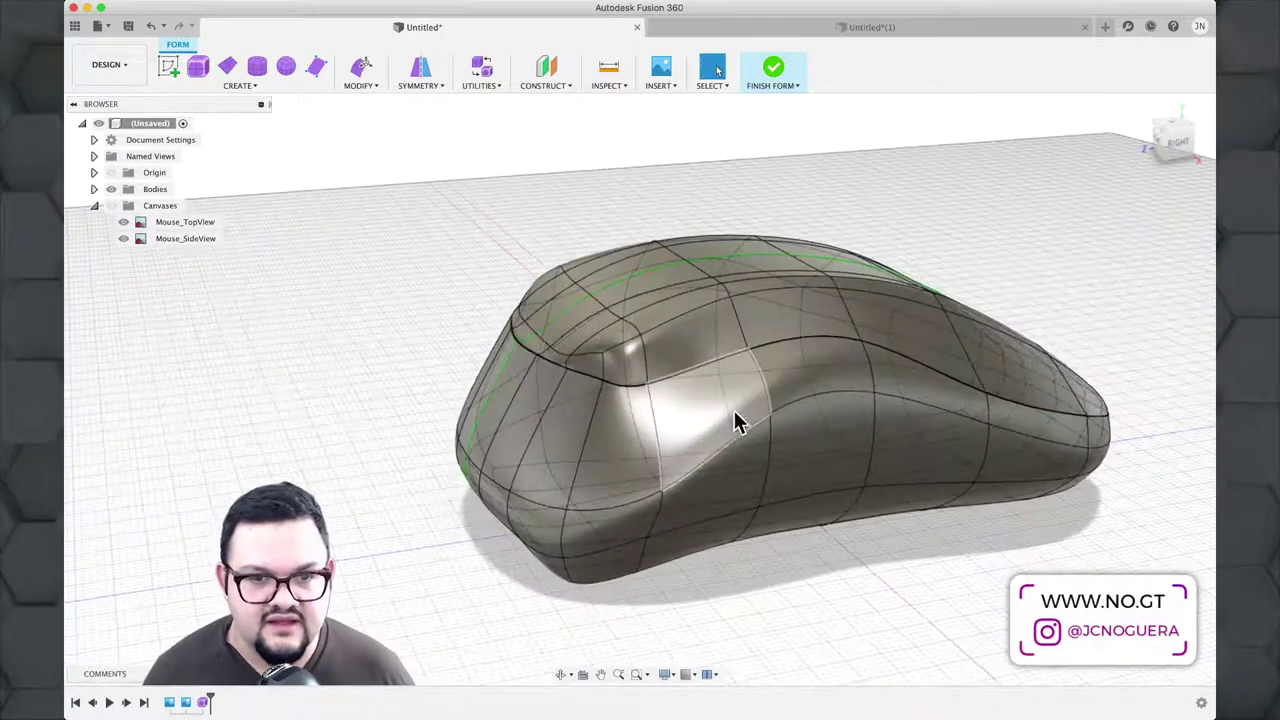
{"action": "left_click", "coordinate": [727, 443]}
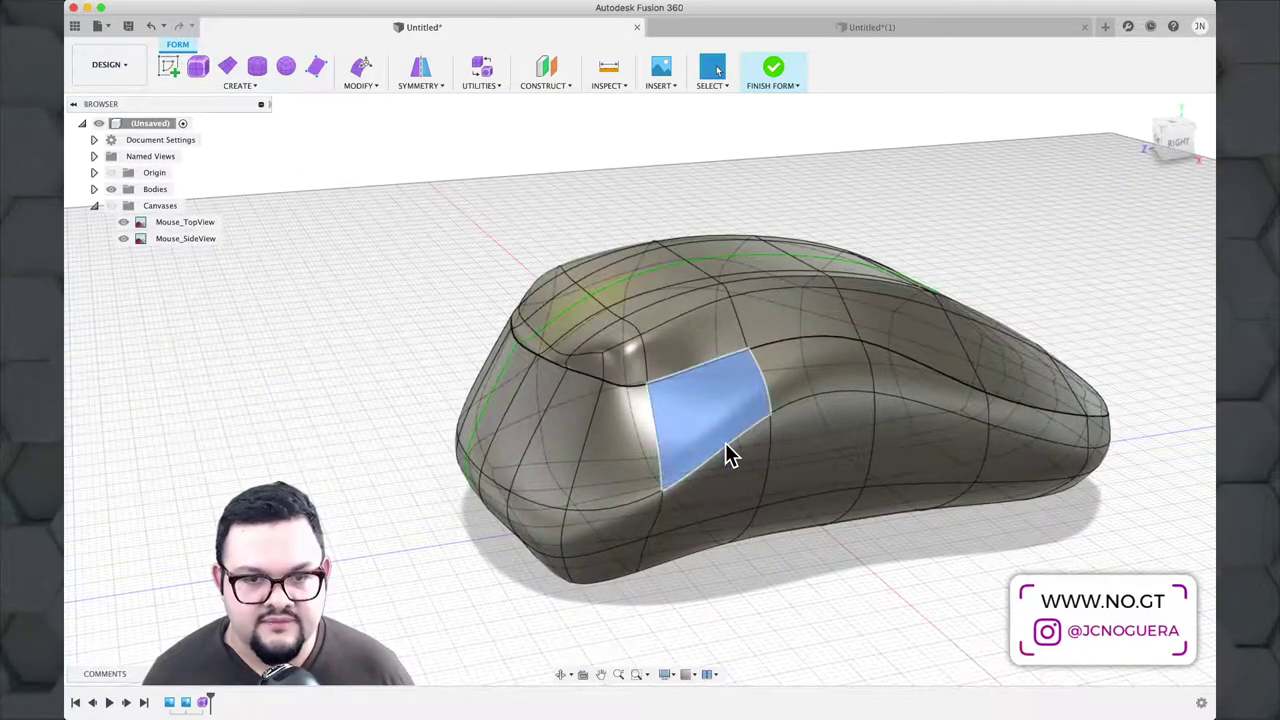
{"action": "double_click", "coordinate": [527, 503]}
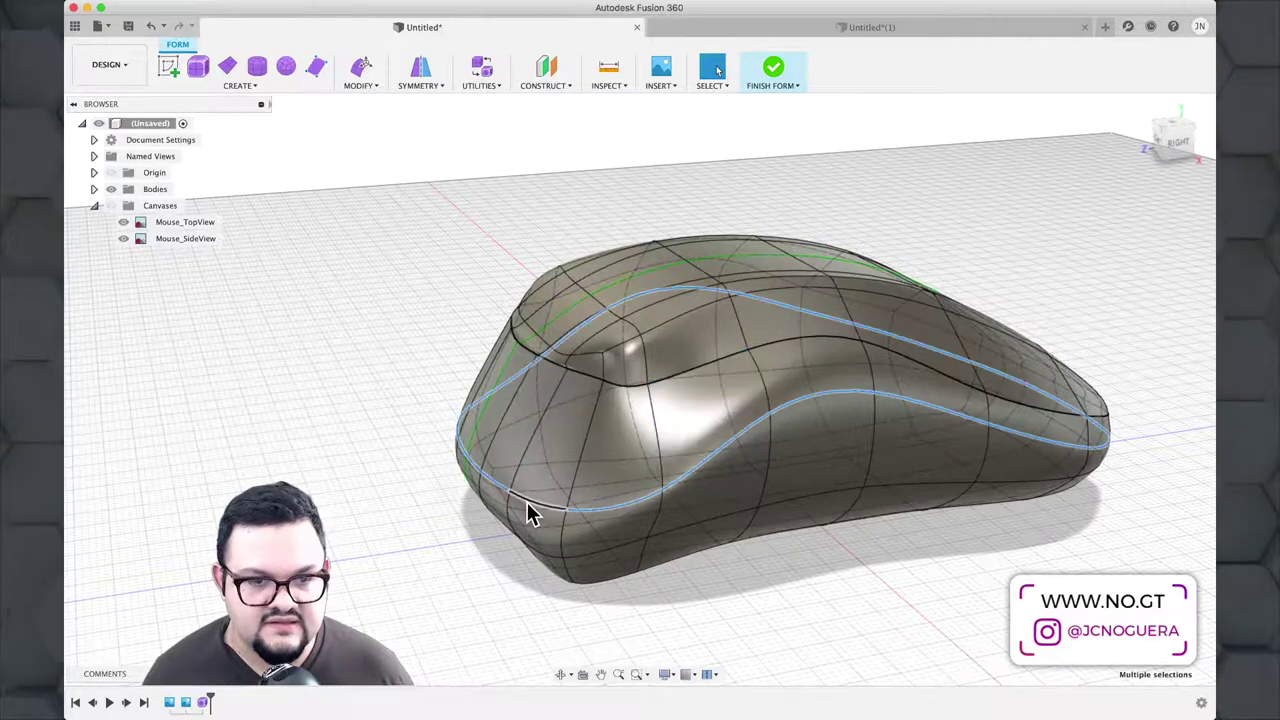
{"action": "left_click", "coordinate": [369, 84]}
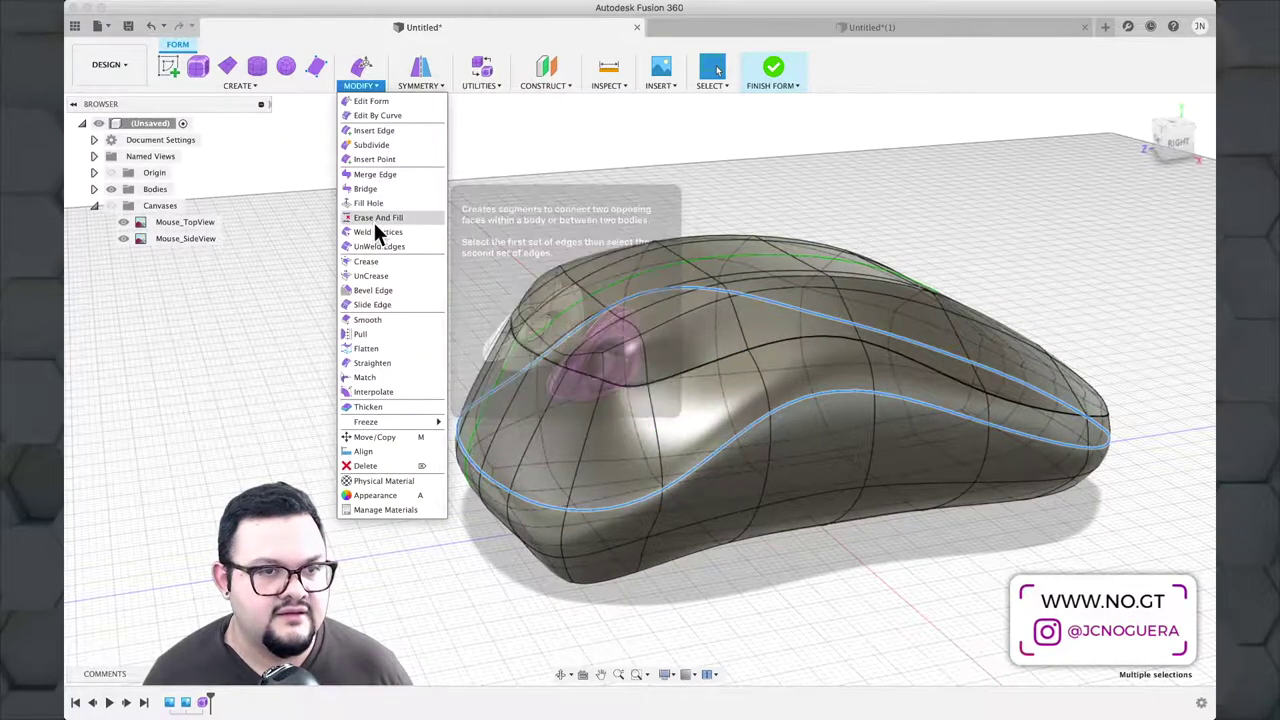
{"action": "left_click", "coordinate": [378, 260]}
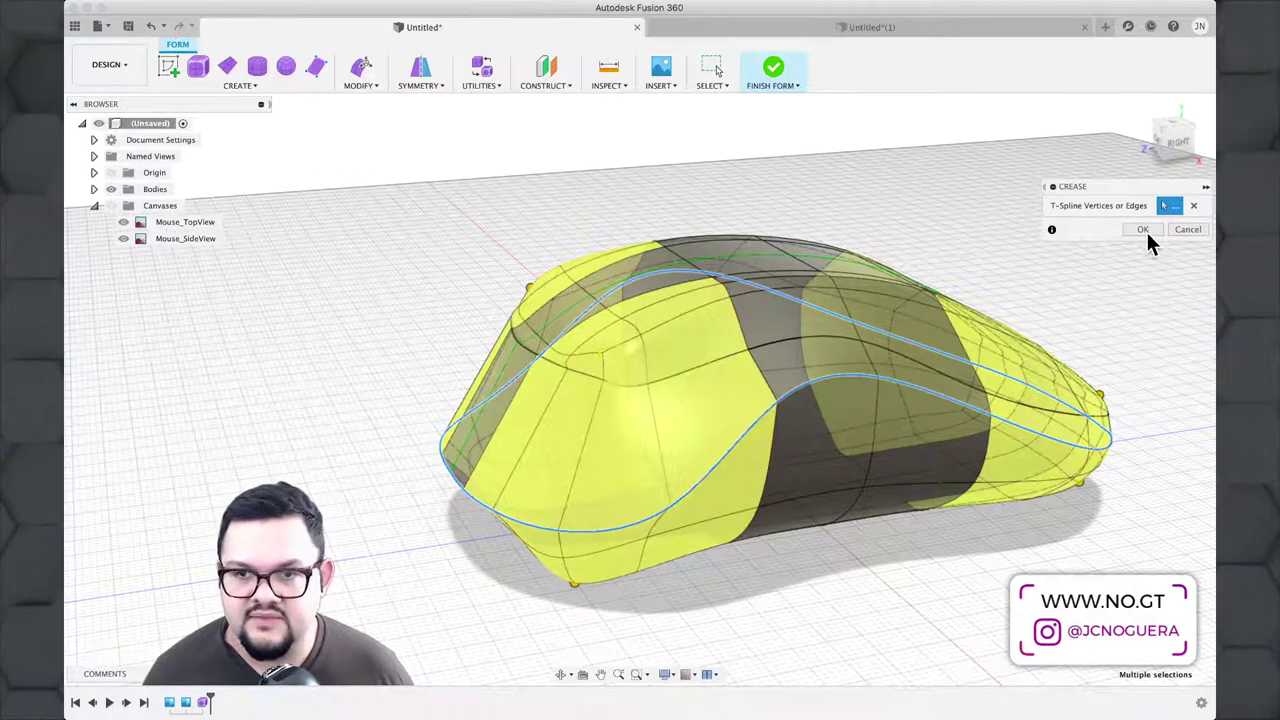
{"action": "left_click", "coordinate": [1146, 229]}
Step: Move the single vertex at the inner rear corner of the recess about 0.7 mm outward and 0.7 mm down
{"action": "middle_click_drag", "start_coordinate": [1068, 240], "coordinate": [780, 366], "text": "shift"}
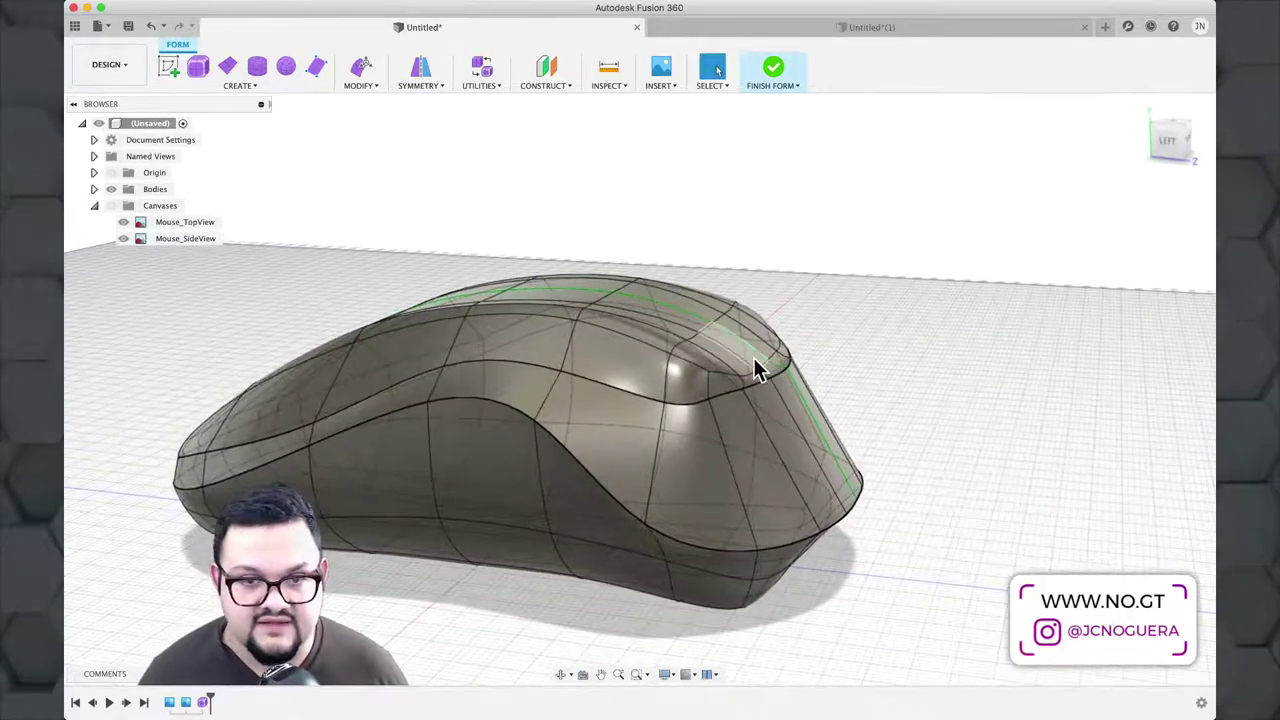
{"action": "scroll", "coordinate": [740, 367], "scroll_direction": "up", "scroll_amount": 5}
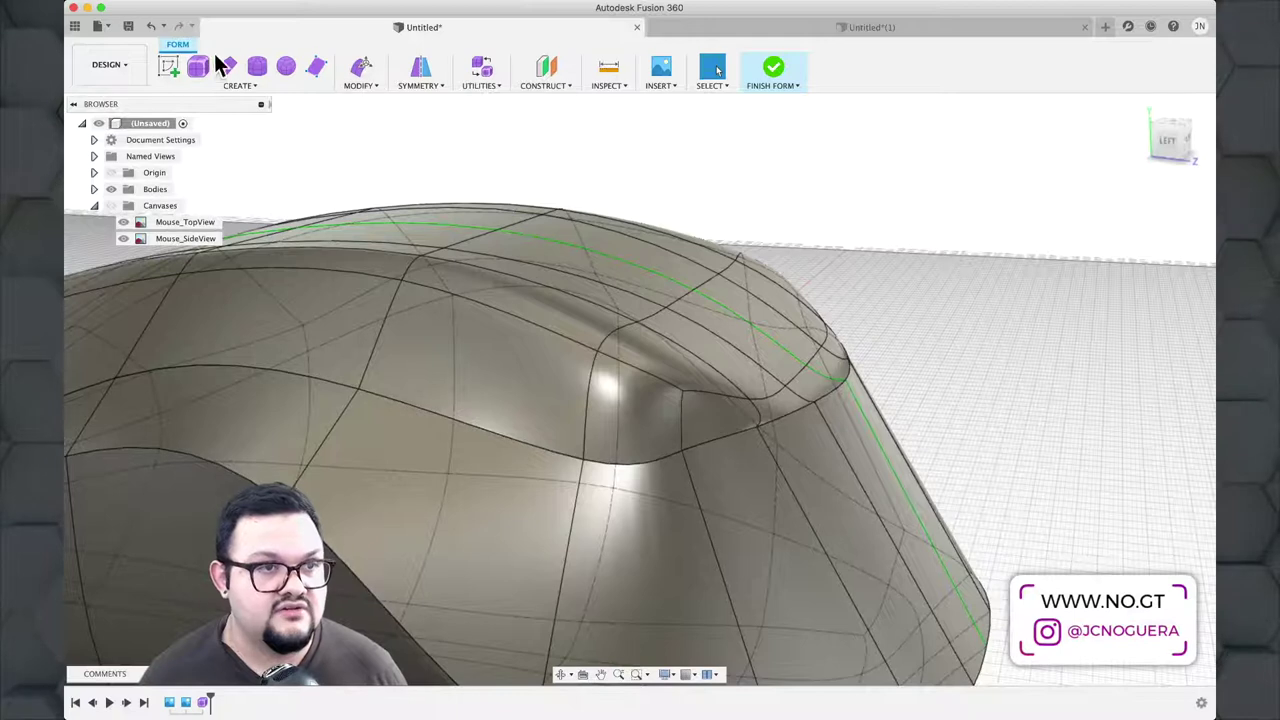
{"action": "left_click", "coordinate": [360, 68]}
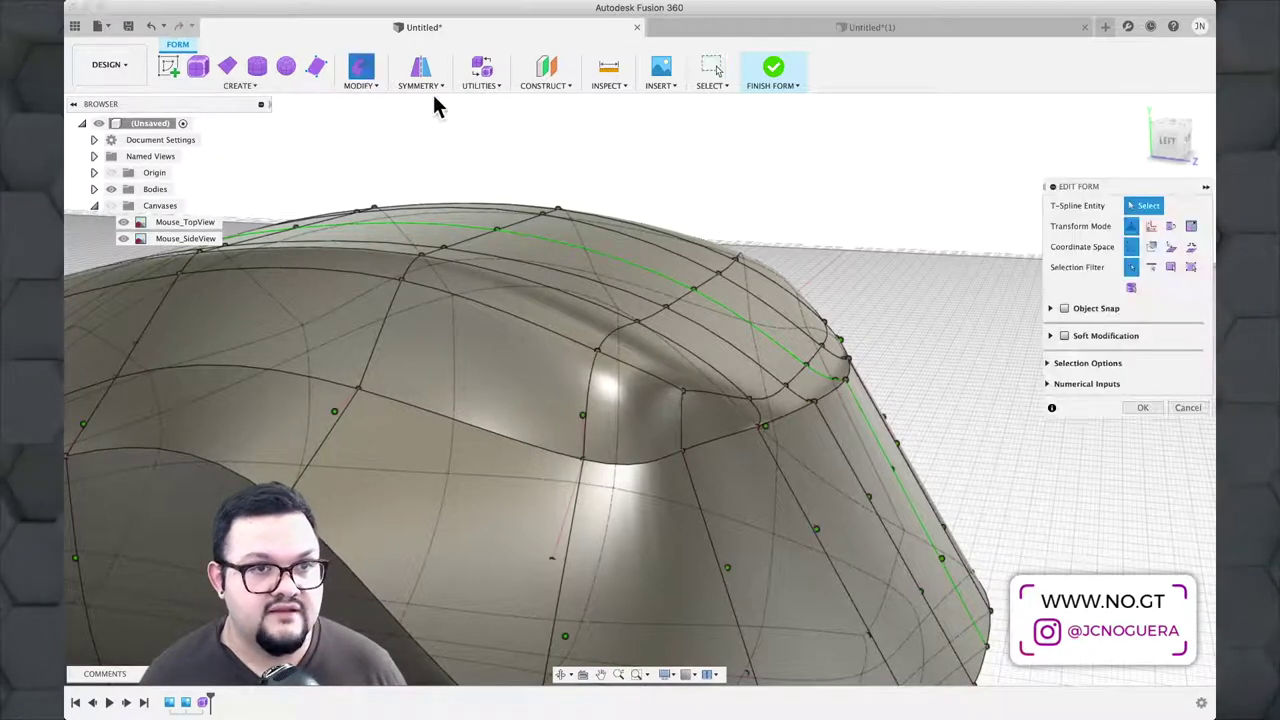
{"action": "left_click", "coordinate": [686, 394]}
{"action": "middle_click_drag", "start_coordinate": [694, 371], "coordinate": [655, 391], "text": "shift"}
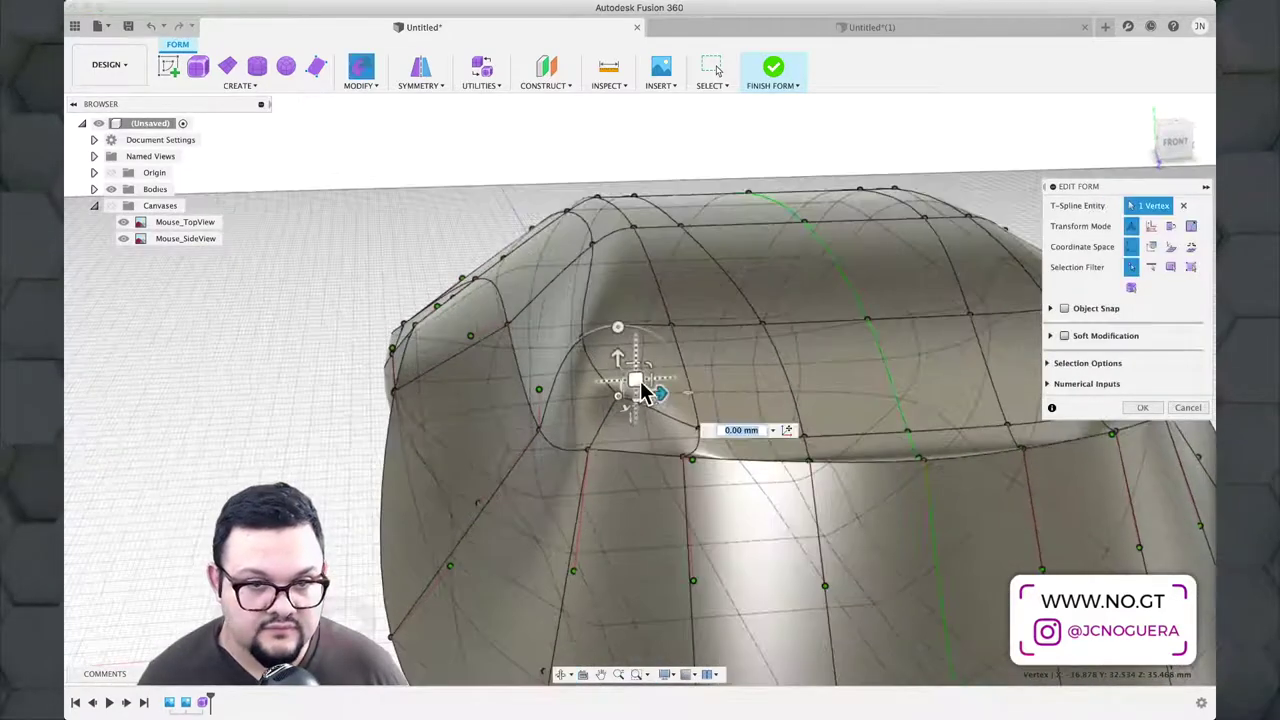
{"action": "left_click_drag", "start_coordinate": [655, 391], "coordinate": [610, 418]}
{"action": "middle_click_drag", "start_coordinate": [610, 418], "coordinate": [800, 337], "text": "shift"}
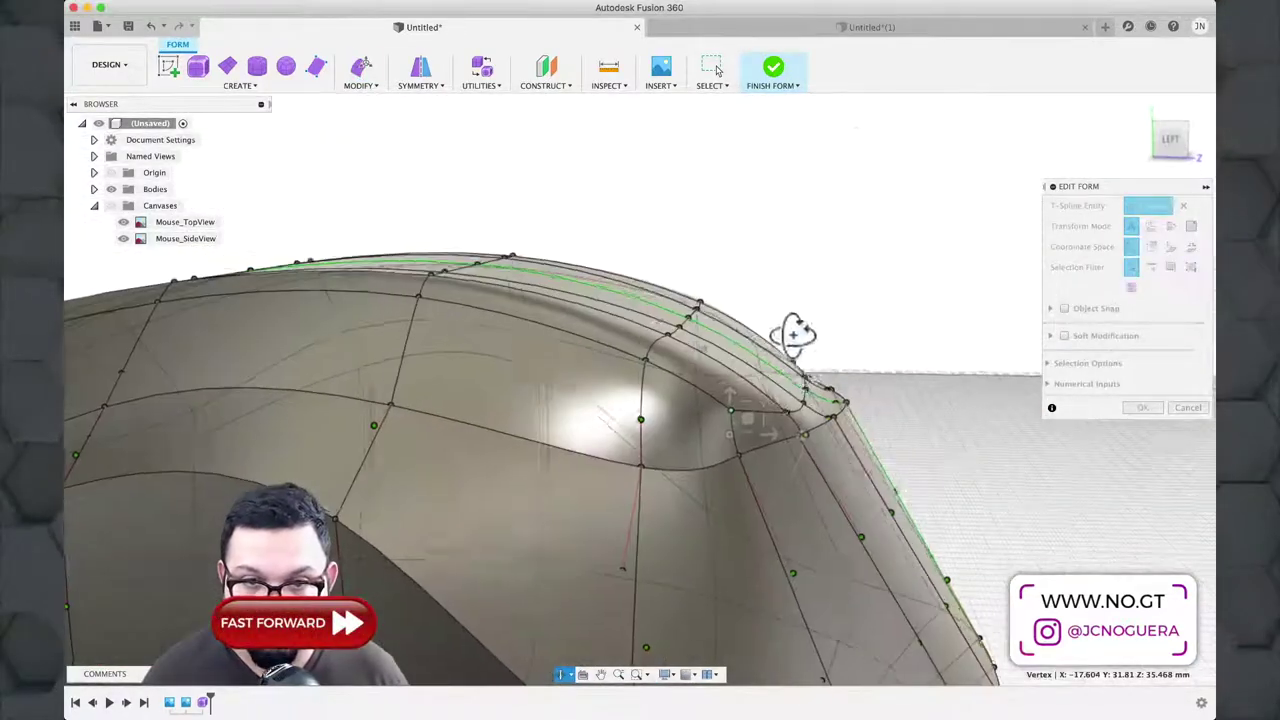
Step: Reposition the neighbouring vertices along the upper rear rim to smooth the area beside the creased corner, and finish editing the form
{"action": "left_click", "coordinate": [805, 408]}
{"action": "middle_click_drag", "start_coordinate": [805, 415], "coordinate": [791, 403], "text": "shift"}
{"action": "left_click", "coordinate": [849, 374], "text": "shift"}
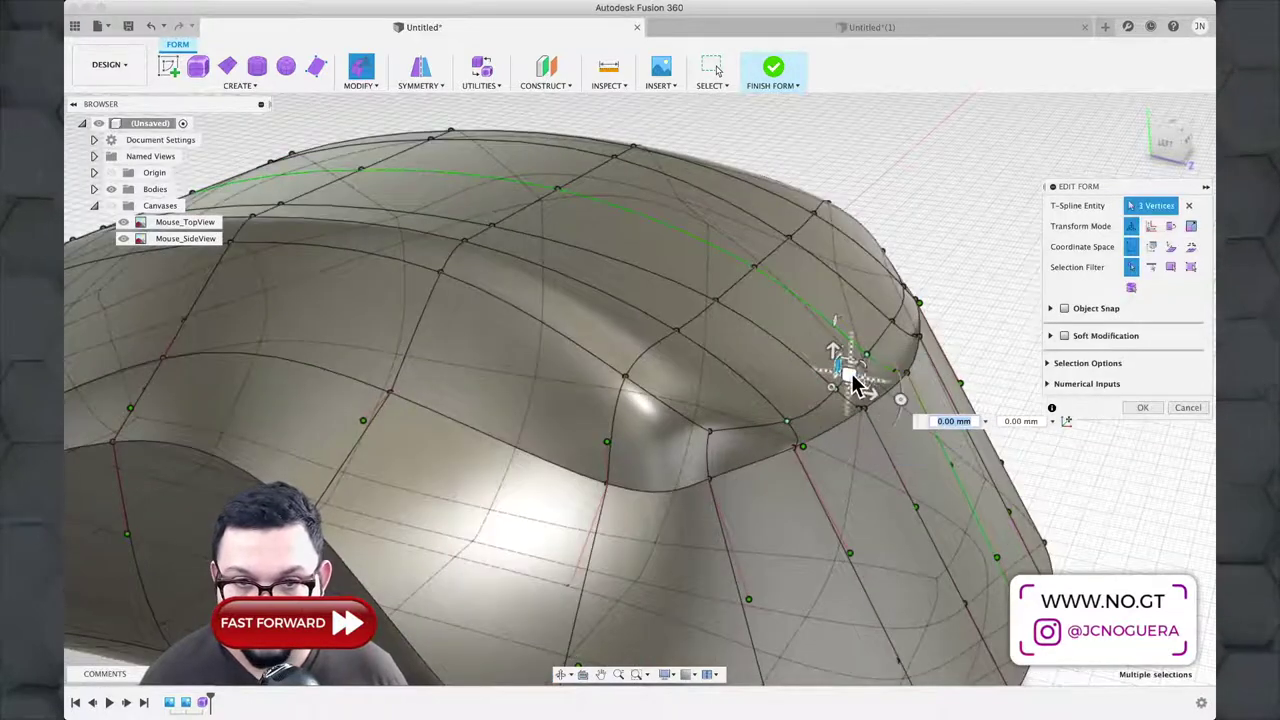
{"action": "left_click_drag", "start_coordinate": [849, 374], "coordinate": [855, 368]}
{"action": "middle_click_drag", "start_coordinate": [857, 370], "coordinate": [791, 451], "text": "shift"}
{"action": "left_click", "coordinate": [812, 440]}
{"action": "left_click_drag", "start_coordinate": [812, 440], "coordinate": [838, 462]}
{"action": "left_click", "coordinate": [811, 449]}
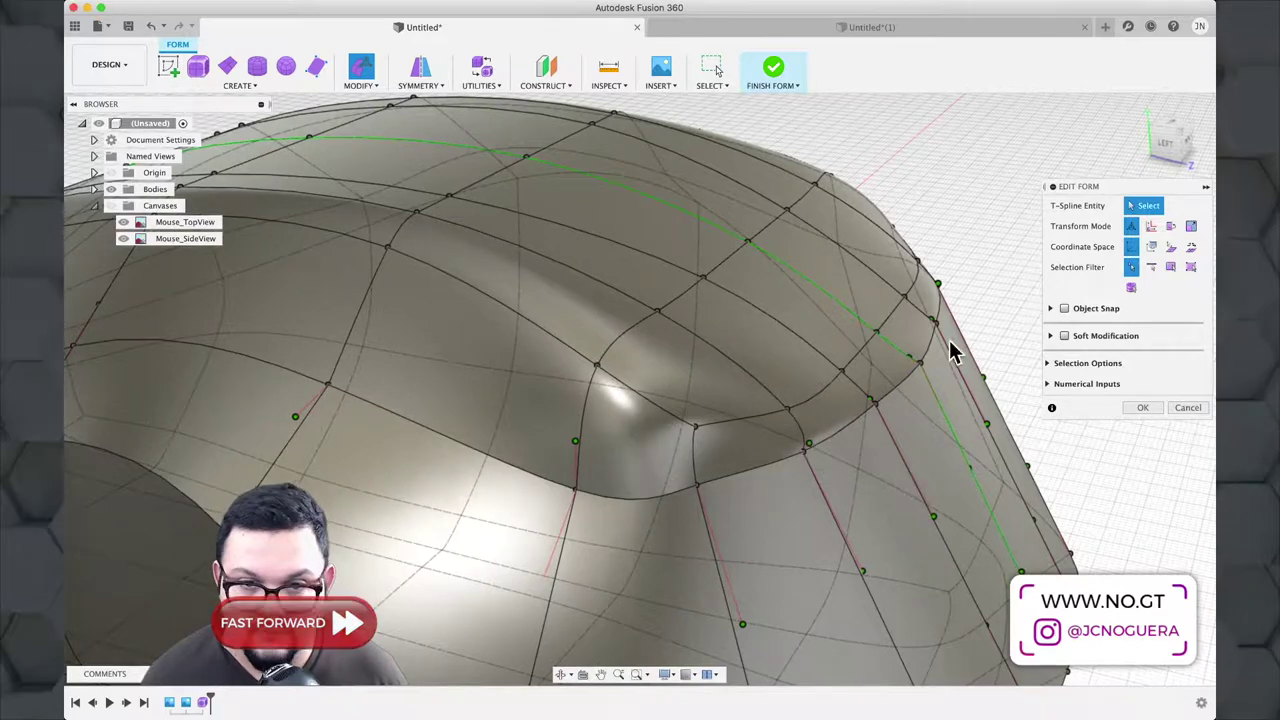
{"action": "middle_click_drag", "start_coordinate": [951, 349], "coordinate": [737, 403], "text": "shift"}
{"action": "scroll", "coordinate": [709, 380], "scroll_direction": "down", "scroll_amount": 10}
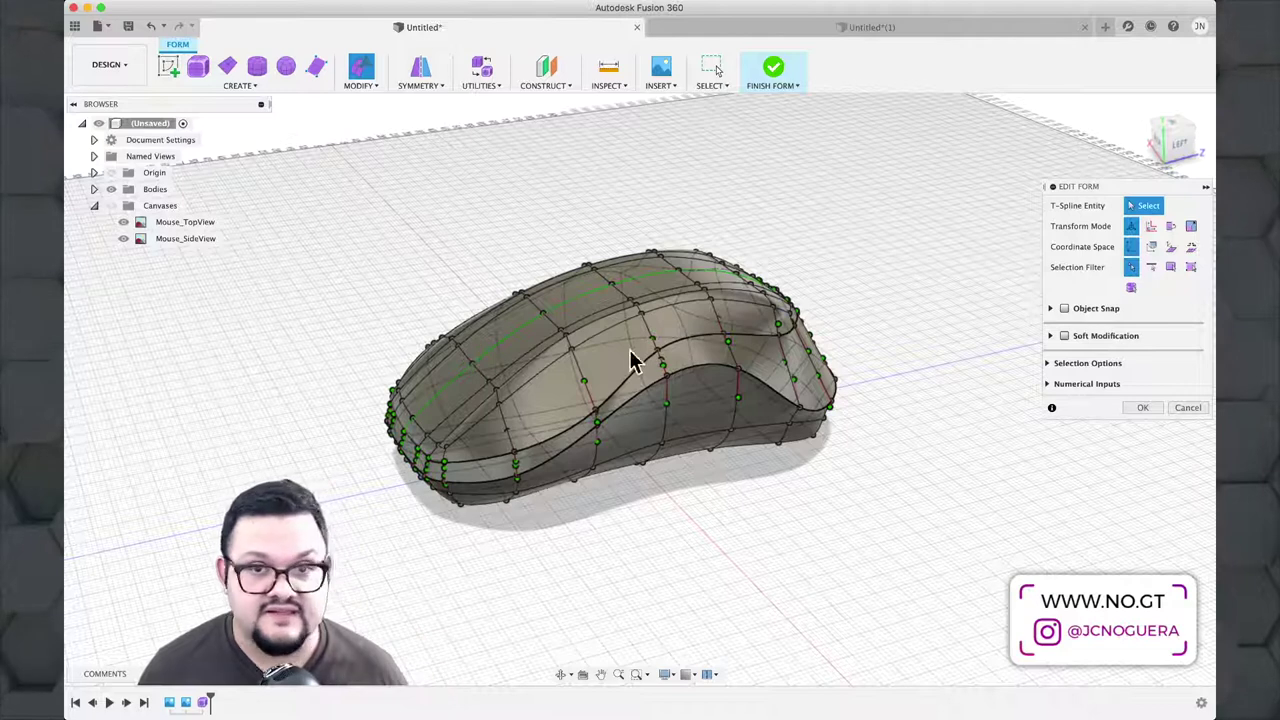
{"action": "left_click", "coordinate": [1141, 407]}
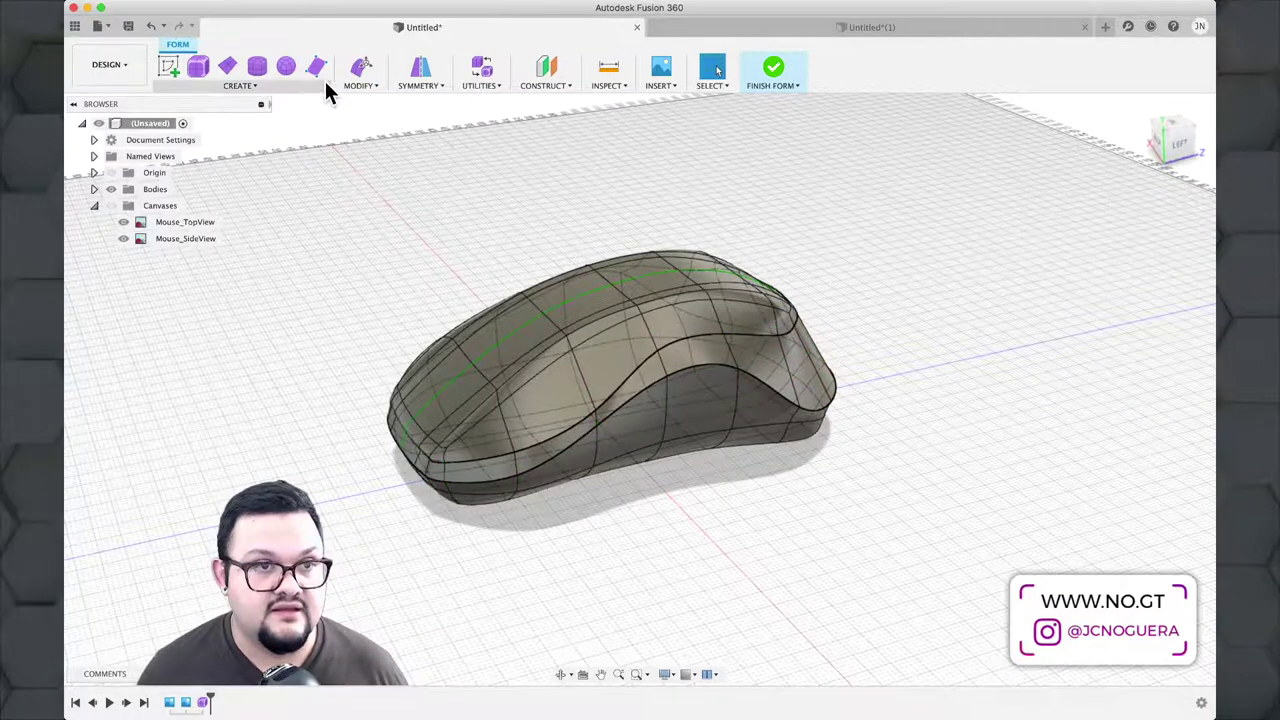
Step: Try a 15 mm extrusion of one upper face beside the symmetry line in the front half, and discard it
{"action": "left_click", "coordinate": [245, 86]}
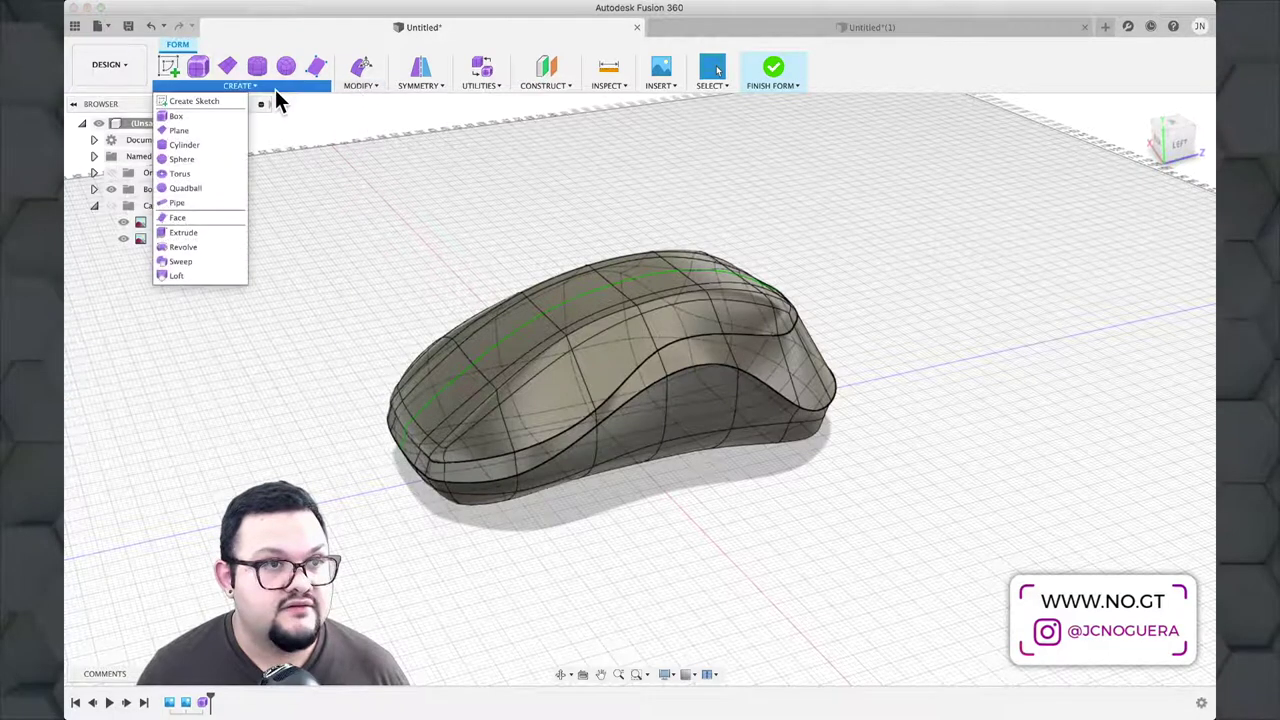
{"action": "left_click", "coordinate": [194, 231]}
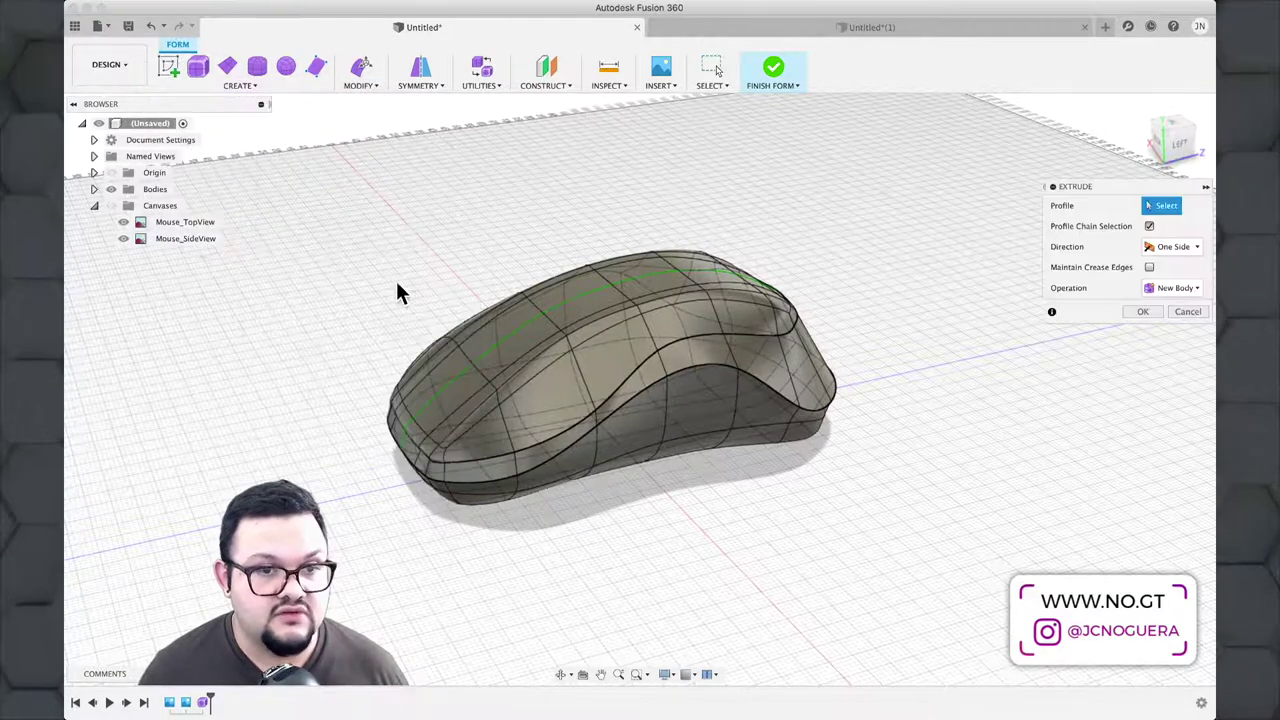
{"action": "left_click", "coordinate": [517, 343]}
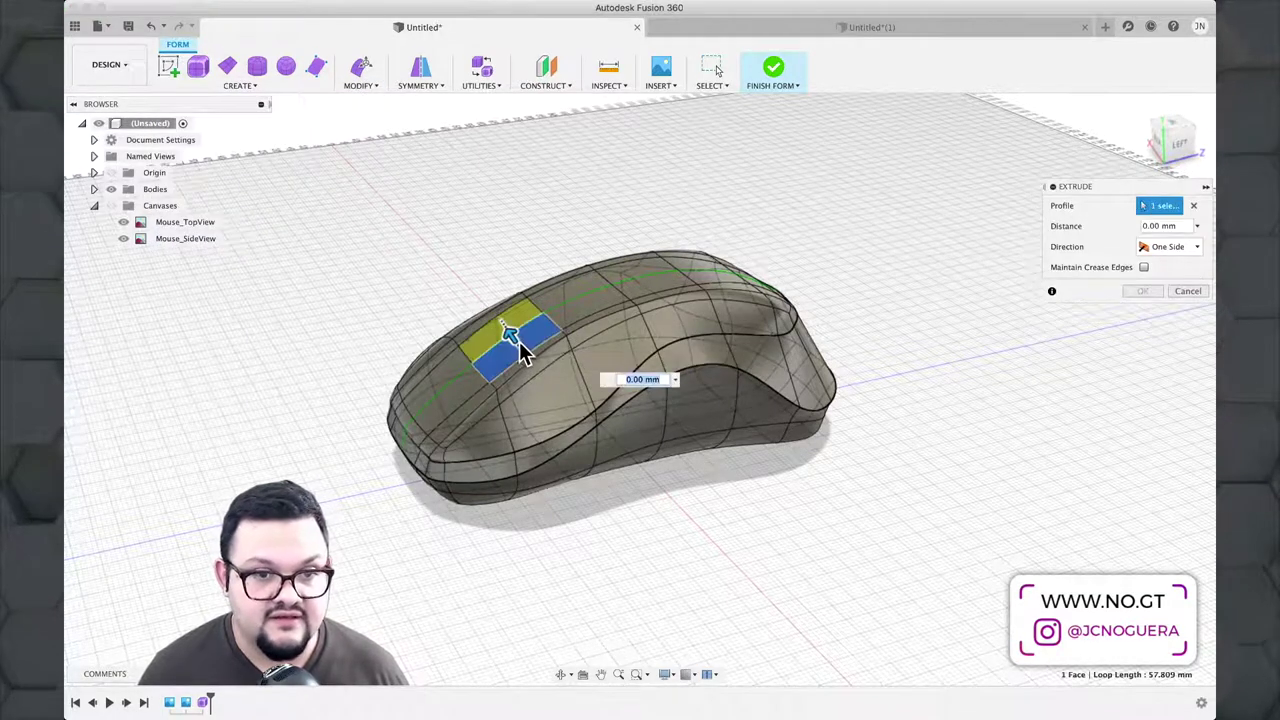
{"action": "left_click_drag", "start_coordinate": [510, 335], "coordinate": [507, 282]}
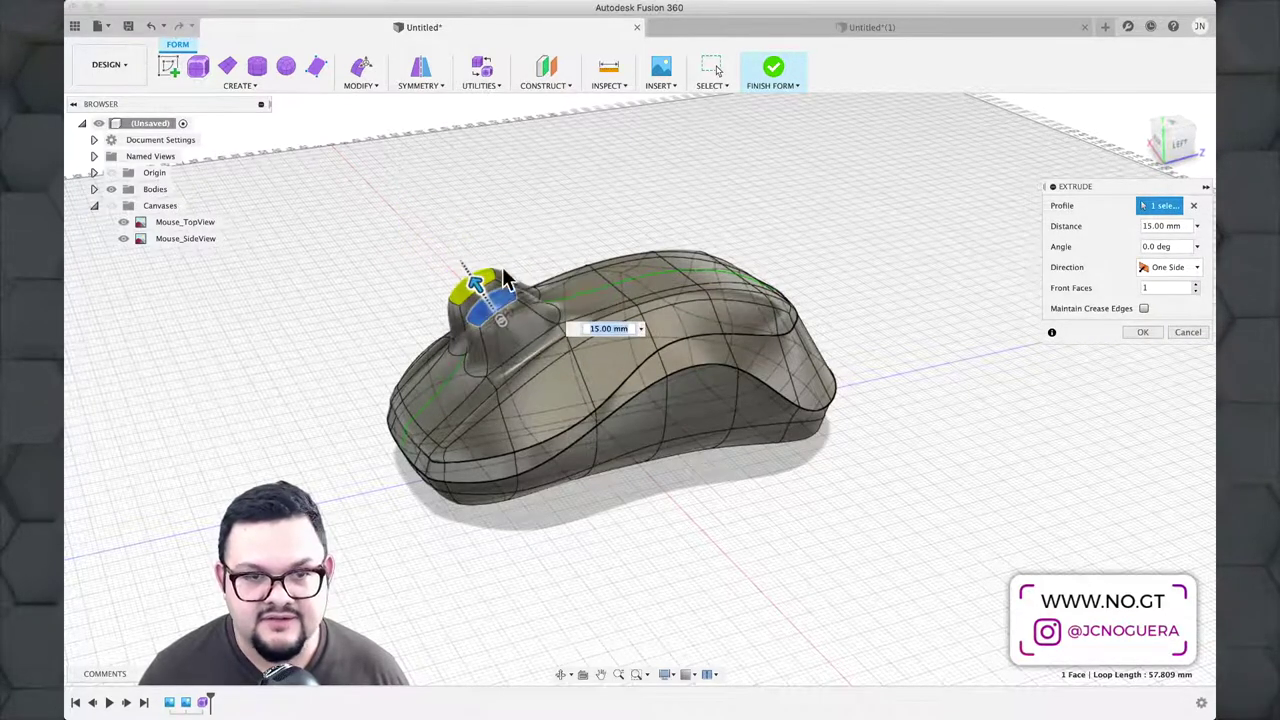
{"action": "left_click", "coordinate": [1190, 330]}
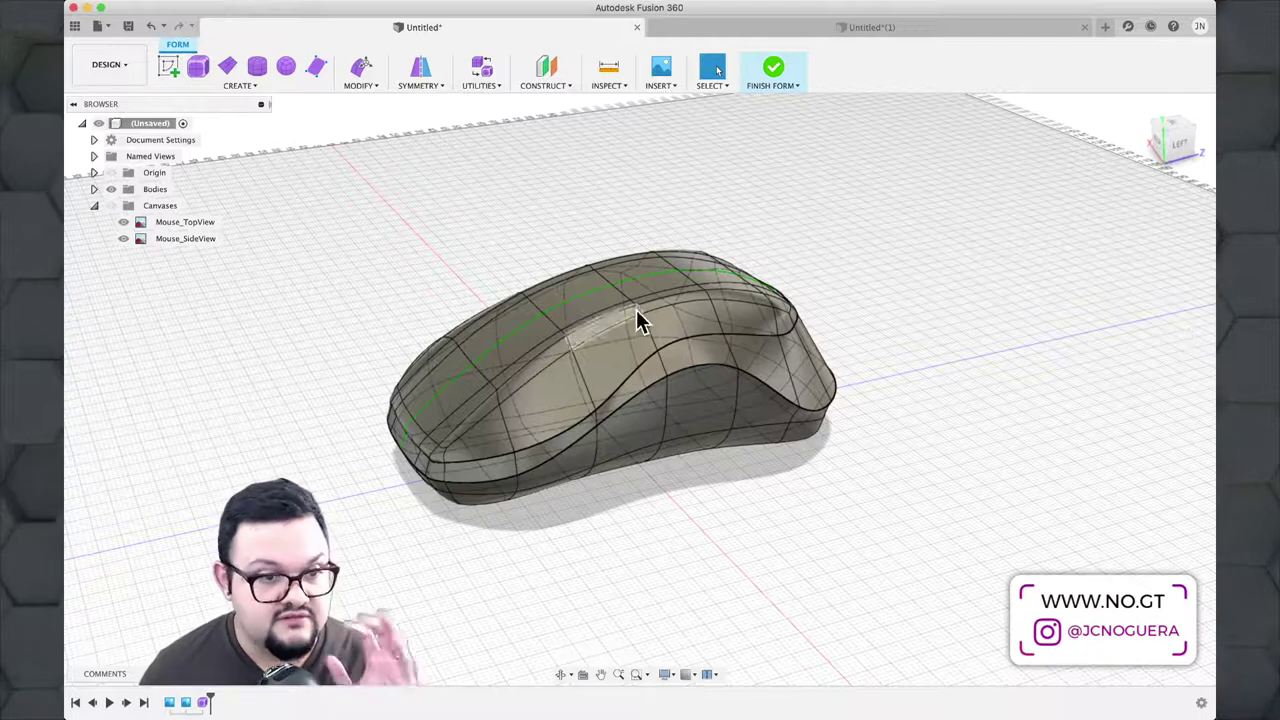
Step: Finish editing the T-Spline form so the mouse becomes a solid body, and check its shape from behind
{"action": "scroll", "coordinate": [615, 314], "scroll_direction": "up", "scroll_amount": 1}
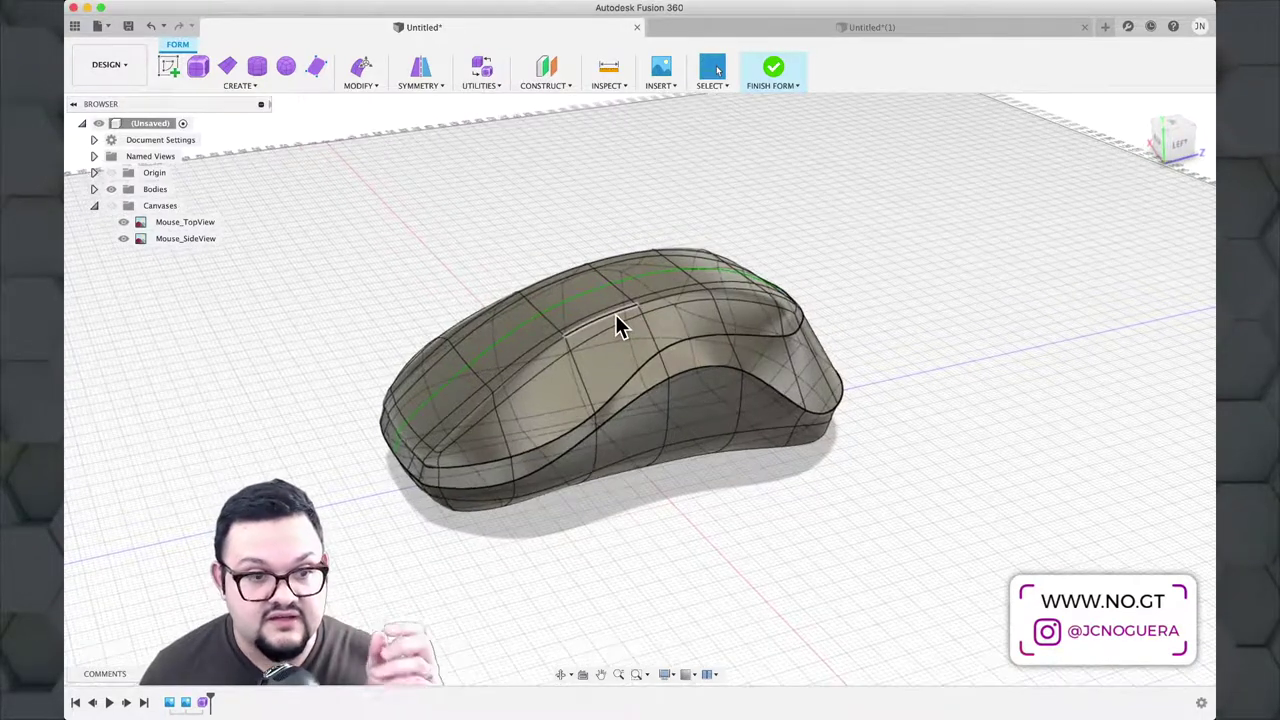
{"action": "left_click", "coordinate": [773, 70]}
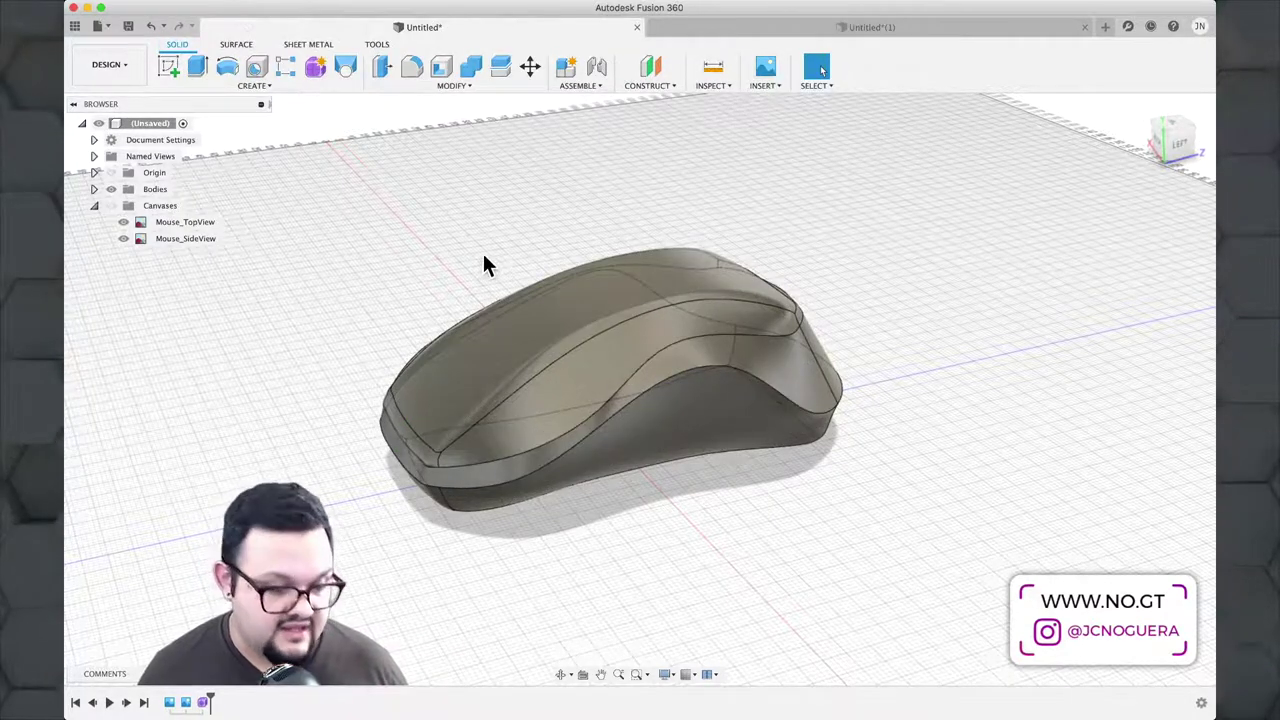
{"action": "middle_click_drag", "start_coordinate": [483, 263], "coordinate": [590, 236], "text": "shift"}
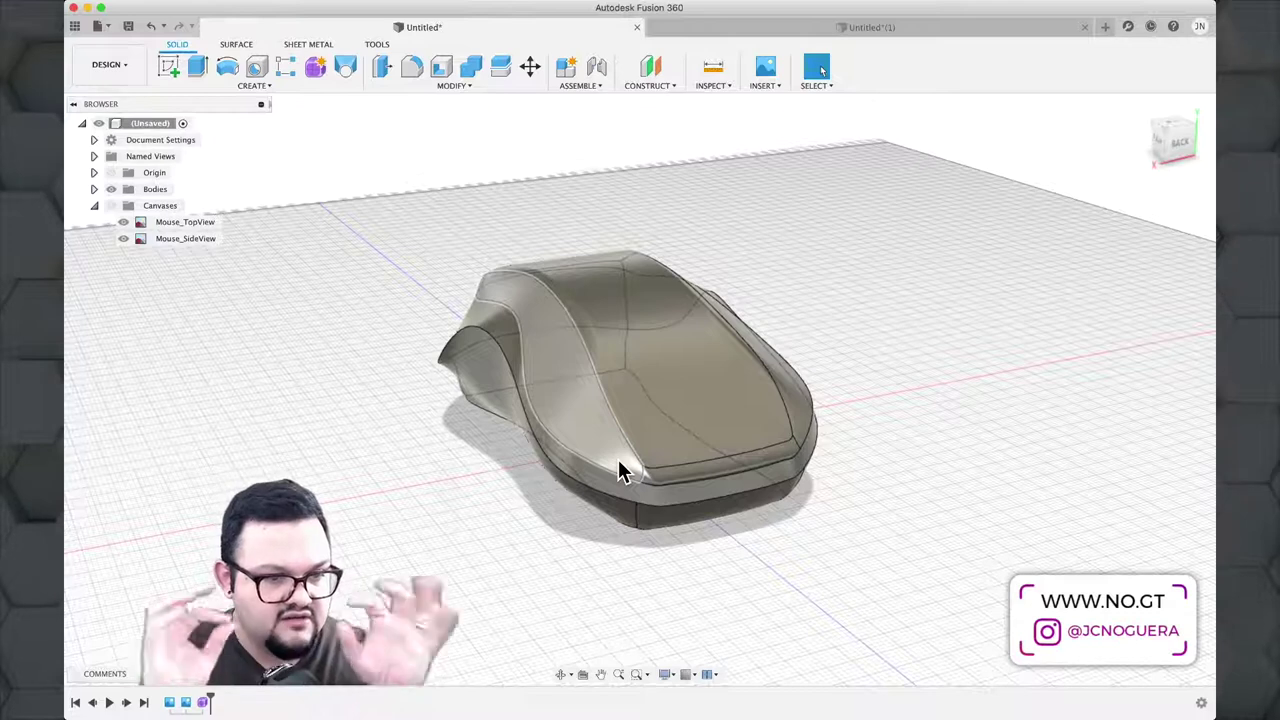
{"action": "scroll", "coordinate": [580, 500], "scroll_direction": "up", "scroll_amount": 3}
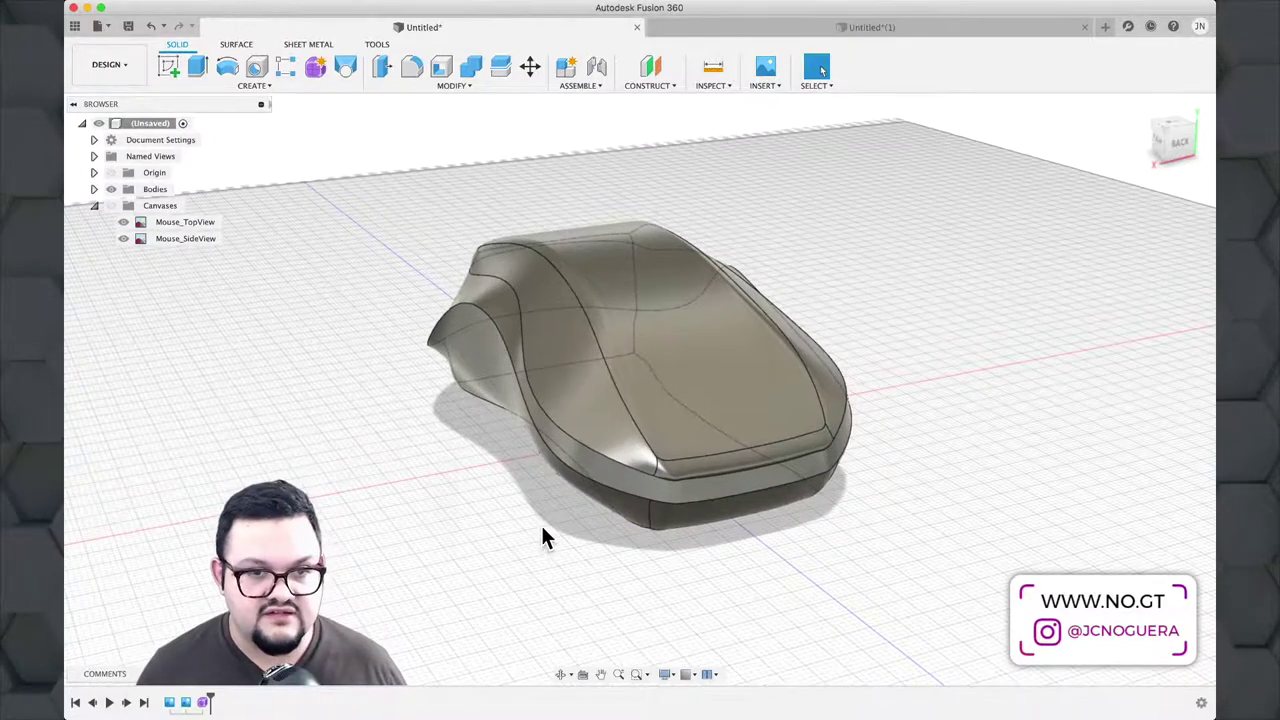
{"action": "middle_click_drag", "start_coordinate": [543, 530], "coordinate": [392, 460], "text": "shift"}
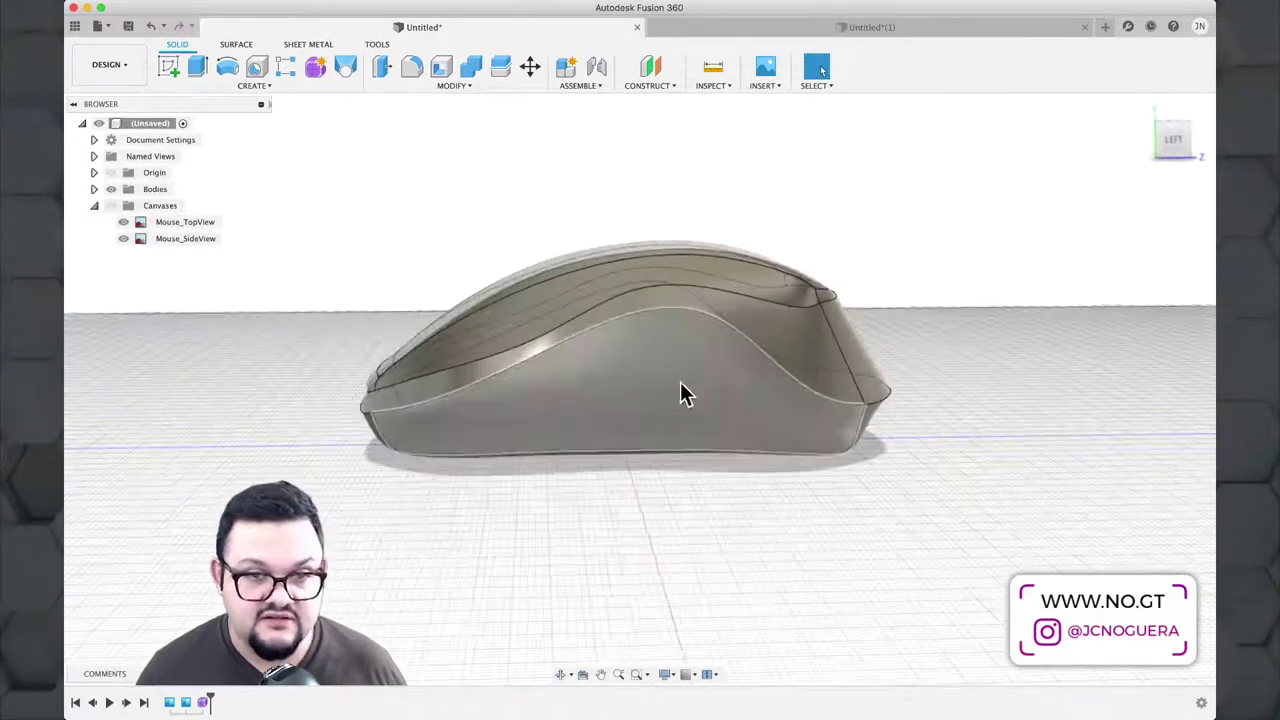
Step: Sketch a rectangle about 109 mm by 9 mm on the lengthwise symmetry plane, overlapping the underside of the mouse along its full length
{"action": "left_click", "coordinate": [1171, 149]}
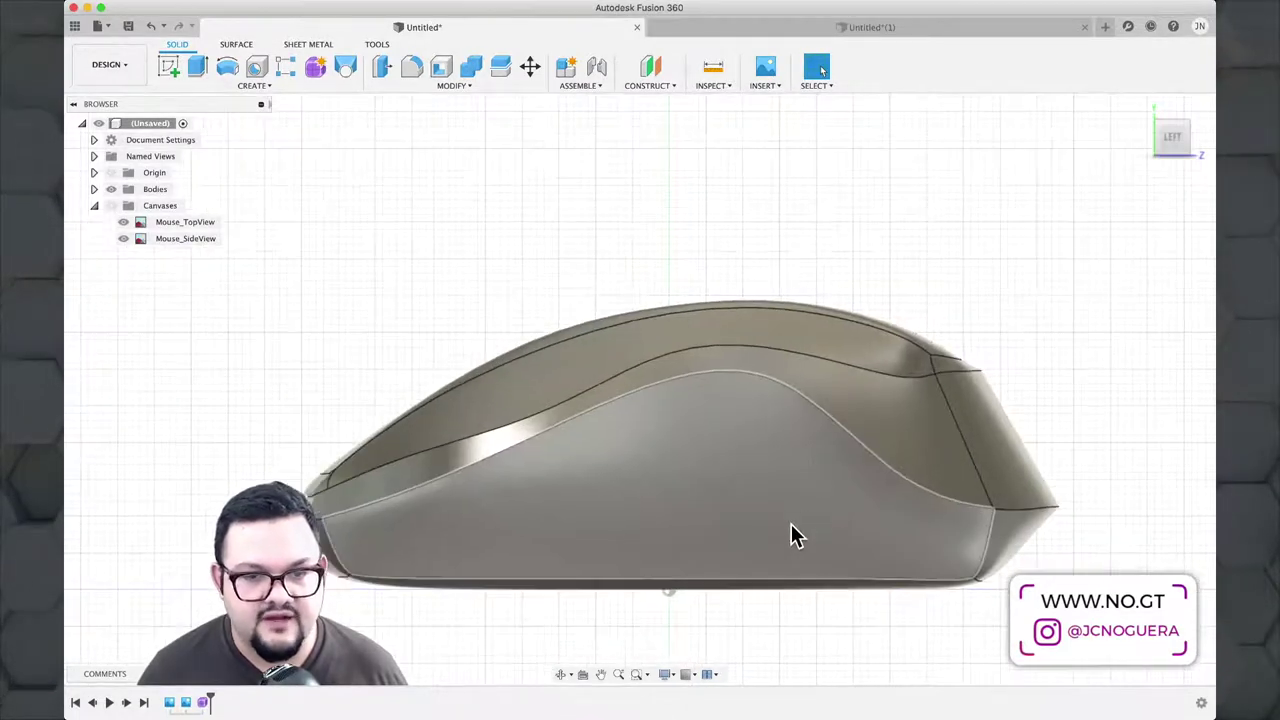
{"action": "scroll", "coordinate": [791, 530], "scroll_direction": "down", "scroll_amount": 2}
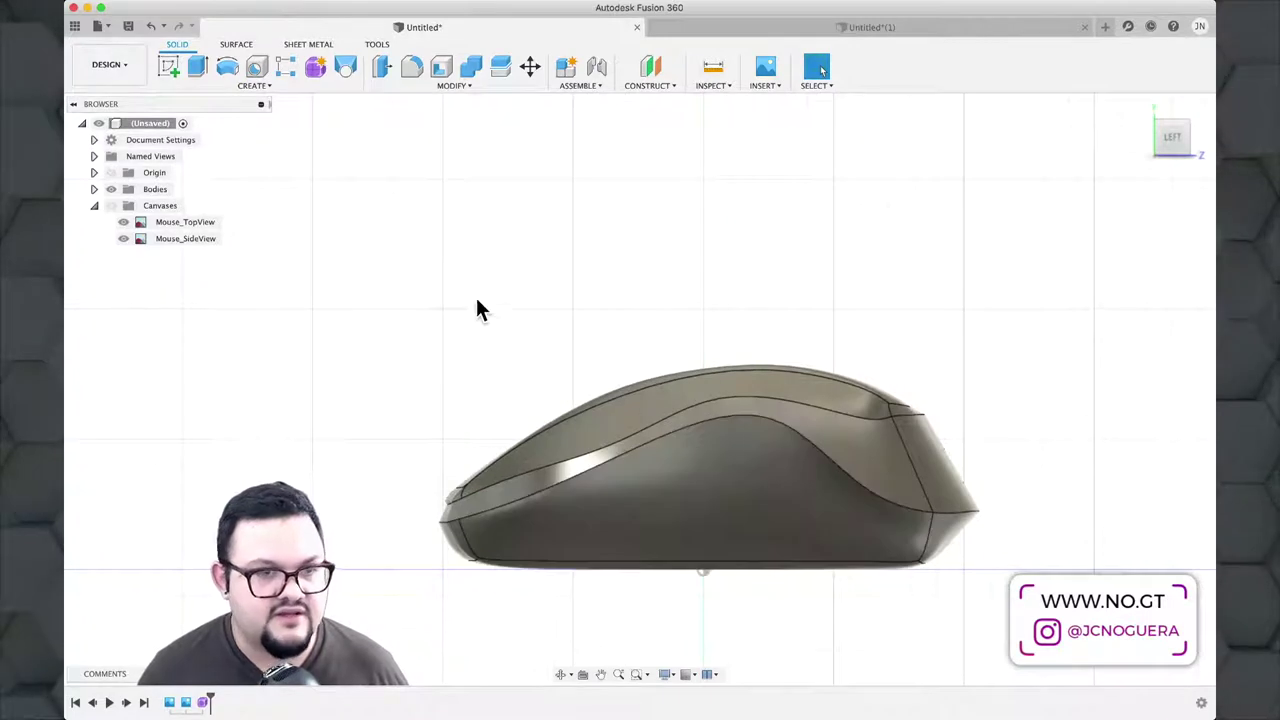
{"action": "left_click", "coordinate": [172, 66]}
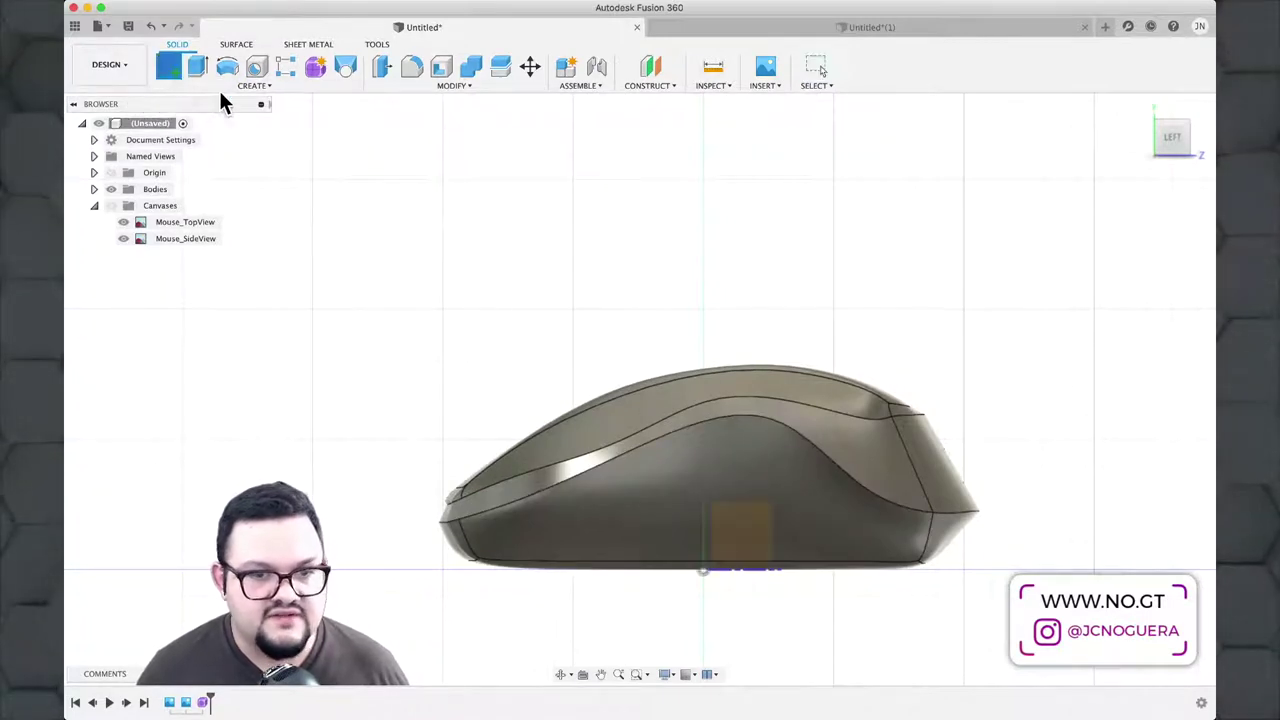
{"action": "left_click", "coordinate": [737, 530]}
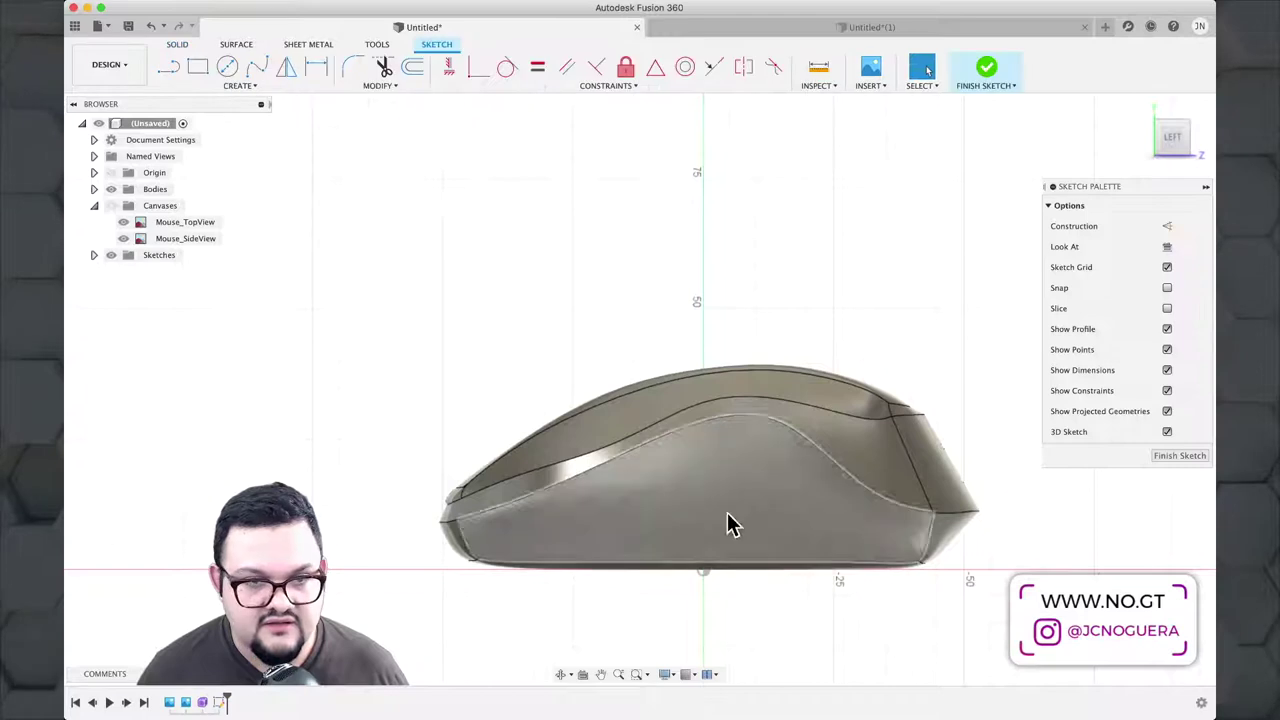
{"action": "left_click", "coordinate": [197, 66]}
{"action": "left_click", "coordinate": [420, 605]}
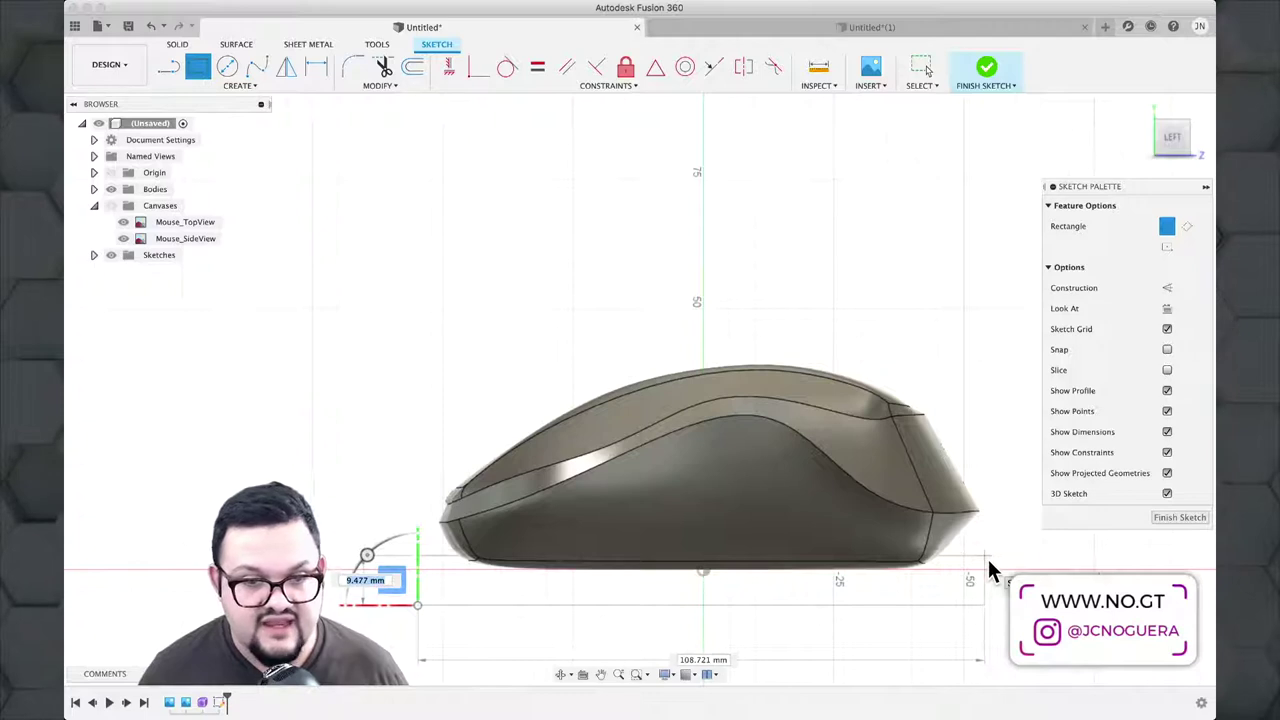
{"action": "left_click", "coordinate": [984, 557]}
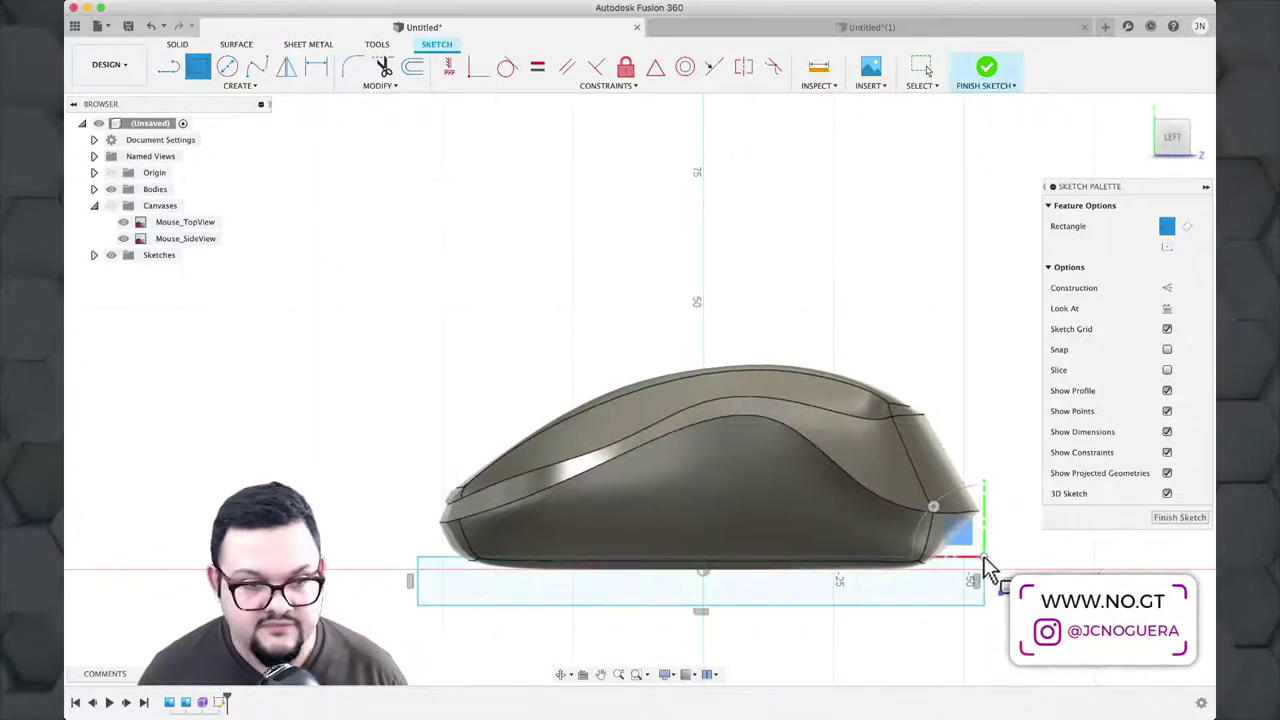
{"action": "key", "text": "Escape"}
Step: Extrude the rectangle as a symmetric 50 mm cut through the body to give the mouse a flat base
{"action": "left_click", "coordinate": [923, 586]}
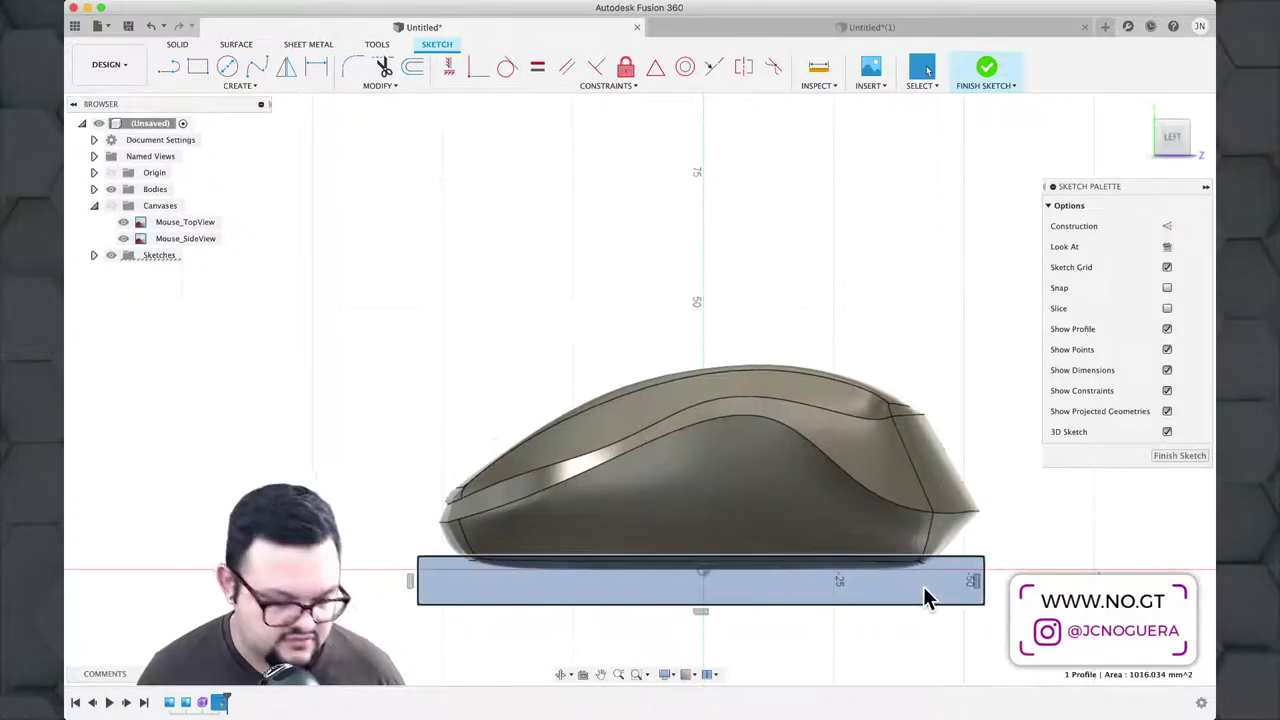
{"action": "scroll", "coordinate": [915, 586], "scroll_direction": "down", "scroll_amount": 2}
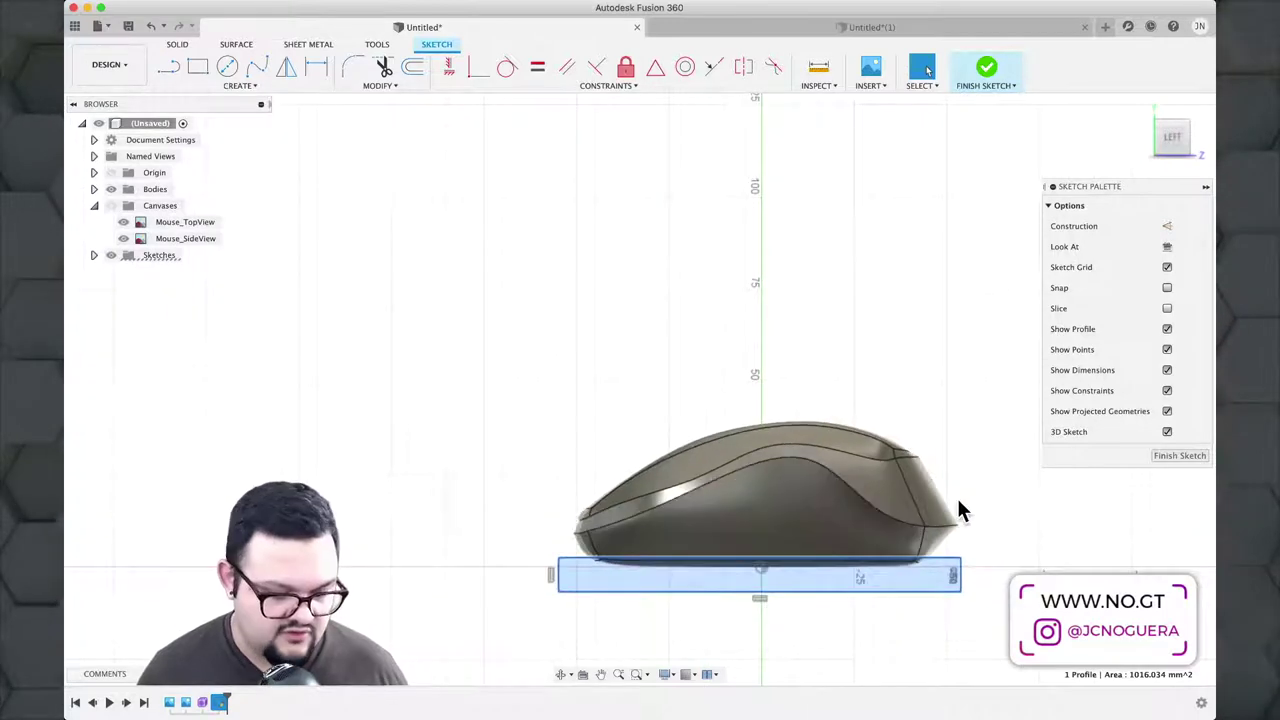
{"action": "middle_click_drag", "start_coordinate": [956, 495], "coordinate": [806, 543], "text": "shift"}
{"action": "key", "text": "e"}
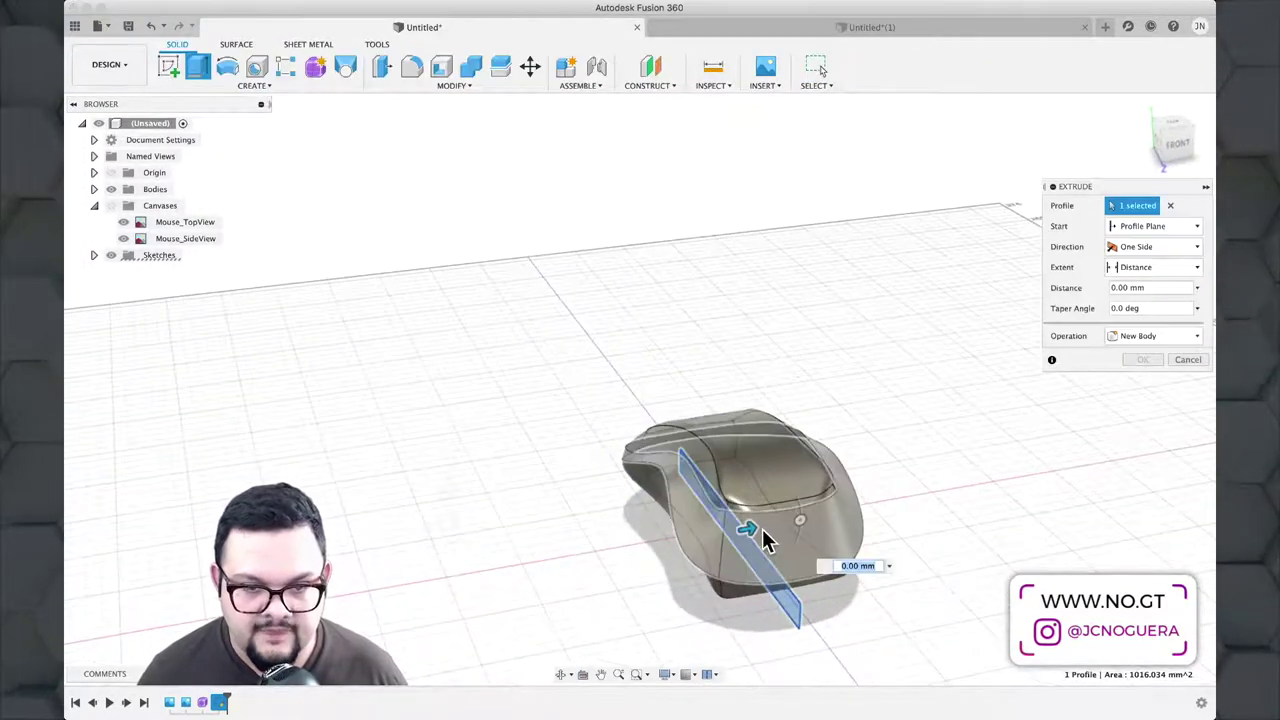
{"action": "left_click_drag", "start_coordinate": [763, 532], "coordinate": [894, 518]}
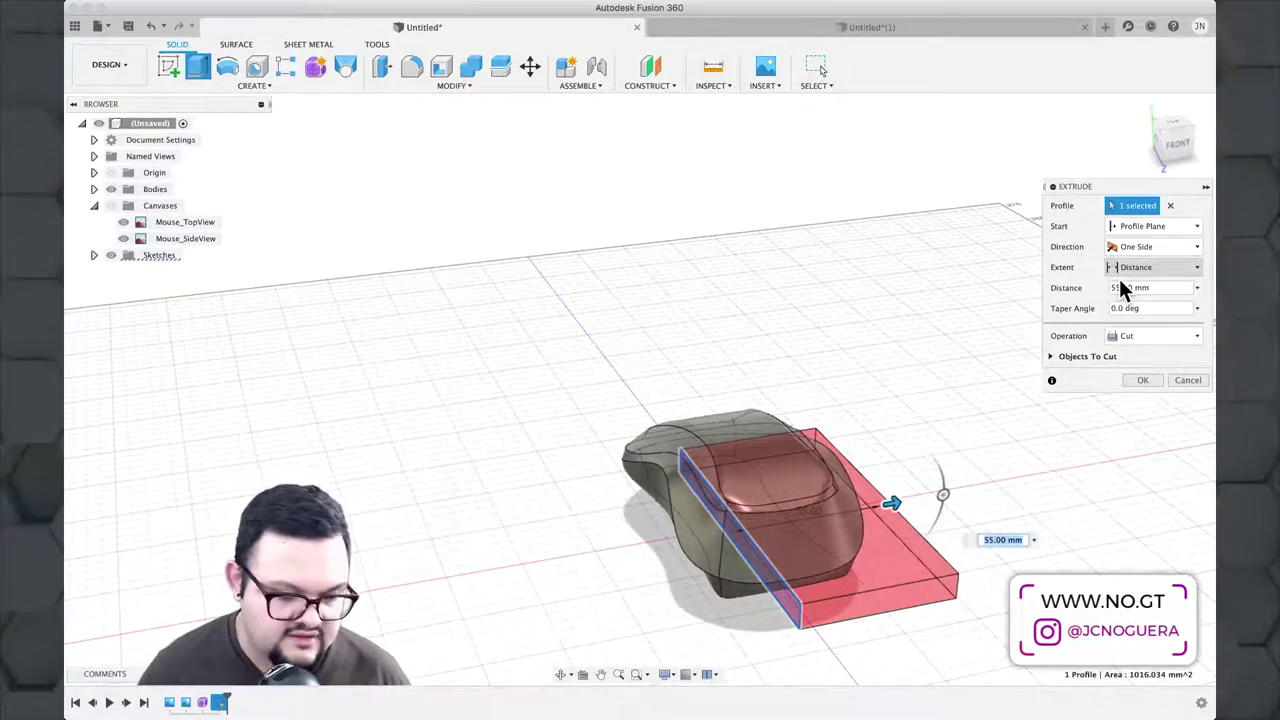
{"action": "type", "text": "50"}
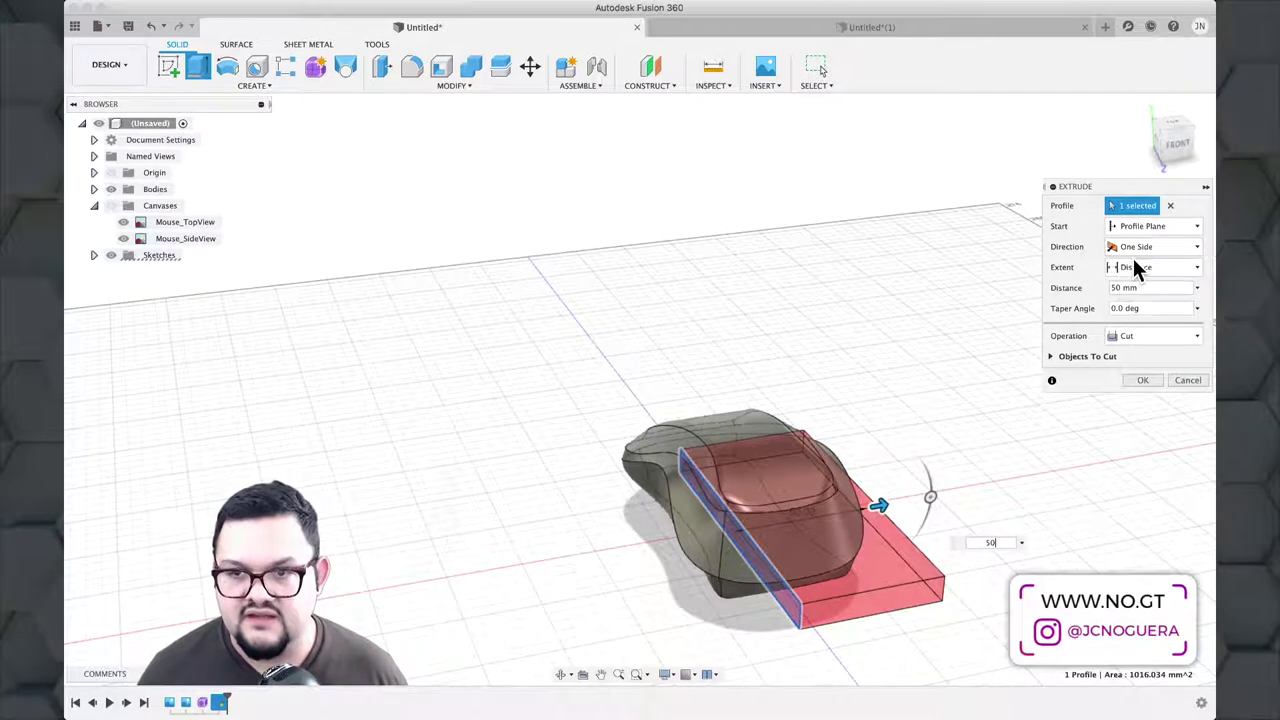
{"action": "left_click", "coordinate": [1138, 246]}
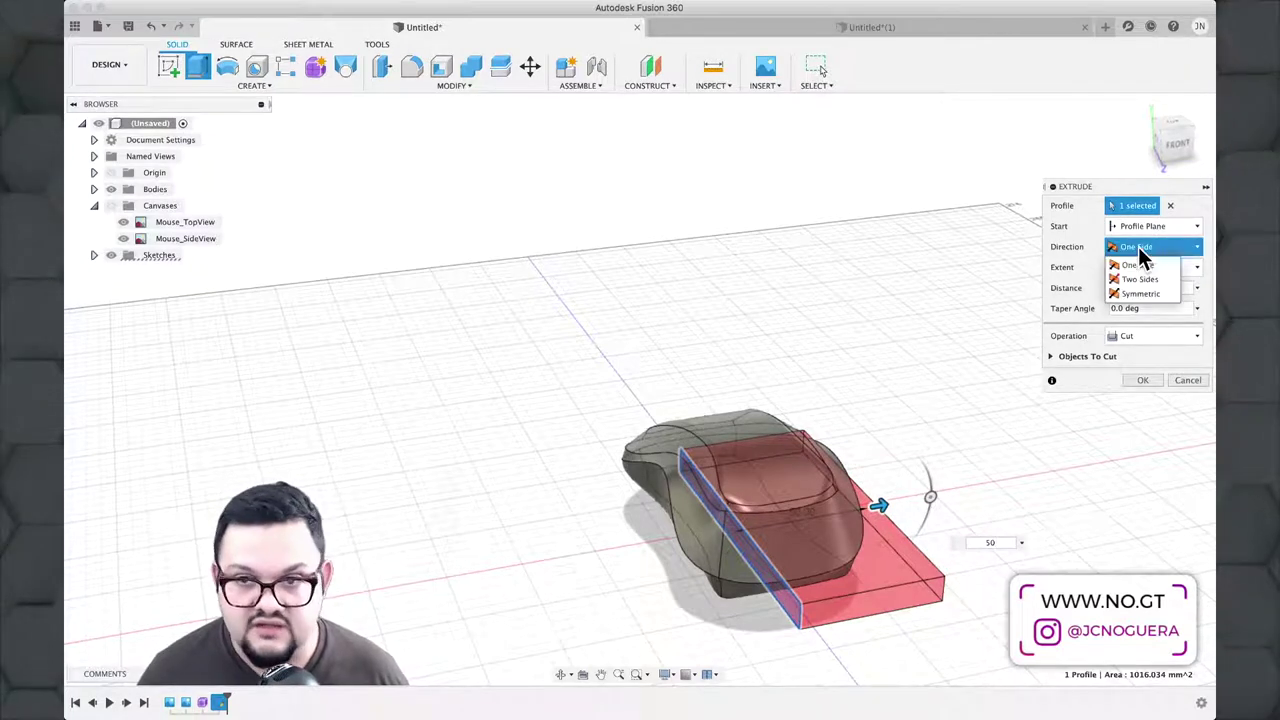
{"action": "left_click", "coordinate": [1153, 293]}
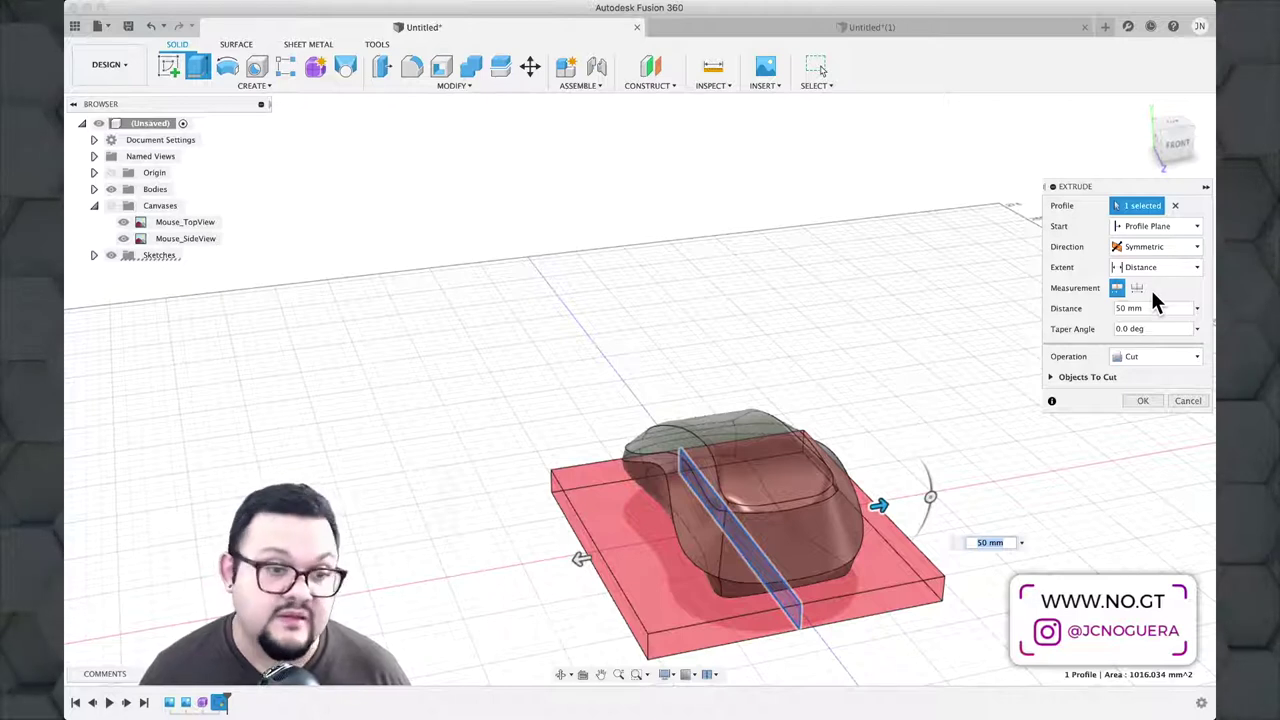
{"action": "left_click", "coordinate": [1143, 400]}
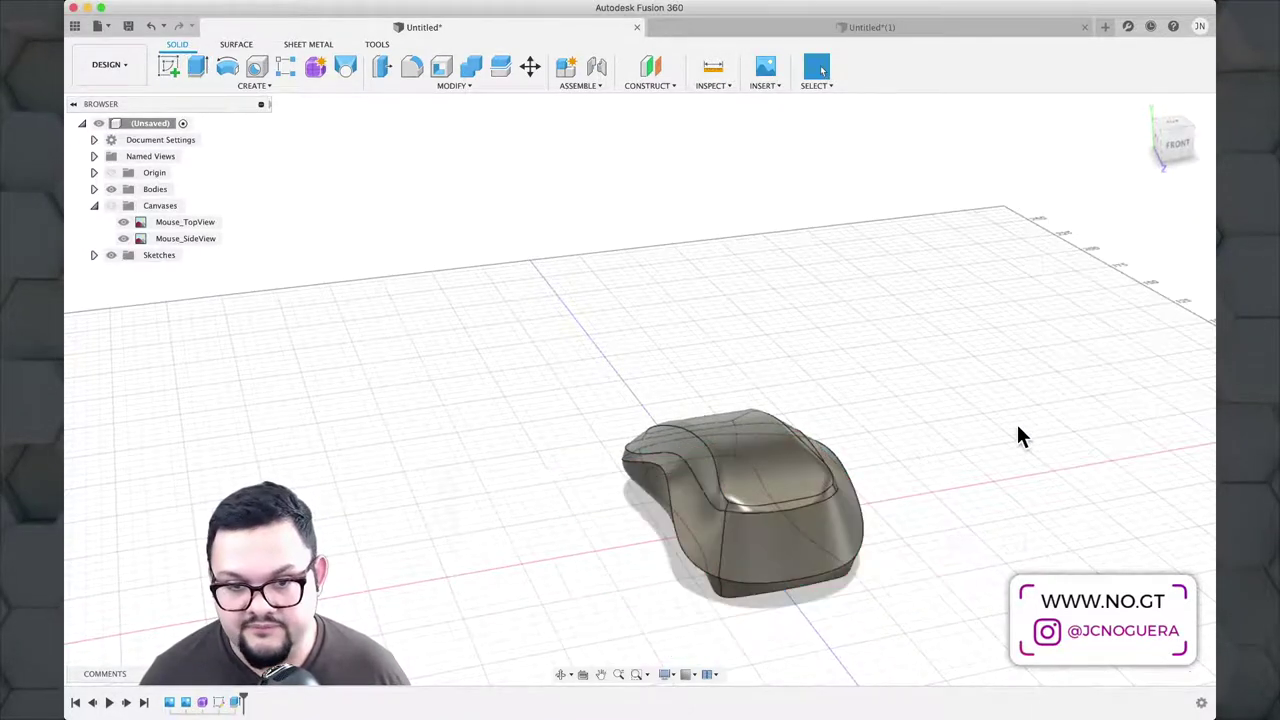
Step: Shell the entire mouse body with a 3 mm inside wall thickness, without removing any face
{"action": "middle_click_drag", "start_coordinate": [931, 420], "coordinate": [831, 477], "text": "shift"}
{"action": "scroll", "coordinate": [780, 525], "scroll_direction": "up", "scroll_amount": 3}
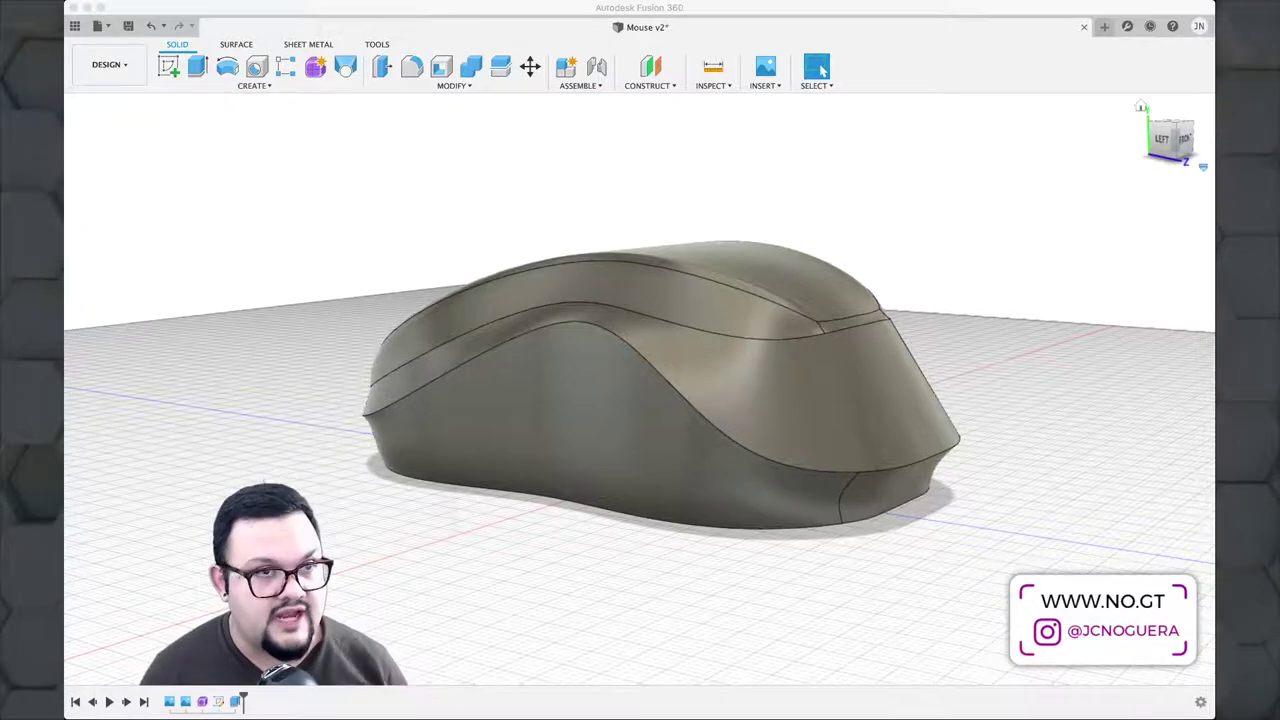
{"action": "left_click", "coordinate": [435, 150]}
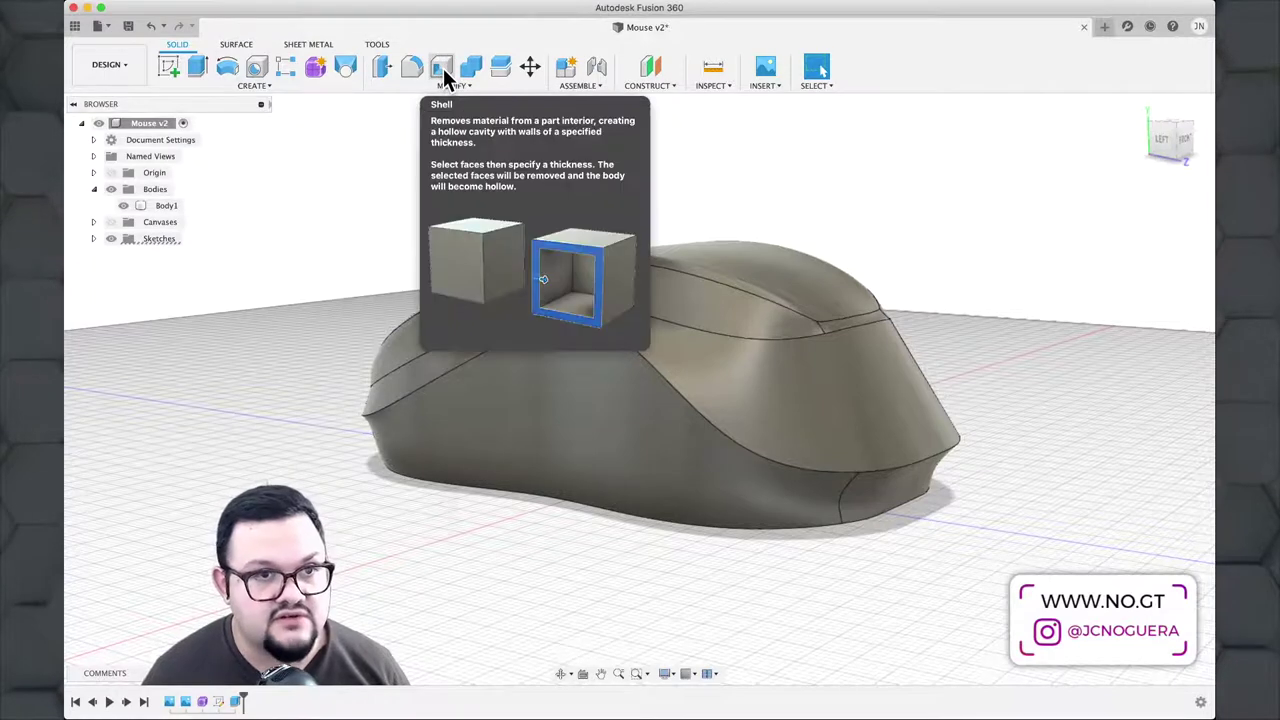
{"action": "left_click", "coordinate": [445, 75]}
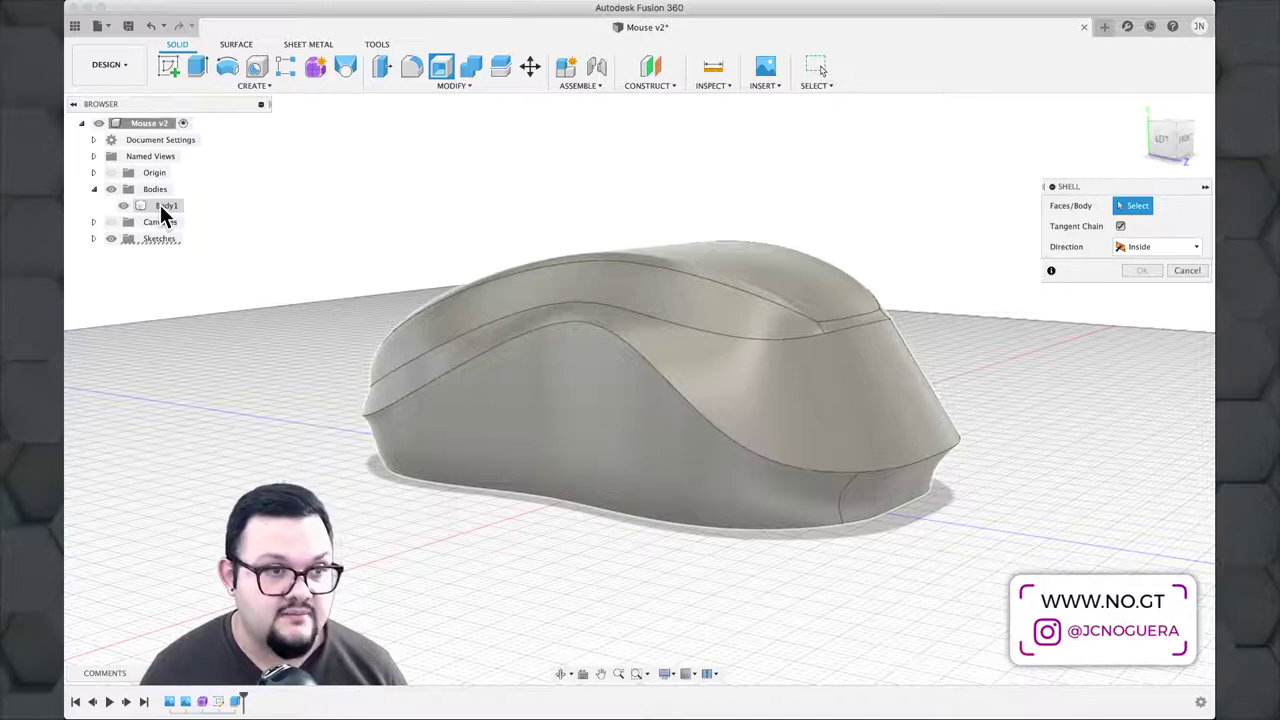
{"action": "left_click", "coordinate": [165, 207]}
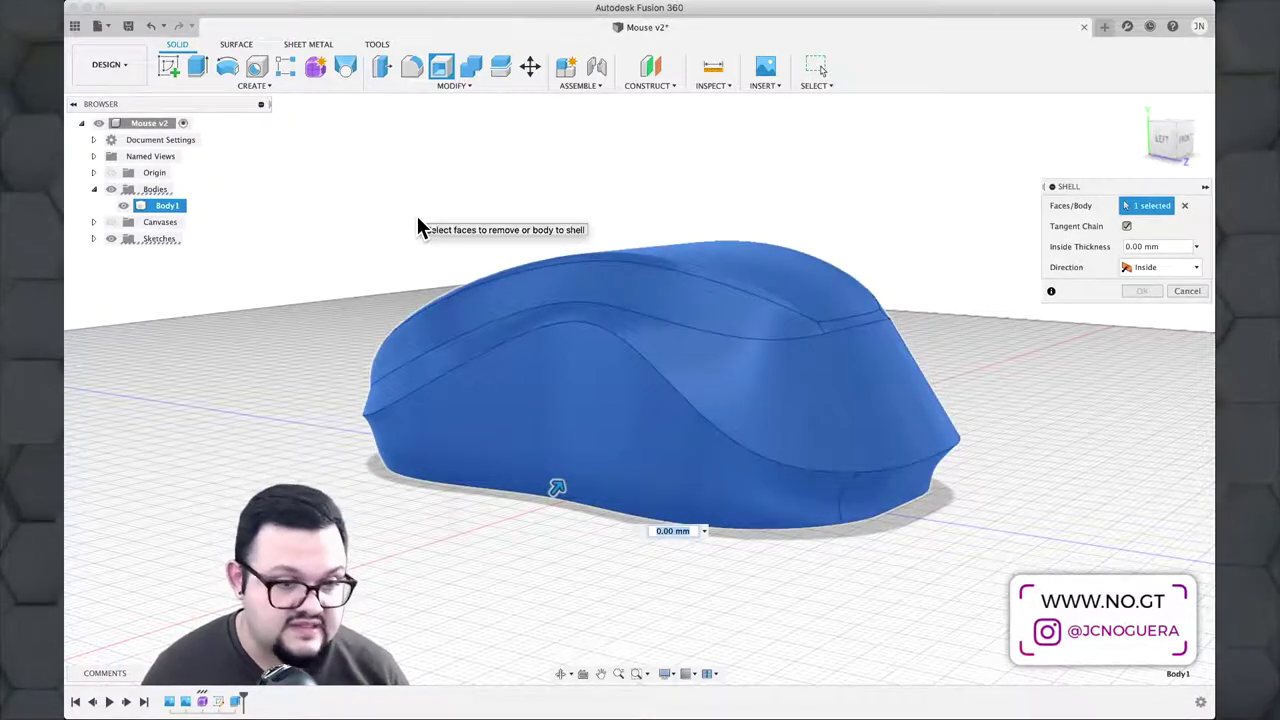
{"action": "type", "text": "3"}
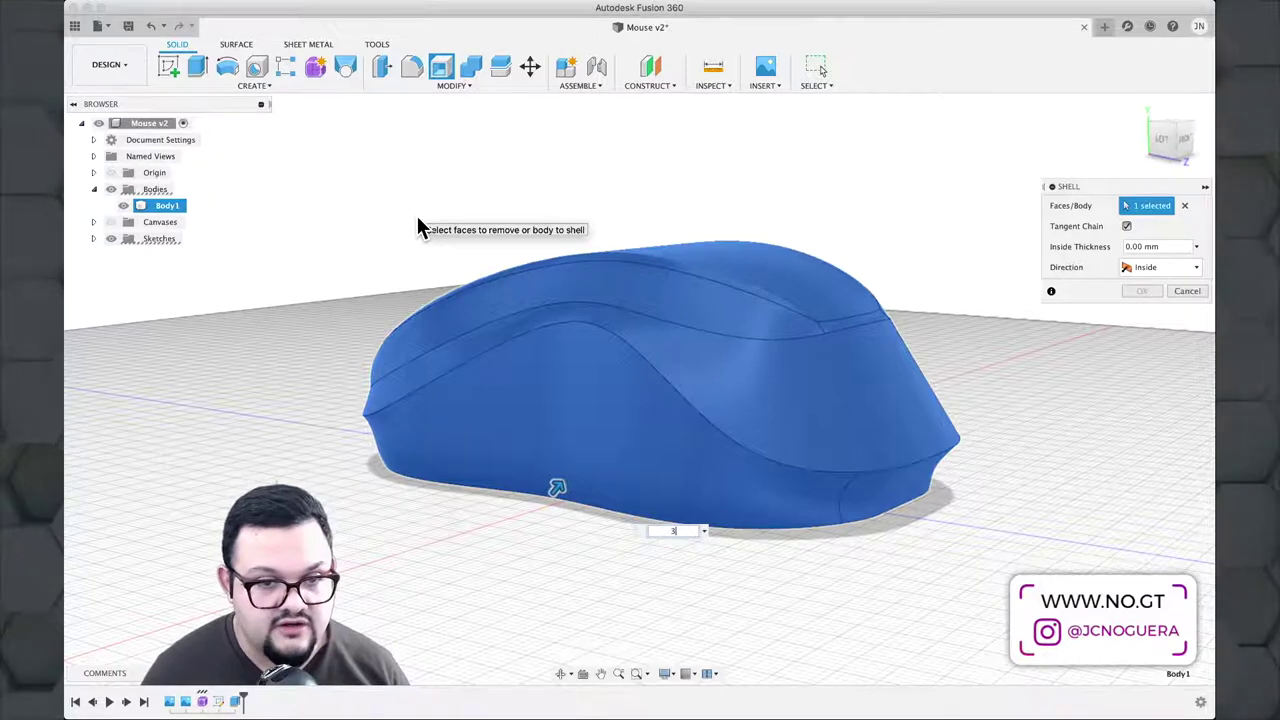
{"action": "key", "text": "Return"}
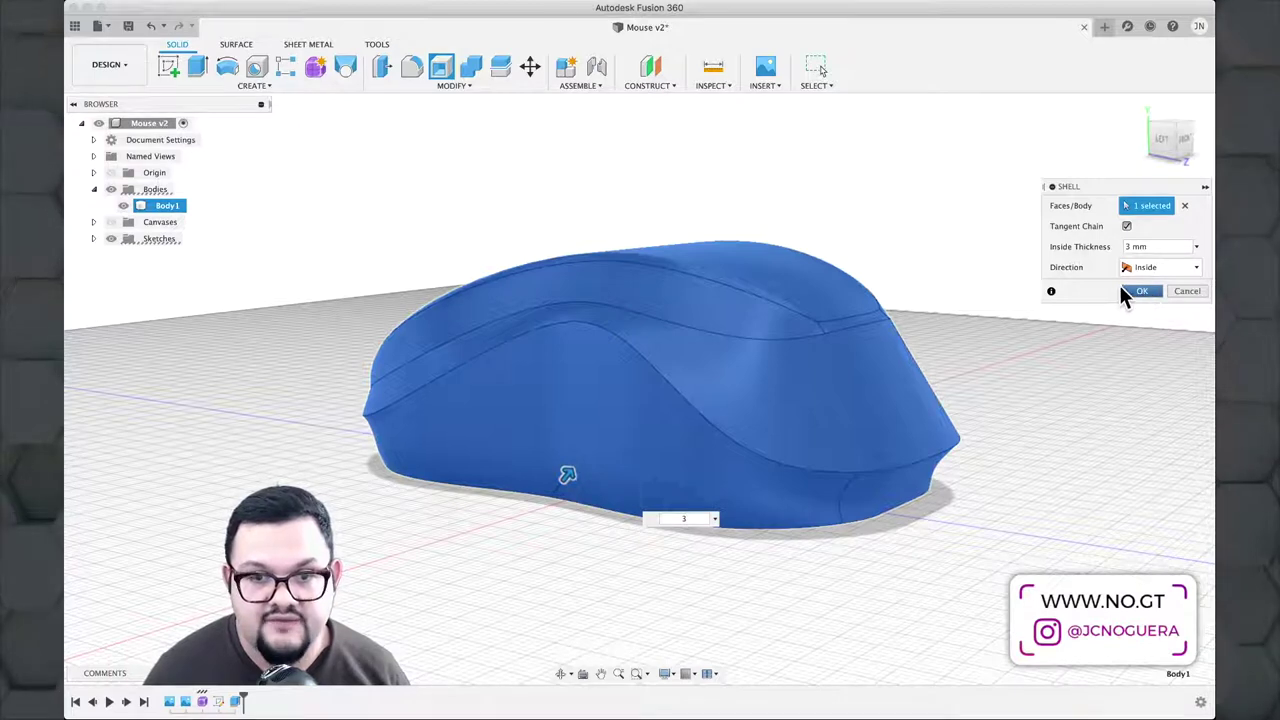
{"action": "key", "text": "Return"}
Step: Inspect the hollow interior with a section analysis on the XY plane, offset the cut 10 mm, and discard the analysis
{"action": "middle_click_drag", "start_coordinate": [952, 261], "coordinate": [866, 298], "text": "shift"}
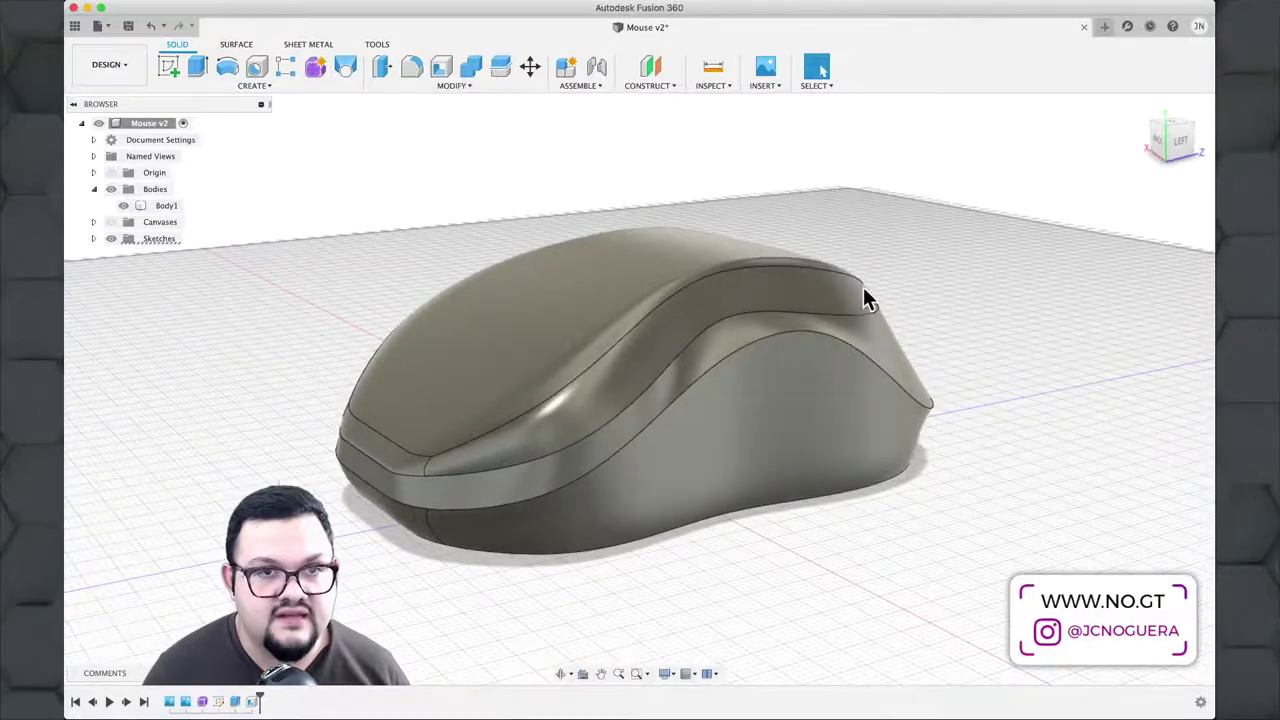
{"action": "left_click", "coordinate": [714, 86]}
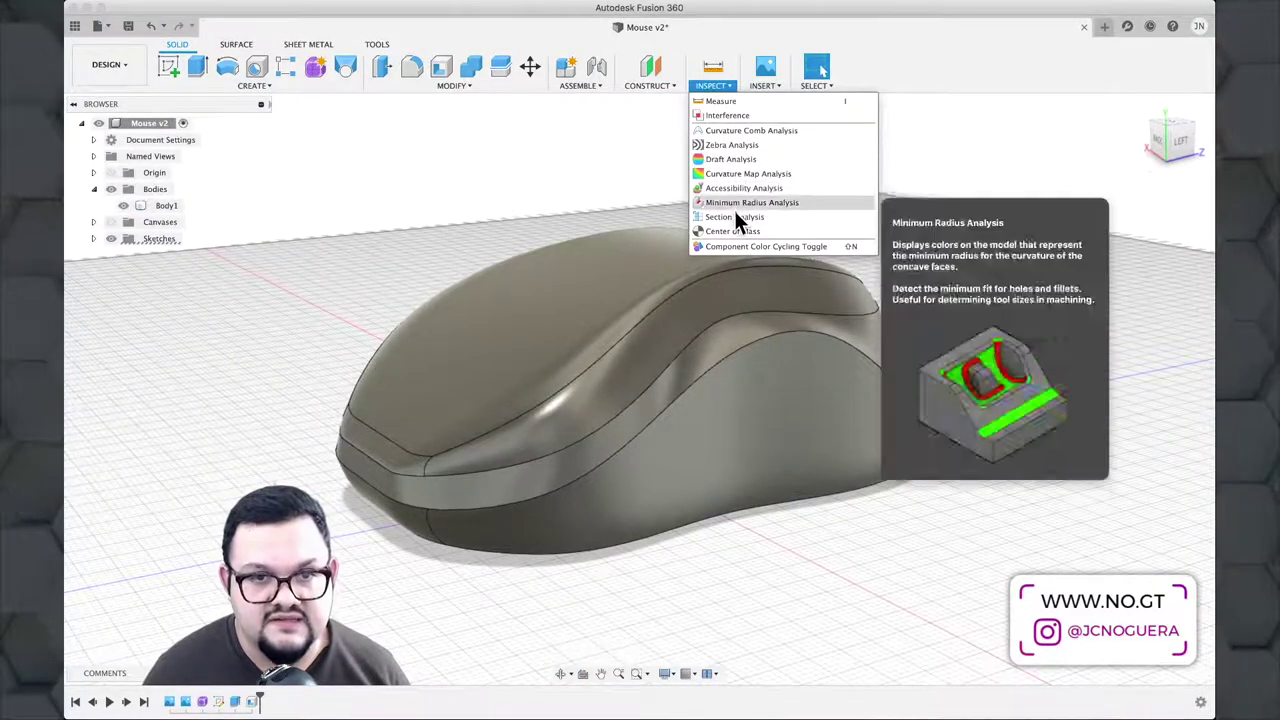
{"action": "key", "text": "Escape"}
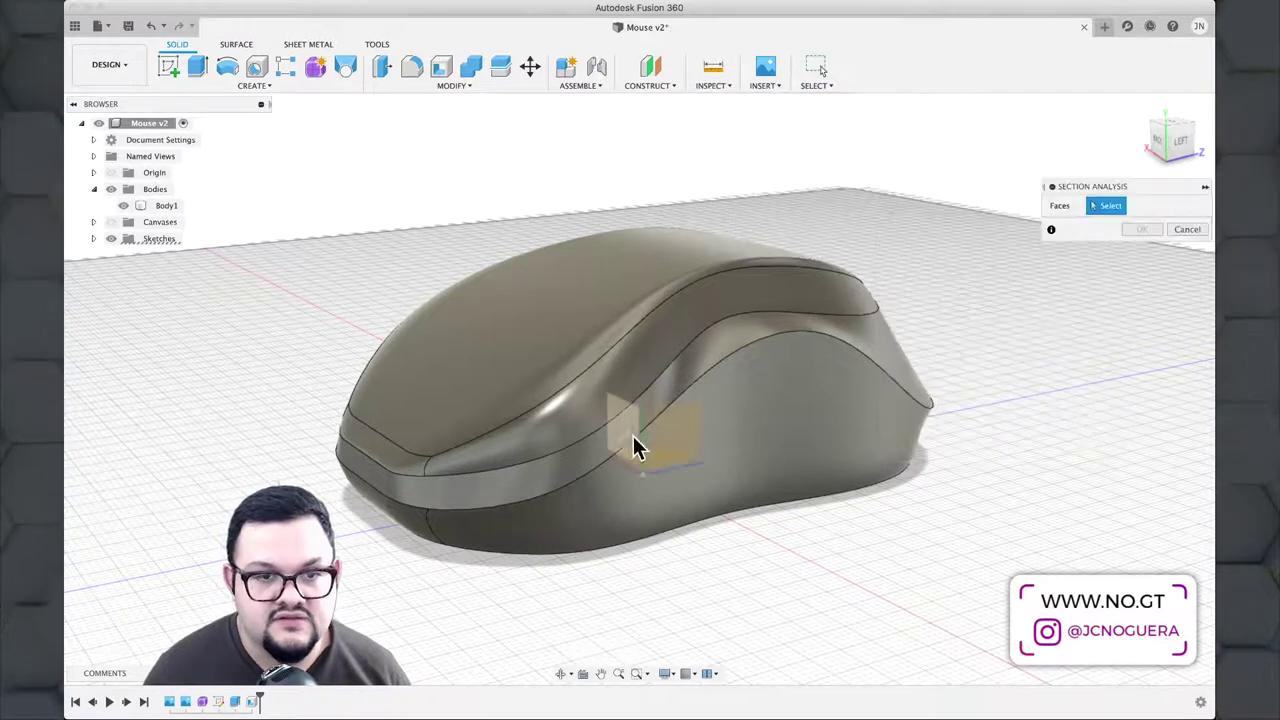
{"action": "left_click", "coordinate": [625, 437]}
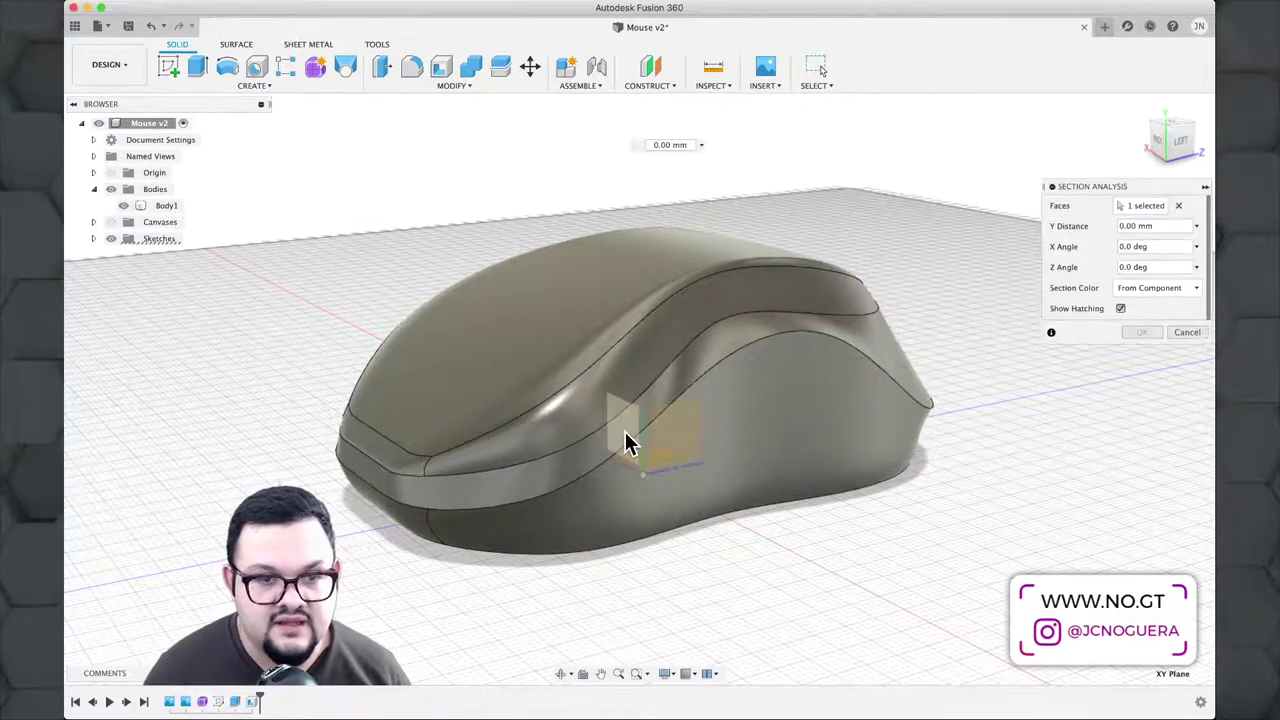
{"action": "middle_click_drag", "start_coordinate": [514, 430], "coordinate": [620, 418], "text": "shift"}
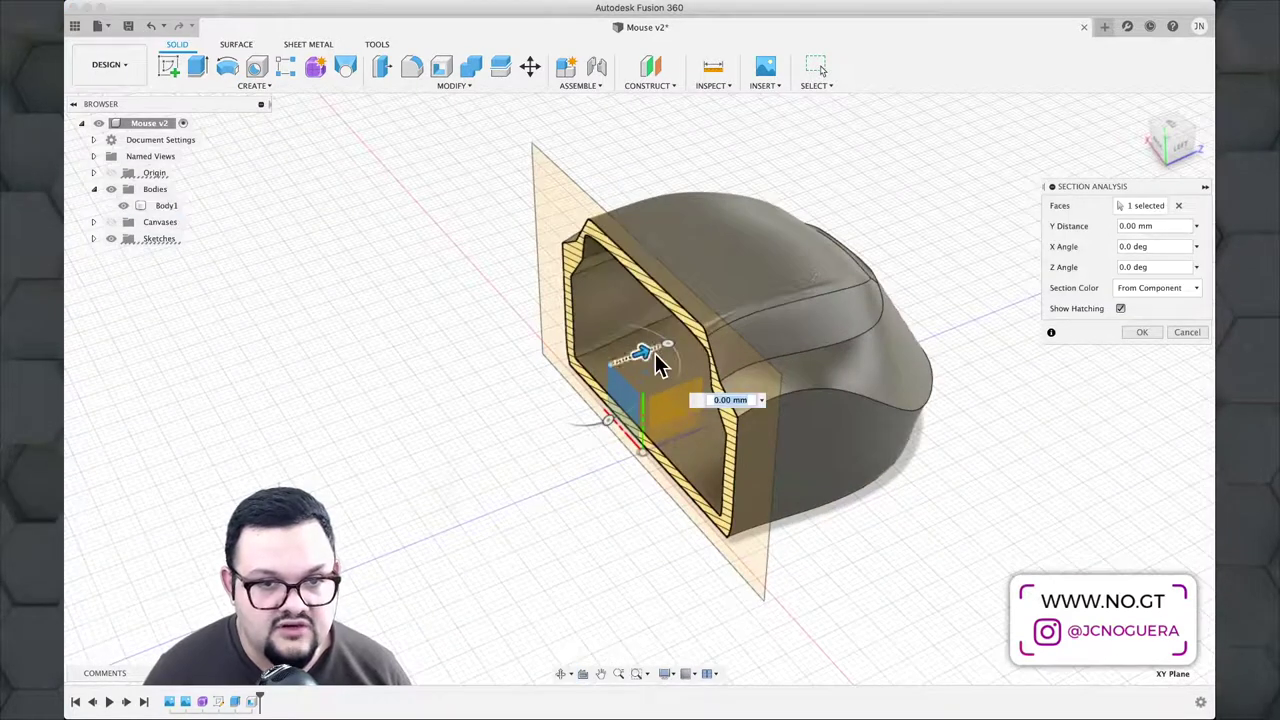
{"action": "left_click_drag", "start_coordinate": [642, 352], "coordinate": [700, 340]}
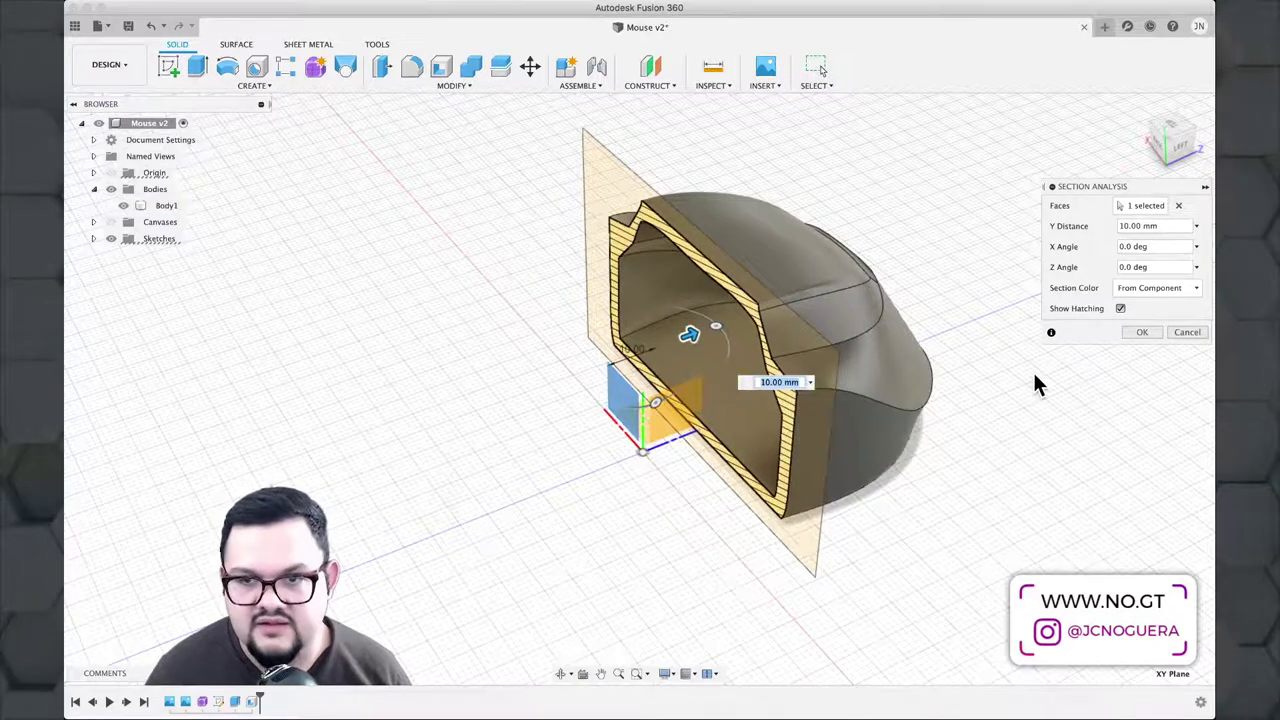
{"action": "left_click", "coordinate": [1188, 333]}
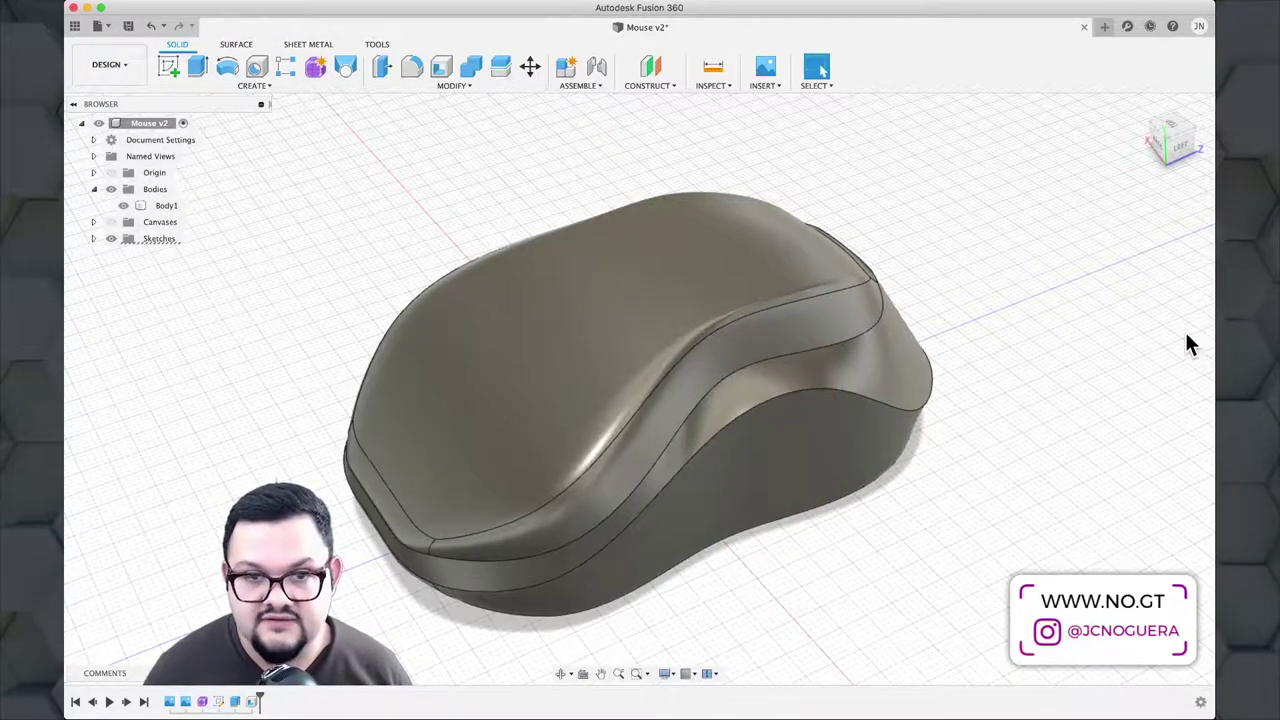
Step: Examine the mouse body from the side and the rear, highlighting the band face that wraps around it between the two crease lines
{"action": "middle_click_drag", "start_coordinate": [951, 494], "coordinate": [931, 466], "text": "shift"}
{"action": "left_click", "coordinate": [931, 466]}
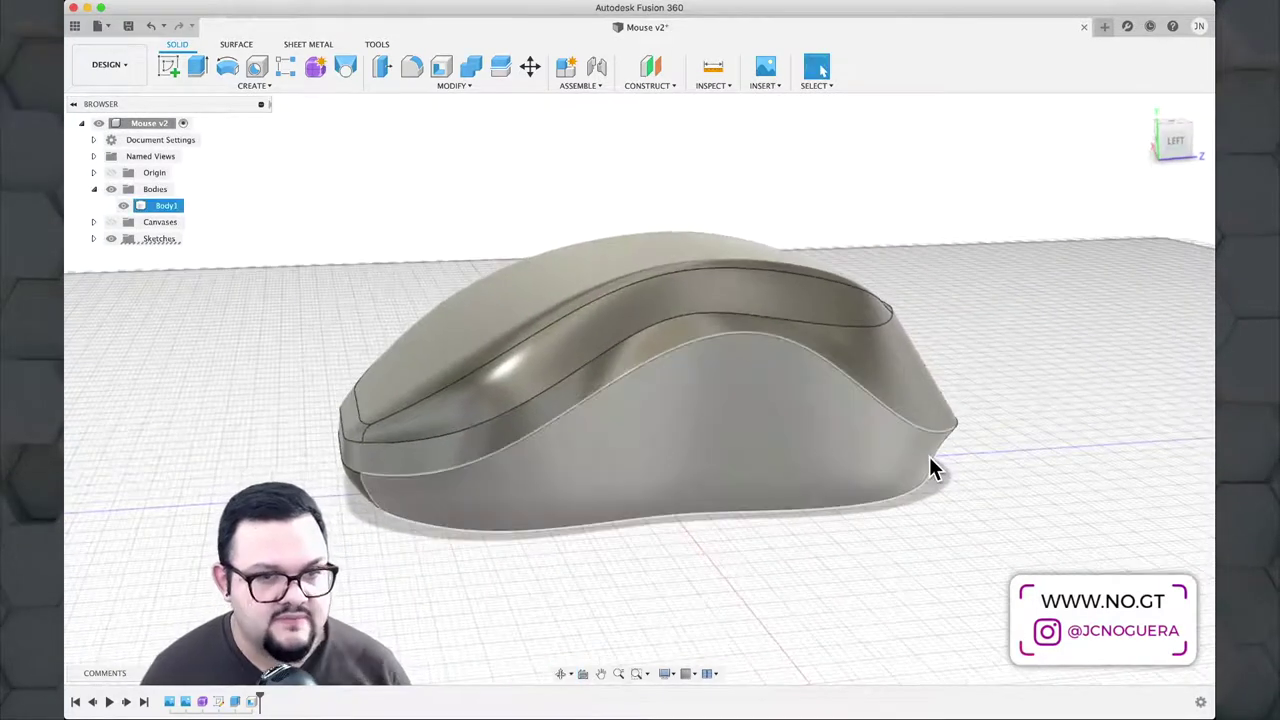
{"action": "left_click", "coordinate": [848, 580]}
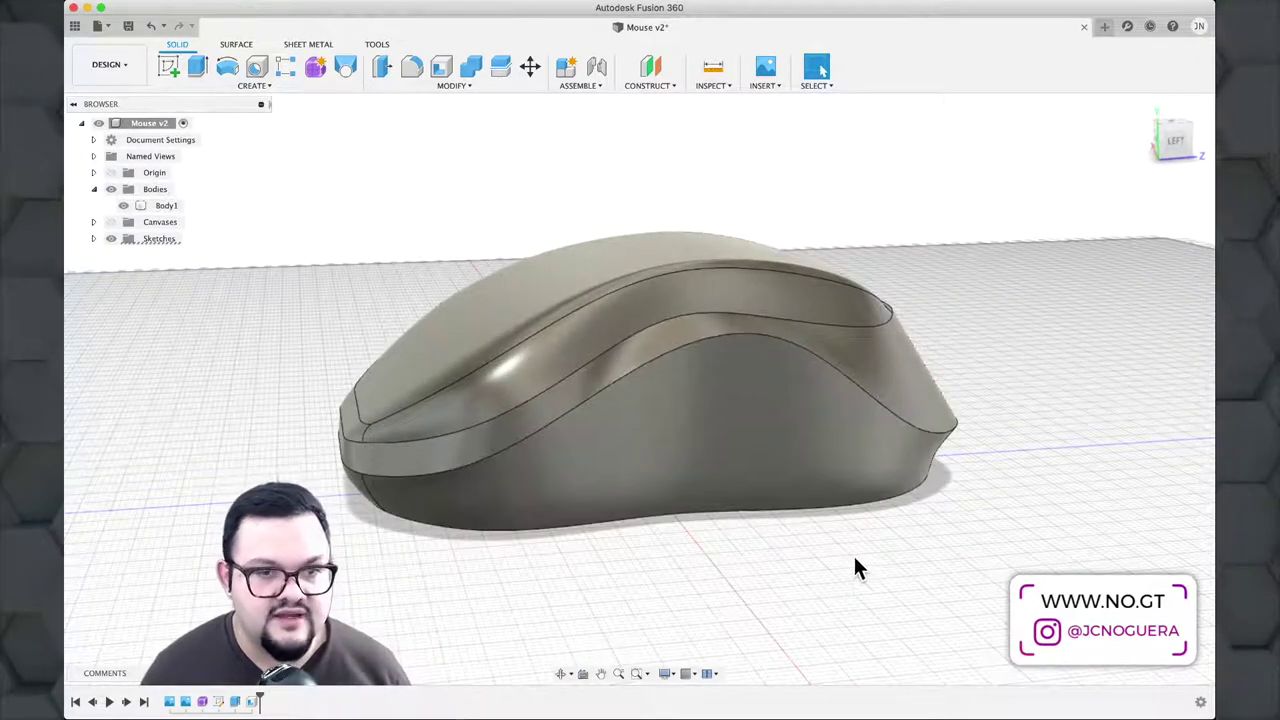
{"action": "left_click", "coordinate": [880, 405]}
{"action": "left_click", "coordinate": [872, 362]}
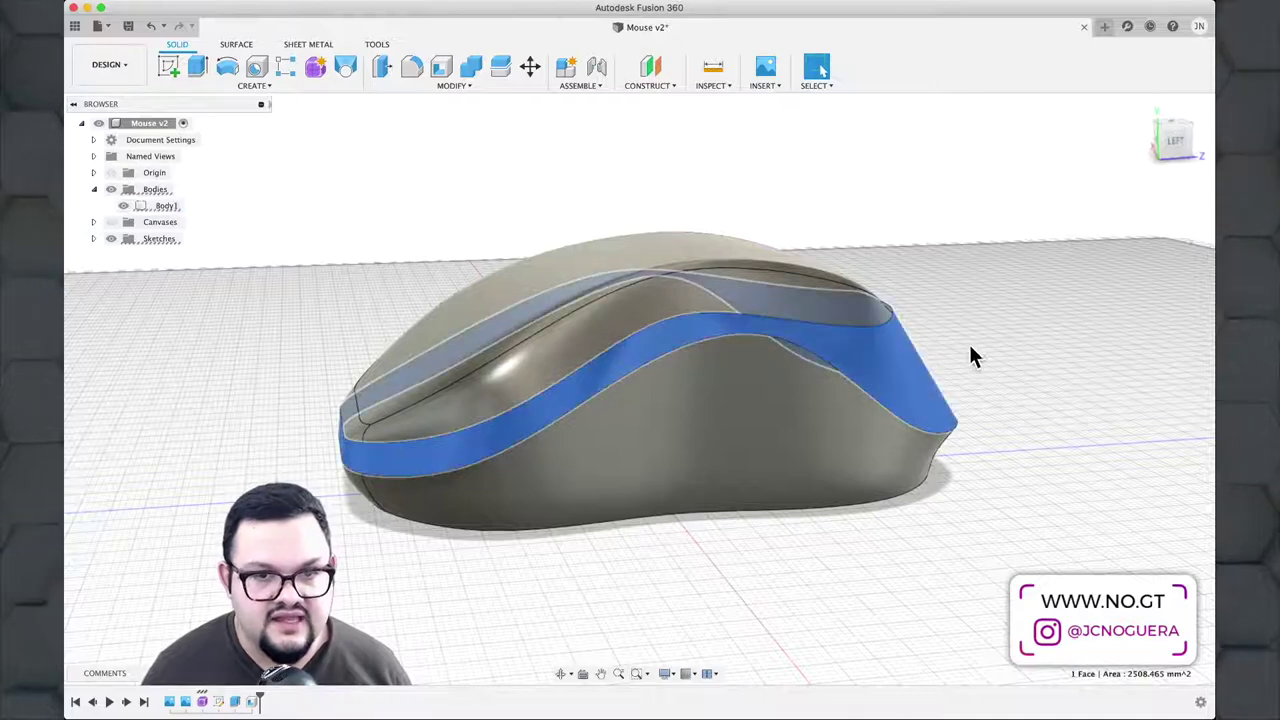
{"action": "middle_click_drag", "start_coordinate": [982, 340], "coordinate": [949, 346], "text": "shift"}
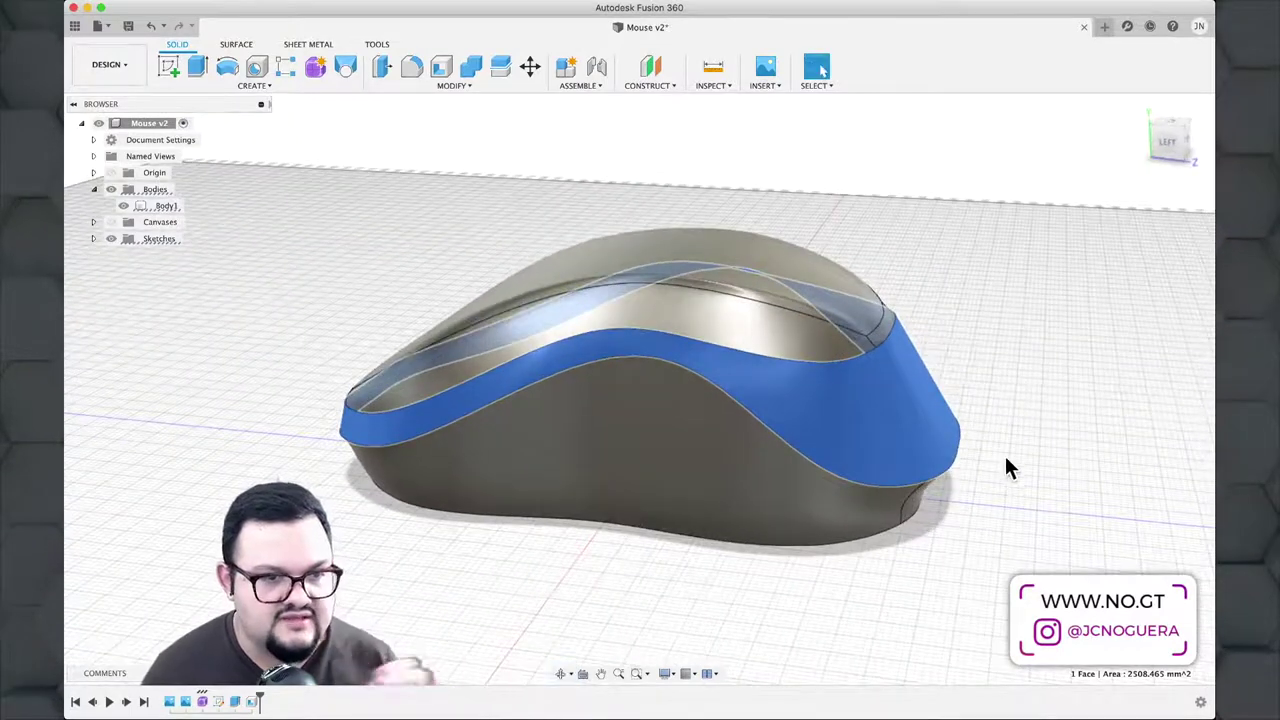
{"action": "left_click", "coordinate": [1027, 491]}
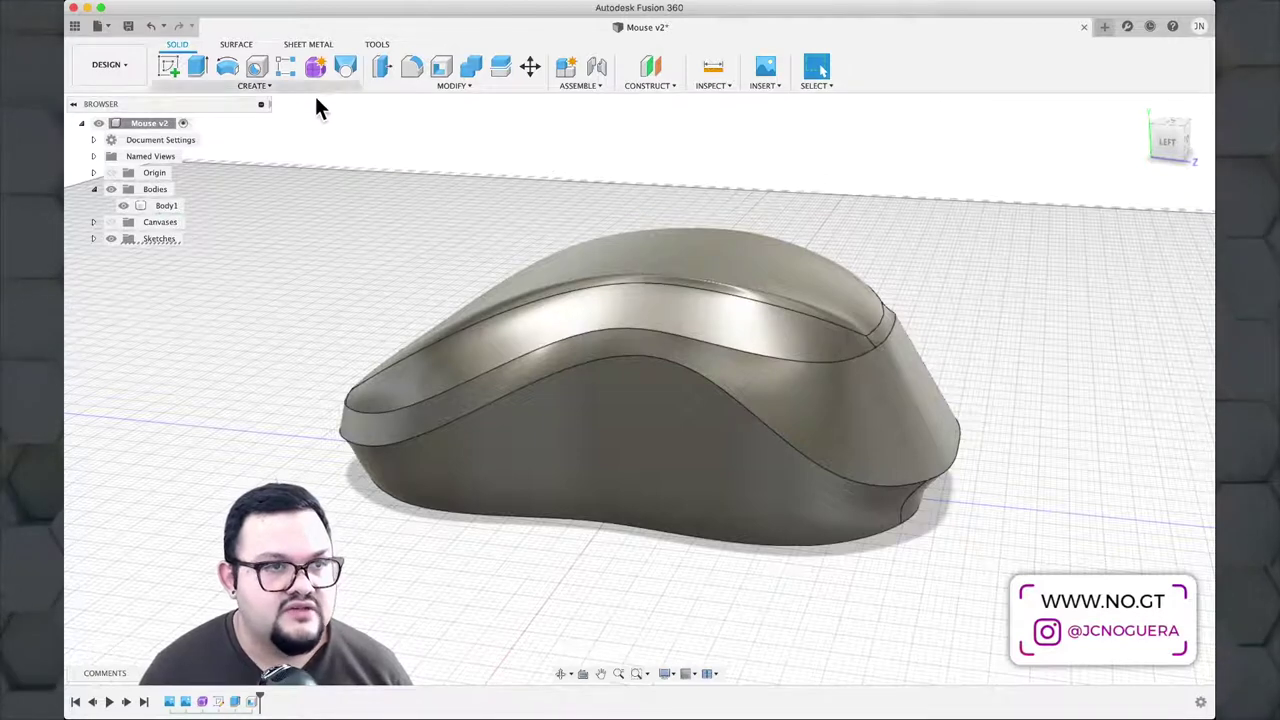
Step: Start a sketch on the lengthwise symmetry plane and project the edges of the wraparound side band face into it
{"action": "left_click", "coordinate": [165, 70]}
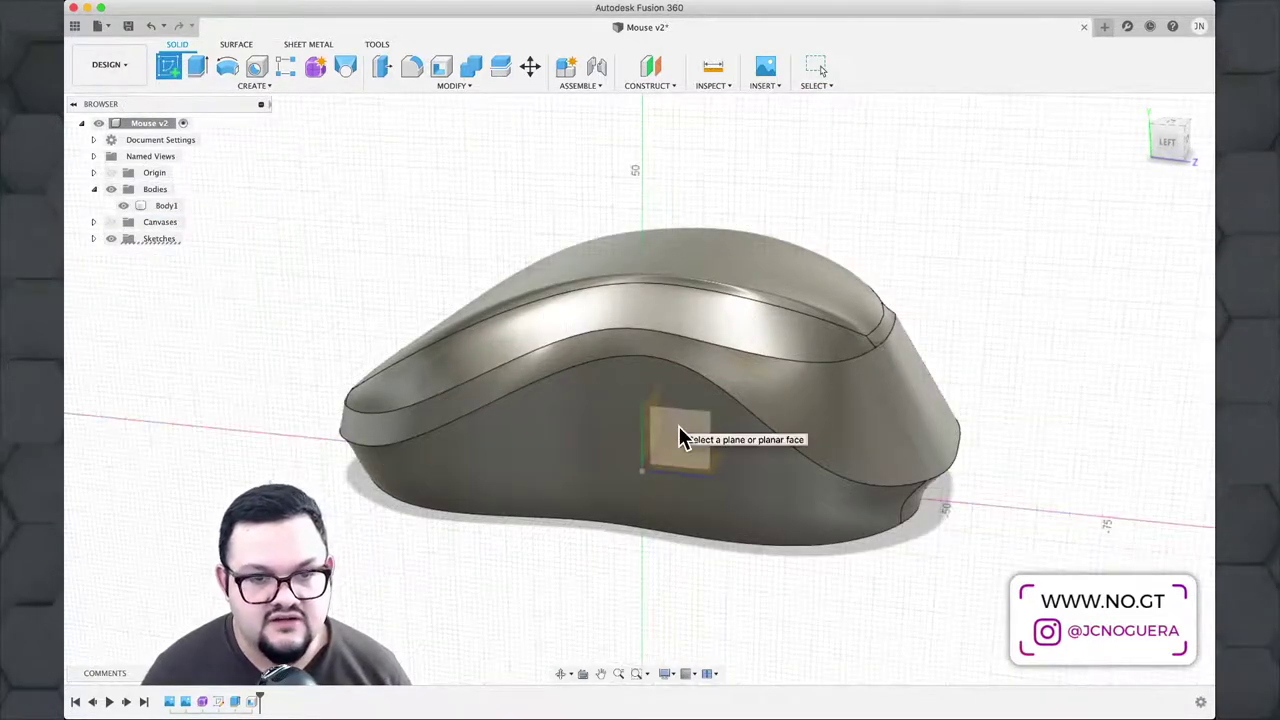
{"action": "left_click", "coordinate": [679, 426]}
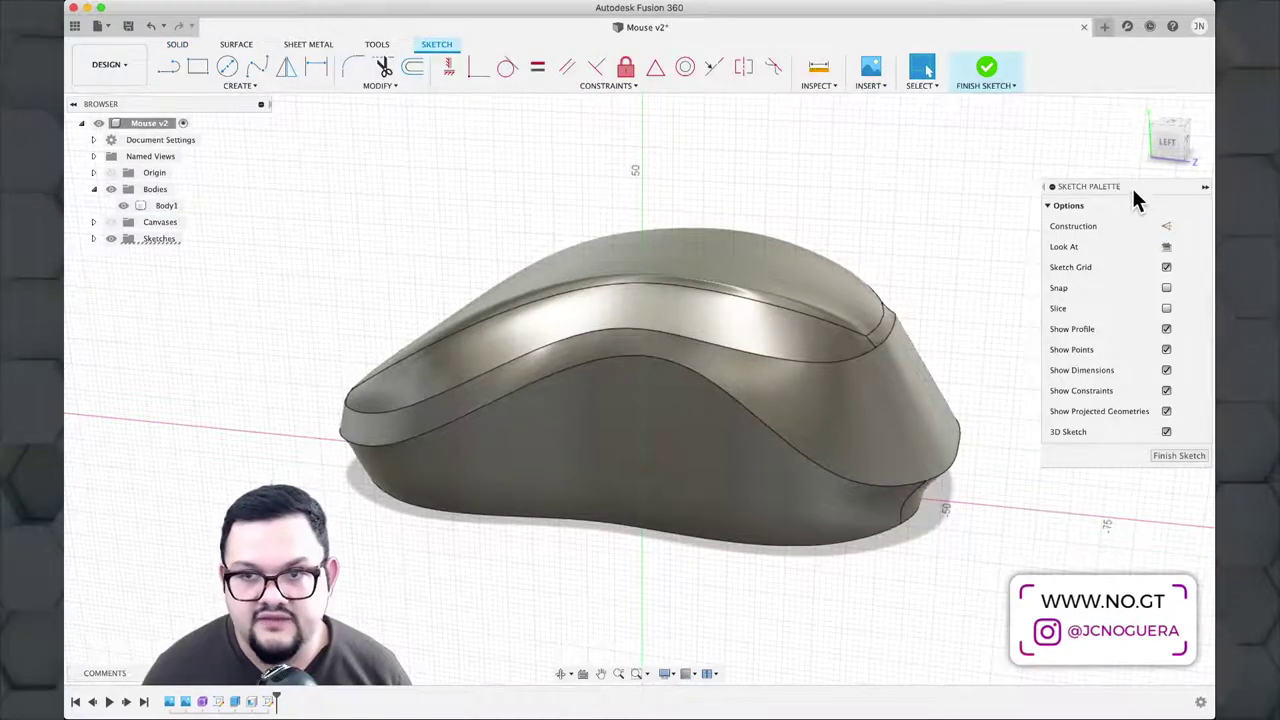
{"action": "left_click", "coordinate": [1166, 247]}
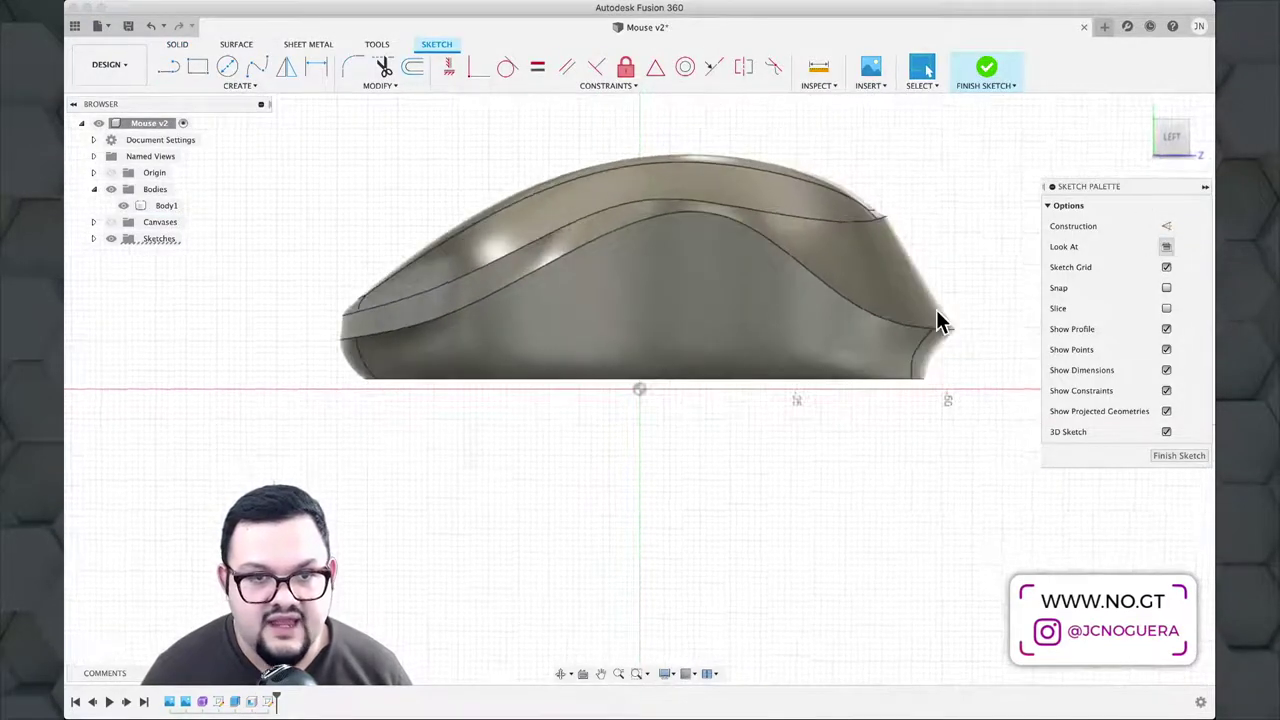
{"action": "middle_click_drag", "start_coordinate": [791, 466], "coordinate": [797, 550]}
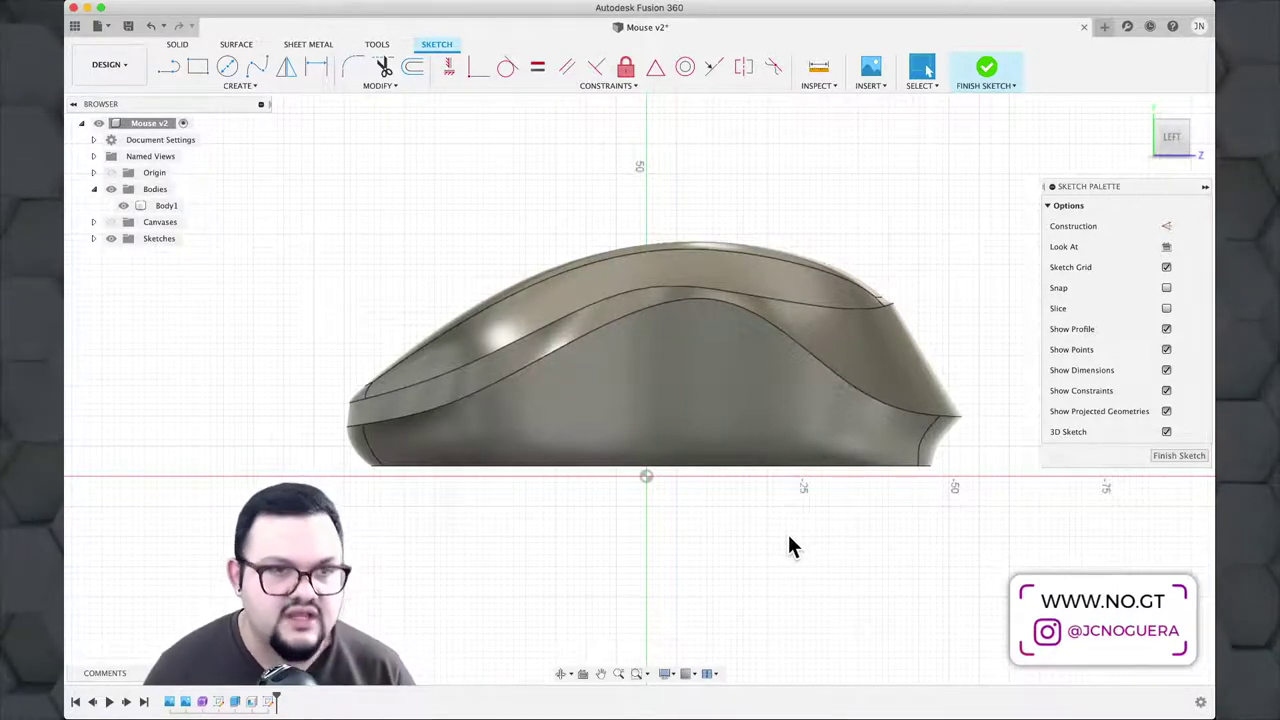
{"action": "left_click", "coordinate": [280, 85]}
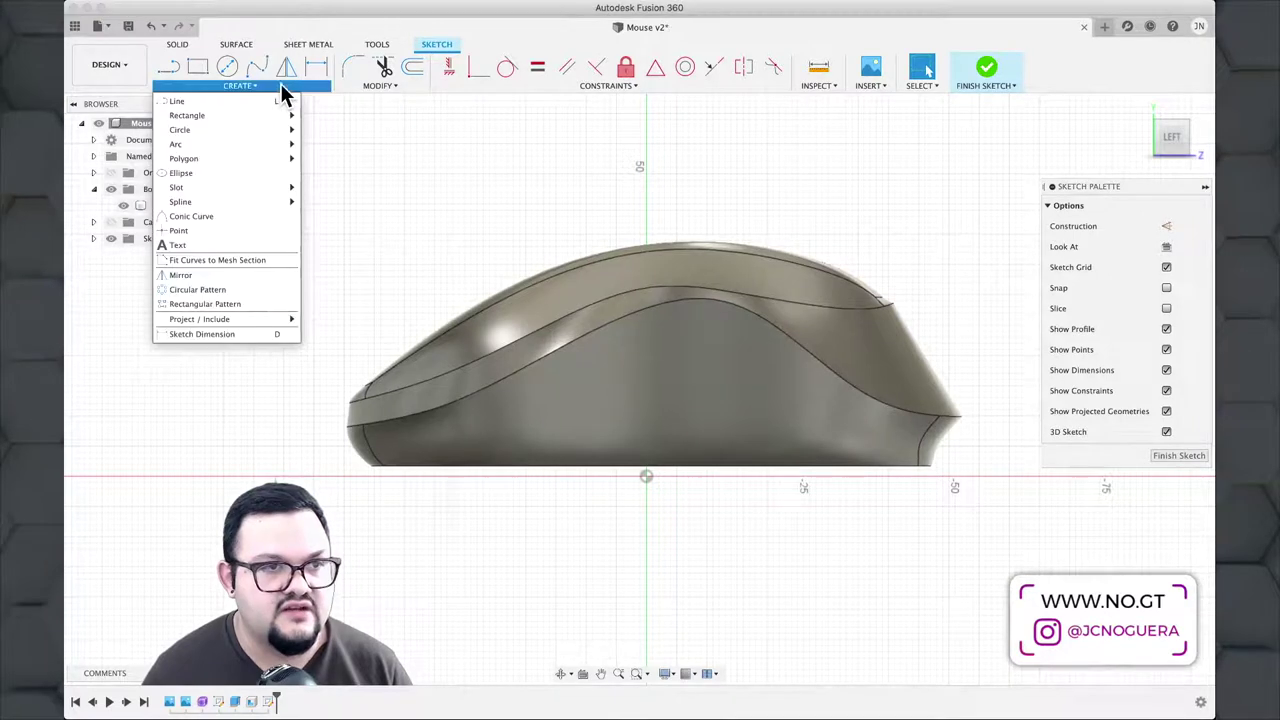
{"action": "mouse_move", "coordinate": [261, 320]}
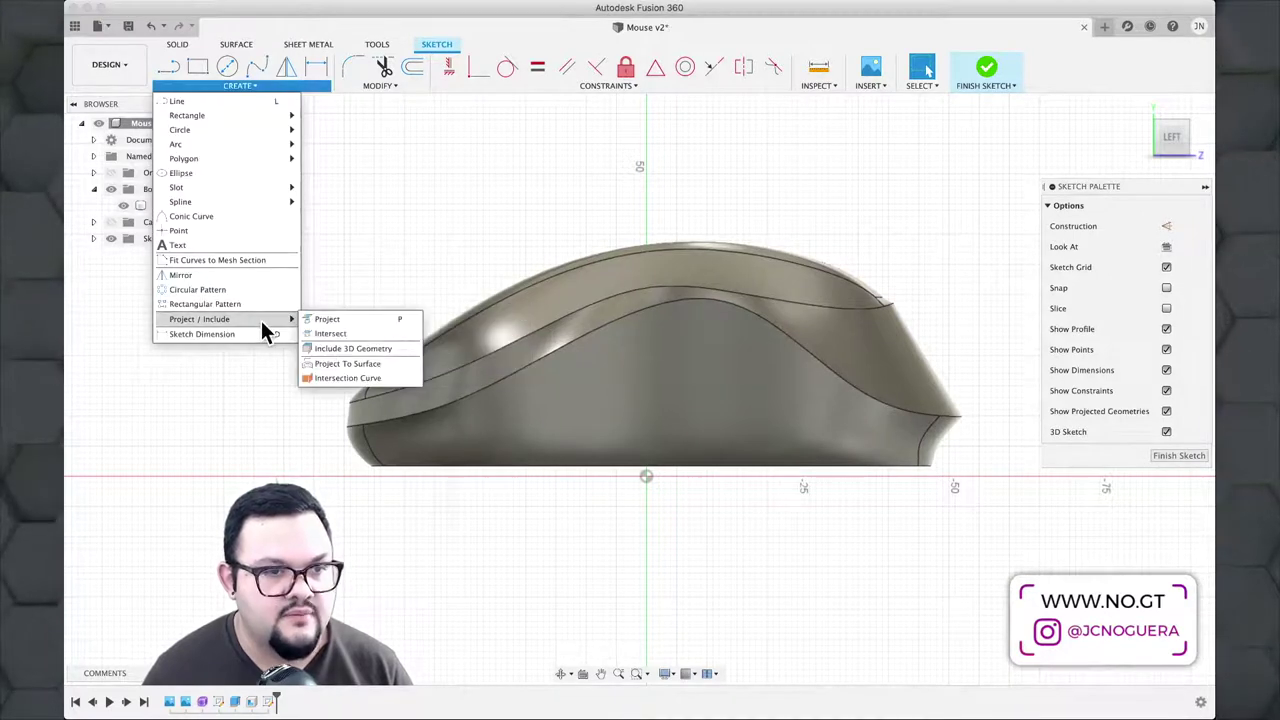
{"action": "left_click", "coordinate": [357, 320]}
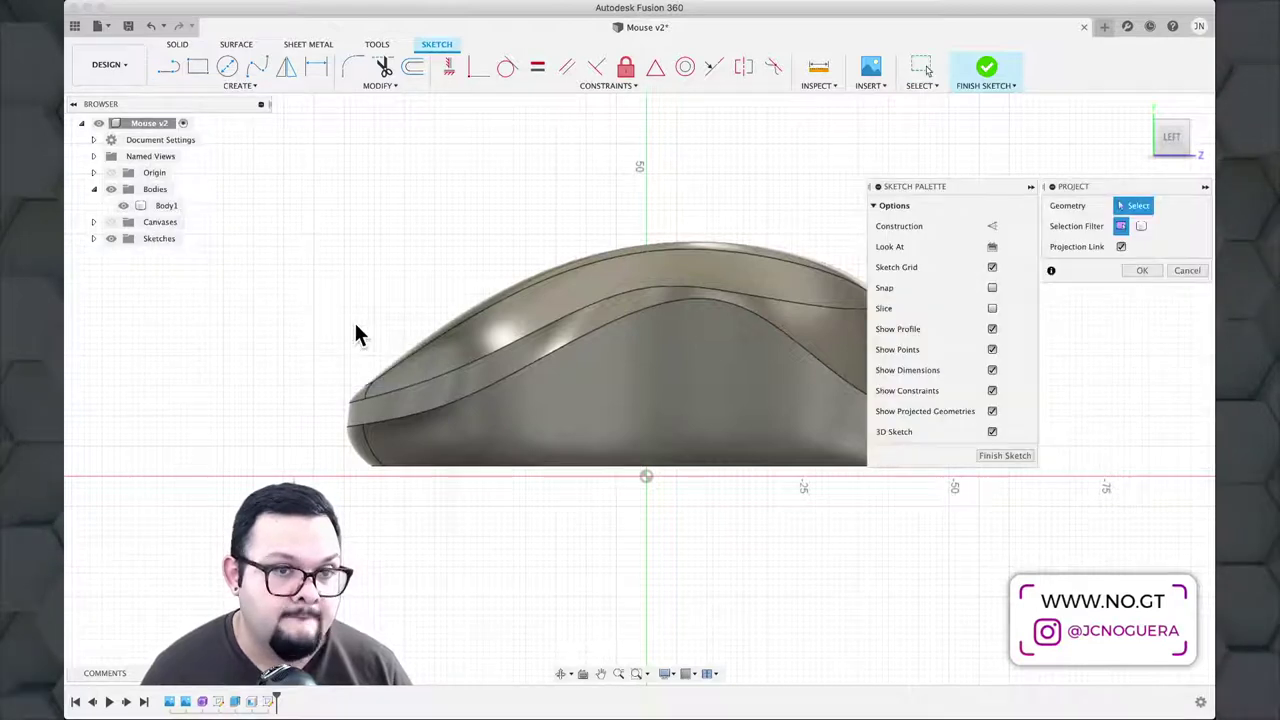
{"action": "left_click", "coordinate": [510, 368]}
{"action": "middle_click_drag", "start_coordinate": [689, 549], "coordinate": [543, 571]}
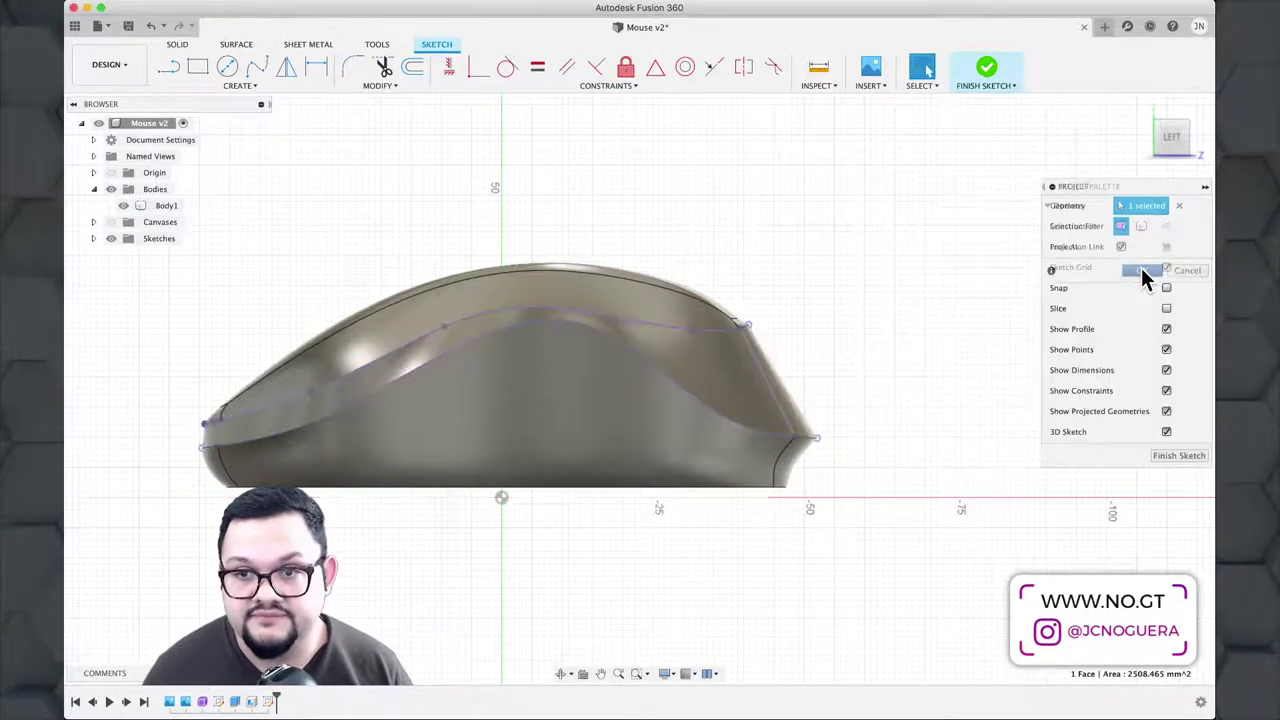
{"action": "left_click", "coordinate": [1141, 267]}
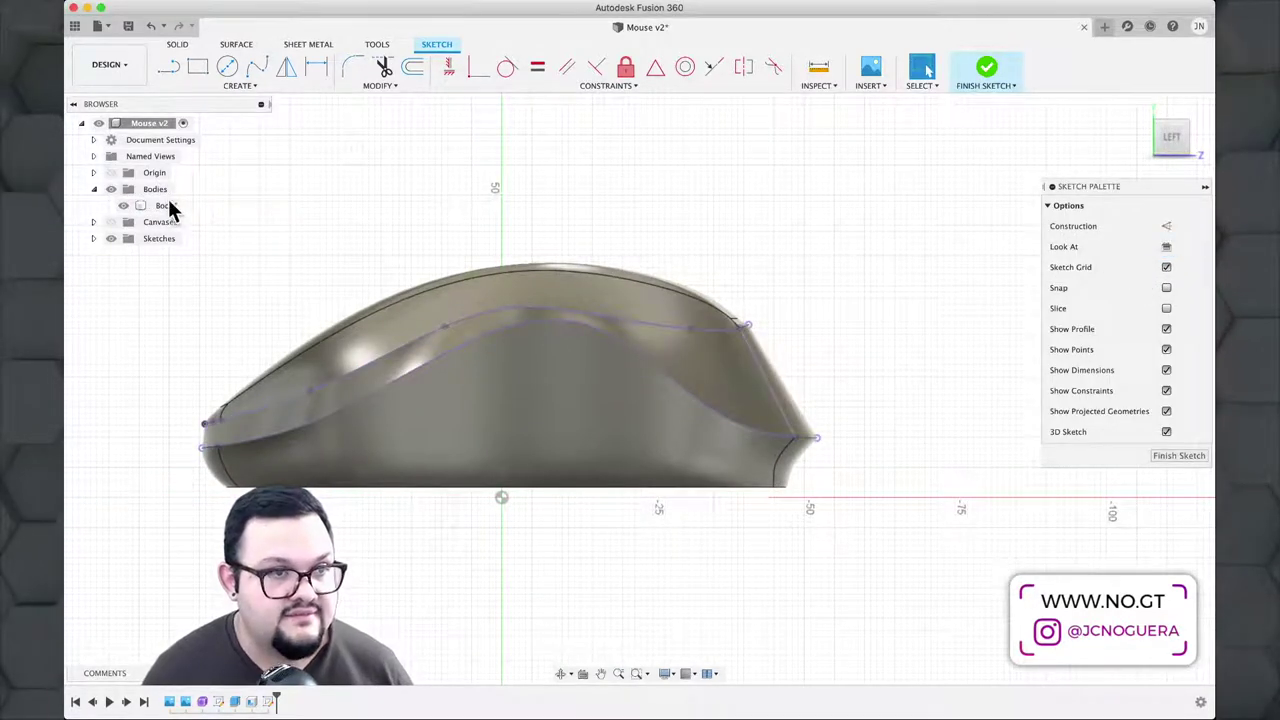
Step: Hide the mouse body, delete the slanted projected line joining the two curves, and finish the sketch
{"action": "left_click", "coordinate": [123, 205]}
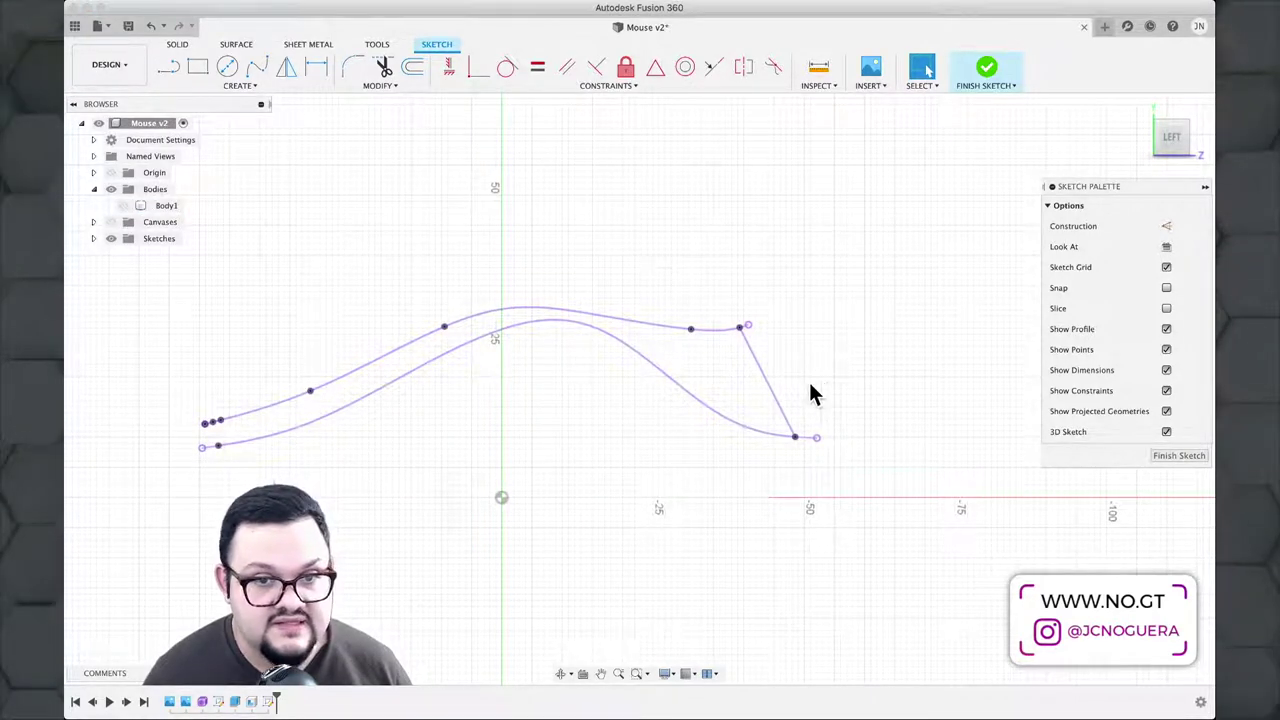
{"action": "left_click", "coordinate": [767, 382]}
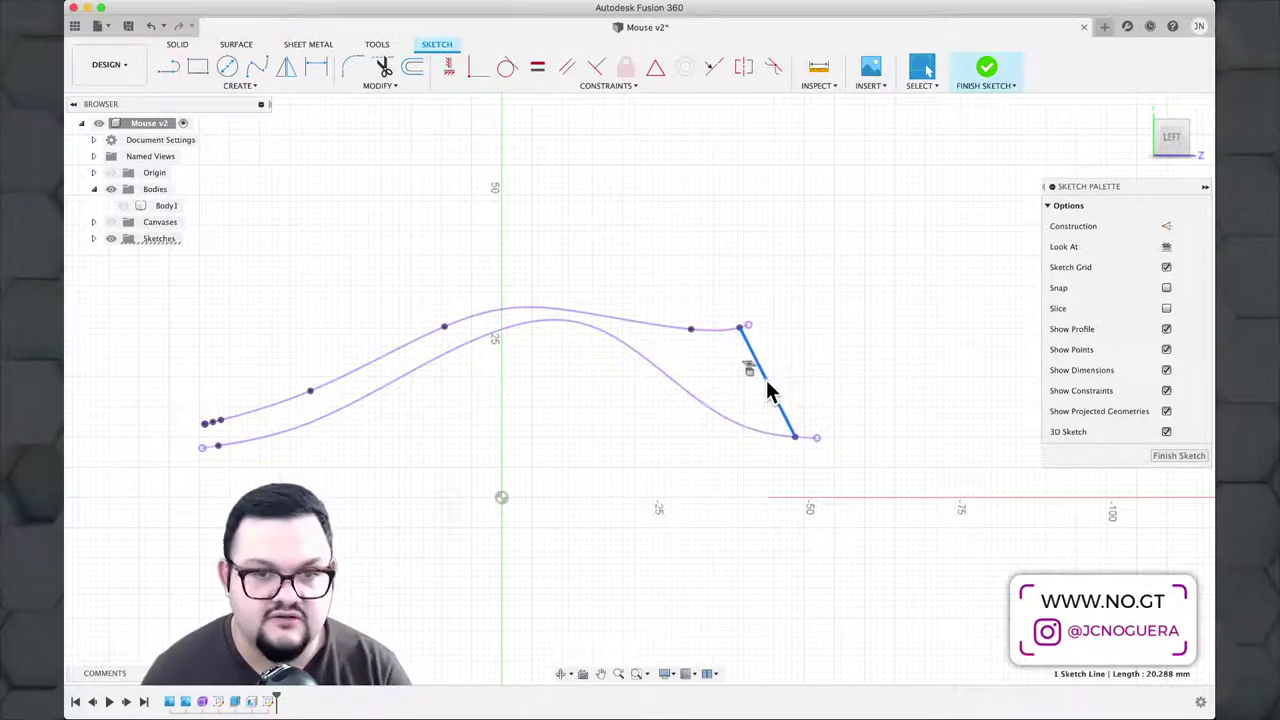
{"action": "key", "text": "Delete"}
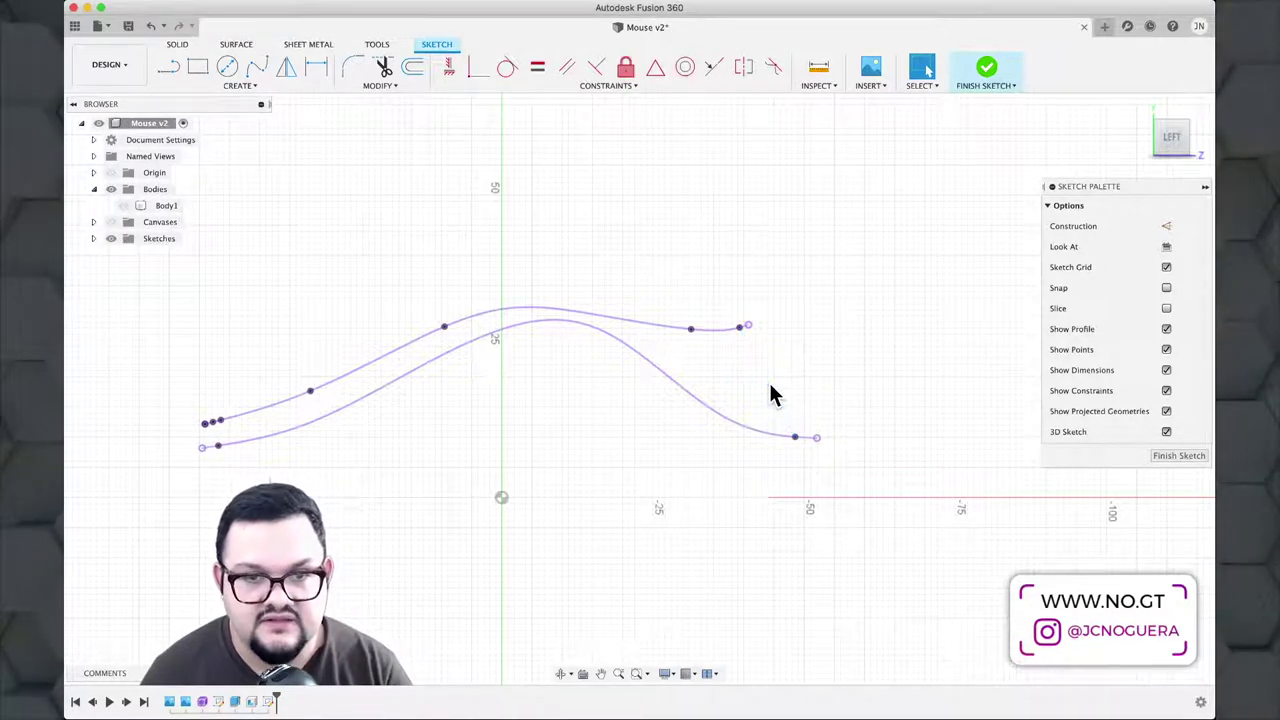
{"action": "scroll", "coordinate": [756, 352], "scroll_direction": "up", "scroll_amount": 3}
{"action": "scroll", "coordinate": [745, 335], "scroll_direction": "up", "scroll_amount": 3}
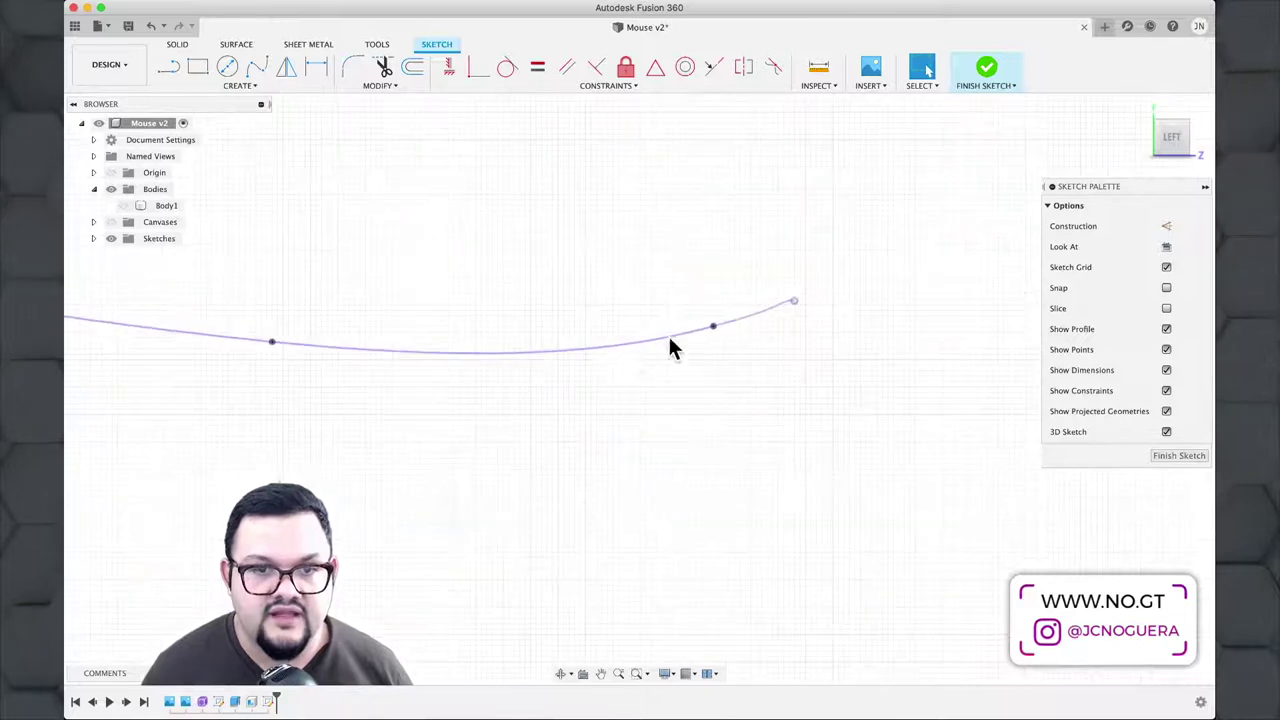
{"action": "scroll", "coordinate": [668, 346], "scroll_direction": "down", "scroll_amount": 8}
{"action": "middle_click_drag", "start_coordinate": [390, 390], "coordinate": [640, 400]}
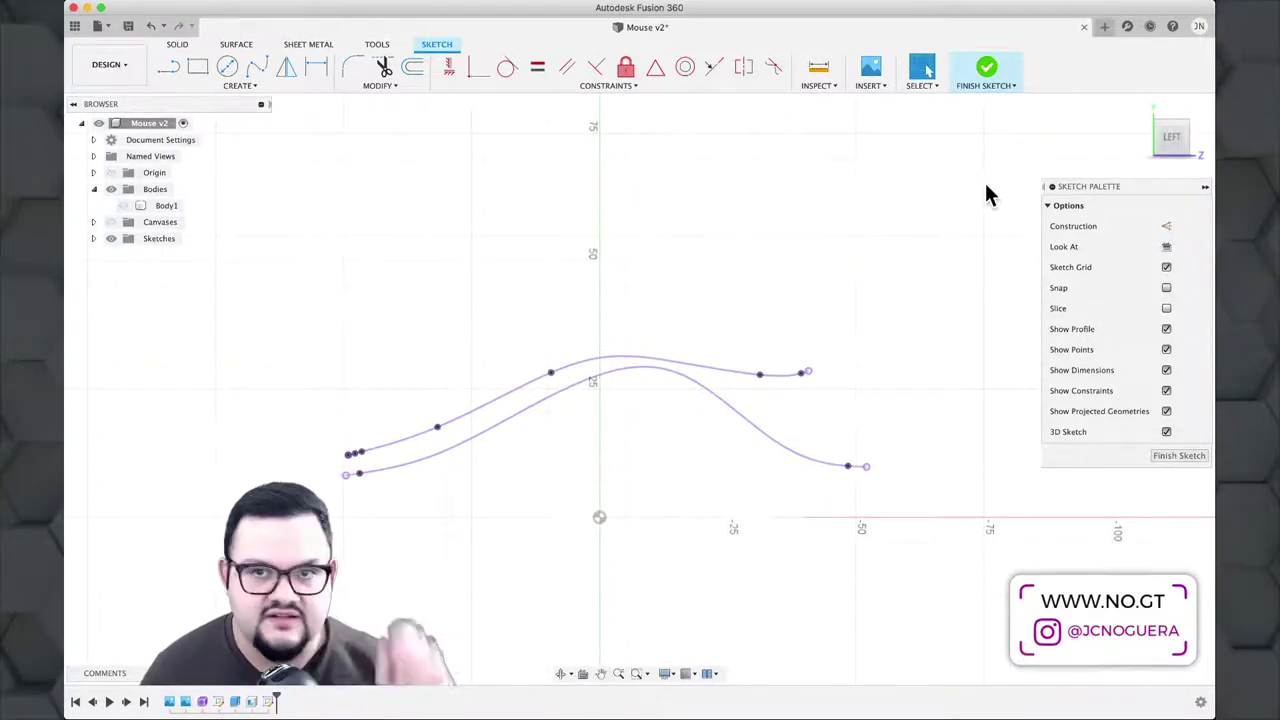
{"action": "left_click", "coordinate": [985, 68]}
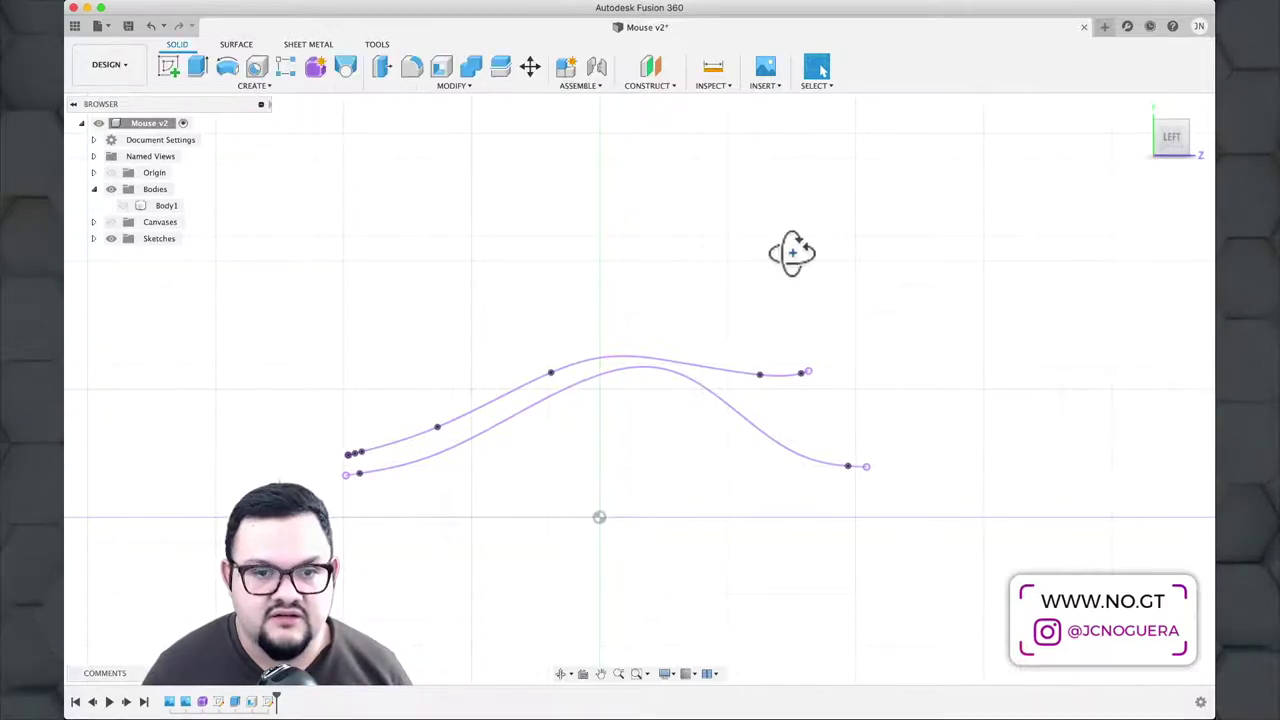
Step: Start a surface Extrude with every segment of the upper projected curve, including its short end pieces, as the profile
{"action": "mouse_move", "coordinate": [791, 251]}
{"action": "middle_mouse_down", "text": "shift"}
{"action": "mouse_move", "coordinate": [740, 271]}
{"action": "mouse_move", "coordinate": [742, 290]}
{"action": "middle_mouse_up", "text": "shift"}
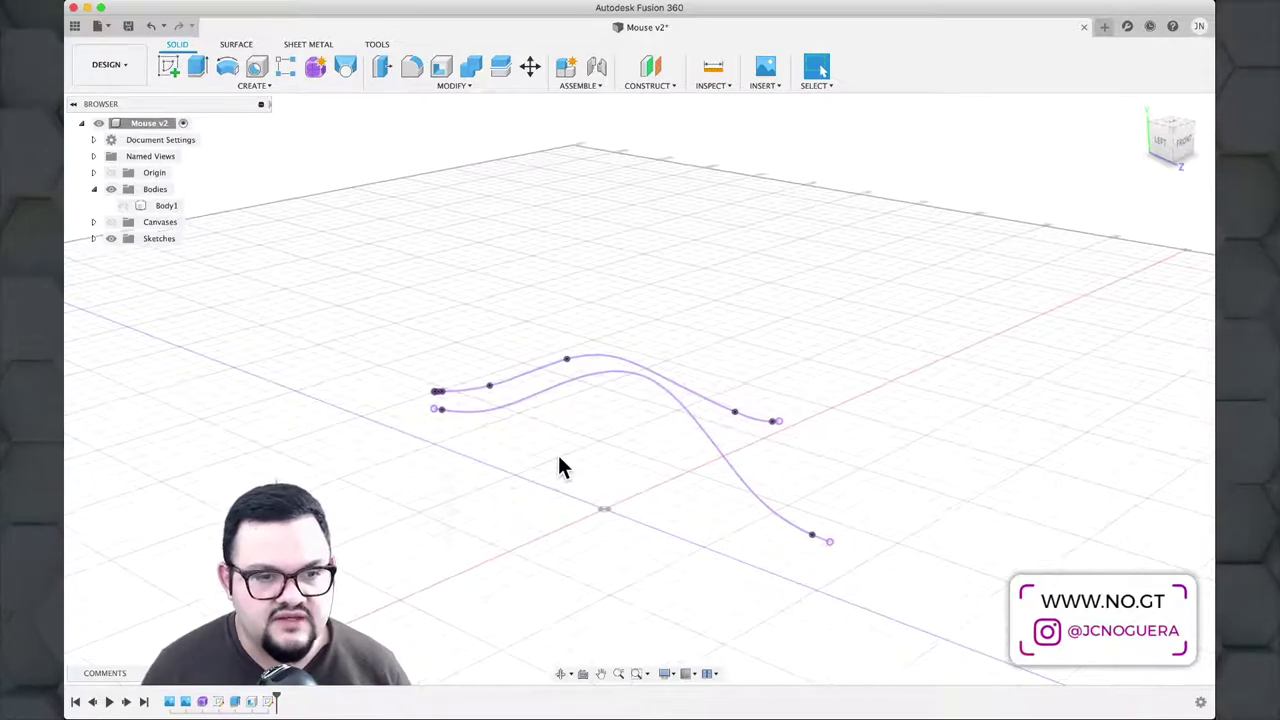
{"action": "scroll", "coordinate": [559, 455], "scroll_direction": "up", "scroll_amount": 3}
{"action": "scroll", "coordinate": [559, 455], "scroll_direction": "down", "scroll_amount": 1}
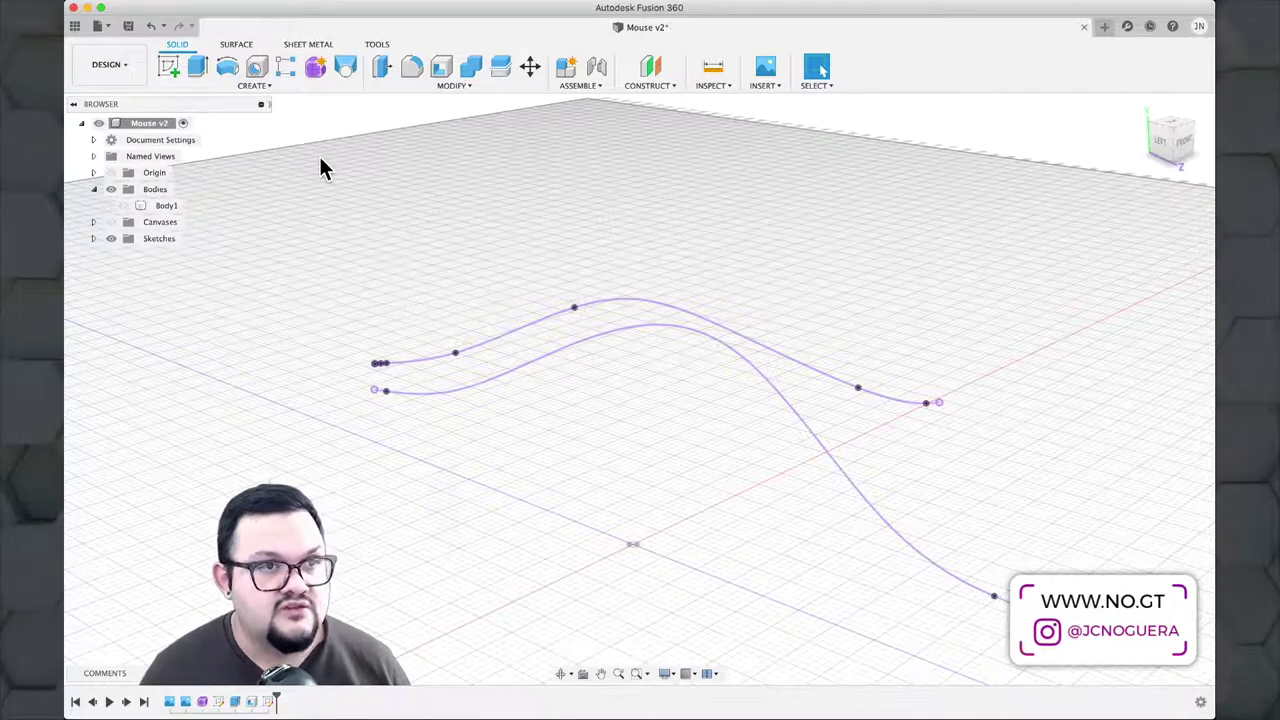
{"action": "left_click", "coordinate": [238, 45]}
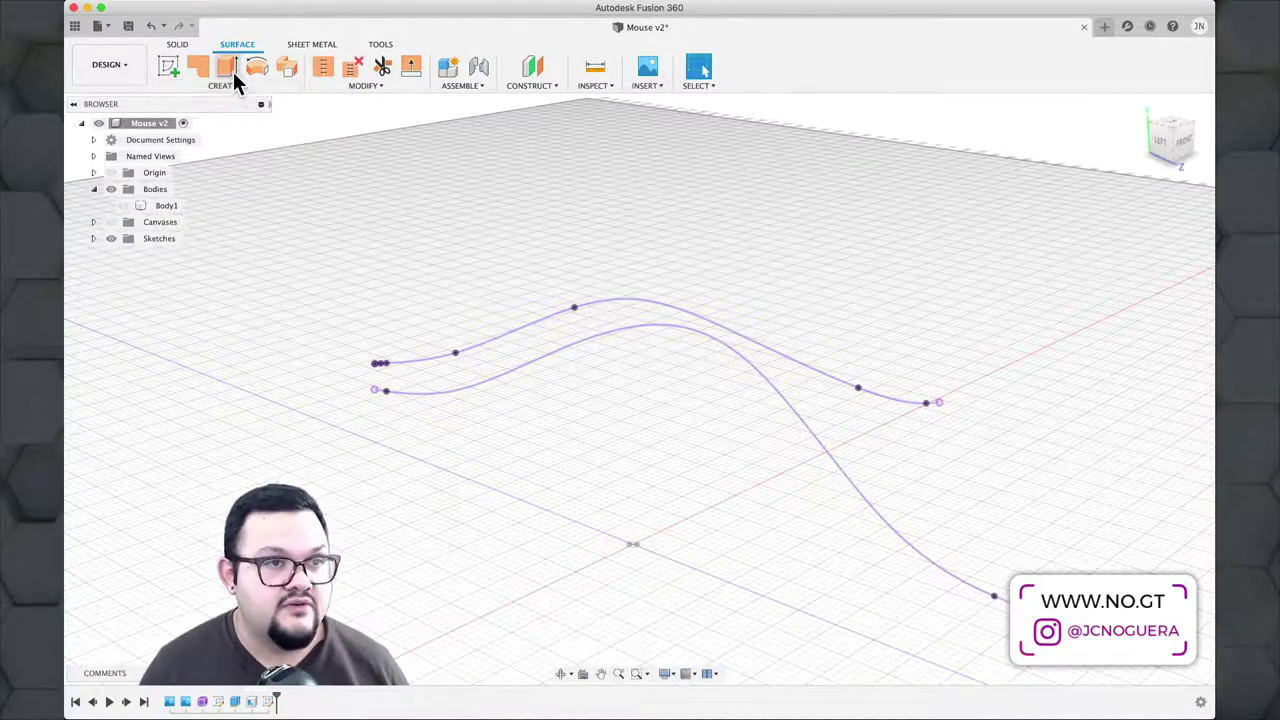
{"action": "left_click", "coordinate": [227, 70]}
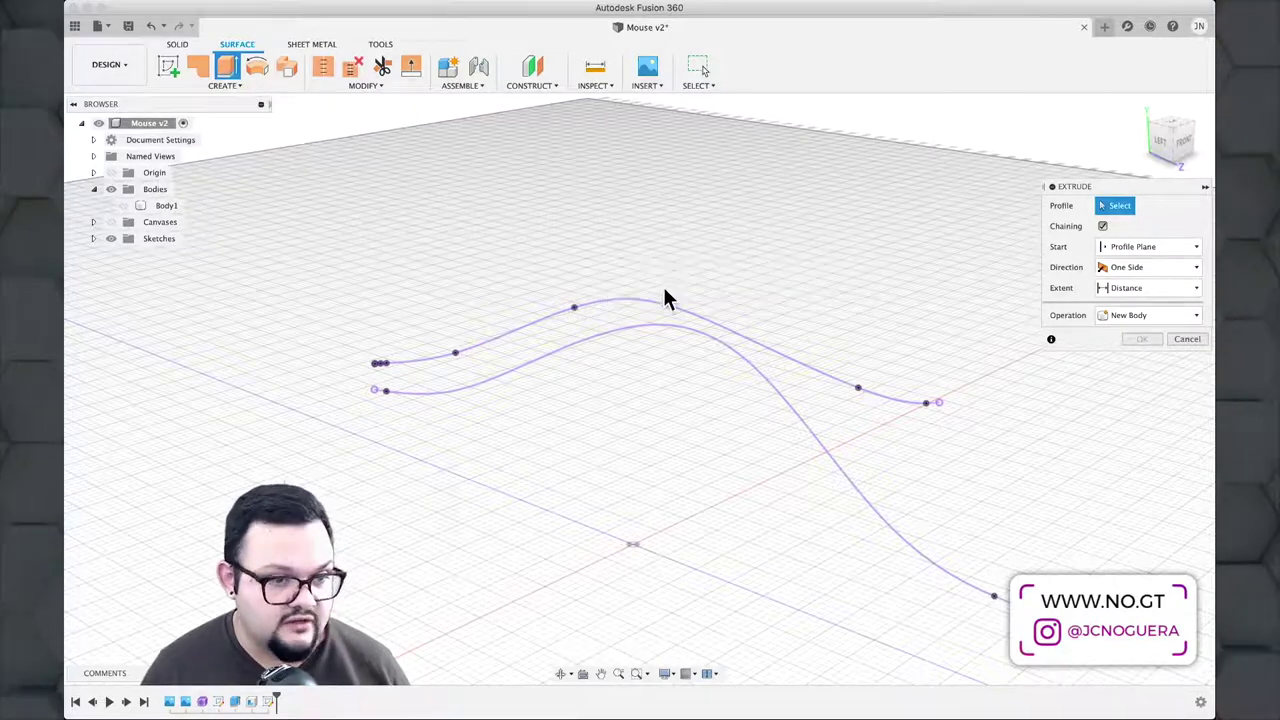
{"action": "scroll", "coordinate": [912, 405], "scroll_direction": "up", "scroll_amount": 2}
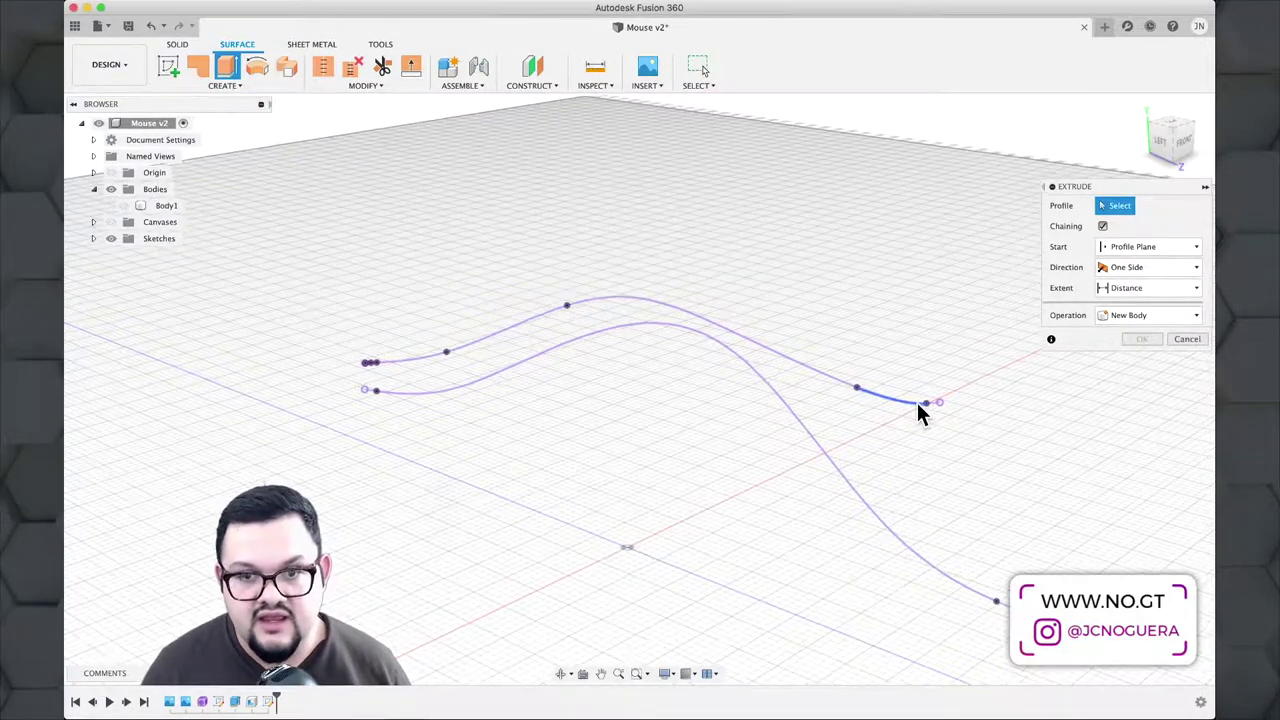
{"action": "scroll", "coordinate": [922, 400], "scroll_direction": "up", "scroll_amount": 1}
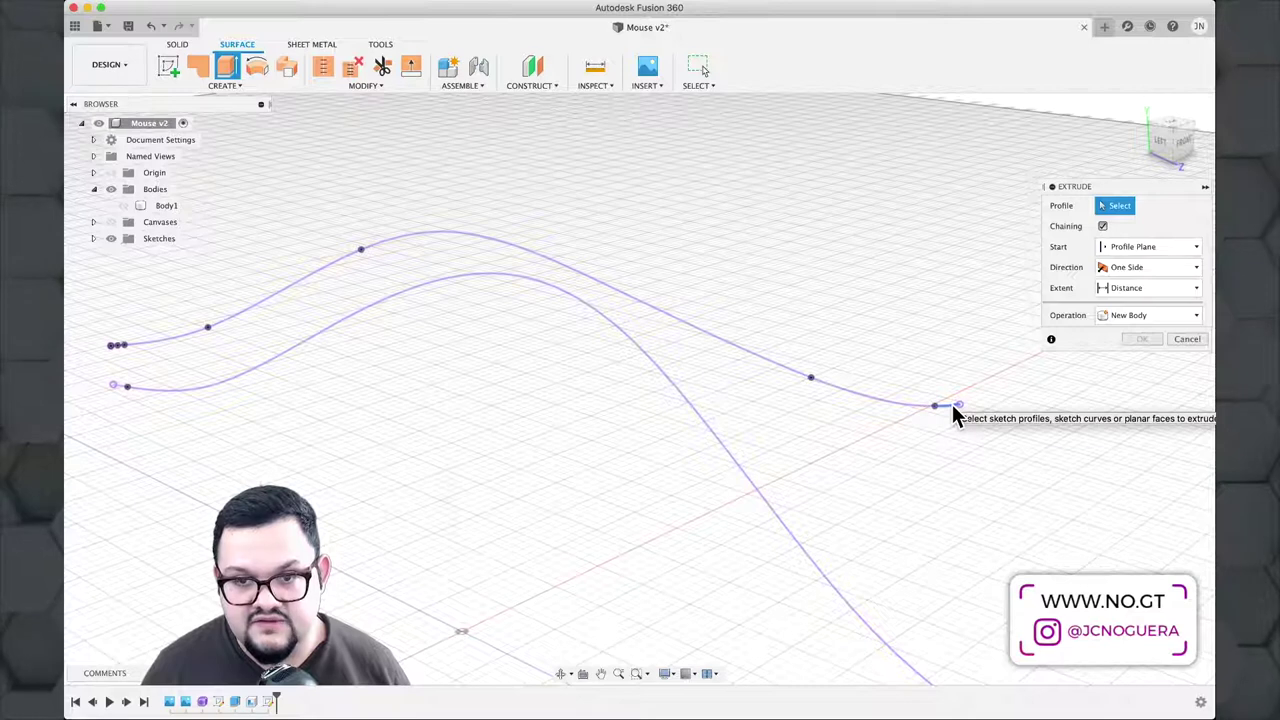
{"action": "left_click", "coordinate": [952, 404]}
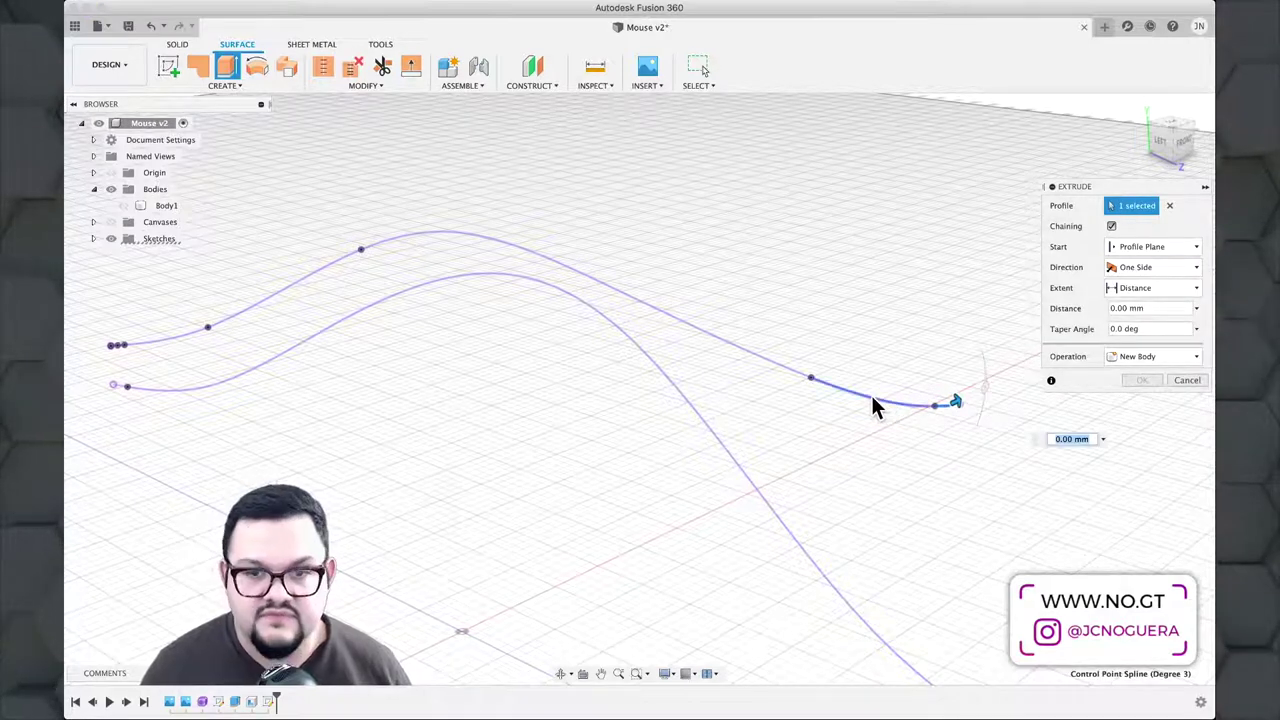
{"action": "left_click", "coordinate": [871, 395]}
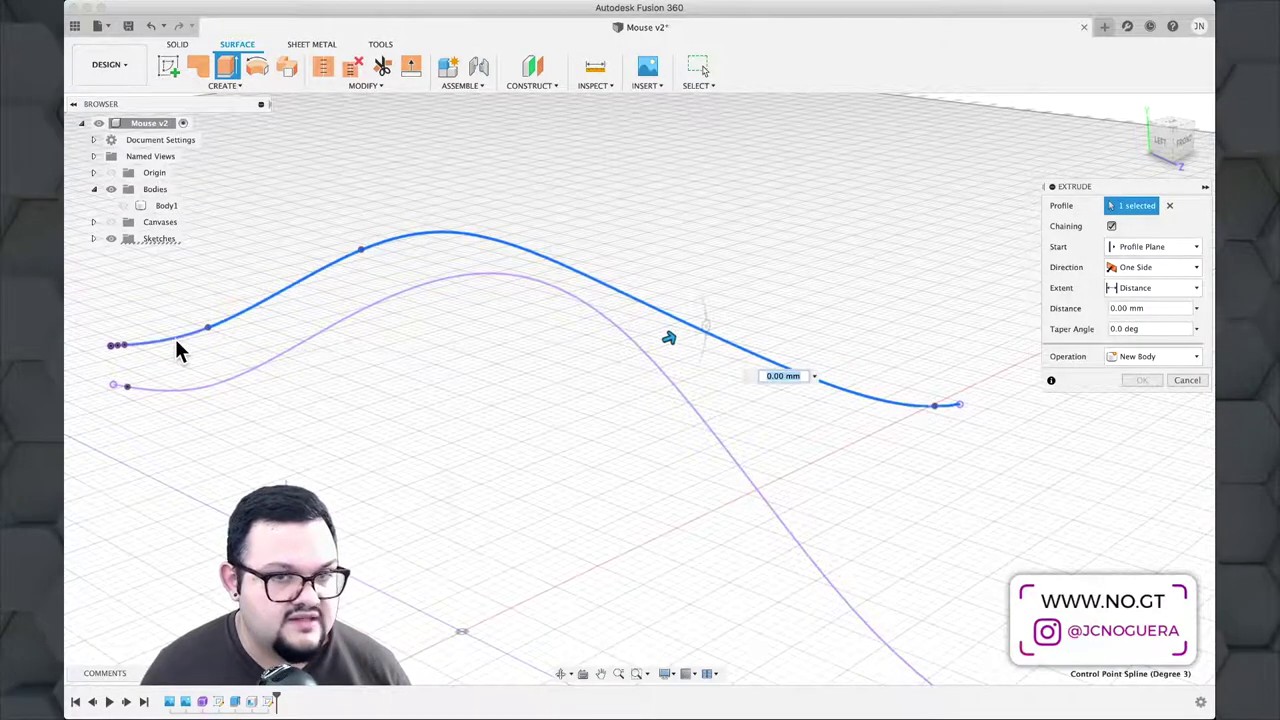
{"action": "middle_click_drag", "start_coordinate": [306, 380], "coordinate": [966, 306], "text": "shift"}
{"action": "scroll", "coordinate": [930, 298], "scroll_direction": "up", "scroll_amount": 5}
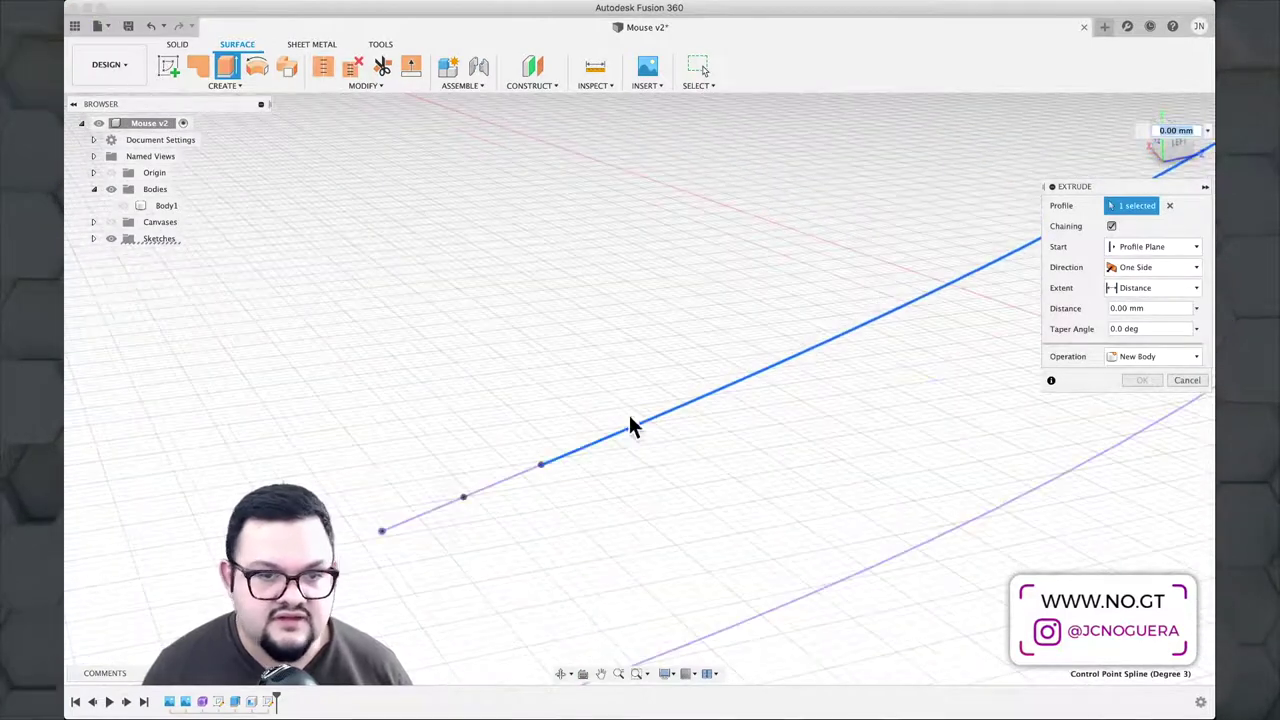
{"action": "left_click", "coordinate": [501, 481]}
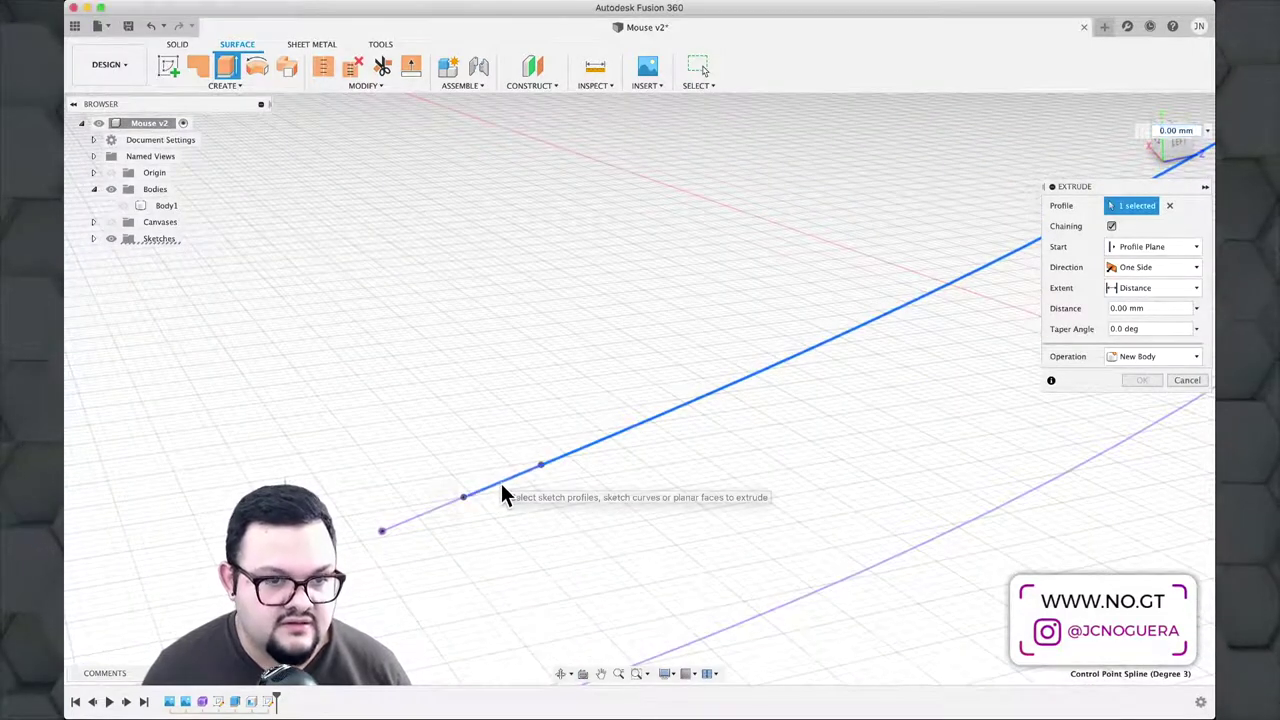
{"action": "left_click", "coordinate": [420, 514]}
{"action": "scroll", "coordinate": [478, 499], "scroll_direction": "down", "scroll_amount": 5}
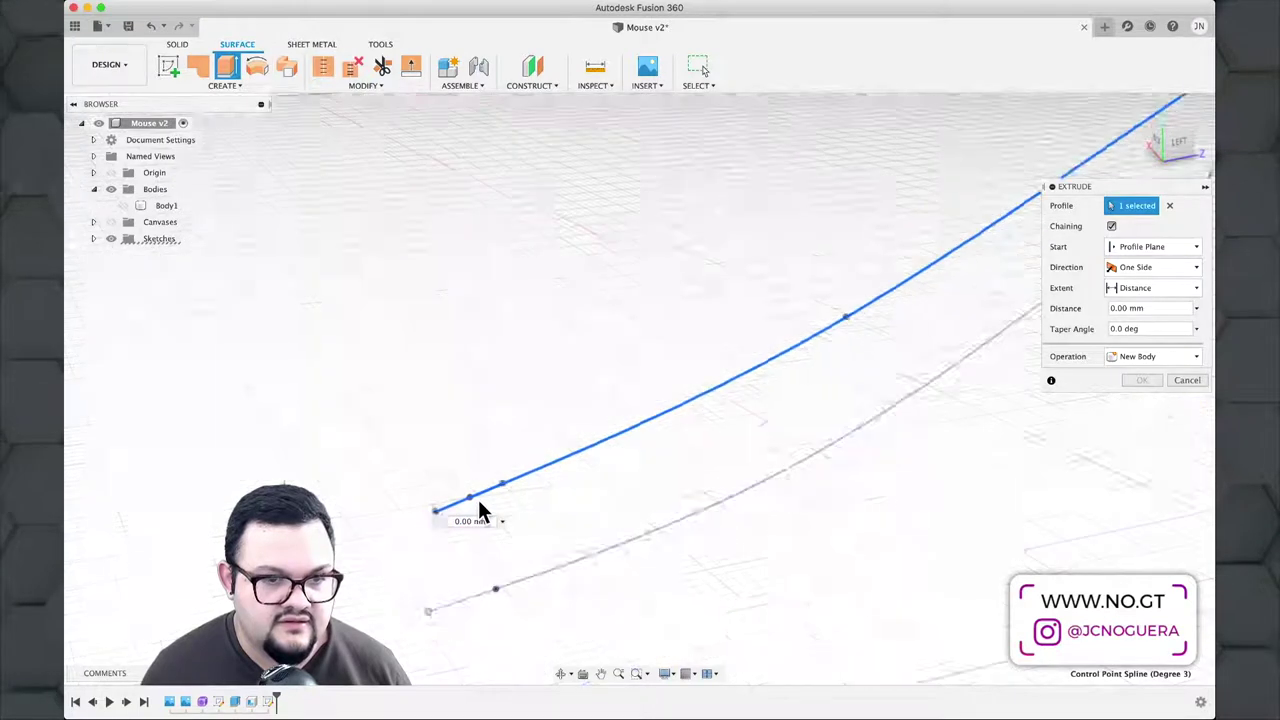
Step: Extrude the selected curve symmetrically by 40 mm as a new surface body, with the mouse body shown again for reference
{"action": "middle_click_drag", "start_coordinate": [482, 498], "coordinate": [677, 446], "text": "shift"}
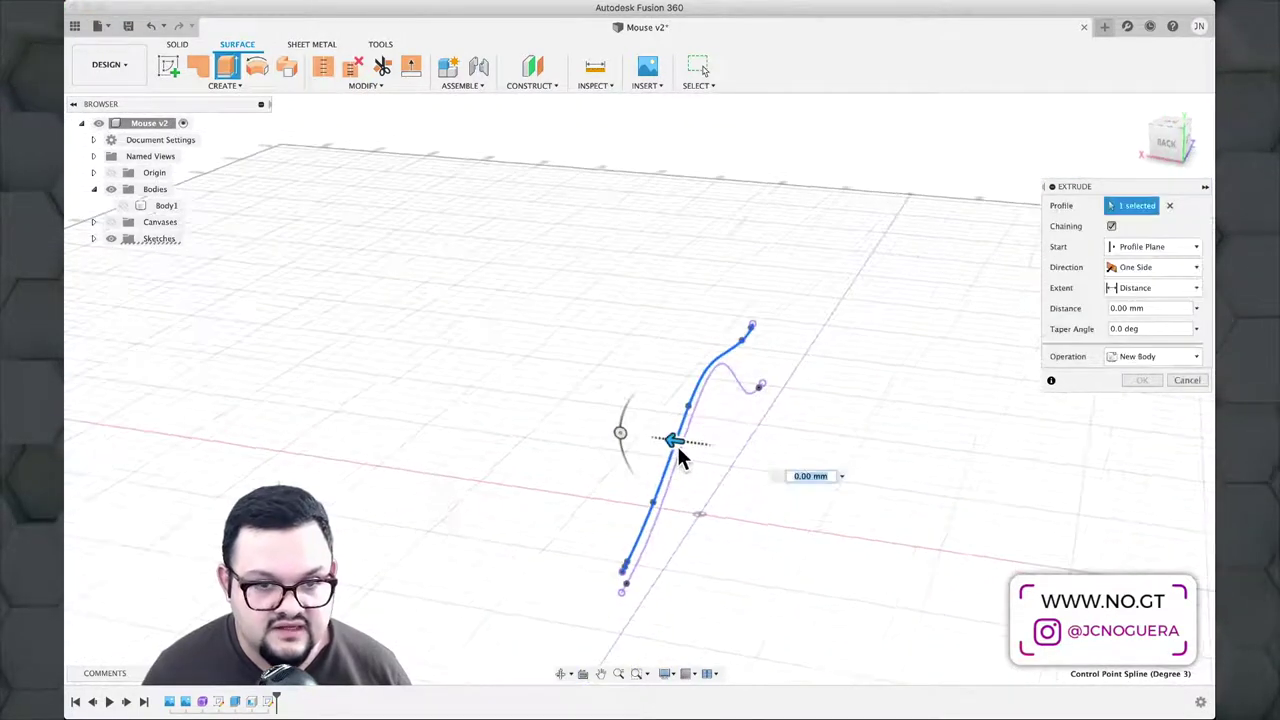
{"action": "left_click_drag", "start_coordinate": [673, 439], "coordinate": [484, 410]}
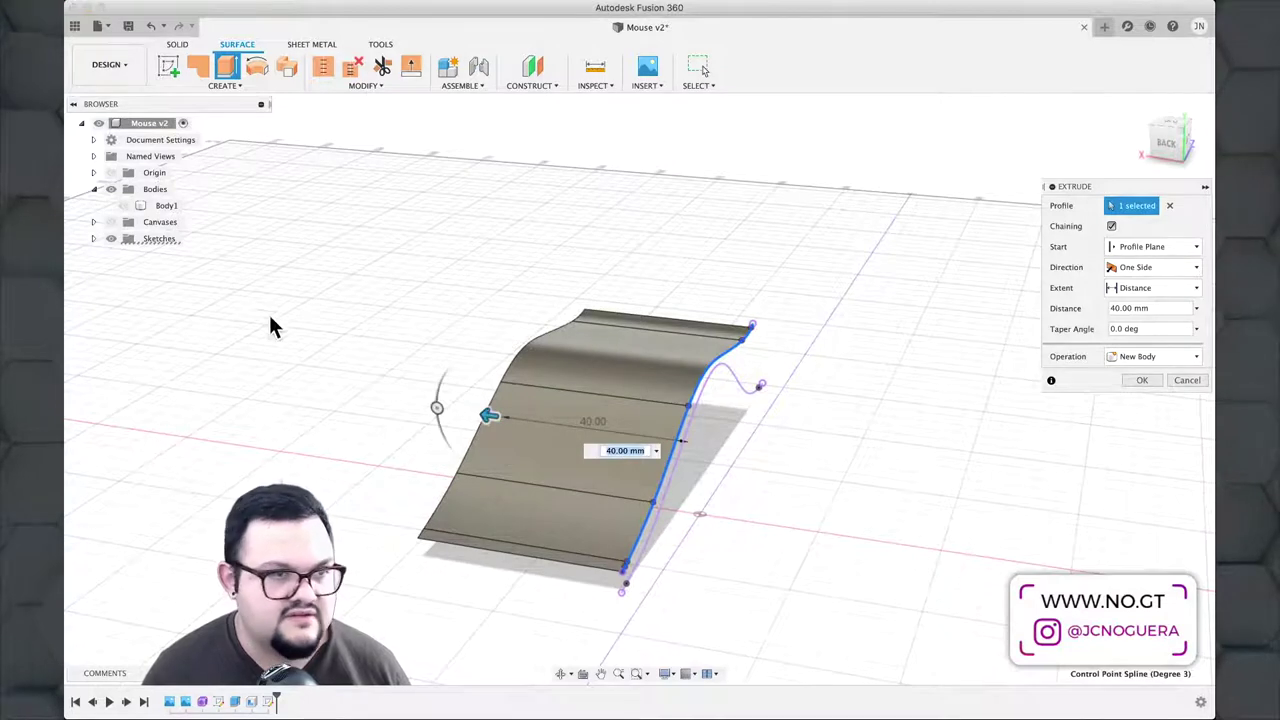
{"action": "left_click", "coordinate": [122, 206]}
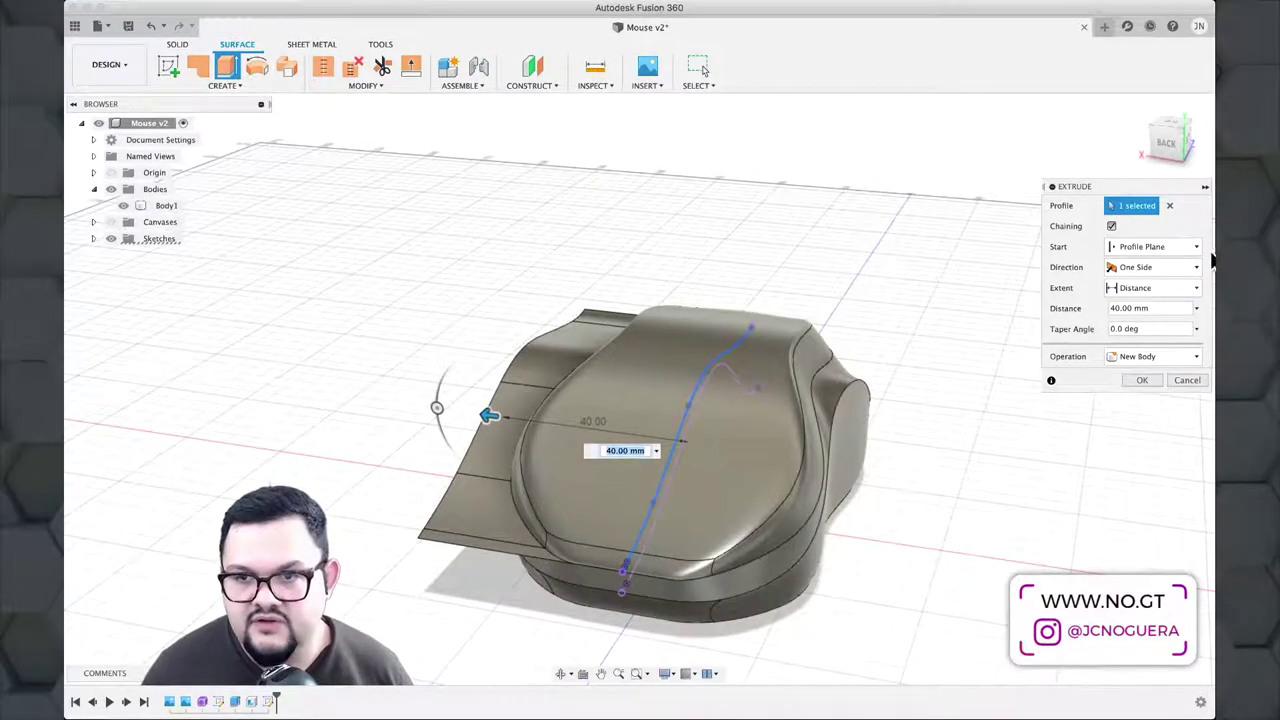
{"action": "left_click", "coordinate": [1178, 267]}
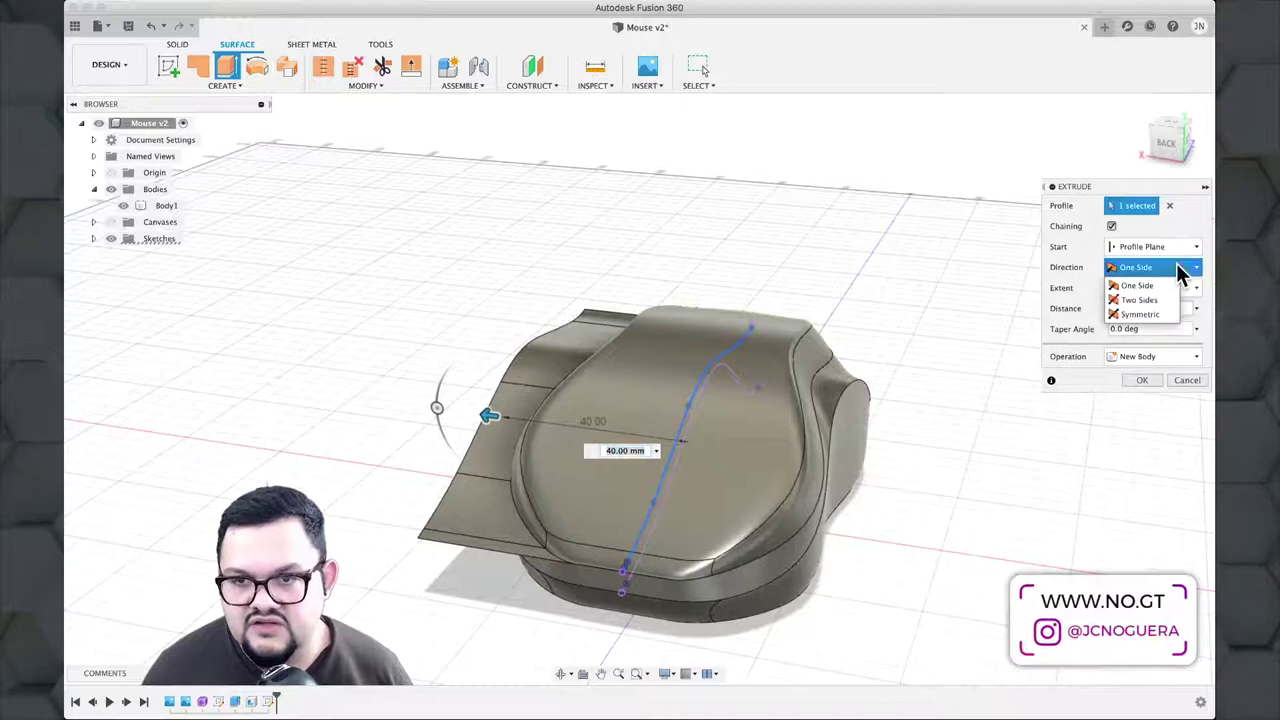
{"action": "left_click", "coordinate": [1158, 313]}
{"action": "middle_click_drag", "start_coordinate": [900, 289], "coordinate": [849, 274], "text": "shift"}
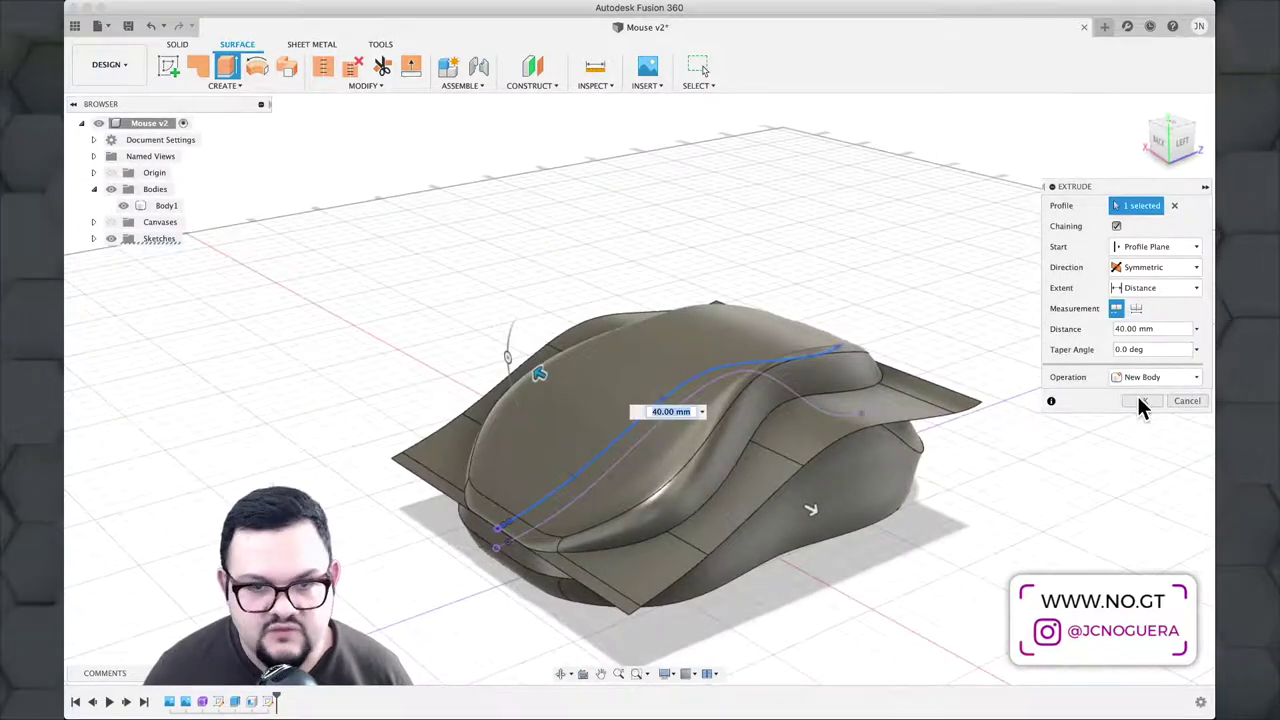
{"action": "left_click", "coordinate": [1138, 399]}
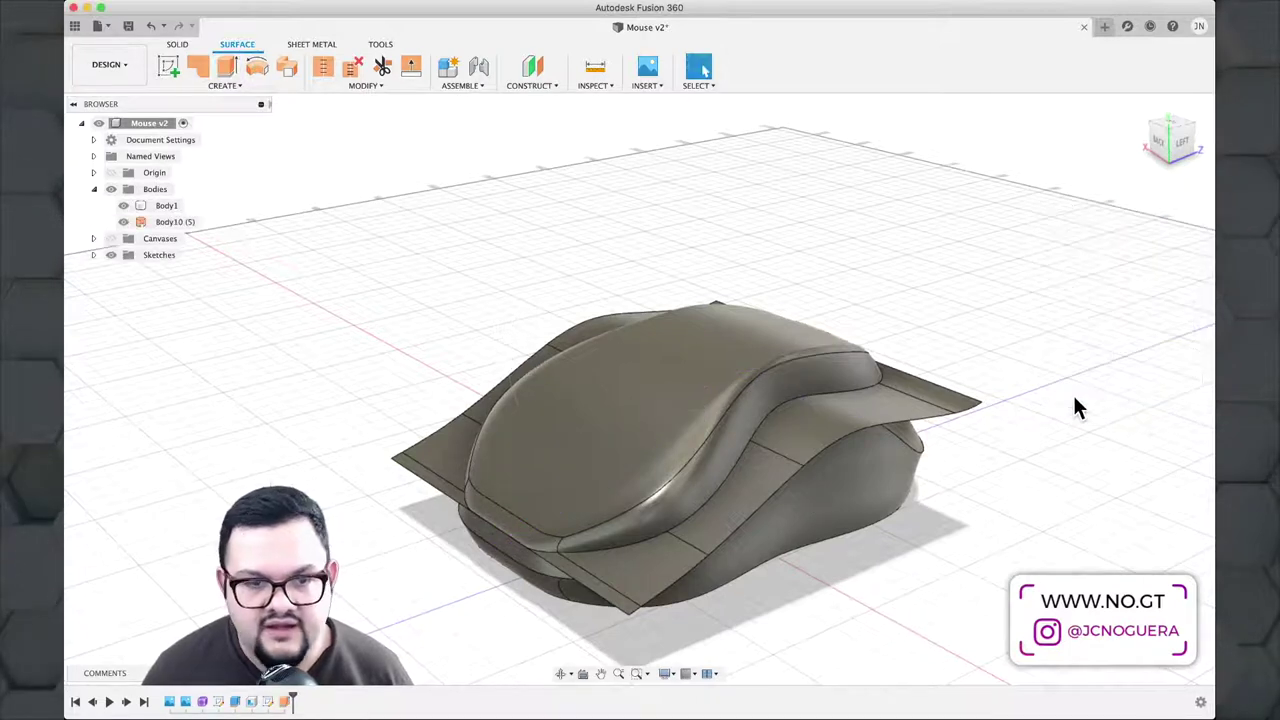
{"action": "middle_click_drag", "start_coordinate": [949, 403], "coordinate": [913, 393], "text": "shift"}
{"action": "key", "text": "Escape"}
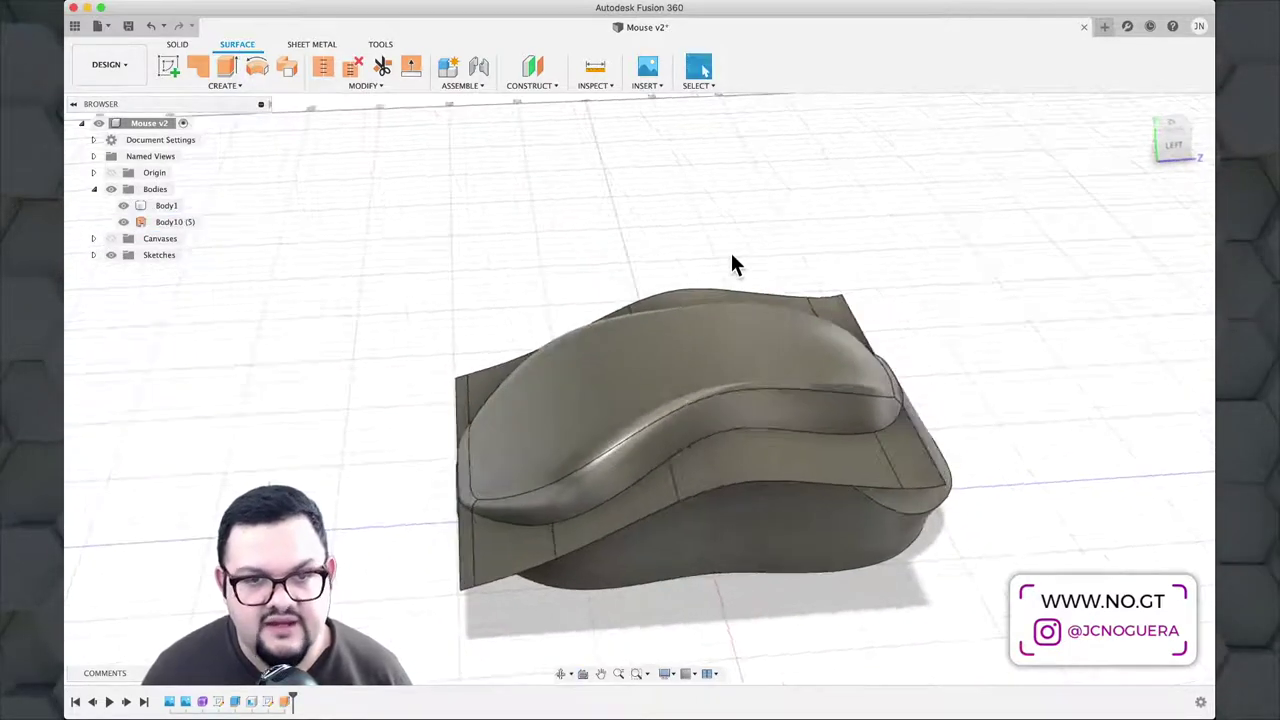
Step: Extend the front end edge of the extruded surface by 5 mm with the Natural extend type
{"action": "left_click", "coordinate": [368, 86]}
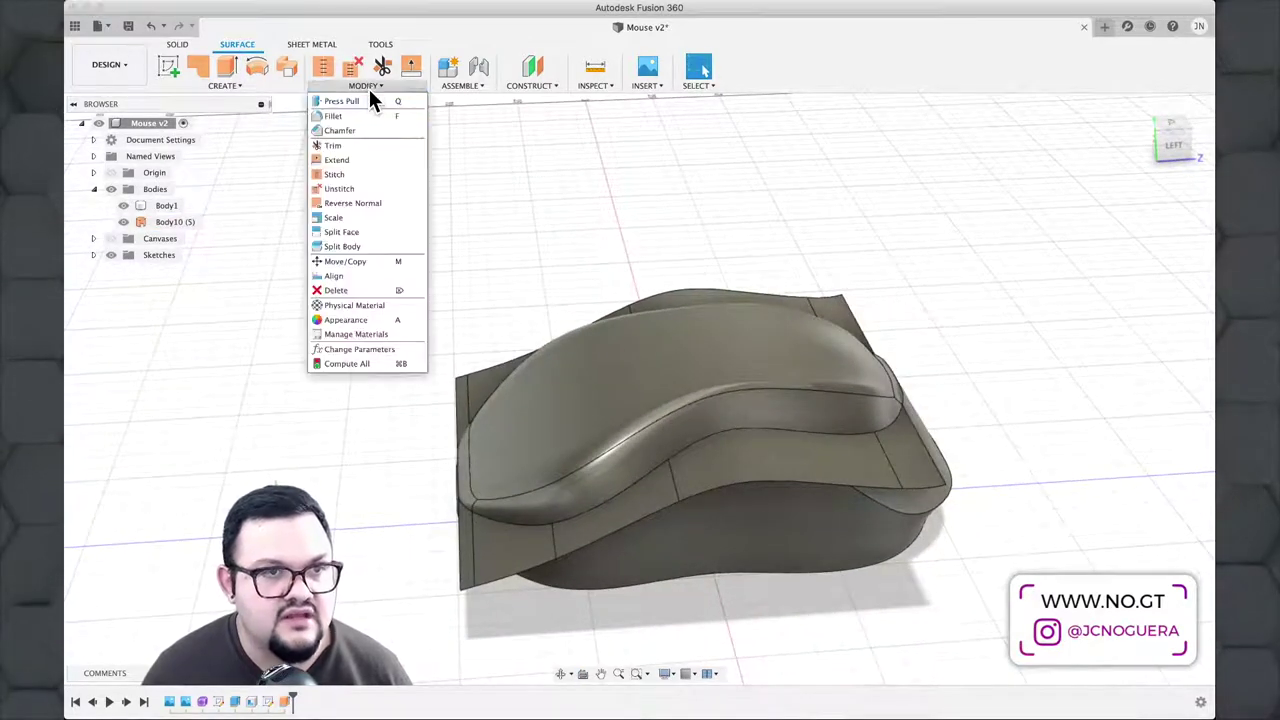
{"action": "left_click", "coordinate": [362, 160]}
{"action": "left_click", "coordinate": [921, 432]}
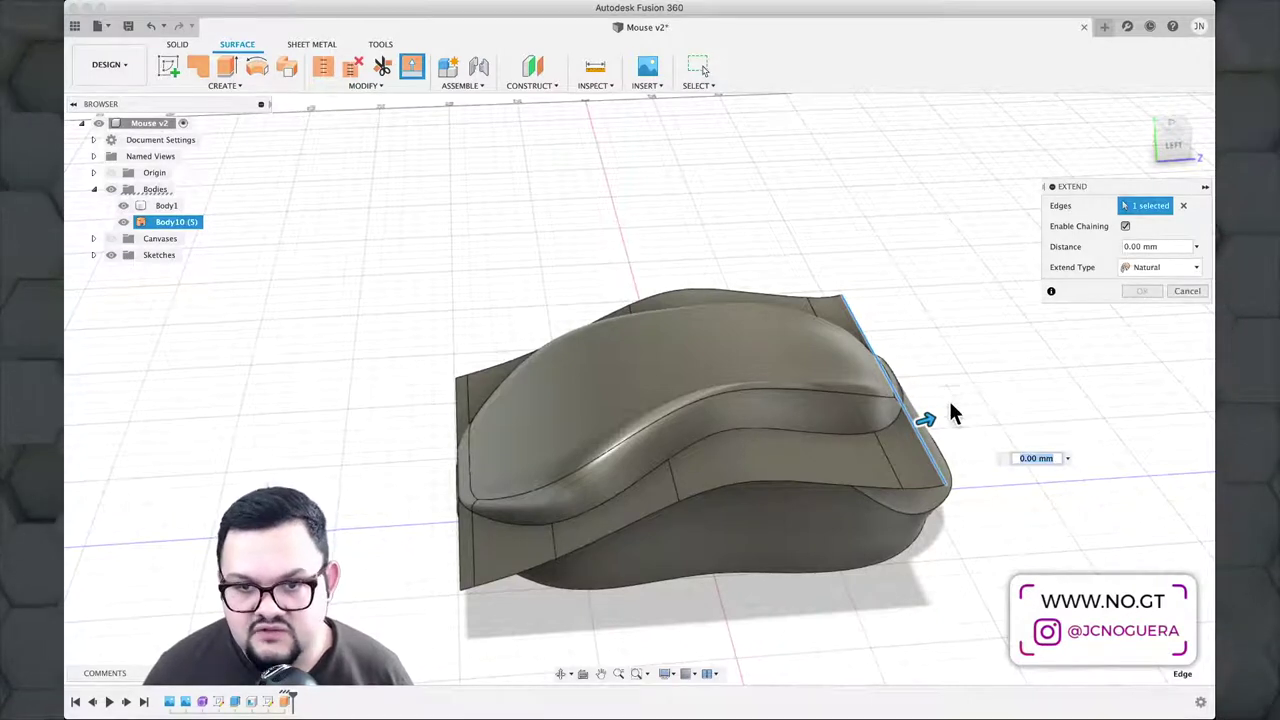
{"action": "left_click_drag", "start_coordinate": [926, 413], "coordinate": [945, 398]}
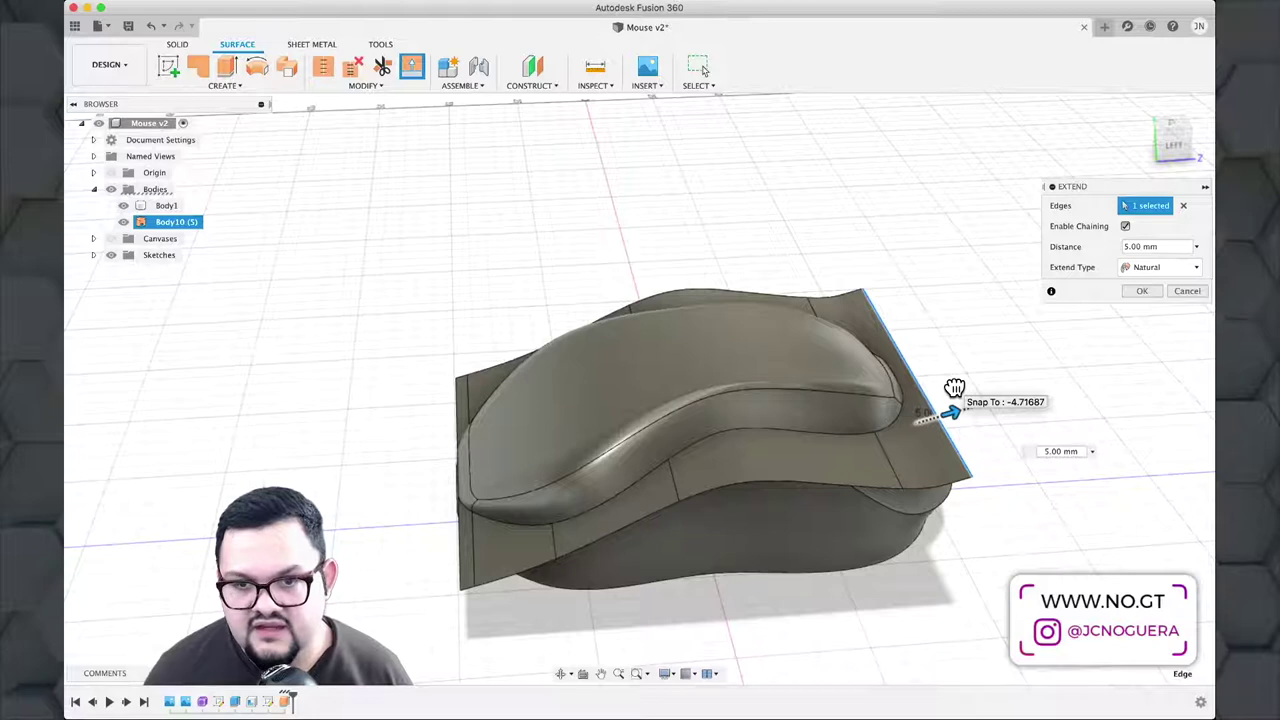
{"action": "left_click", "coordinate": [1140, 291]}
Step: Extend the rear end edge of the extruded surface outward past the back of the mouse body
{"action": "right_click", "coordinate": [1012, 342]}
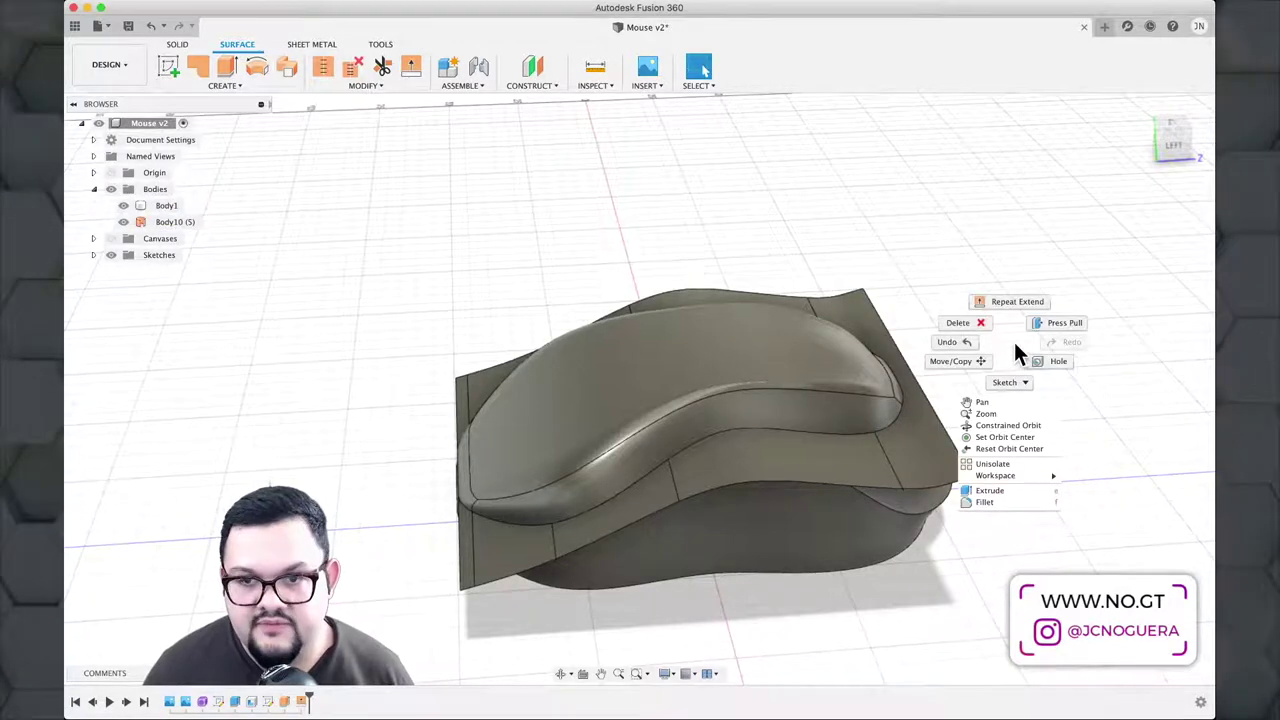
{"action": "left_click", "coordinate": [1014, 303]}
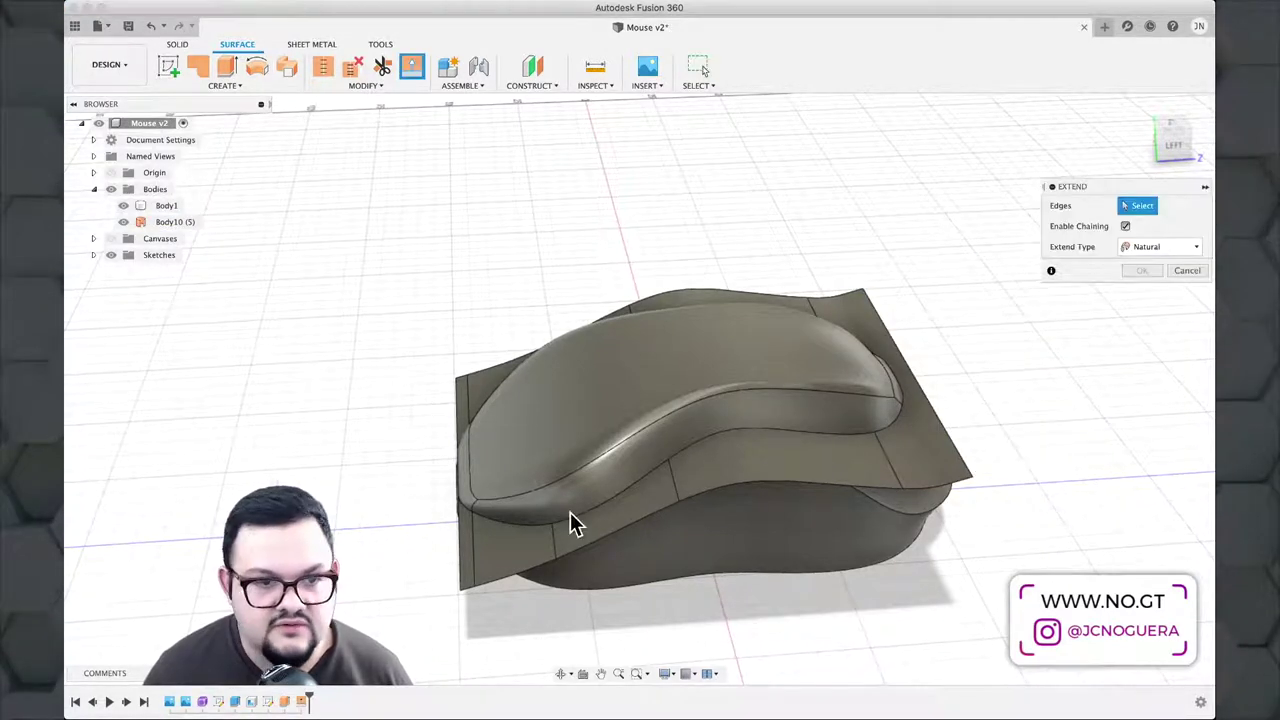
{"action": "left_click", "coordinate": [463, 548]}
{"action": "left_click_drag", "start_coordinate": [463, 545], "coordinate": [417, 565]}
{"action": "key", "text": "Return"}
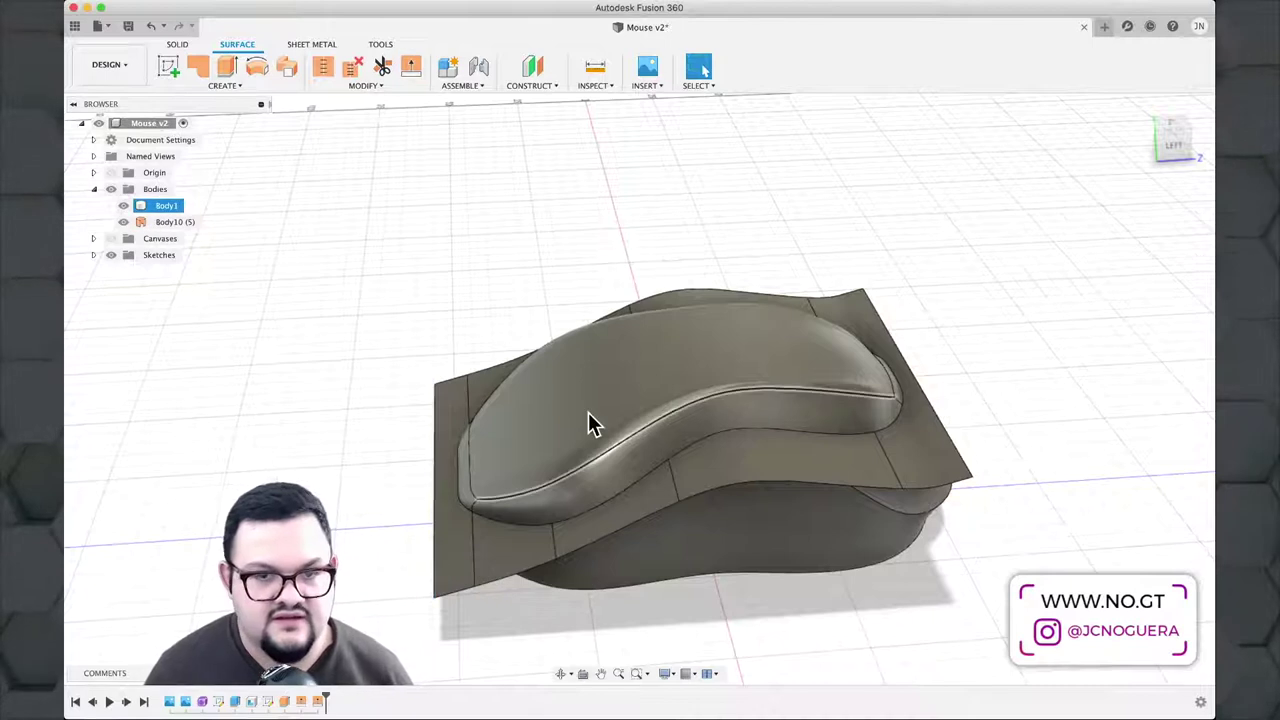
Step: Split the mouse body using the extruded surface as the splitting tool, with extension of the splitting tool turned off
{"action": "middle_click_drag", "start_coordinate": [555, 234], "coordinate": [505, 220], "text": "shift"}
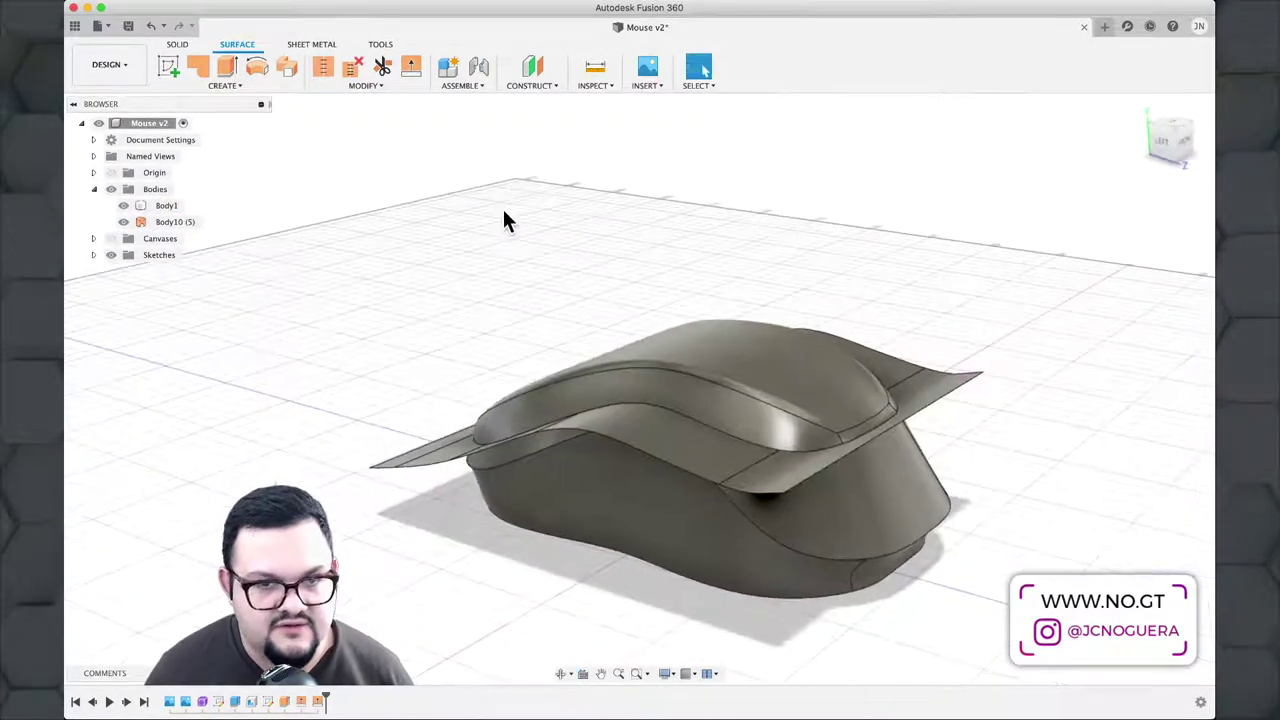
{"action": "left_click", "coordinate": [370, 87]}
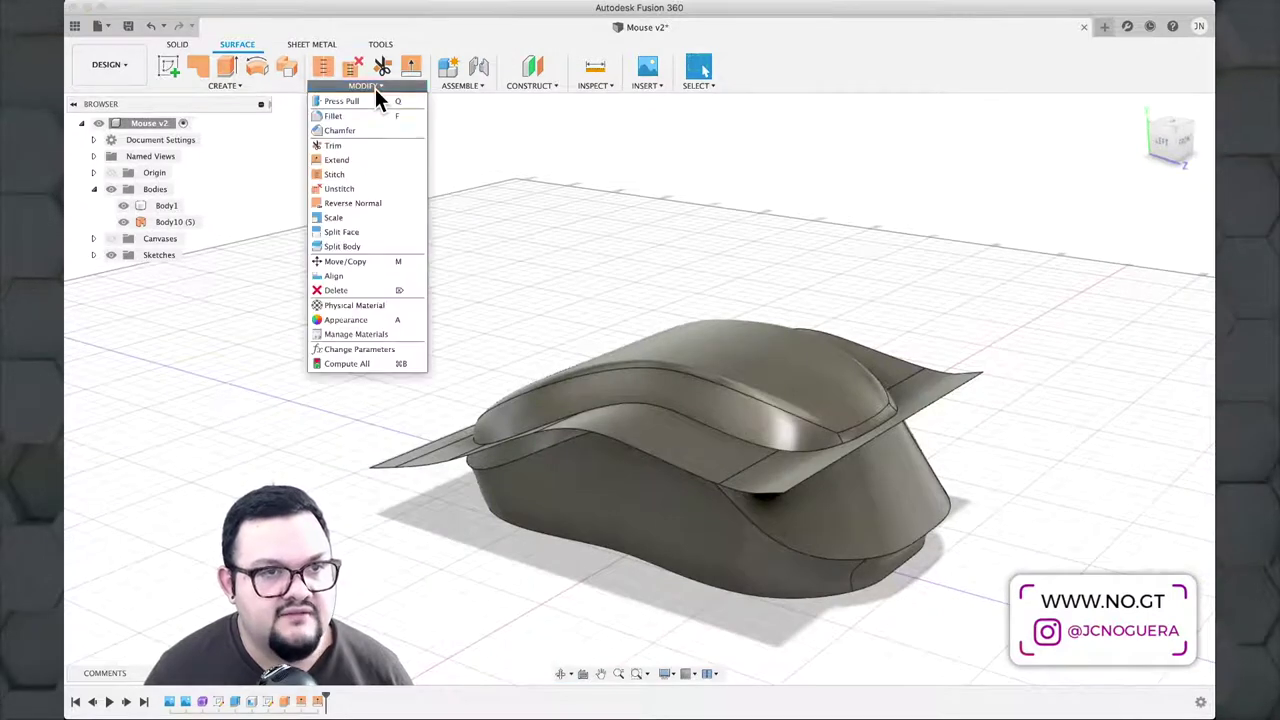
{"action": "left_click", "coordinate": [370, 247]}
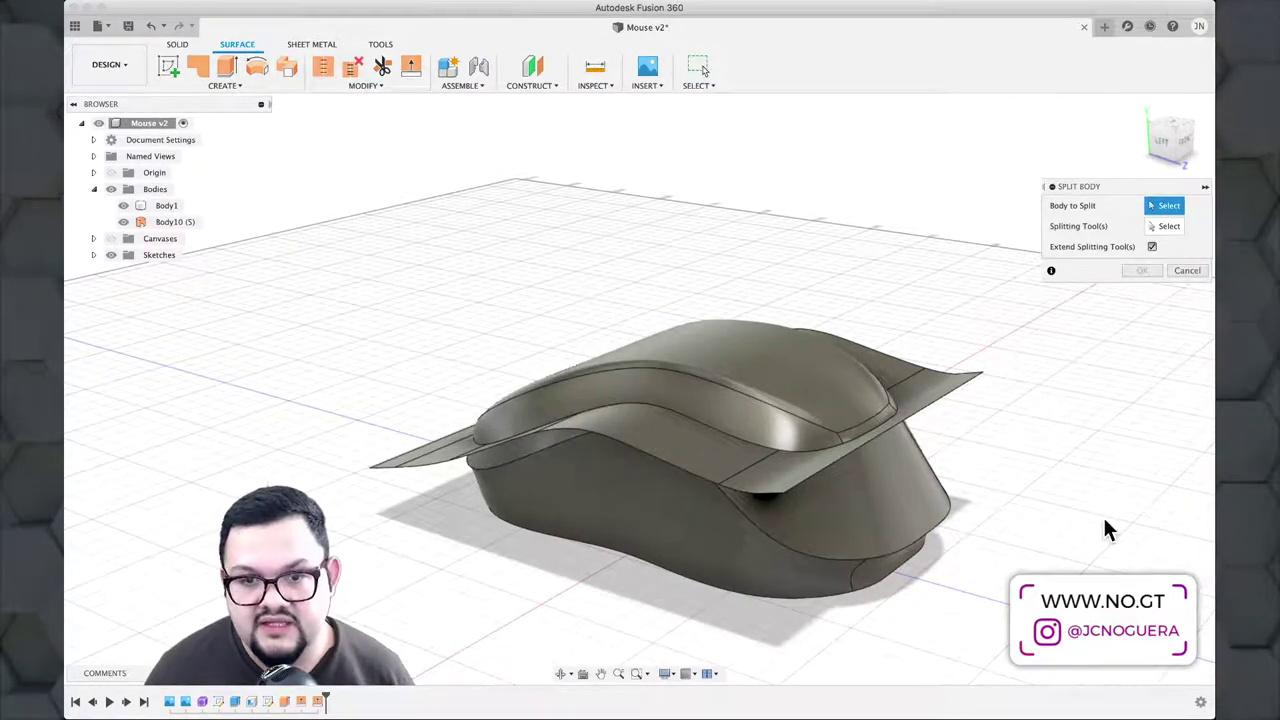
{"action": "left_click", "coordinate": [874, 543]}
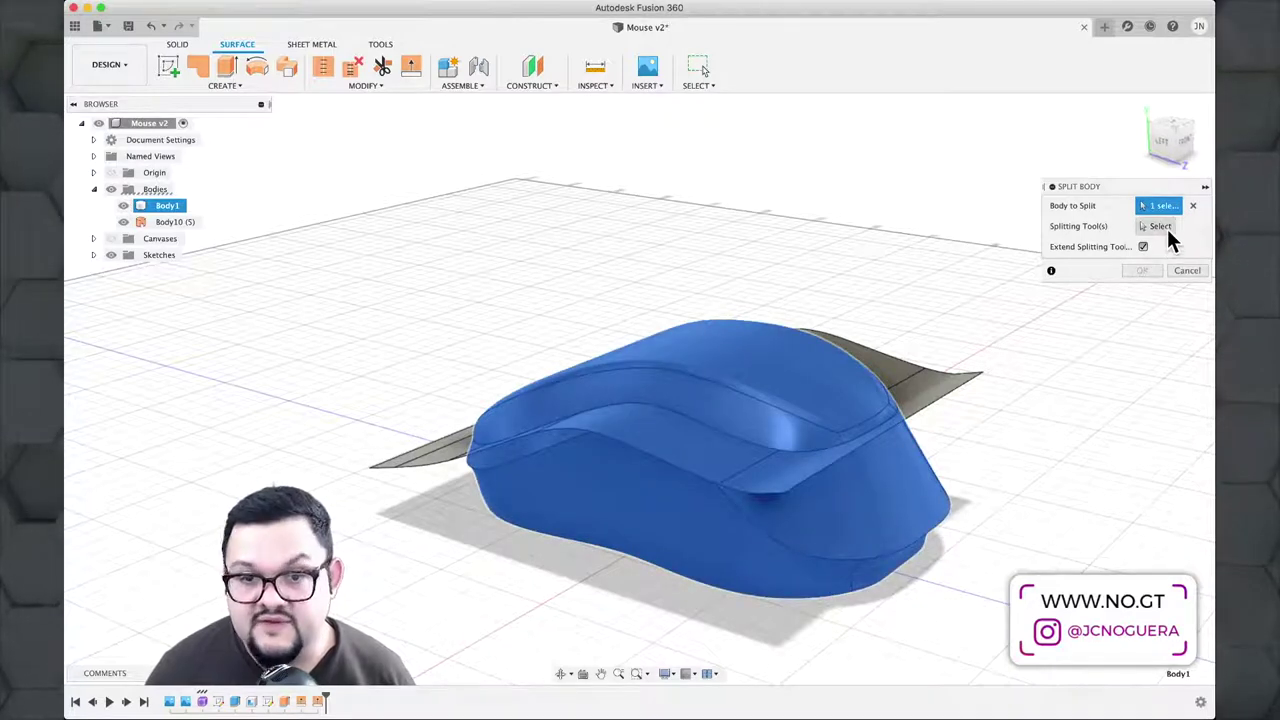
{"action": "left_click", "coordinate": [1160, 226]}
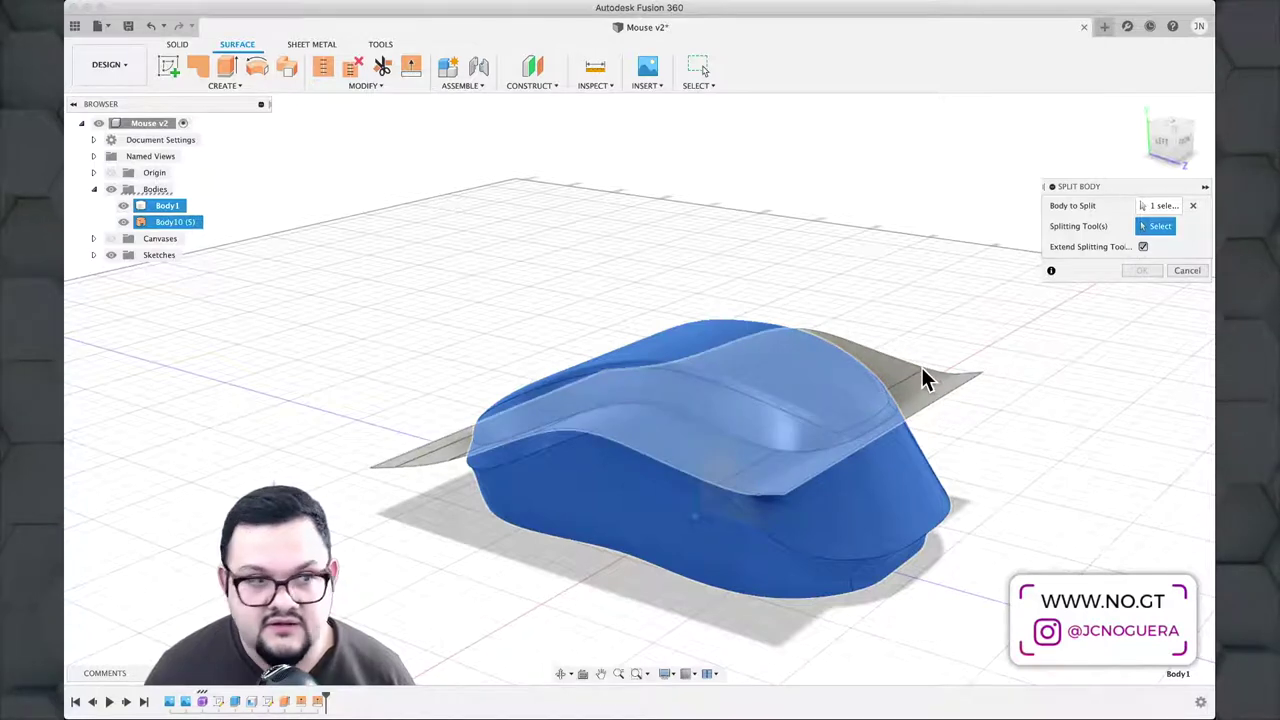
{"action": "left_click", "coordinate": [172, 223]}
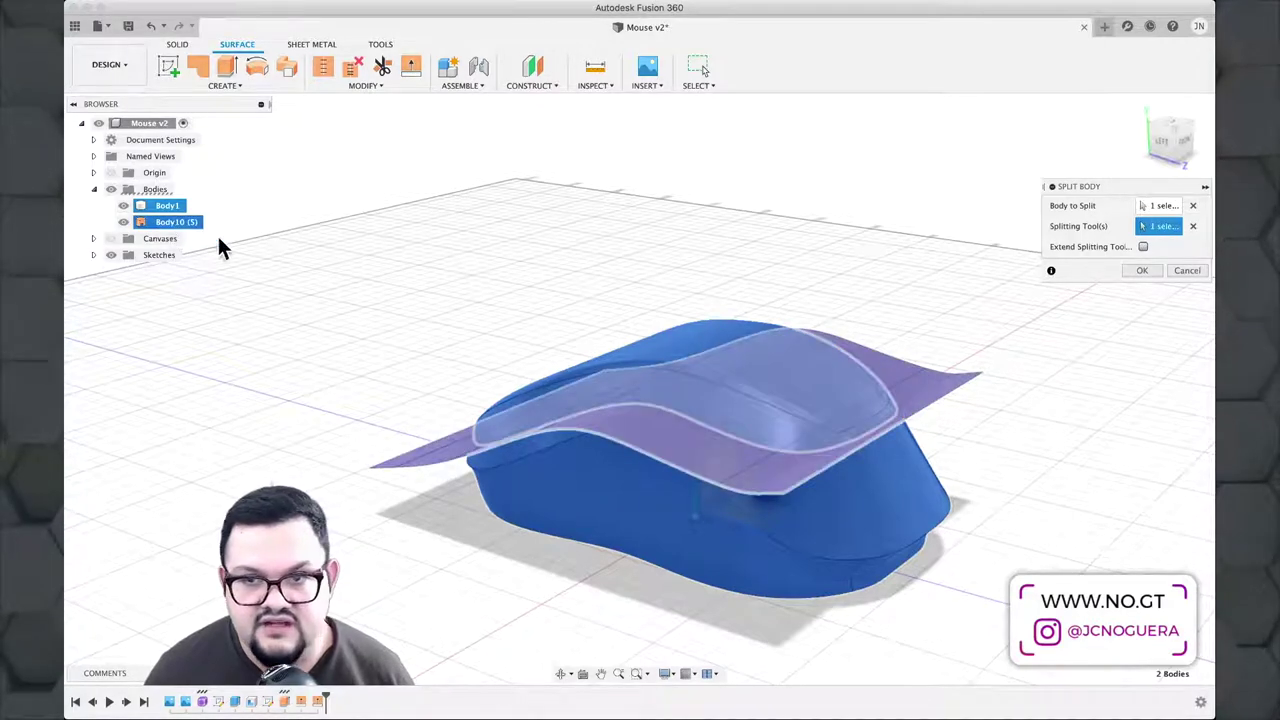
{"action": "left_click", "coordinate": [1142, 271]}
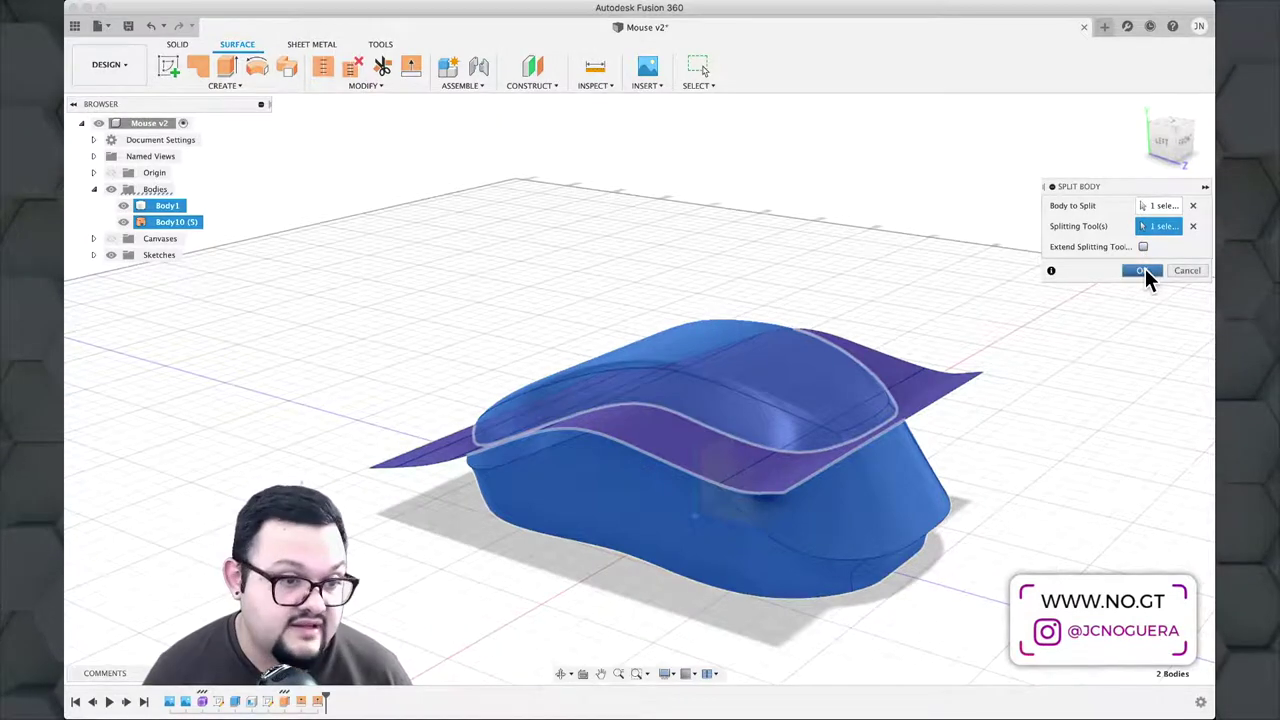
{"action": "middle_click_drag", "start_coordinate": [660, 391], "coordinate": [766, 380], "text": "shift"}
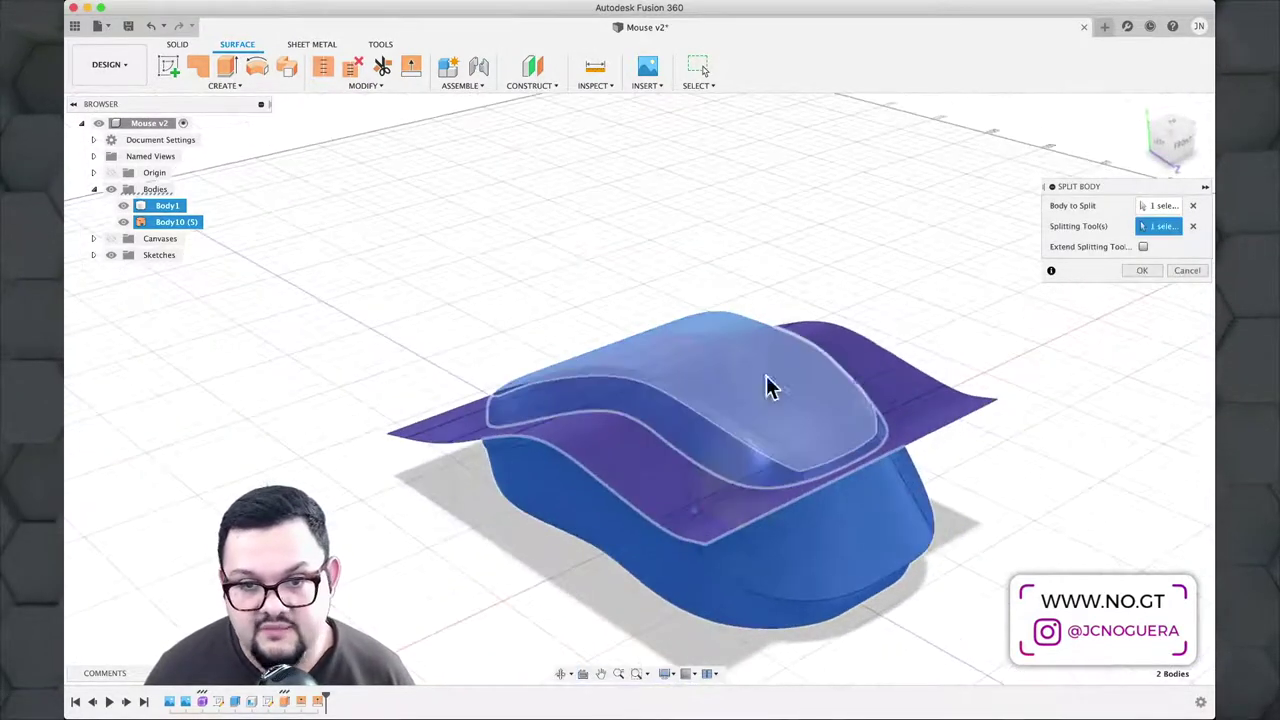
{"action": "left_click", "coordinate": [1146, 272]}
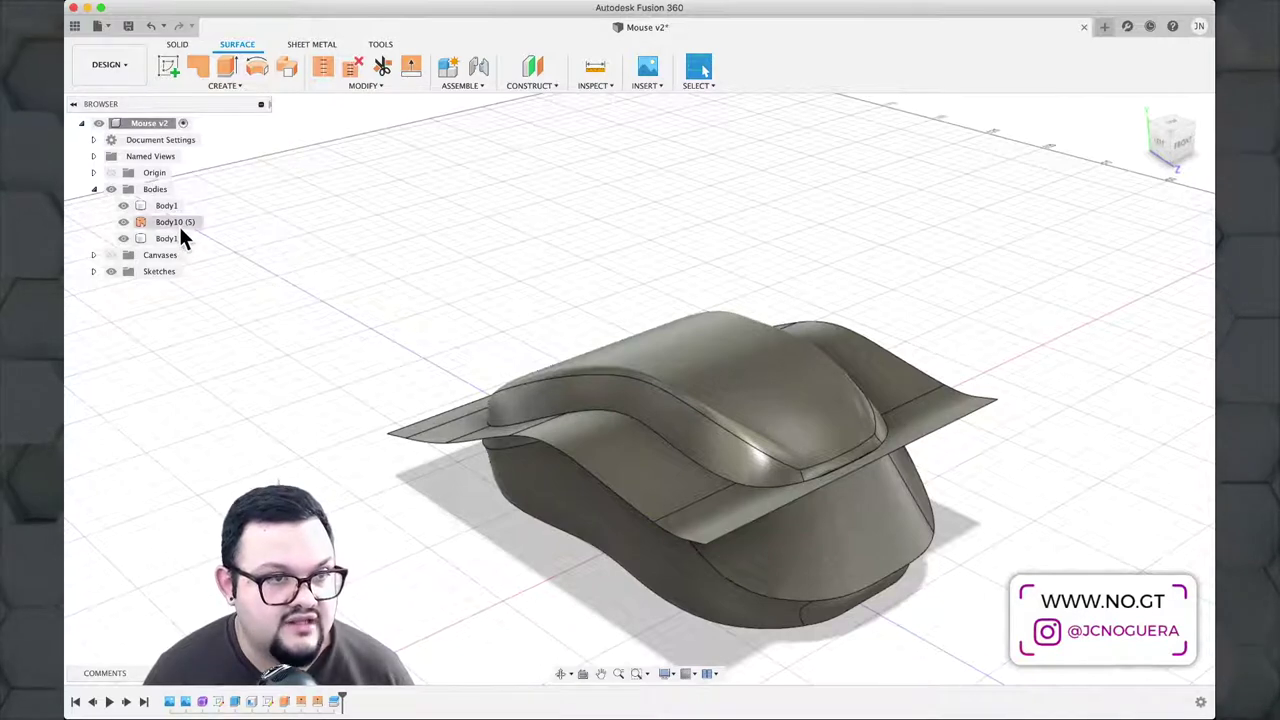
Step: Hide the splitting surface and temporarily hide the upper shell to examine the two halves of the mouse
{"action": "left_click", "coordinate": [123, 222]}
{"action": "middle_click_drag", "start_coordinate": [418, 315], "coordinate": [534, 309], "text": "shift"}
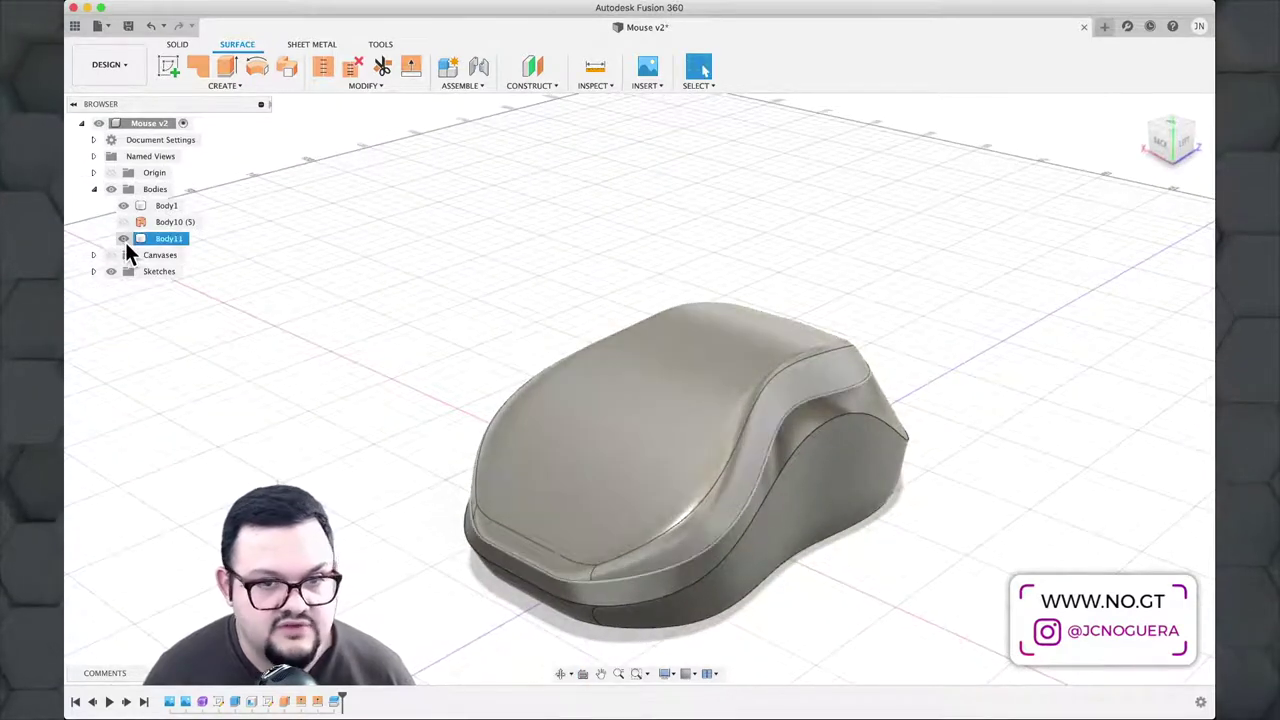
{"action": "left_click", "coordinate": [123, 238]}
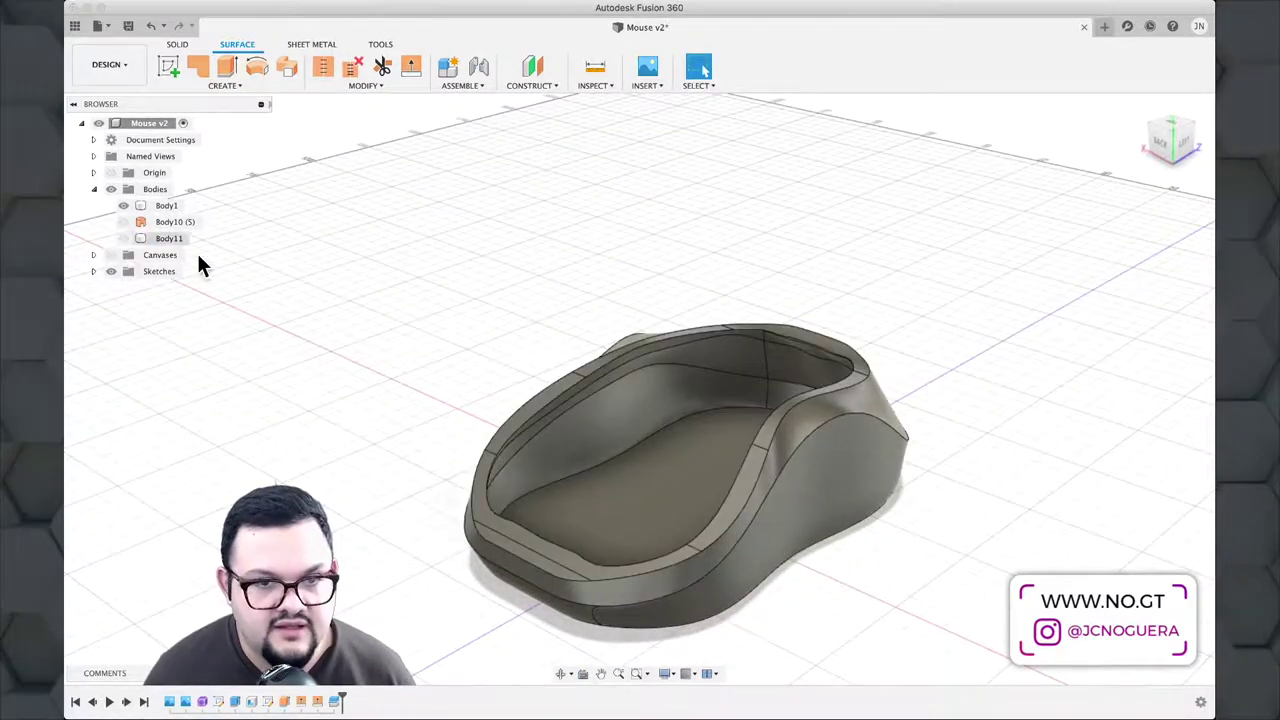
{"action": "middle_click_drag", "start_coordinate": [590, 295], "coordinate": [503, 313], "text": "shift"}
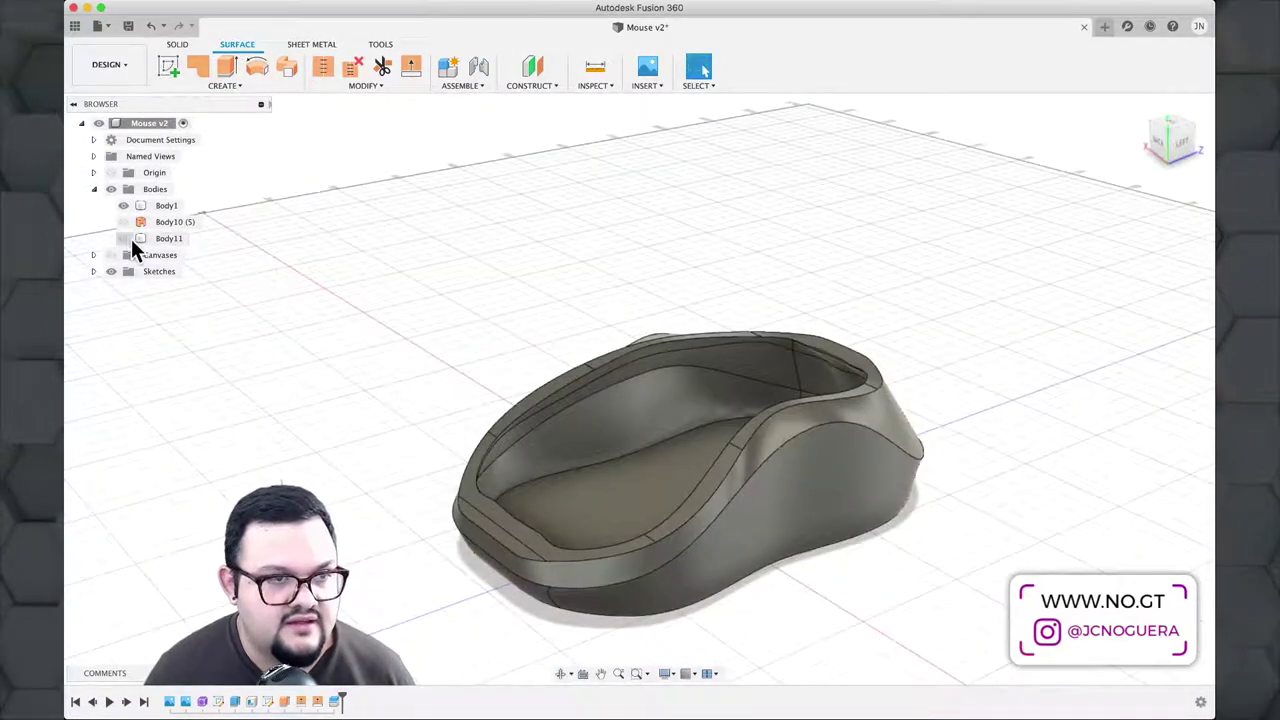
{"action": "left_click", "coordinate": [123, 238]}
{"action": "left_click", "coordinate": [778, 452]}
{"action": "scroll", "coordinate": [790, 440], "scroll_direction": "up", "scroll_amount": 3}
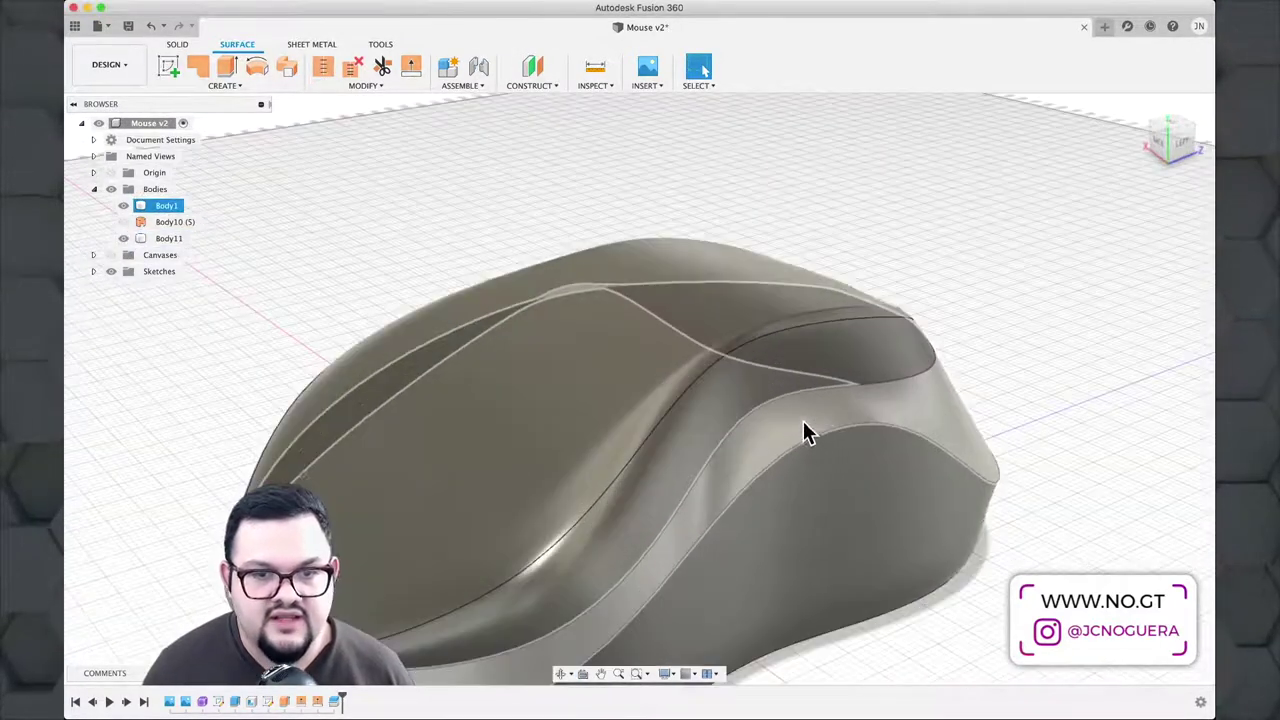
{"action": "key", "text": "Escape"}
Step: Hide the upper shell and fillet the outer rim edge of the lower shell with a 0.5 mm radius
{"action": "left_click", "coordinate": [121, 238]}
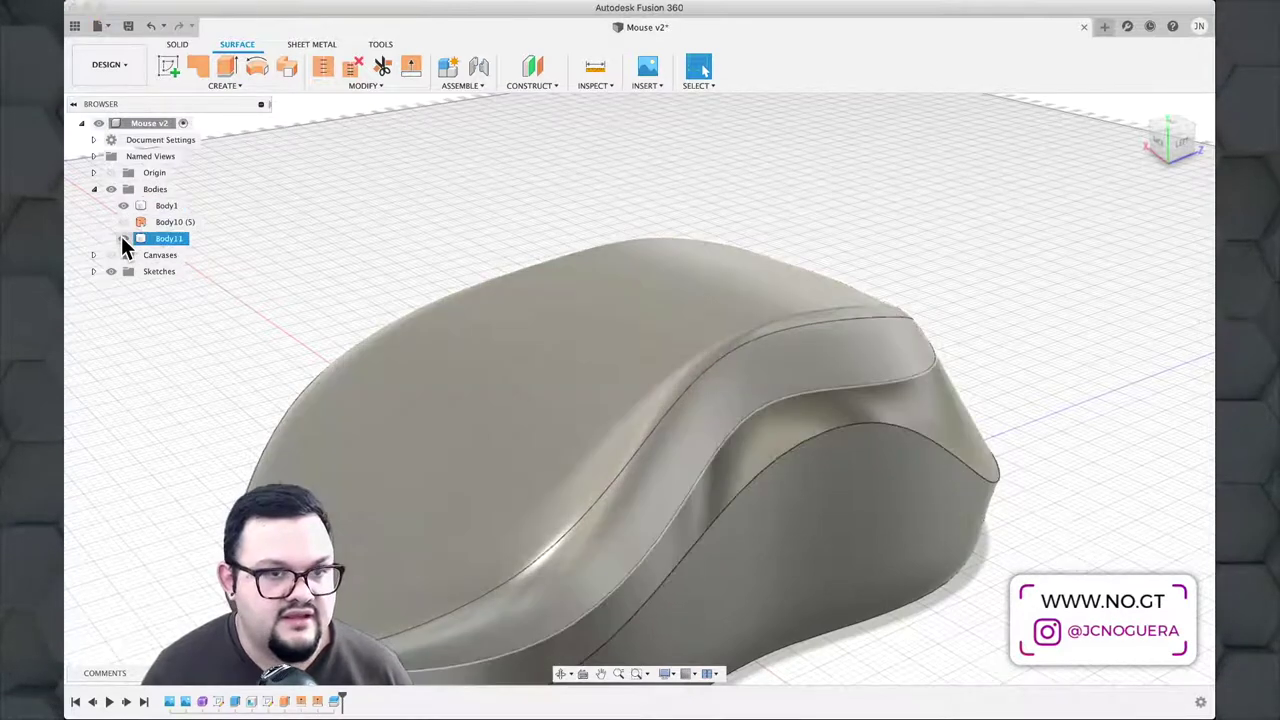
{"action": "left_click", "coordinate": [875, 393]}
{"action": "key", "text": "f"}
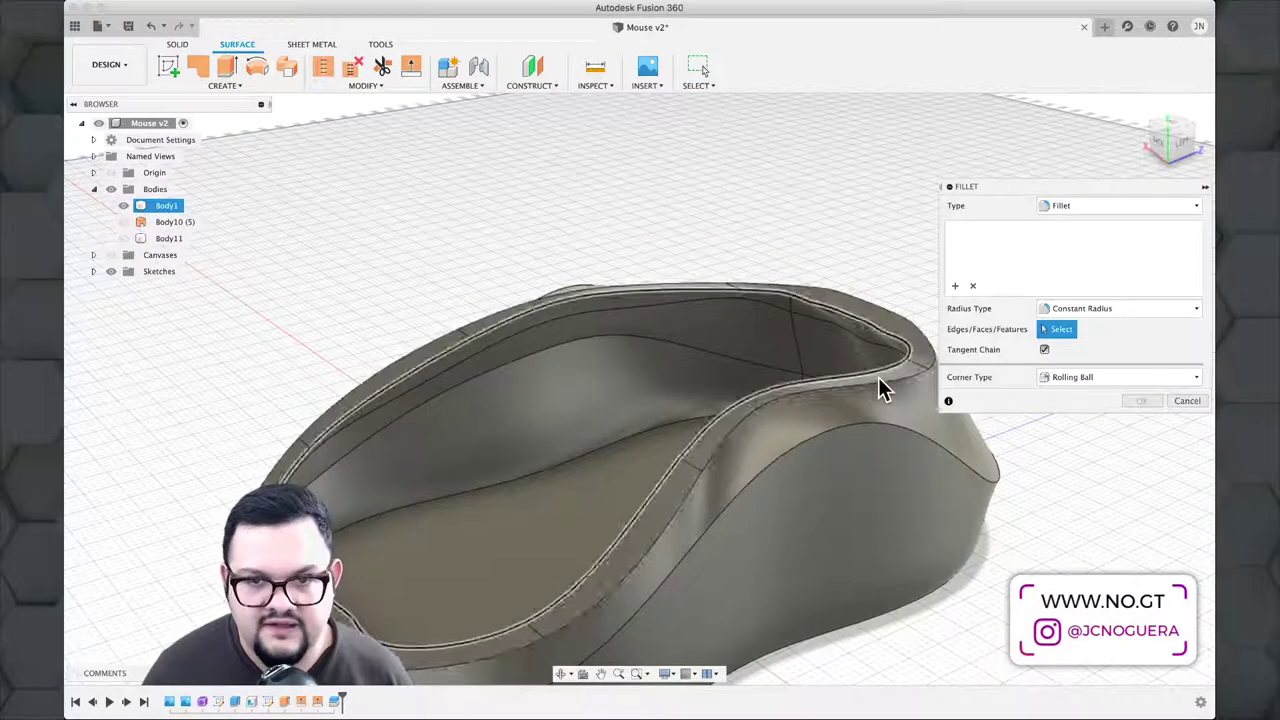
{"action": "left_click", "coordinate": [878, 379]}
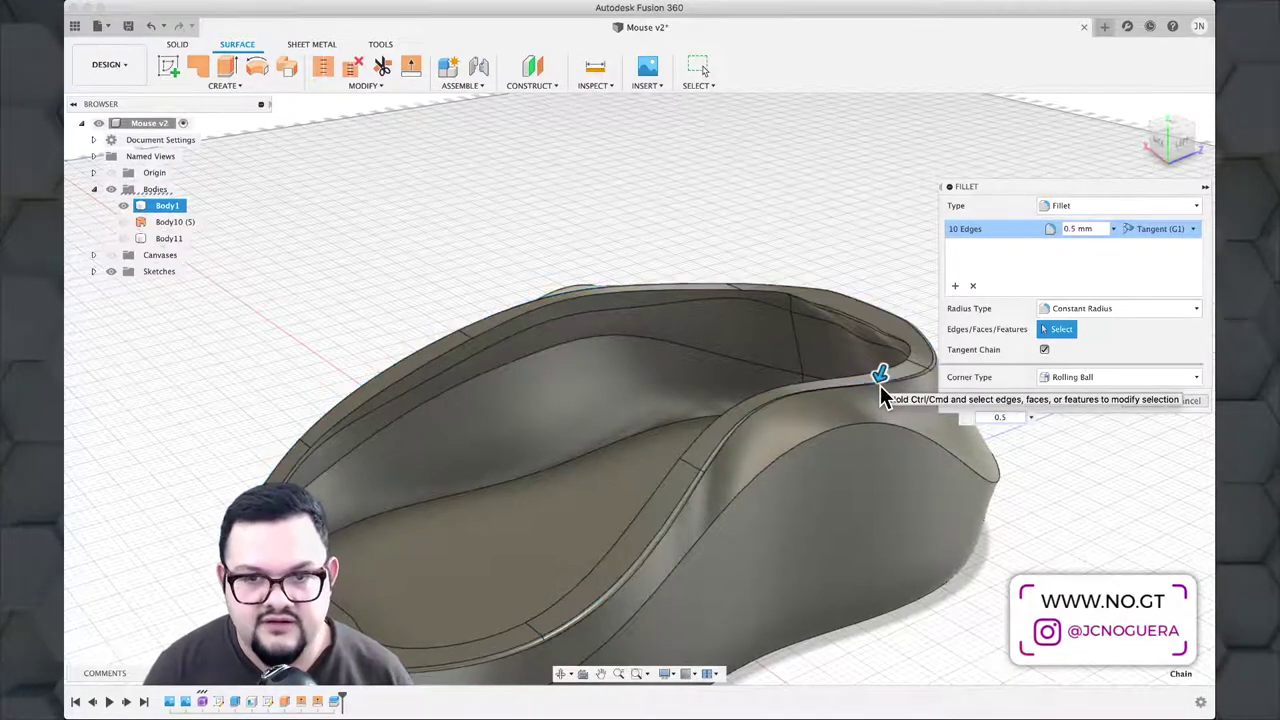
{"action": "key", "text": "Return"}
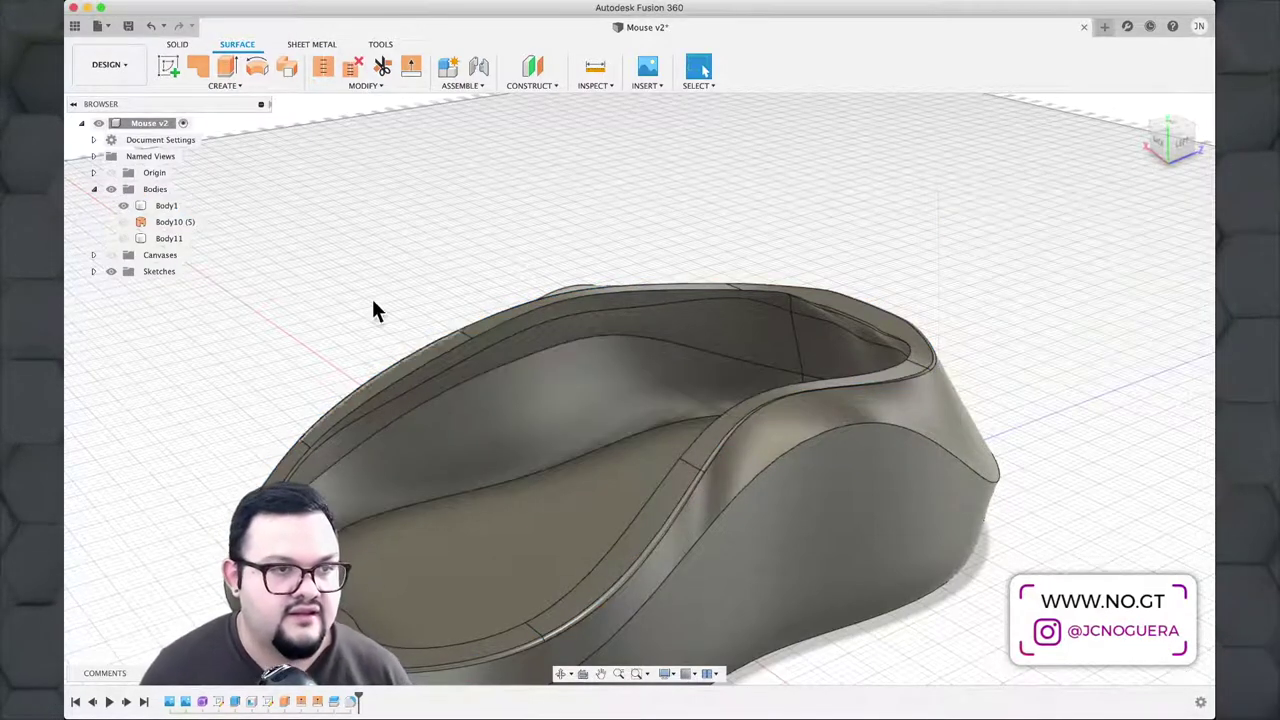
Step: Show only the upper shell and fillet its outer lower rim edge with a 0.1 mm radius
{"action": "left_click", "coordinate": [123, 205]}
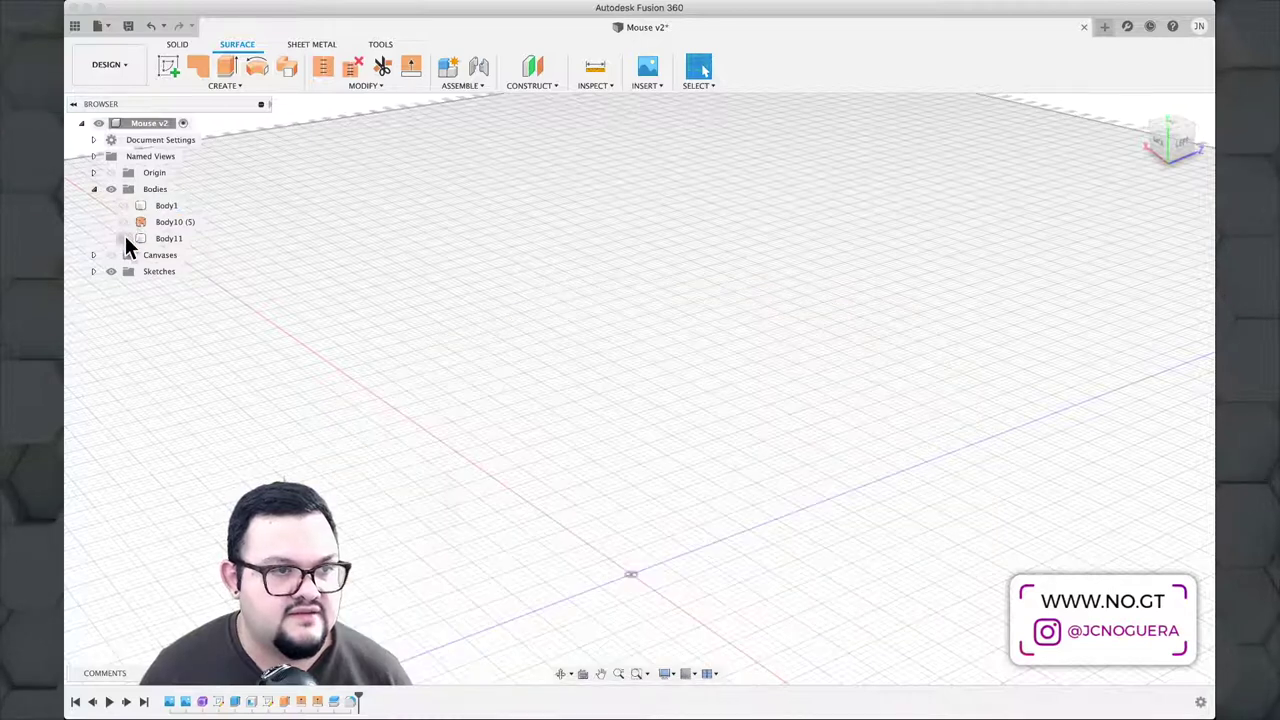
{"action": "left_click", "coordinate": [123, 238]}
{"action": "middle_click_drag", "start_coordinate": [597, 399], "coordinate": [583, 349], "text": "shift"}
{"action": "key", "text": "f"}
{"action": "left_click", "coordinate": [840, 350]}
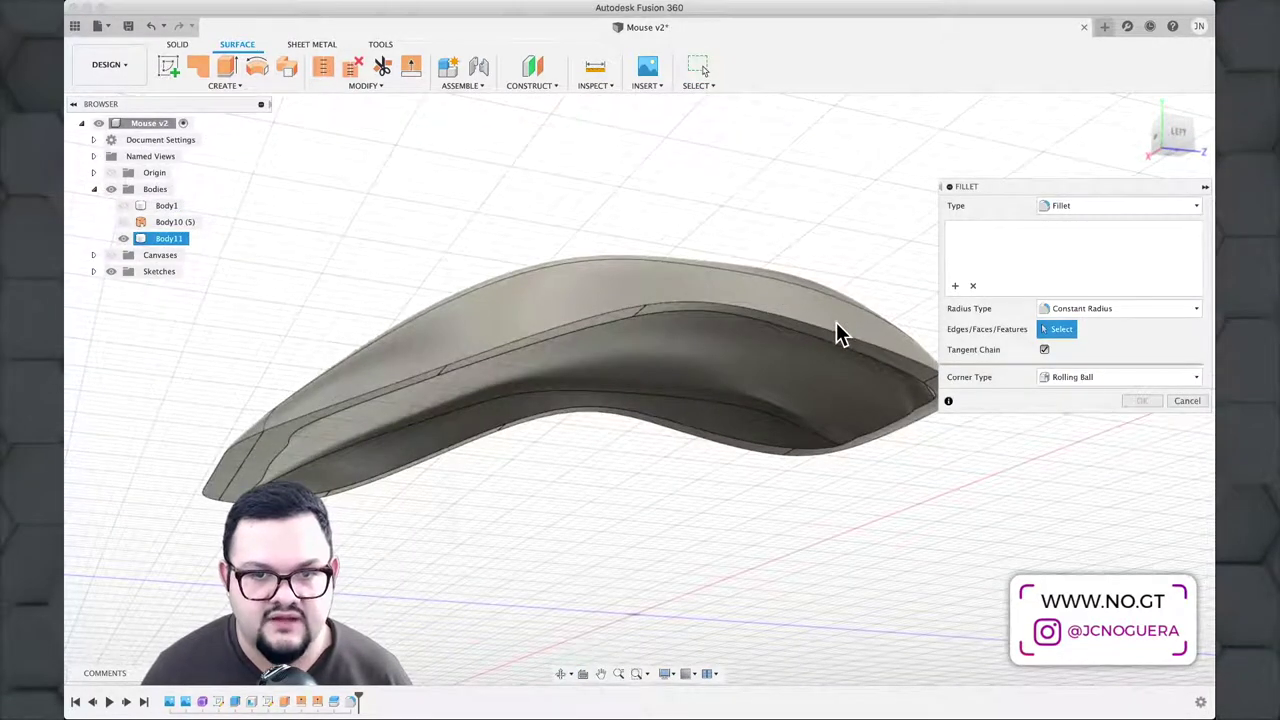
{"action": "left_click", "coordinate": [836, 332]}
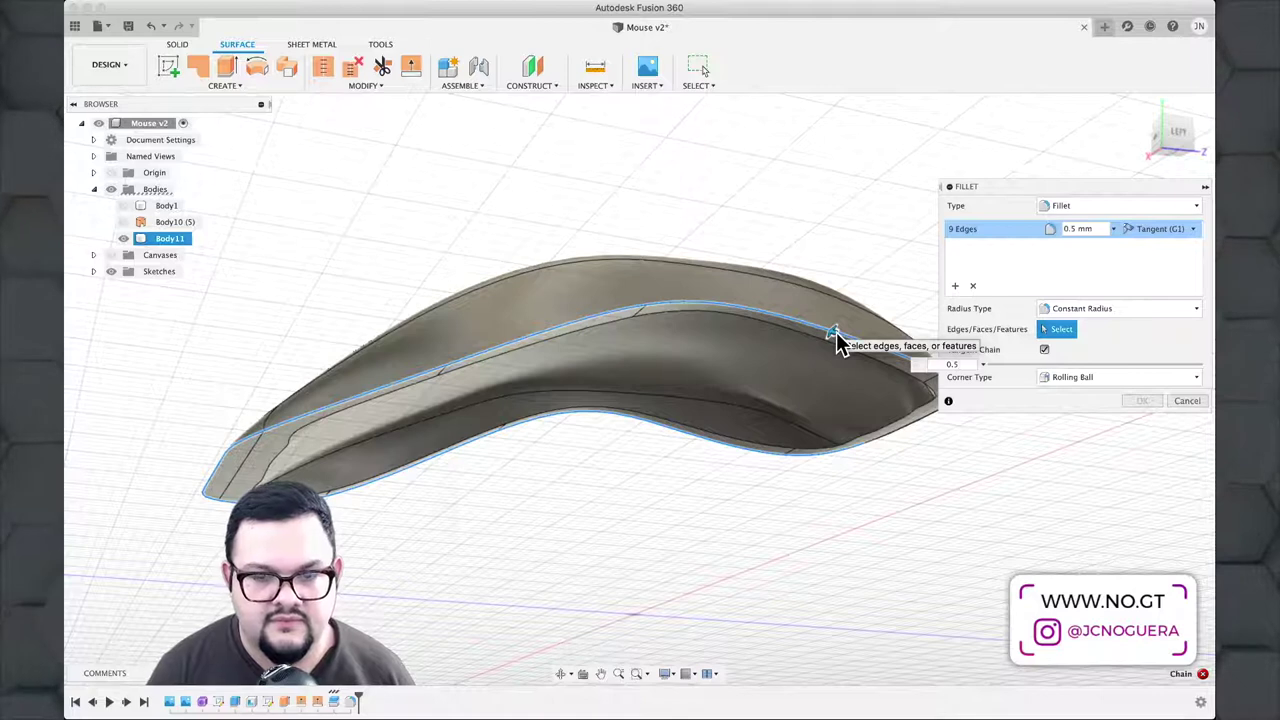
{"action": "key", "text": "BackSpace"}
{"action": "type", "text": "2"}
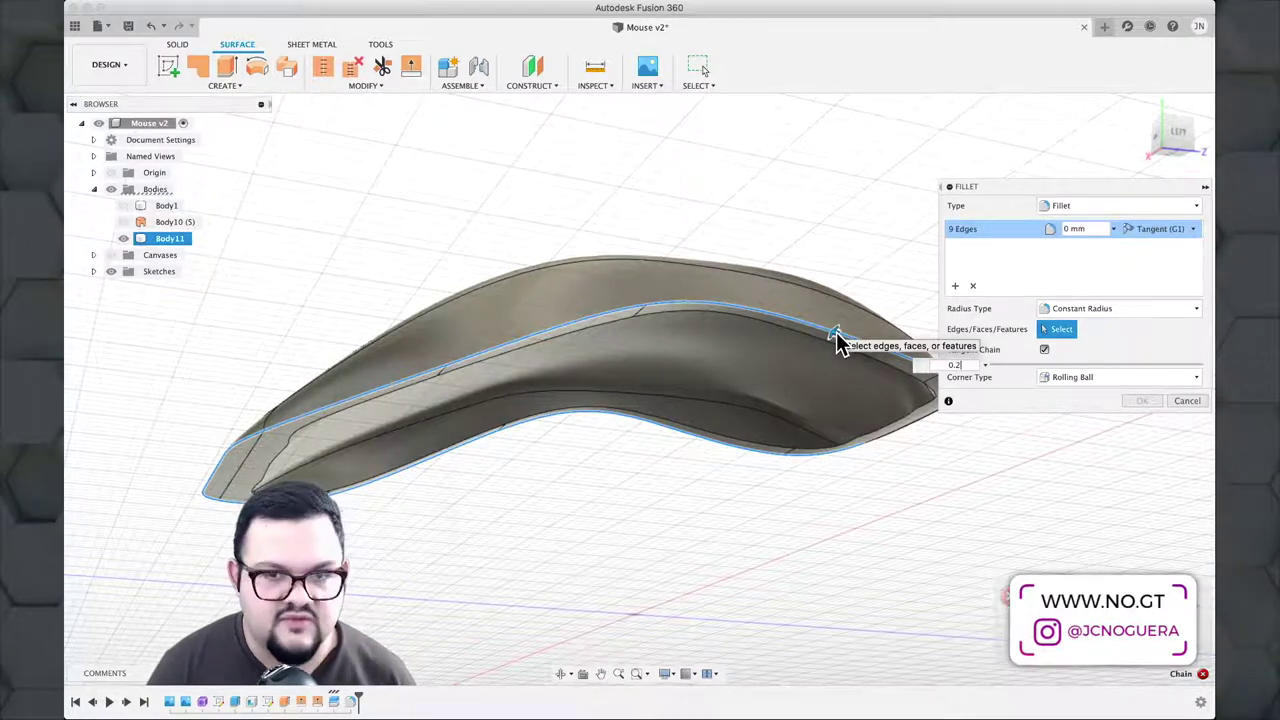
{"action": "type", "text": "1"}
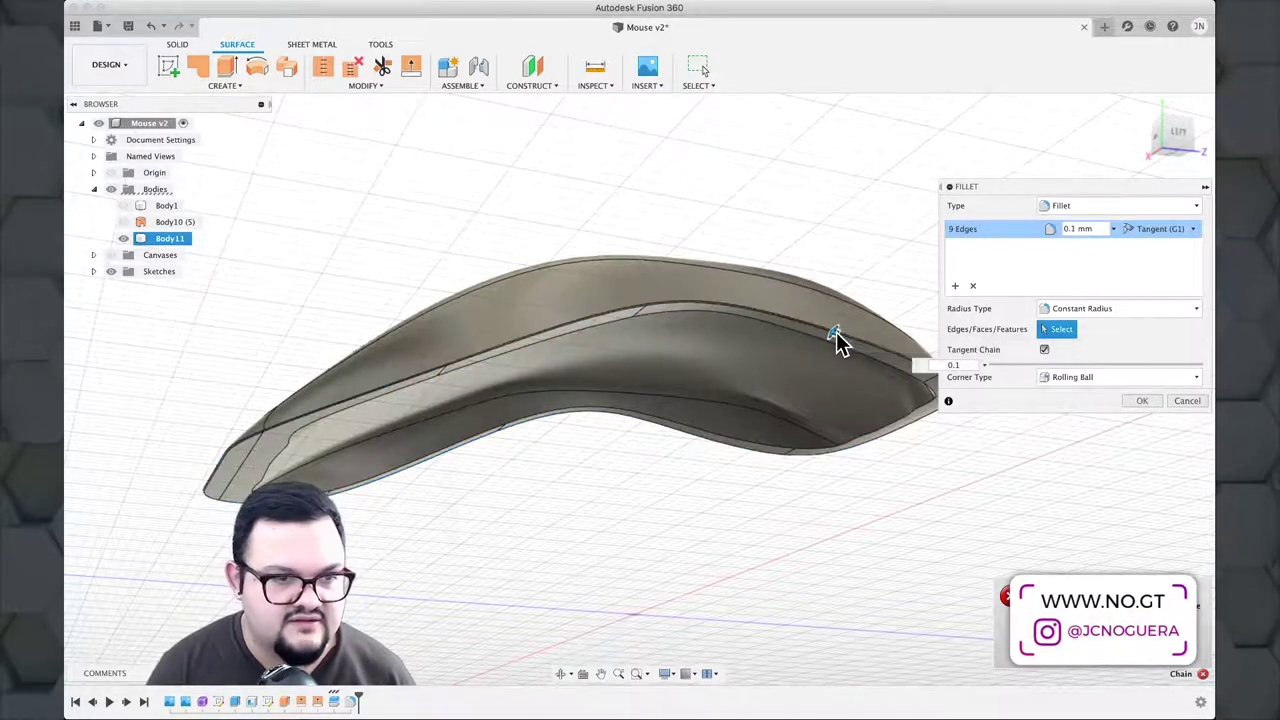
{"action": "key", "text": "Return"}
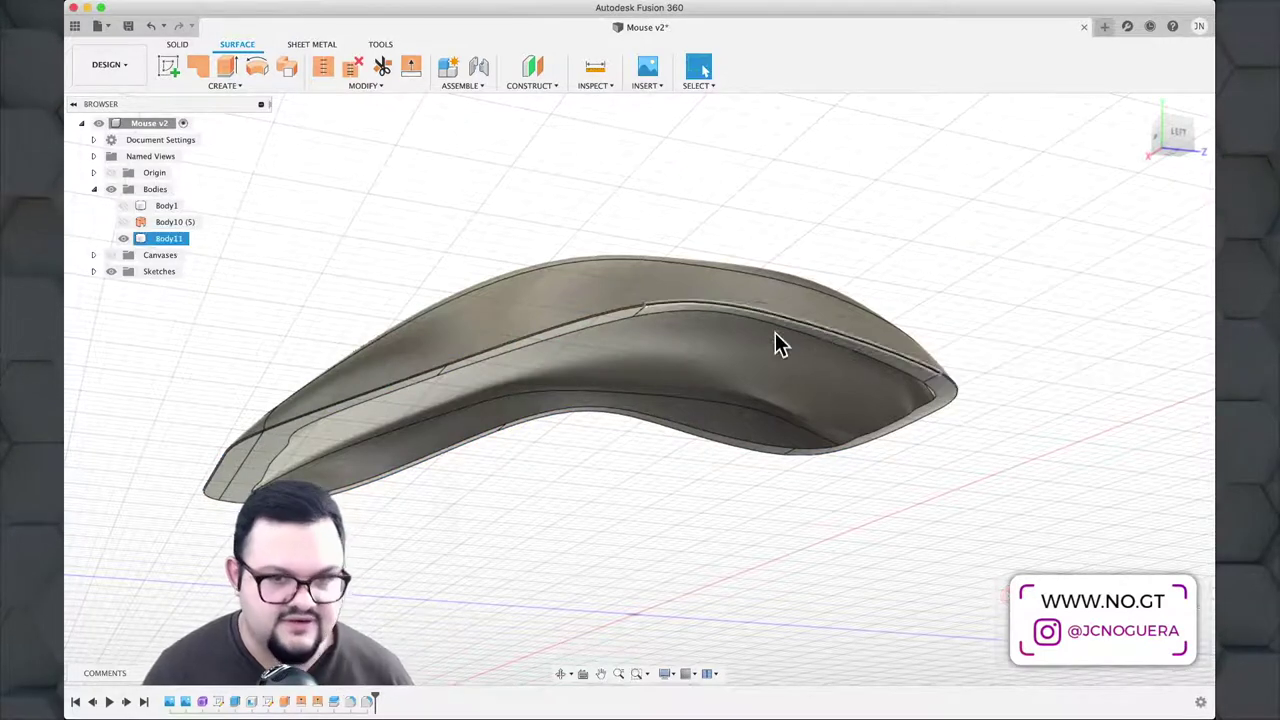
Step: Show the lower shell together with the upper shell and examine the filleted seam around the mouse
{"action": "middle_click_drag", "start_coordinate": [775, 332], "coordinate": [604, 365], "text": "shift"}
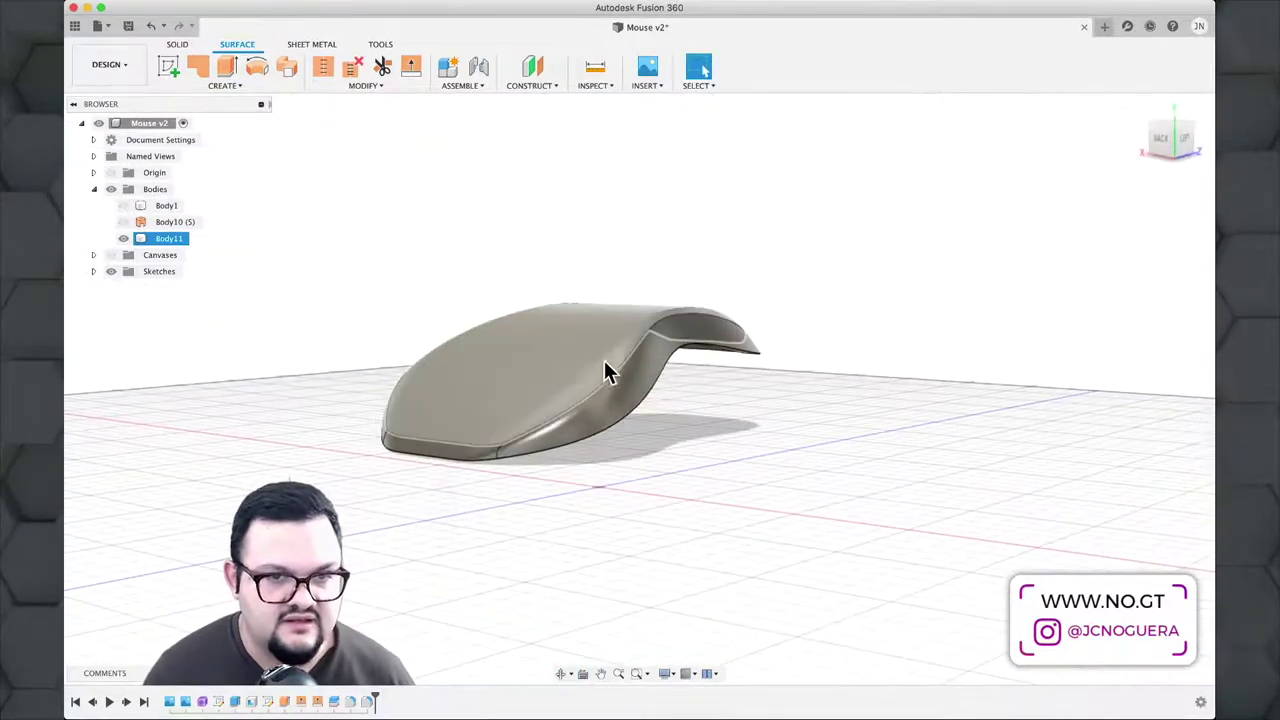
{"action": "left_click", "coordinate": [123, 205]}
{"action": "left_click", "coordinate": [123, 221]}
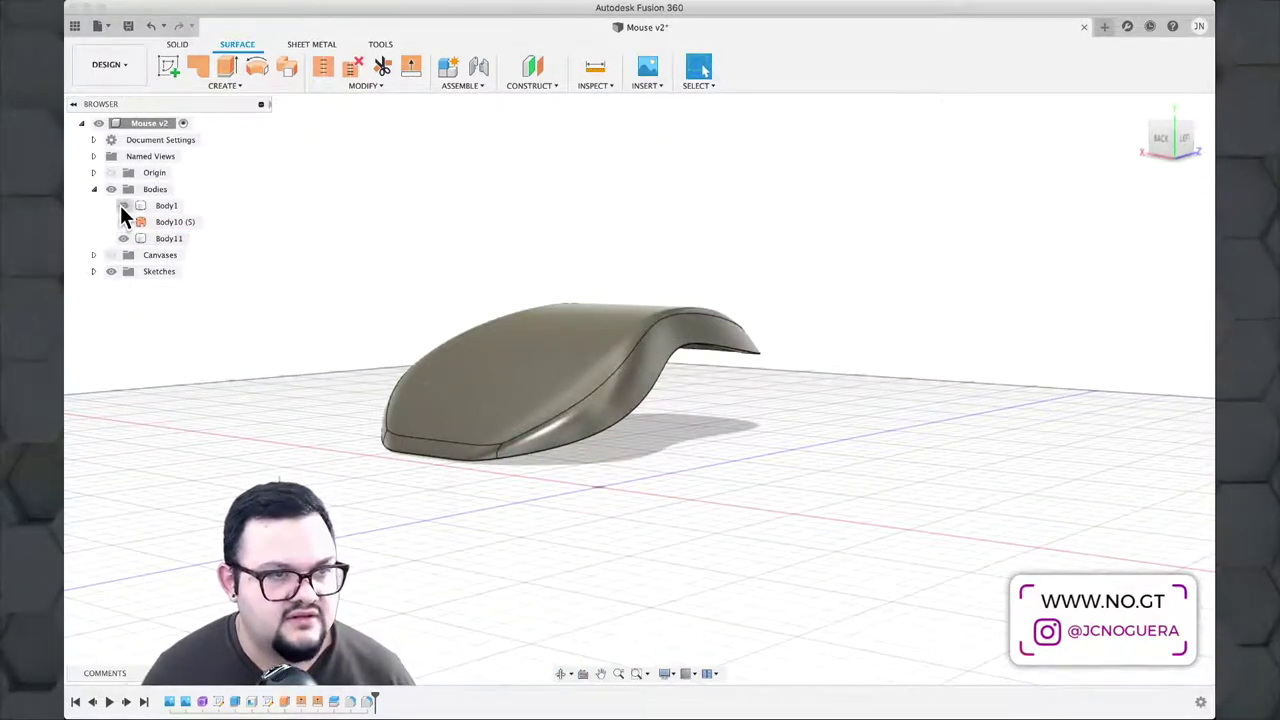
{"action": "left_click", "coordinate": [123, 238]}
{"action": "middle_click_drag", "start_coordinate": [297, 274], "coordinate": [517, 378], "text": "shift"}
{"action": "scroll", "coordinate": [434, 457], "scroll_direction": "up", "scroll_amount": 6}
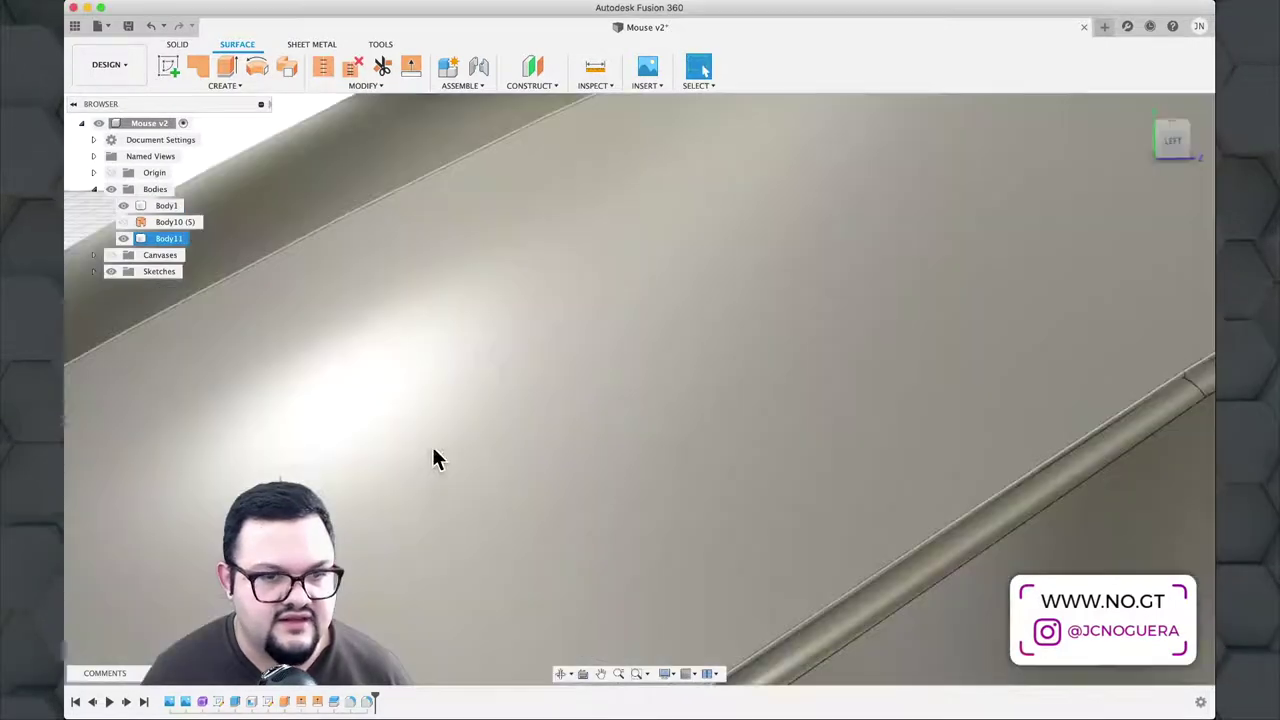
{"action": "scroll", "coordinate": [309, 472], "scroll_direction": "down", "scroll_amount": 6}
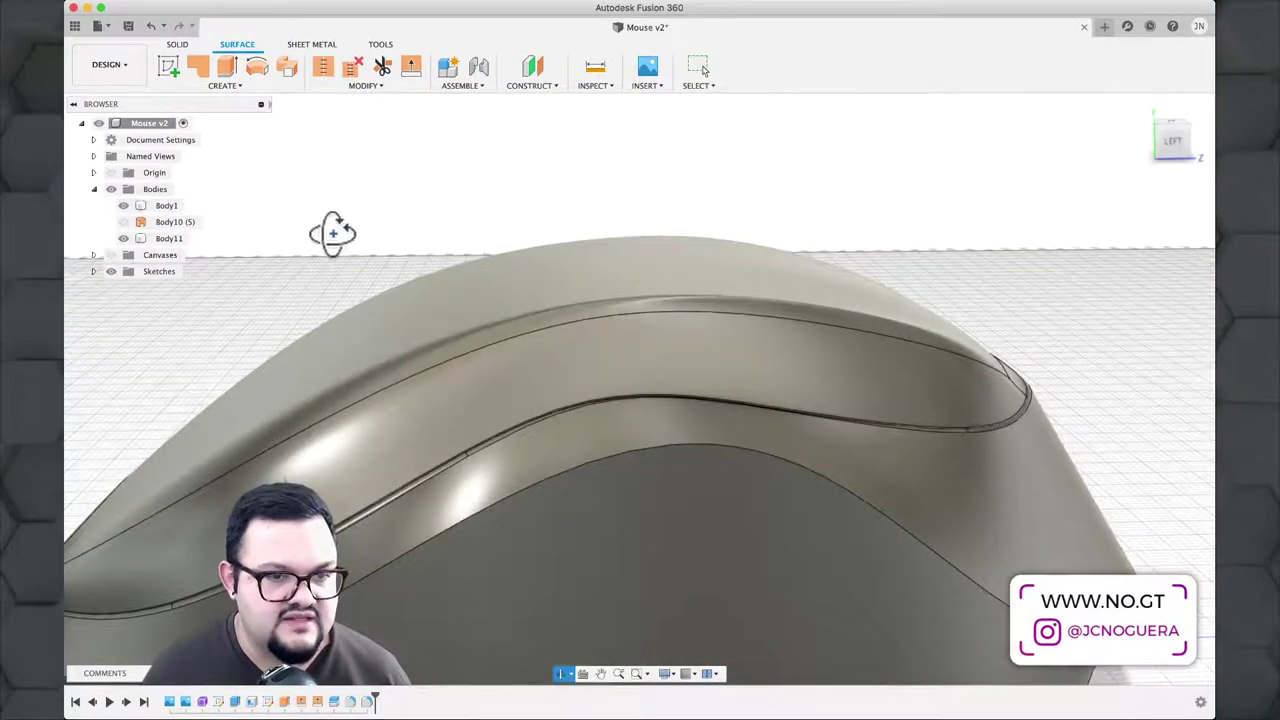
{"action": "middle_click_drag", "start_coordinate": [334, 229], "coordinate": [586, 223], "text": "shift"}
{"action": "left_click", "coordinate": [518, 395]}
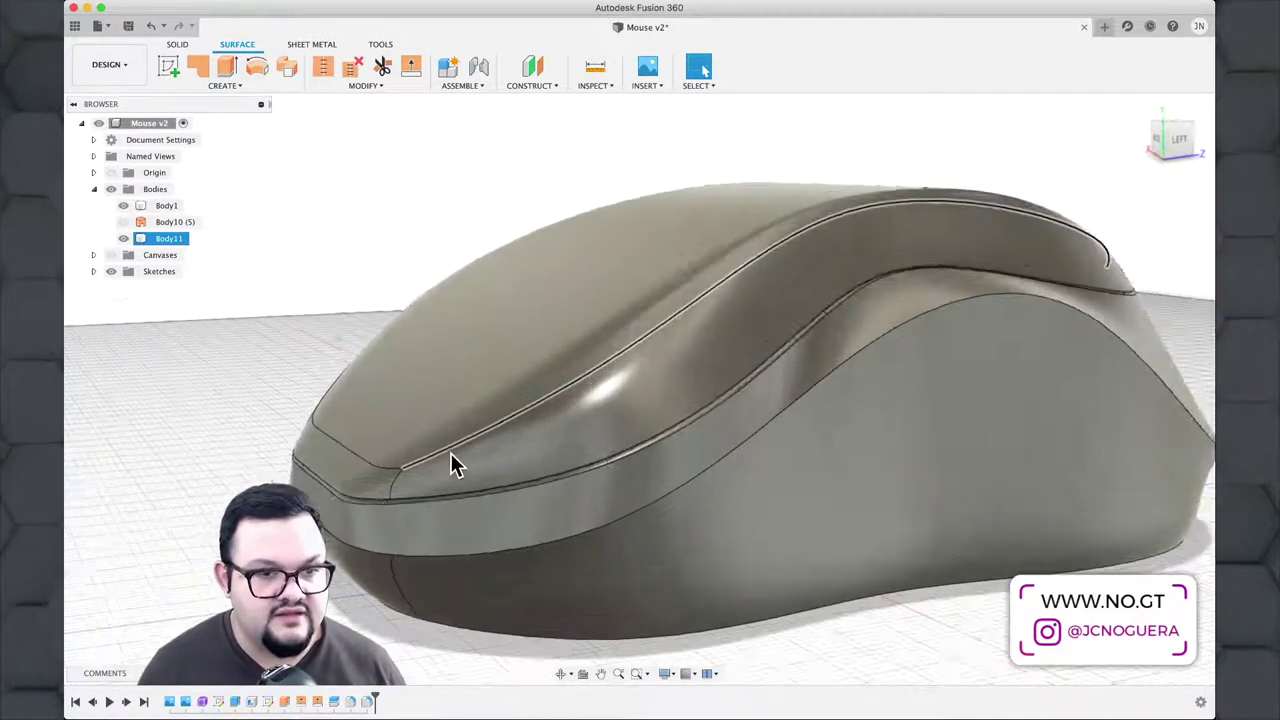
{"action": "scroll", "coordinate": [449, 458], "scroll_direction": "up", "scroll_amount": 3}
{"action": "scroll", "coordinate": [449, 460], "scroll_direction": "down", "scroll_amount": 3}
{"action": "left_click", "coordinate": [457, 535]}
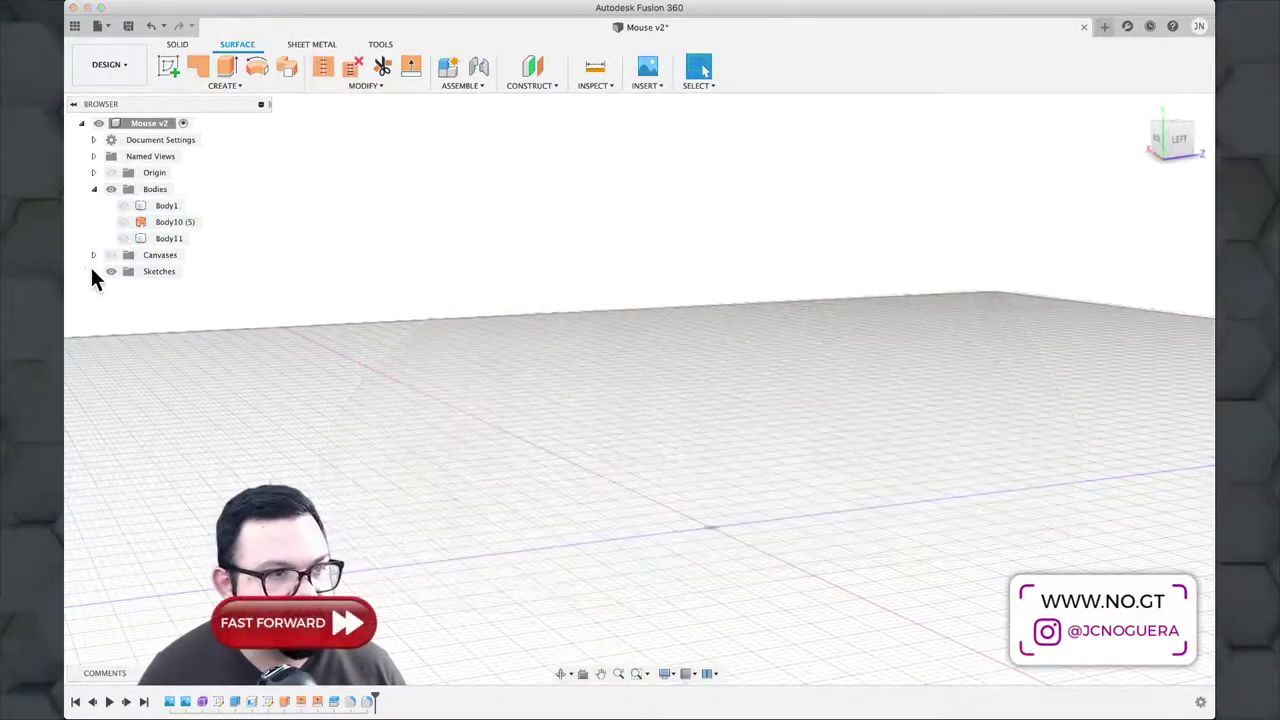
Step: Extrude the lower curve of Sketch4 symmetrically by 43 mm as a new surface body and extend its end edges past the mouse
{"action": "left_click", "coordinate": [93, 271]}
{"action": "left_click", "coordinate": [125, 305]}
{"action": "key", "text": "e"}
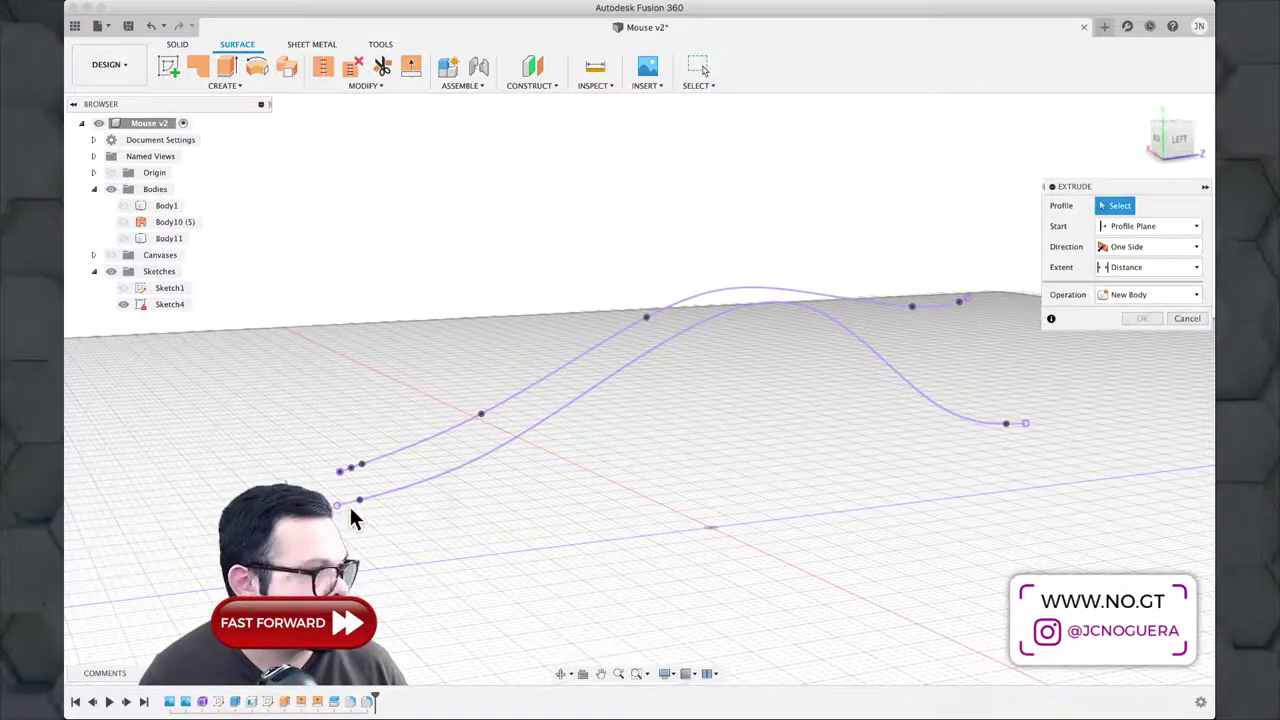
{"action": "left_click_drag", "start_coordinate": [1130, 205], "coordinate": [1057, 414]}
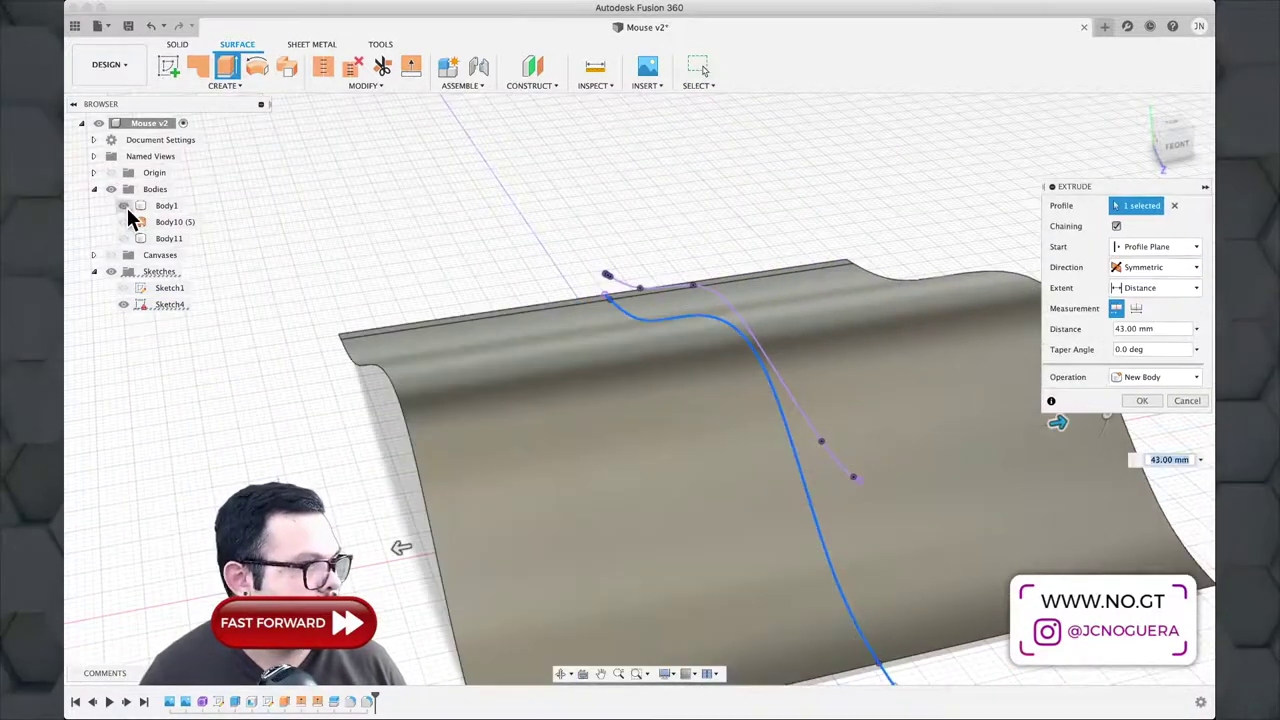
{"action": "left_click", "coordinate": [1142, 380]}
{"action": "left_click", "coordinate": [411, 66]}
{"action": "left_click", "coordinate": [620, 586]}
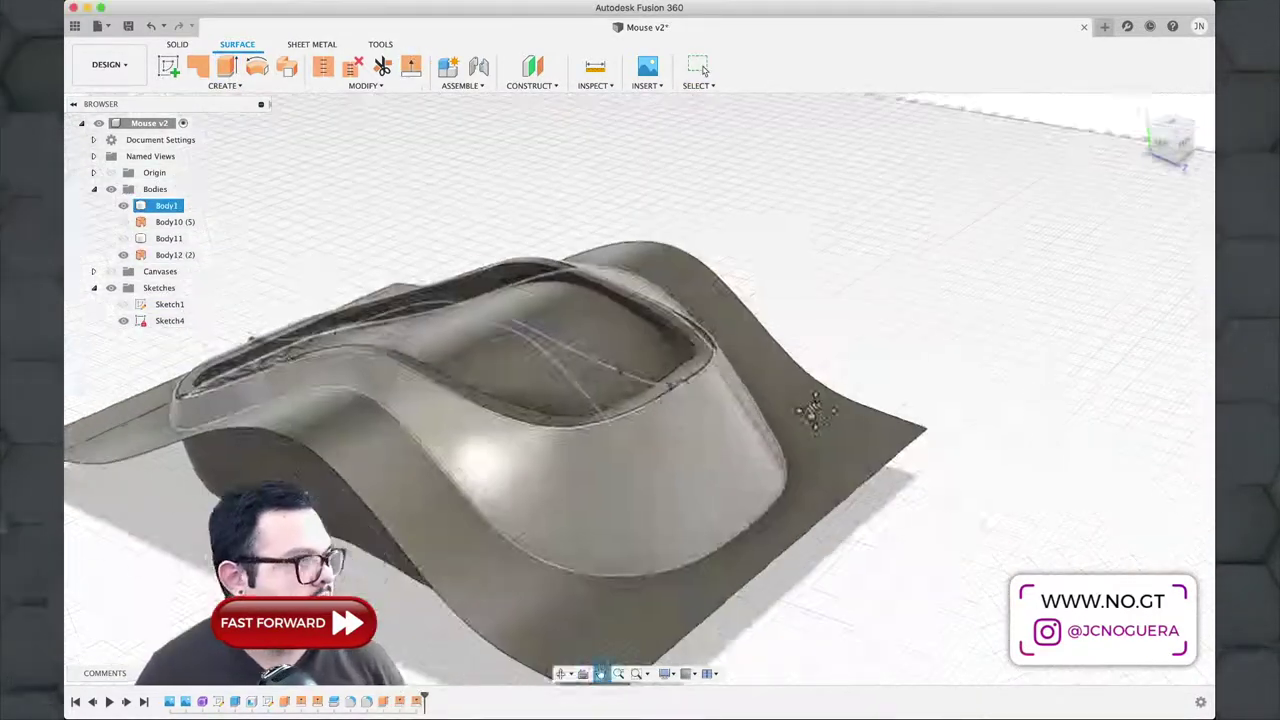
Step: Split the lower shell of the mouse using the new extruded surface as the splitting tool
{"action": "left_click", "coordinate": [365, 85]}
{"action": "left_click", "coordinate": [342, 246]}
{"action": "left_click", "coordinate": [167, 205]}
{"action": "left_click", "coordinate": [1160, 226]}
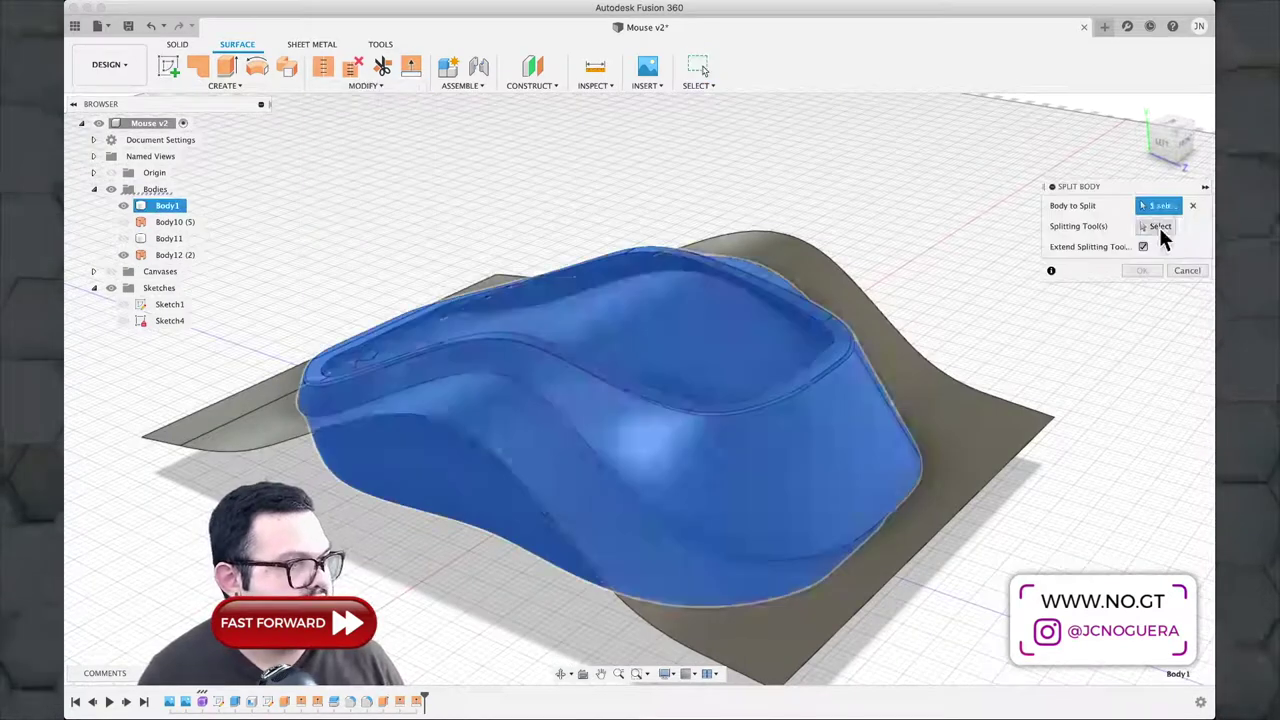
{"action": "left_click", "coordinate": [175, 255]}
{"action": "left_click", "coordinate": [1142, 270]}
Step: Isolate the base part of the mouse and fillet its outer rim edge with a 0.5 mm radius
{"action": "left_click", "coordinate": [122, 222]}
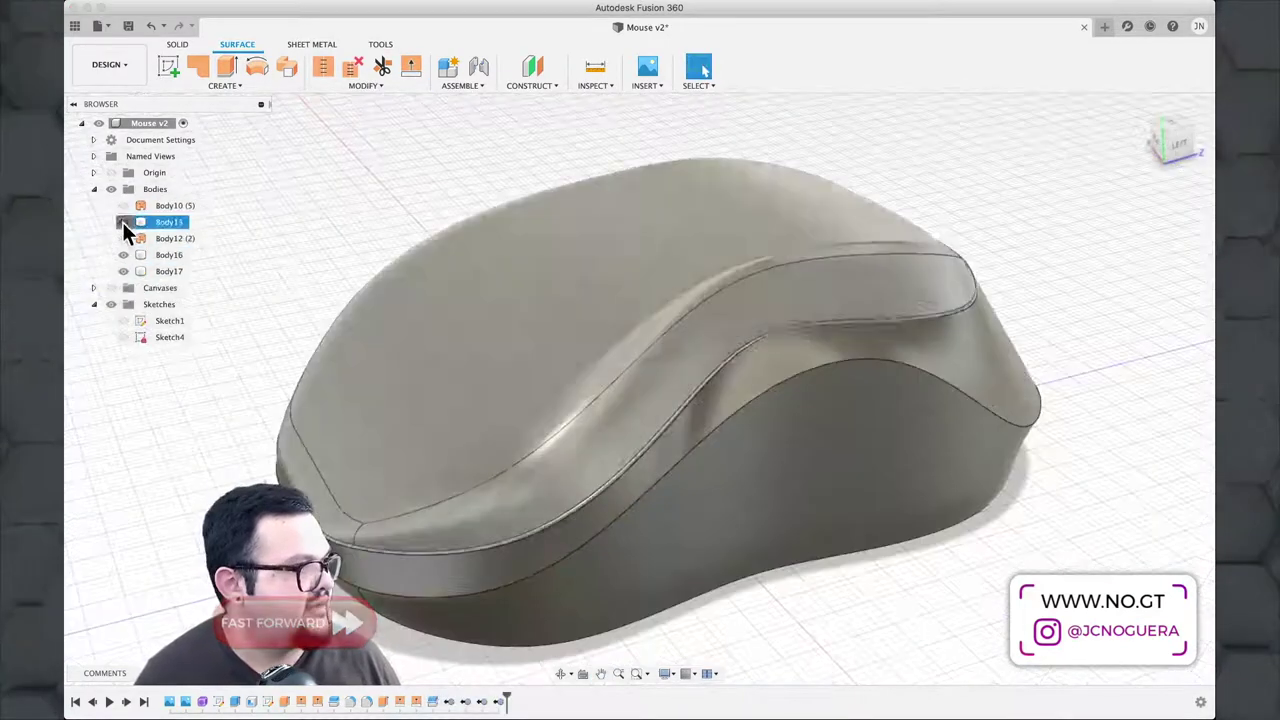
{"action": "key", "text": "f"}
{"action": "left_click", "coordinate": [682, 497]}
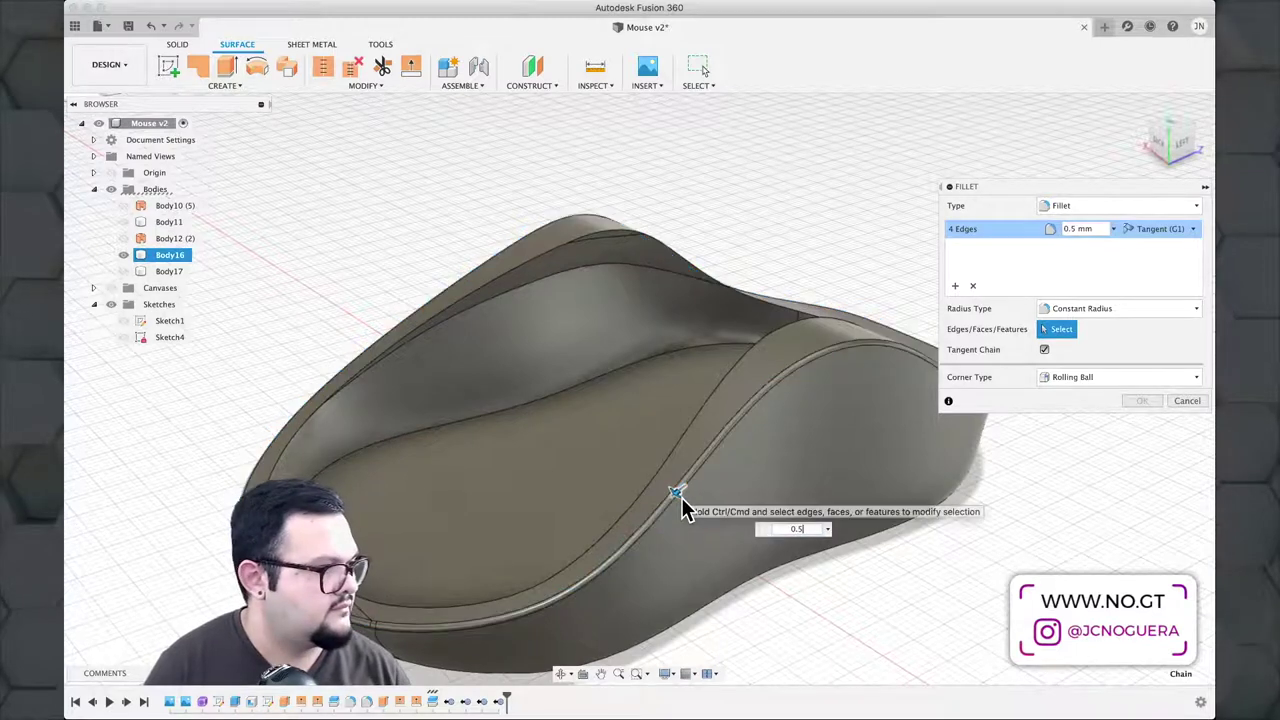
{"action": "key", "text": "Return"}
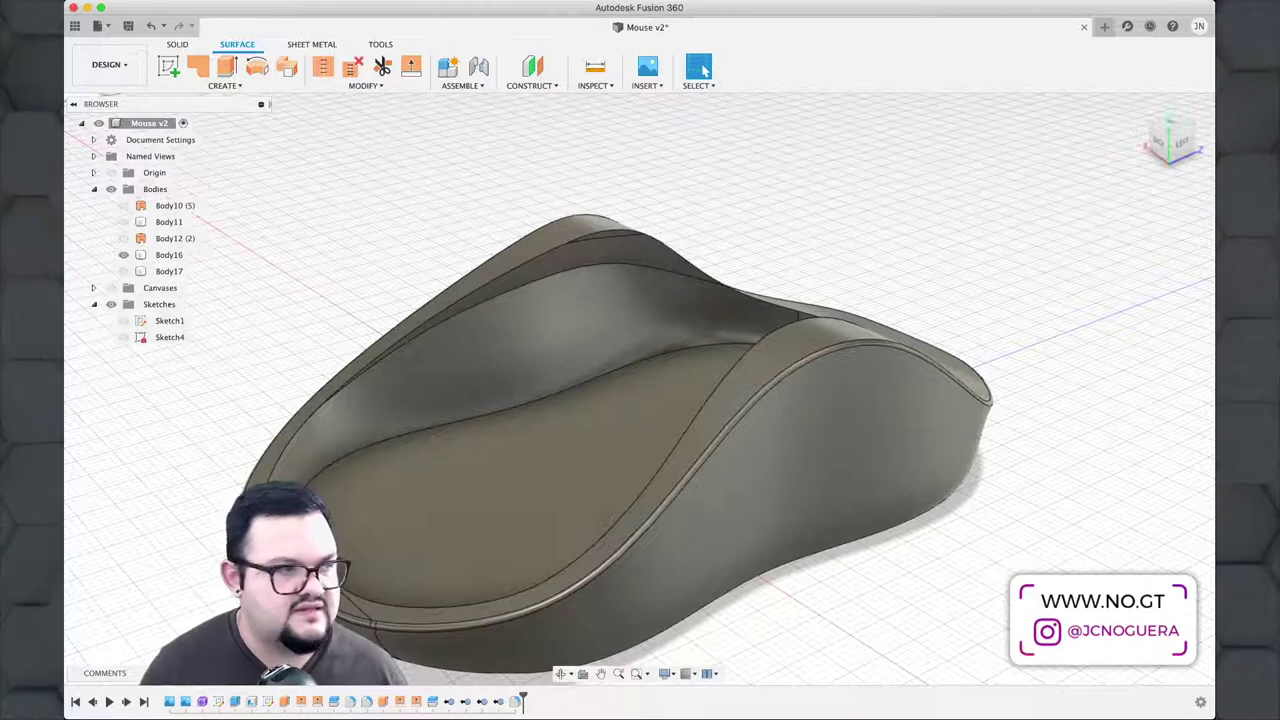
Step: Show the middle band and the upper shell again and inspect the complete mouse with its seams
{"action": "left_click", "coordinate": [748, 320]}
{"action": "middle_click_drag", "start_coordinate": [748, 320], "coordinate": [553, 318], "text": "shift"}
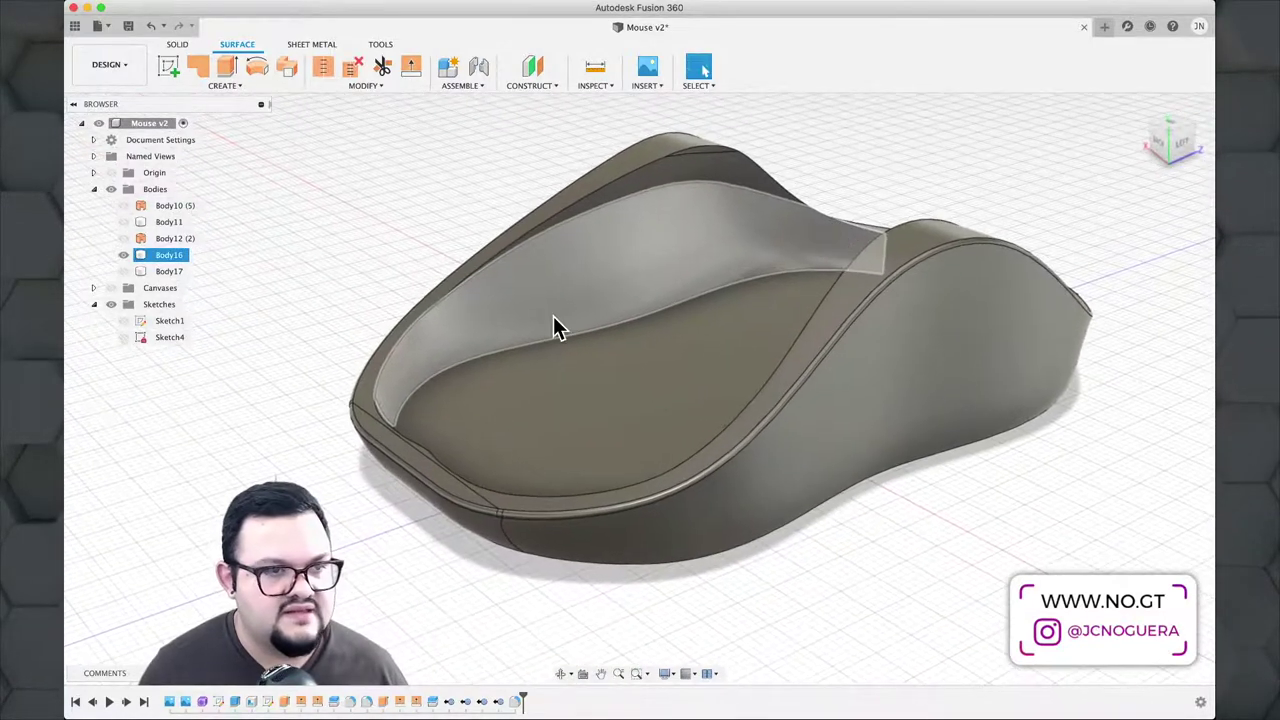
{"action": "left_click", "coordinate": [285, 268]}
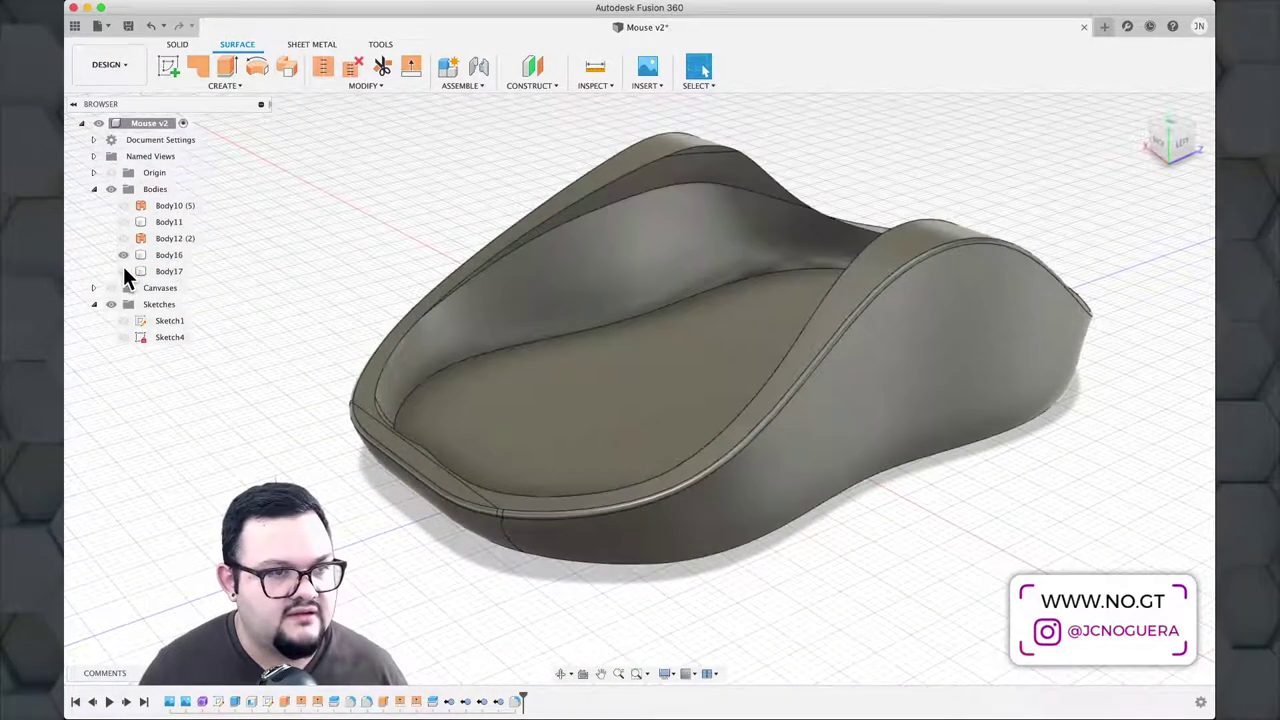
{"action": "left_click", "coordinate": [123, 270]}
{"action": "left_click", "coordinate": [122, 268]}
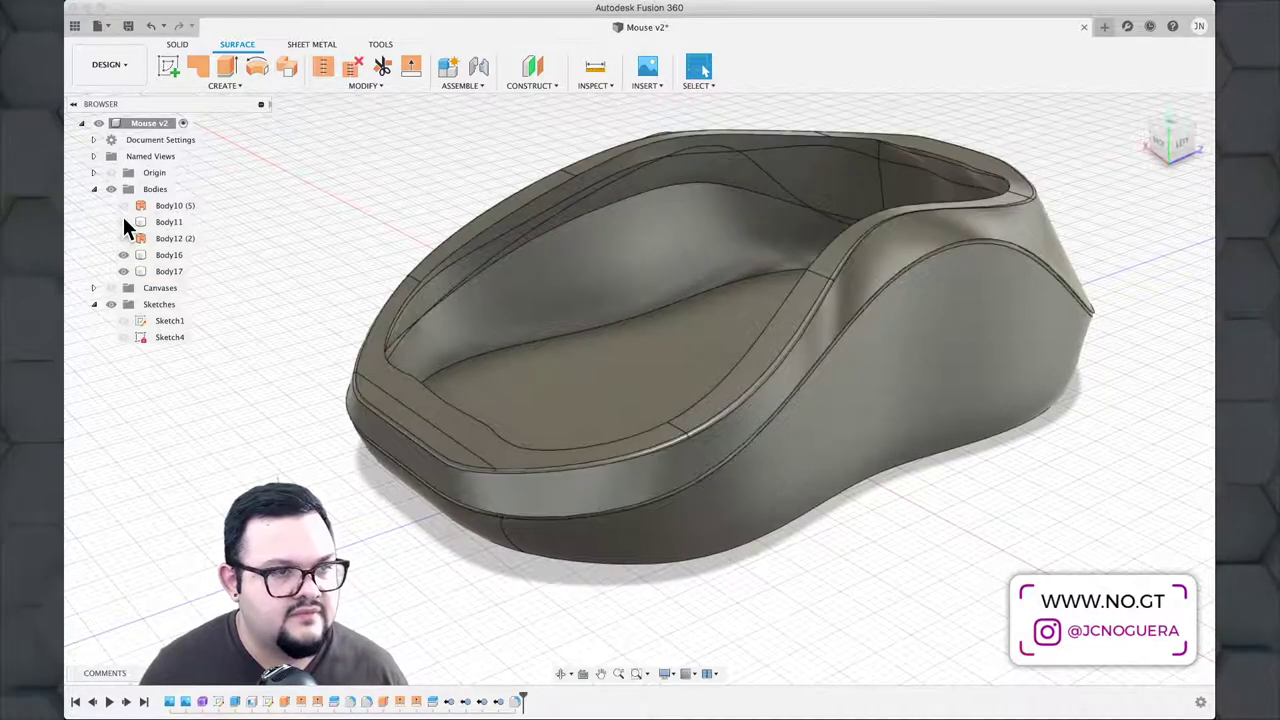
{"action": "left_click", "coordinate": [123, 222]}
{"action": "left_click", "coordinate": [165, 222]}
{"action": "scroll", "coordinate": [510, 175], "scroll_direction": "down", "scroll_amount": 5}
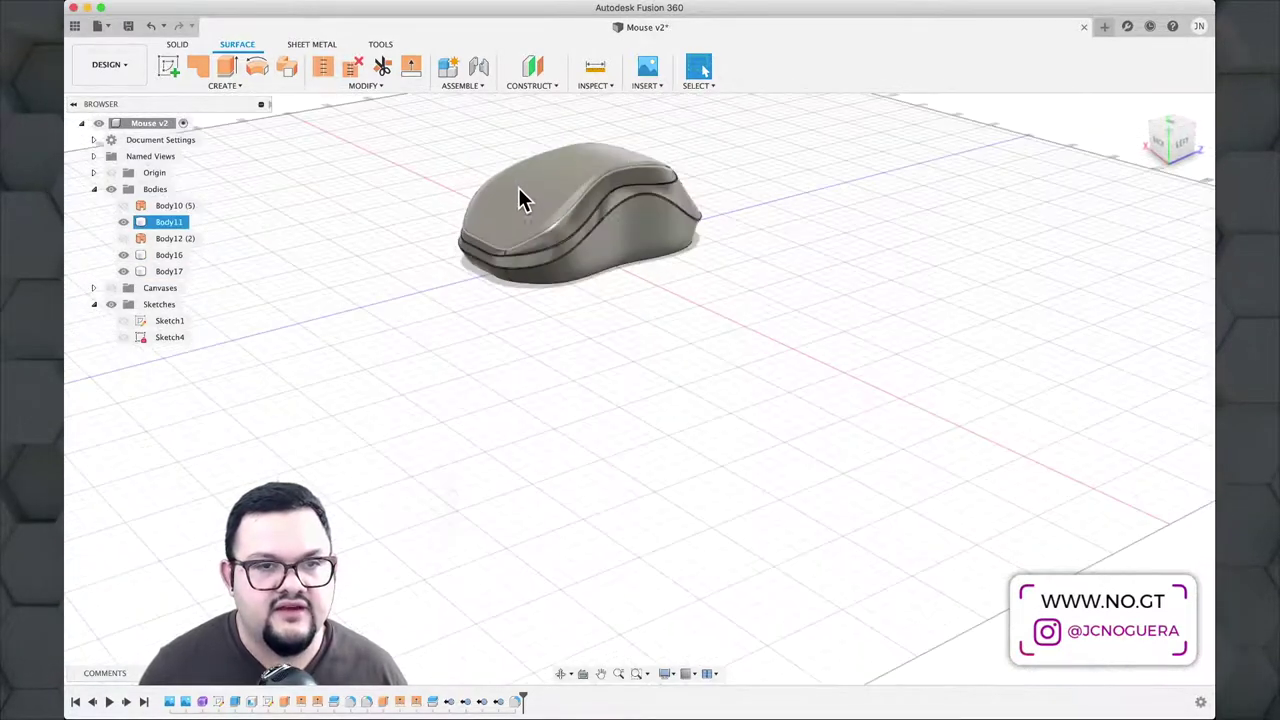
{"action": "scroll", "coordinate": [555, 295], "scroll_direction": "up", "scroll_amount": 5}
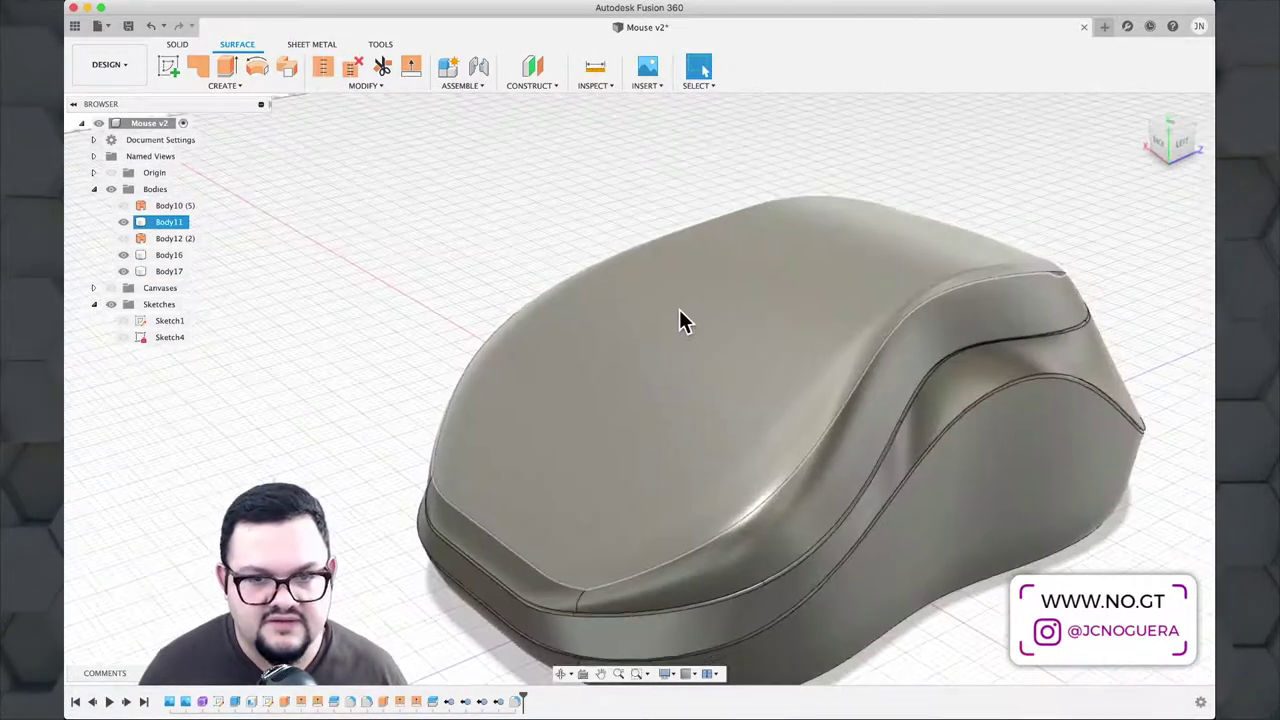
{"action": "middle_click_drag", "start_coordinate": [680, 320], "coordinate": [574, 246]}
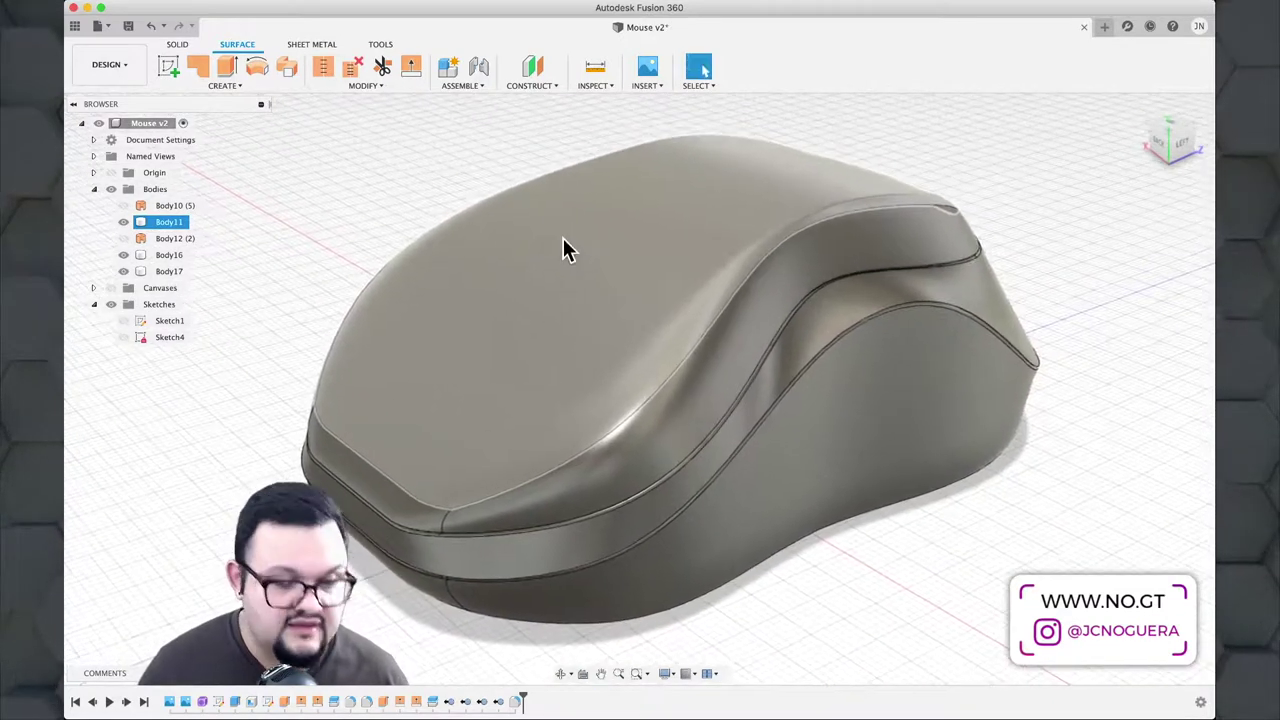
{"action": "key", "text": "Escape"}
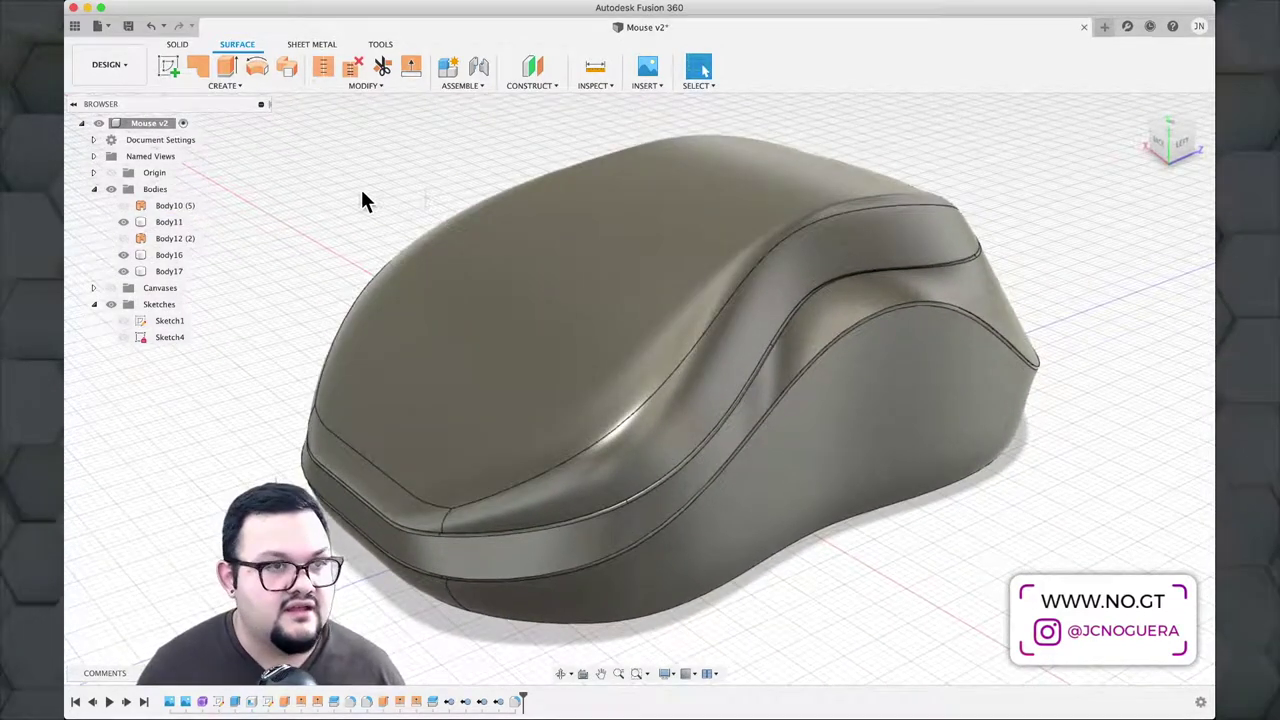
Step: Switch to the Render workspace, collapse the rendering gallery and orient the mouse toward its left side
{"action": "left_click", "coordinate": [119, 63]}
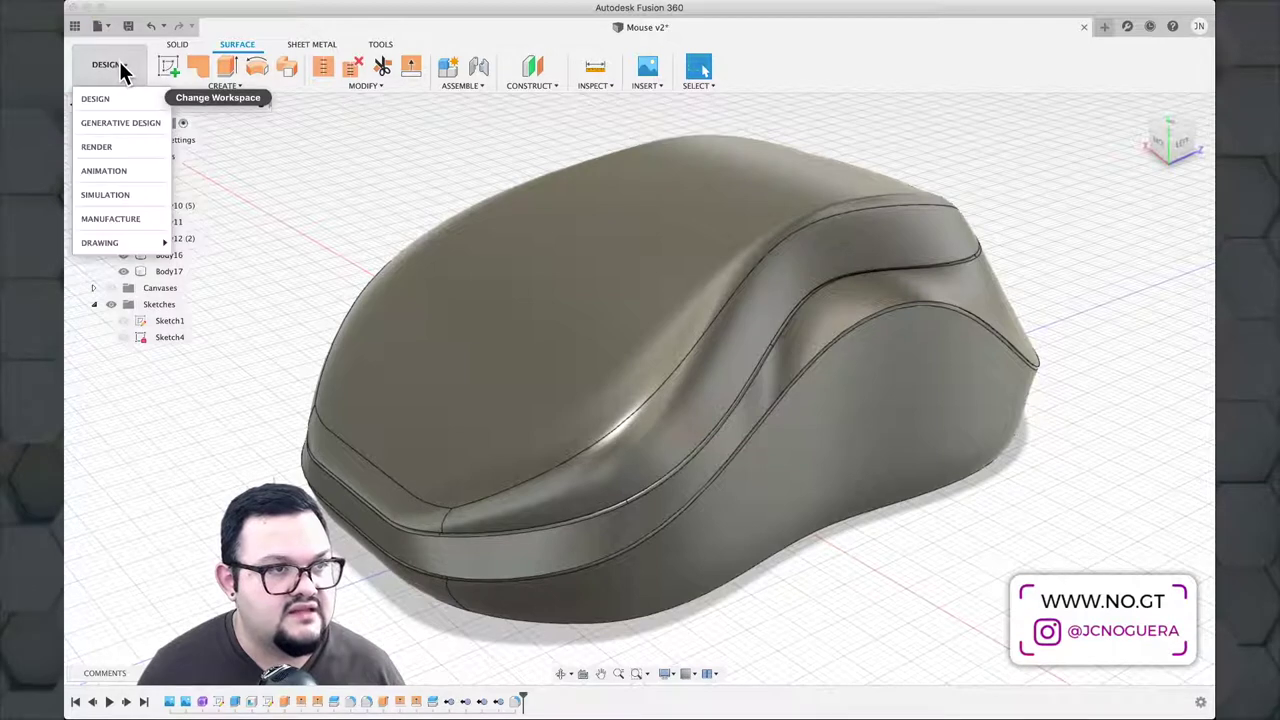
{"action": "left_click", "coordinate": [121, 149]}
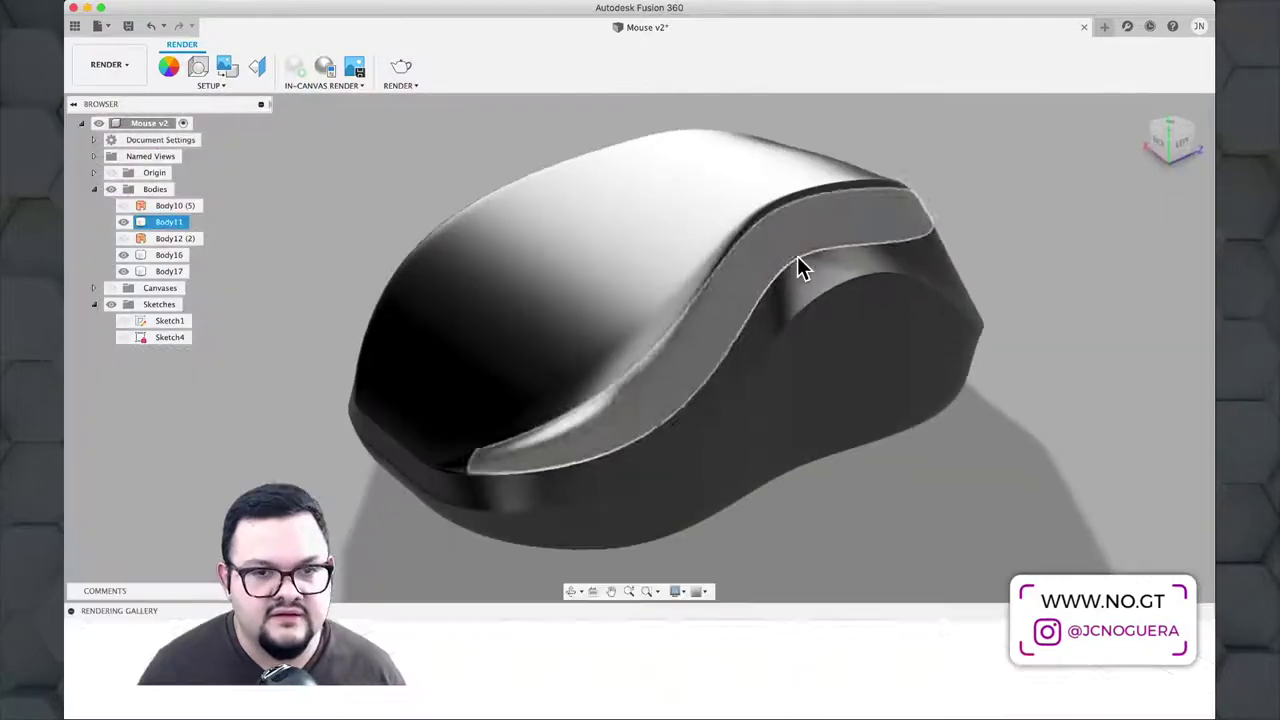
{"action": "middle_click_drag", "start_coordinate": [800, 258], "coordinate": [943, 337], "text": "shift"}
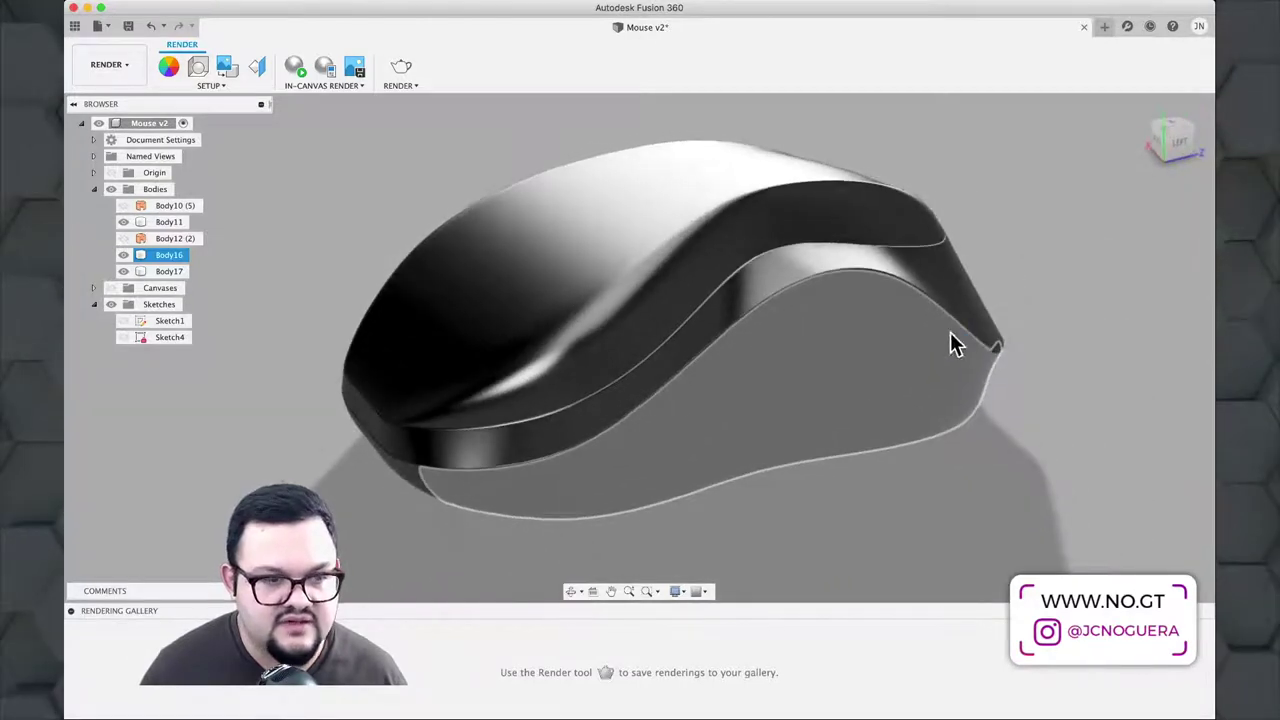
{"action": "left_click", "coordinate": [505, 537]}
{"action": "left_click", "coordinate": [71, 610]}
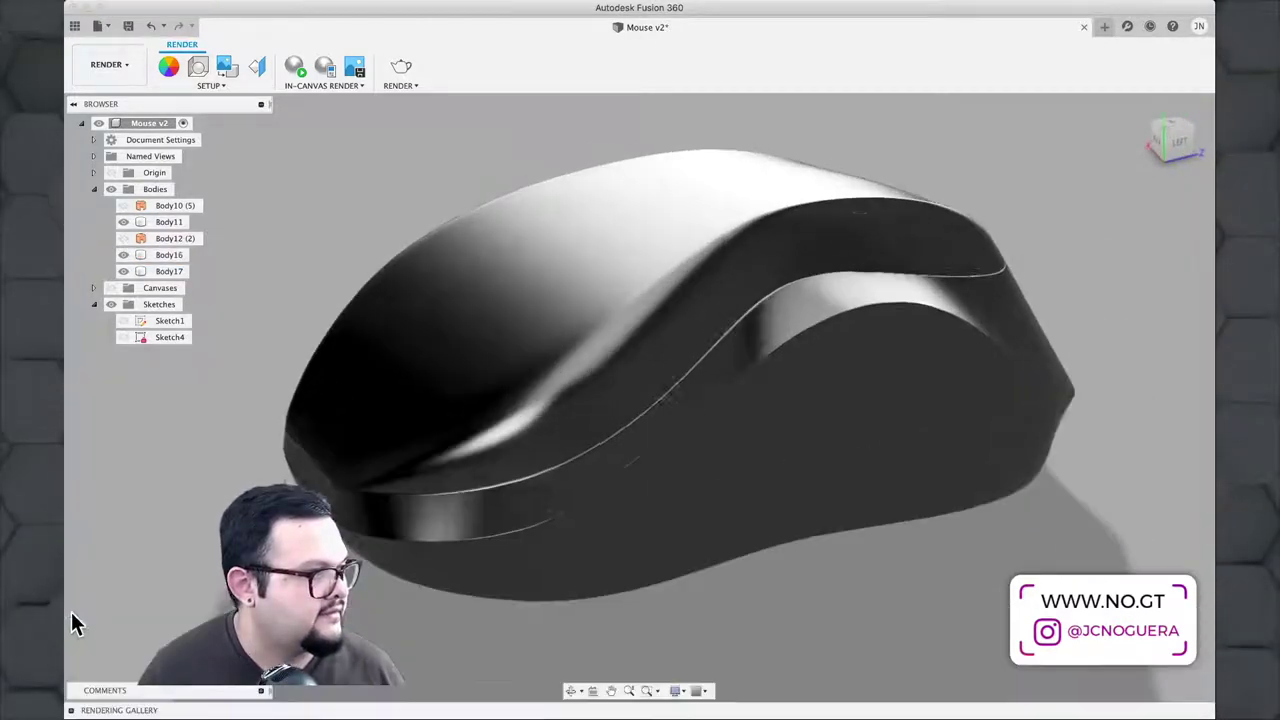
{"action": "left_click", "coordinate": [990, 478]}
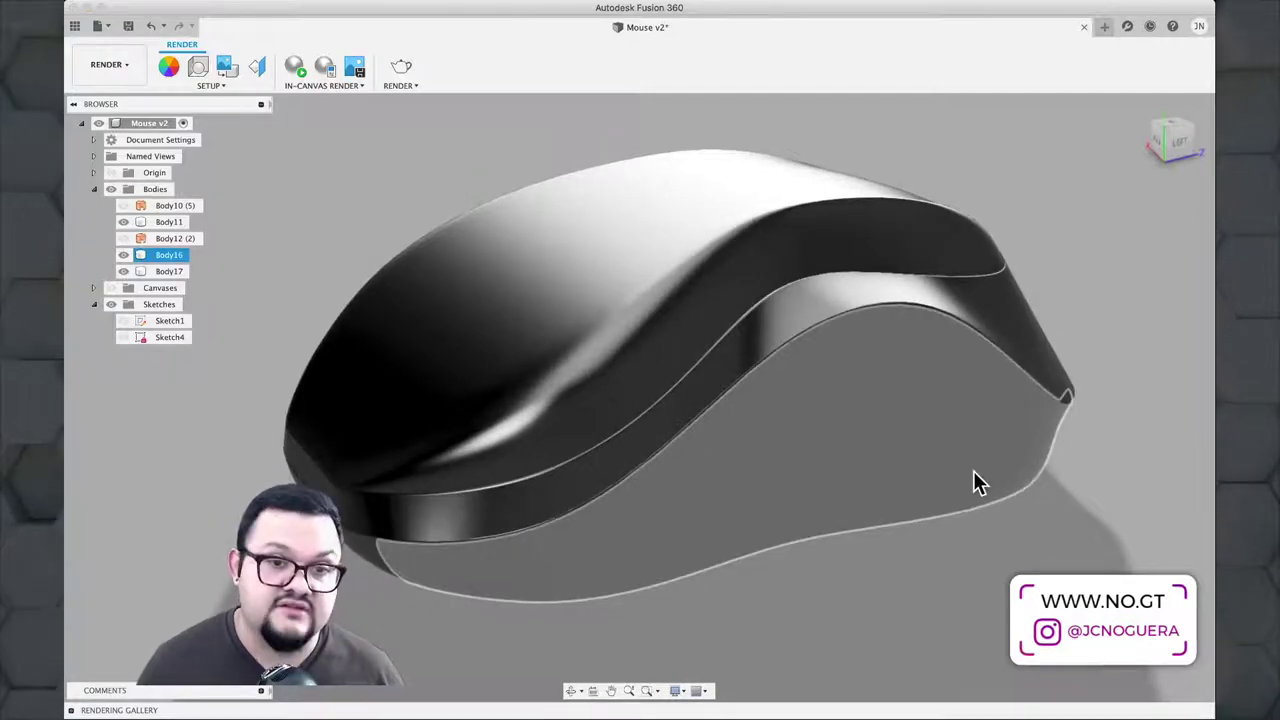
{"action": "key", "text": "Escape"}
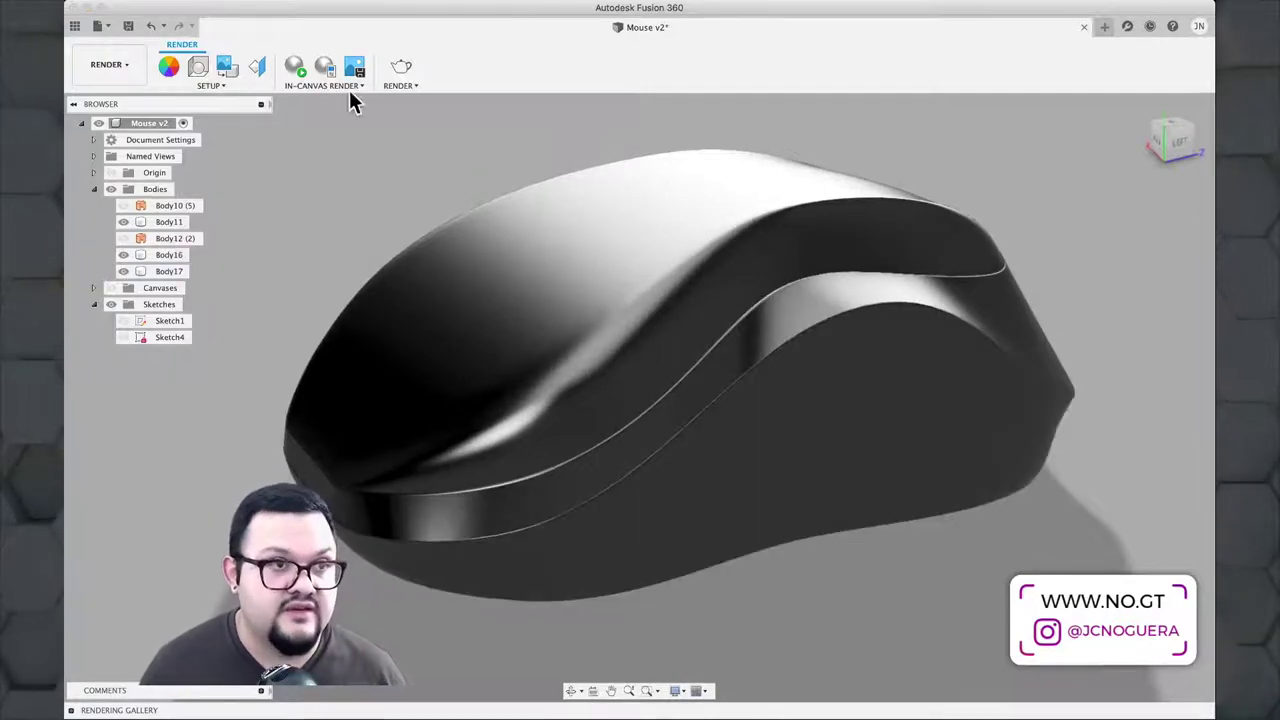
Step: Apply the Paint - Metallic (Dark Grey) appearance from the library to the lower base body of the mouse
{"action": "left_click", "coordinate": [167, 66]}
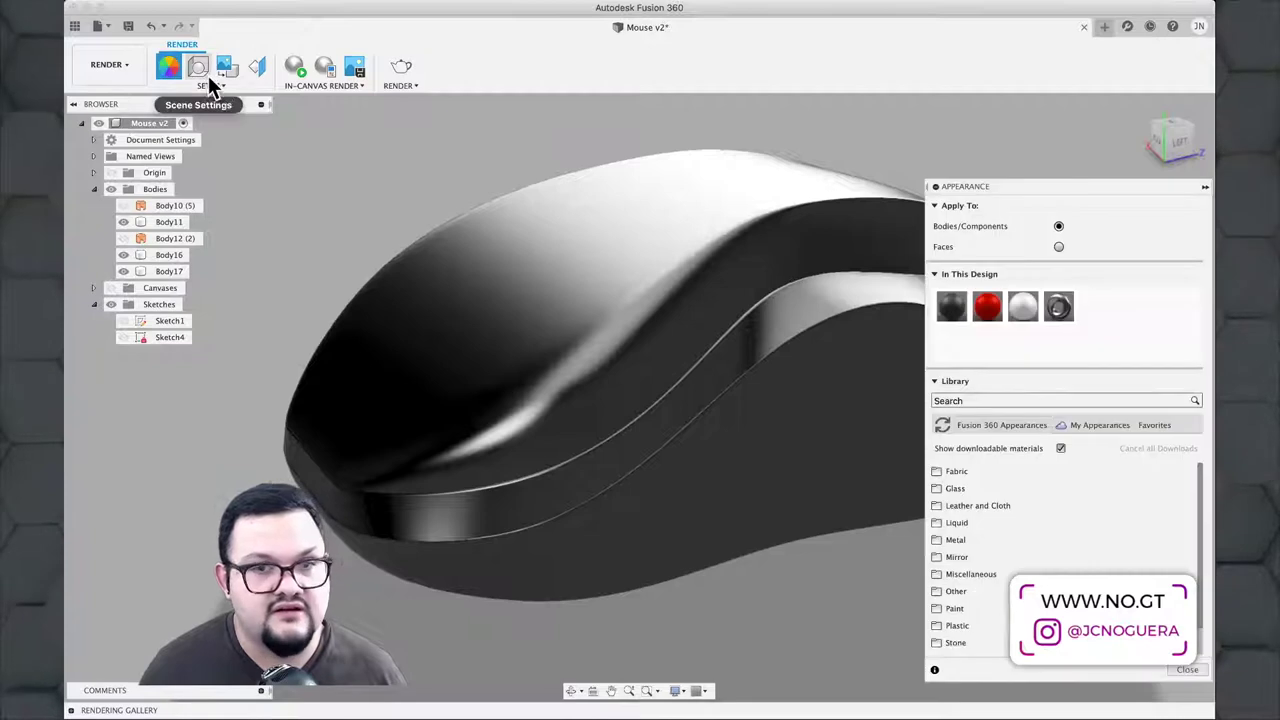
{"action": "scroll", "coordinate": [1007, 585], "scroll_direction": "down", "scroll_amount": 1}
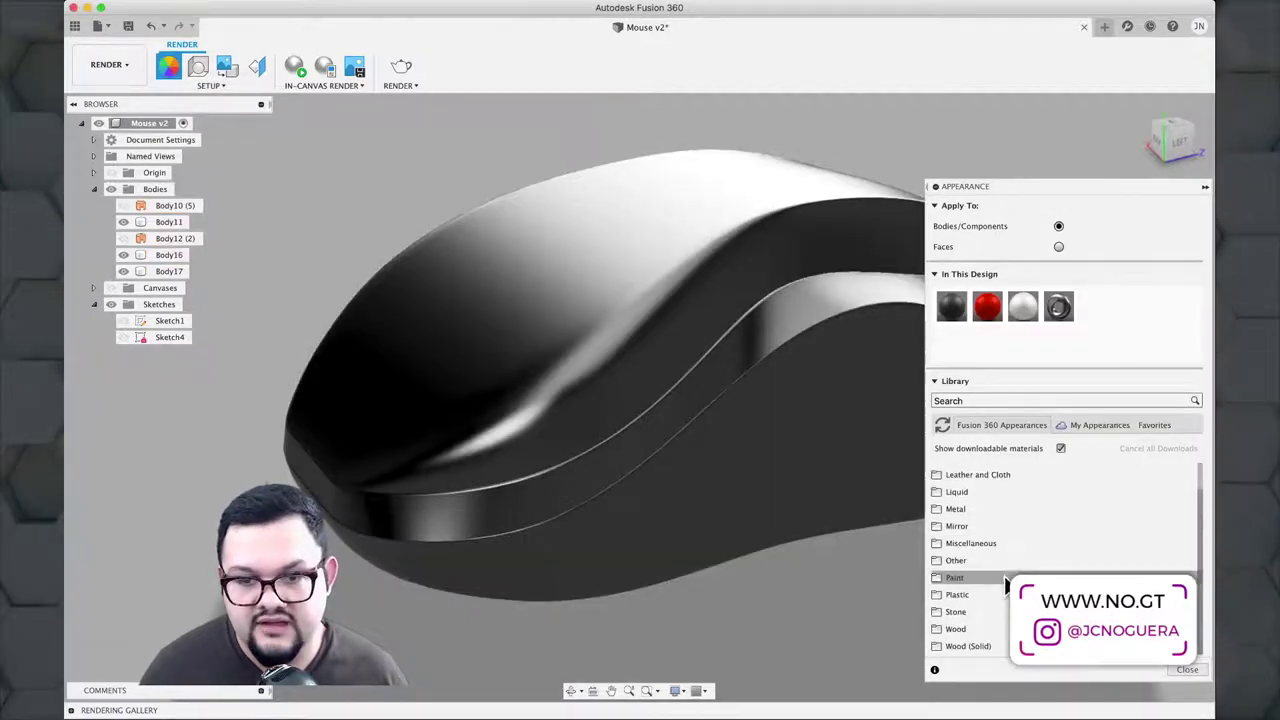
{"action": "left_click", "coordinate": [955, 577]}
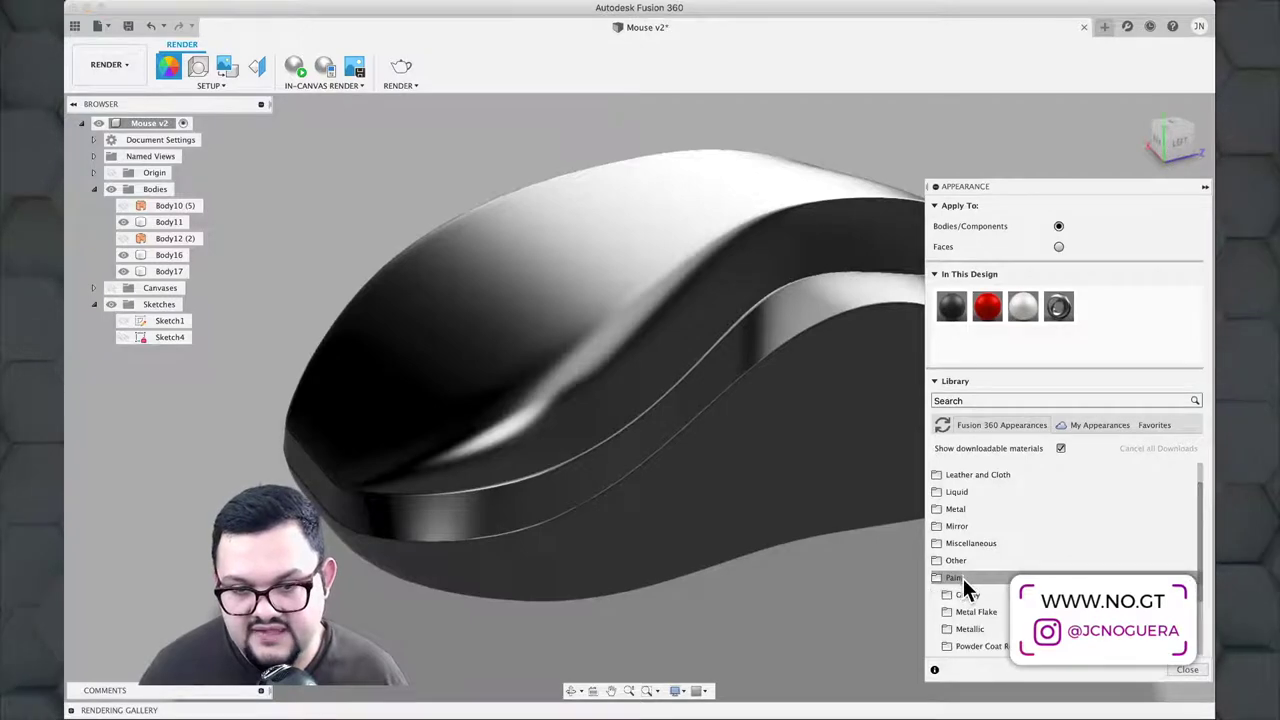
{"action": "scroll", "coordinate": [963, 580], "scroll_direction": "down", "scroll_amount": 1}
{"action": "left_click", "coordinate": [964, 587]}
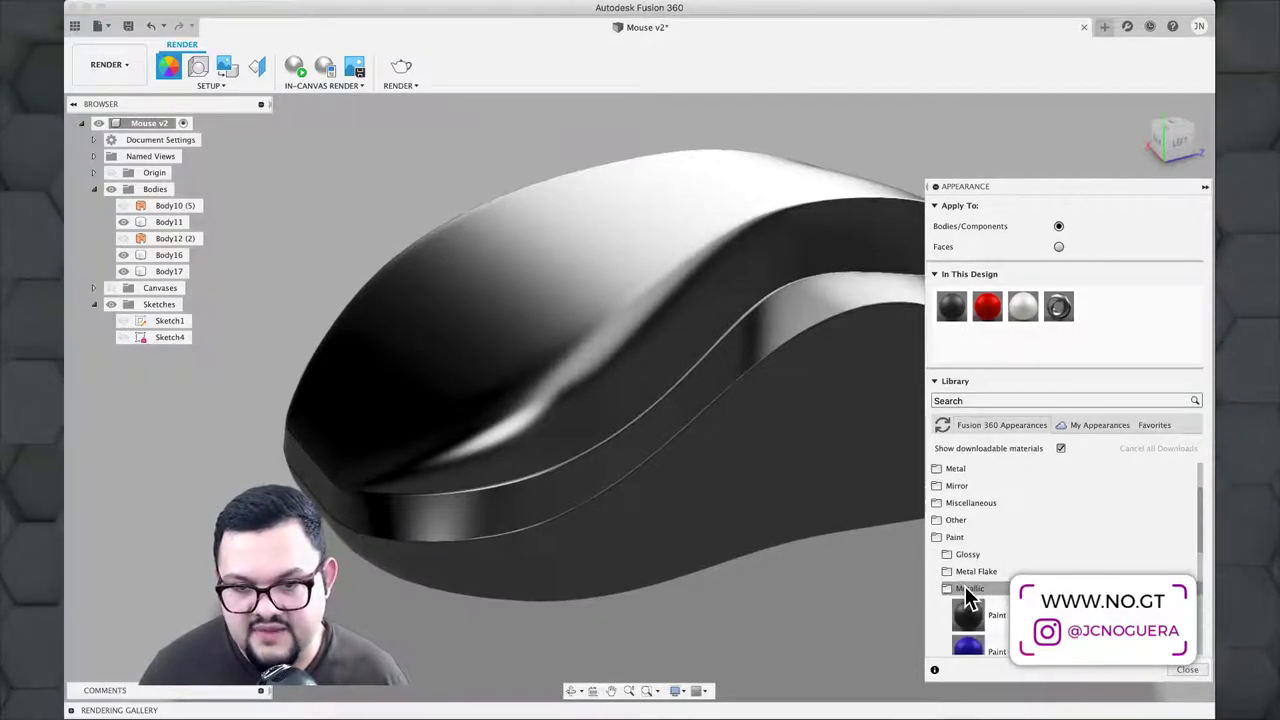
{"action": "scroll", "coordinate": [965, 587], "scroll_direction": "down", "scroll_amount": 3}
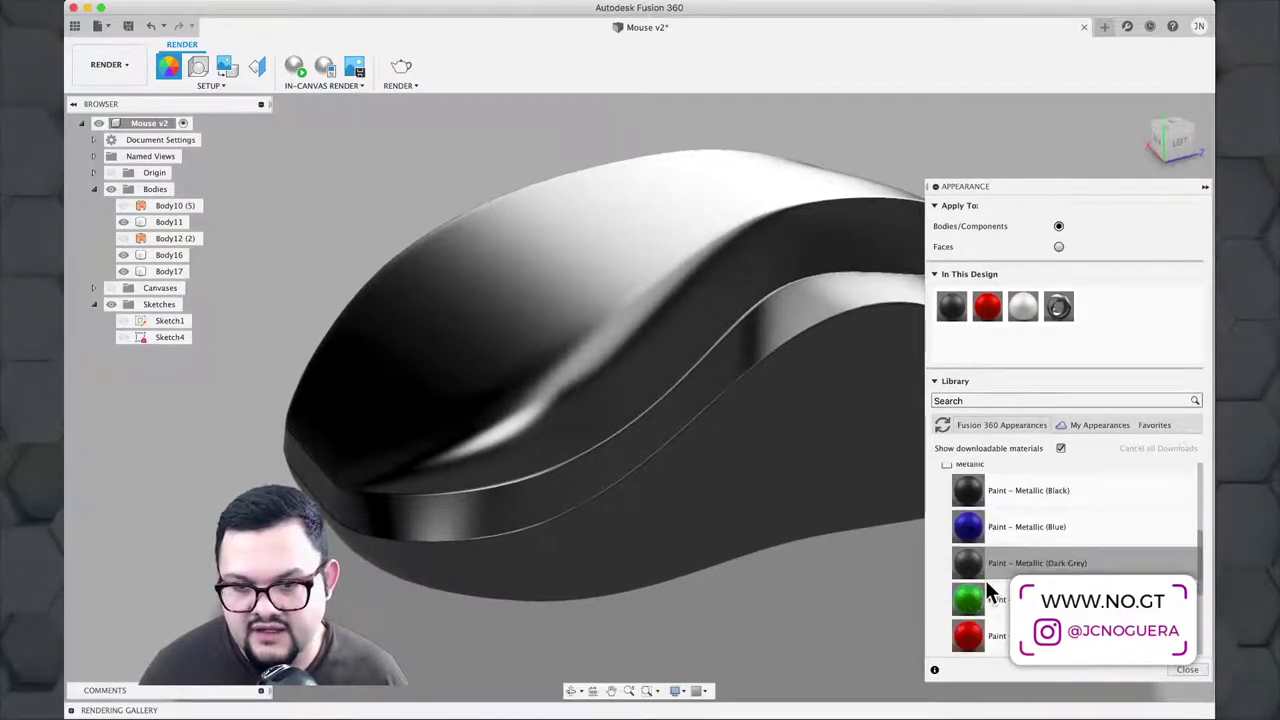
{"action": "scroll", "coordinate": [999, 570], "scroll_direction": "up", "scroll_amount": 1}
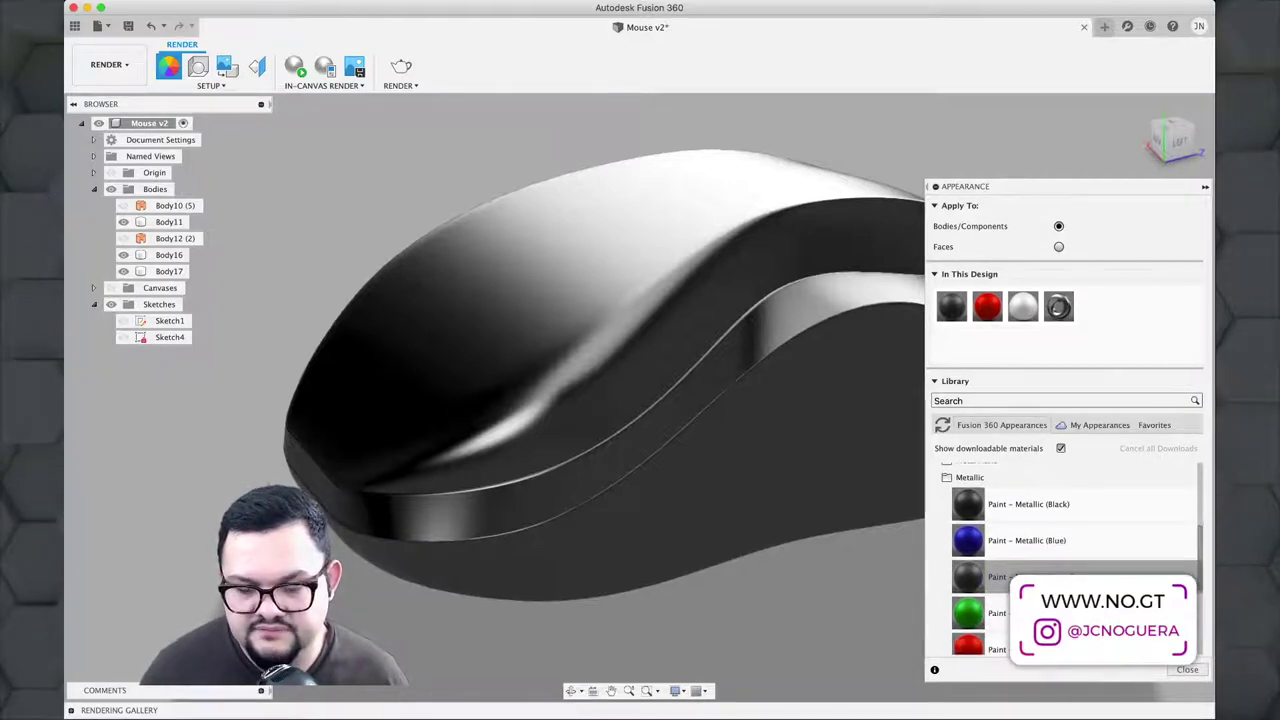
{"action": "left_click_drag", "start_coordinate": [990, 577], "coordinate": [877, 488]}
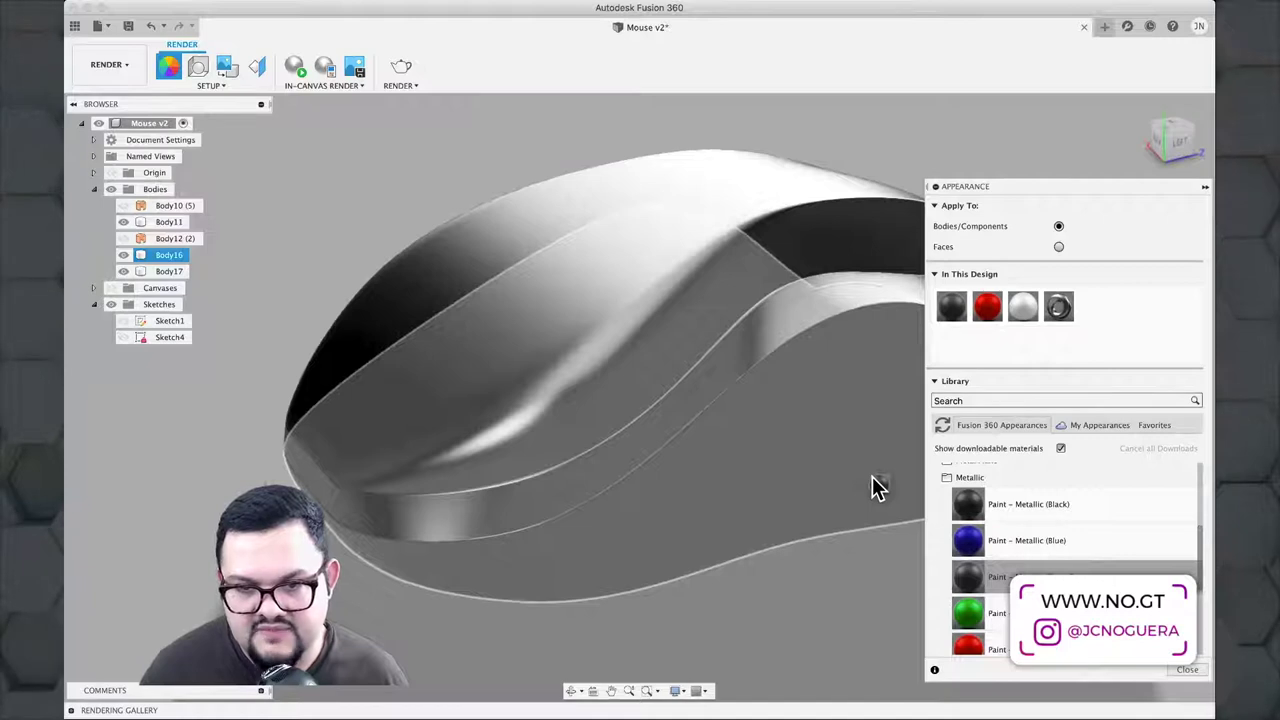
{"action": "left_click_drag", "start_coordinate": [877, 487], "coordinate": [923, 528]}
Step: Apply the white metallic paint to the middle band and Paint - Metallic (Red) to the upper shell
{"action": "scroll", "coordinate": [1030, 513], "scroll_direction": "down", "scroll_amount": 3}
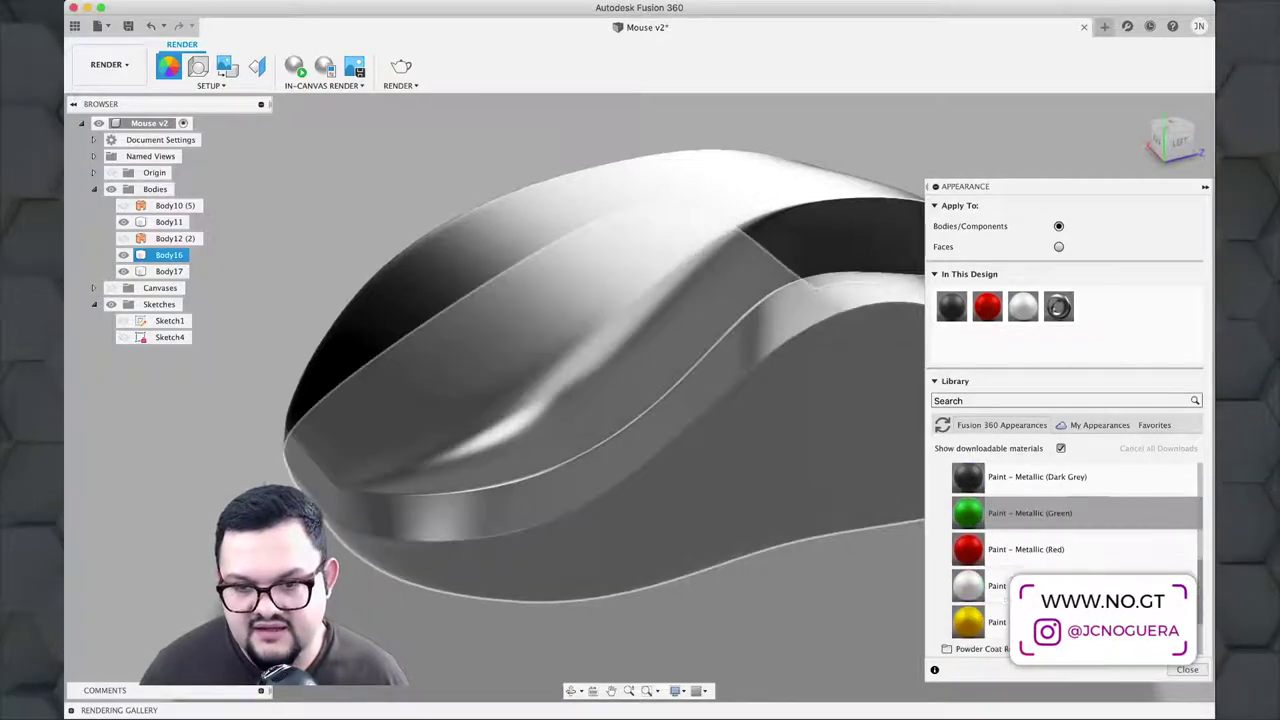
{"action": "mouse_move", "coordinate": [1030, 585]}
{"action": "left_mouse_down"}
{"action": "mouse_move", "coordinate": [900, 457]}
{"action": "mouse_move", "coordinate": [838, 318]}
{"action": "mouse_move", "coordinate": [835, 330]}
{"action": "left_mouse_up"}
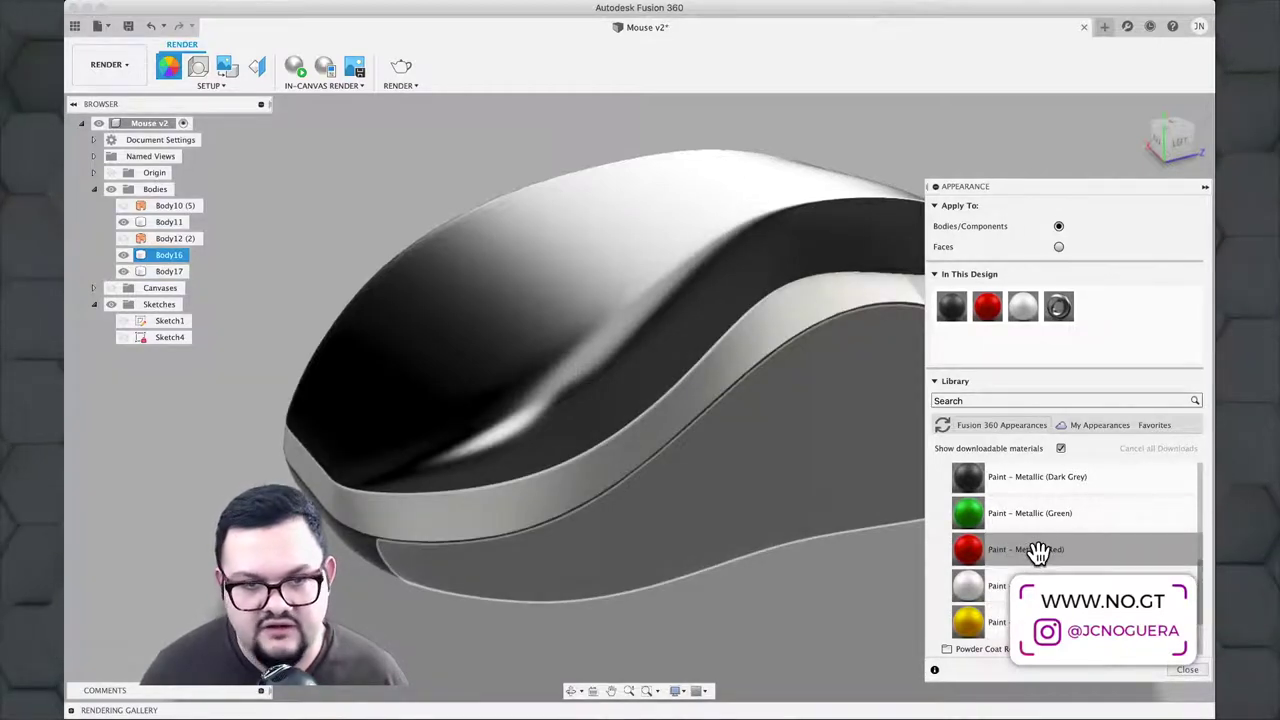
{"action": "left_click_drag", "start_coordinate": [1040, 553], "coordinate": [697, 323]}
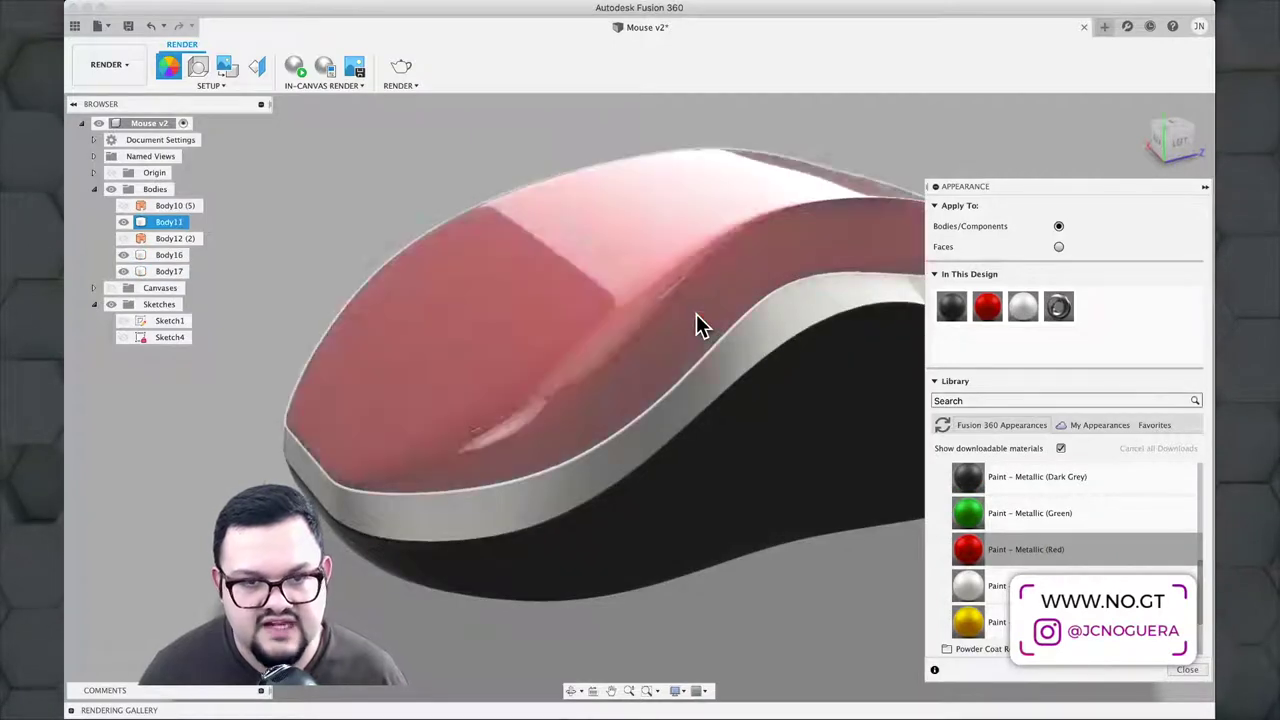
{"action": "mouse_move", "coordinate": [697, 323]}
{"action": "middle_mouse_down", "text": "shift"}
{"action": "mouse_move", "coordinate": [743, 506]}
{"action": "mouse_move", "coordinate": [789, 600]}
{"action": "mouse_move", "coordinate": [688, 578]}
{"action": "mouse_move", "coordinate": [671, 543]}
{"action": "mouse_move", "coordinate": [703, 534]}
{"action": "middle_mouse_up", "text": "shift"}
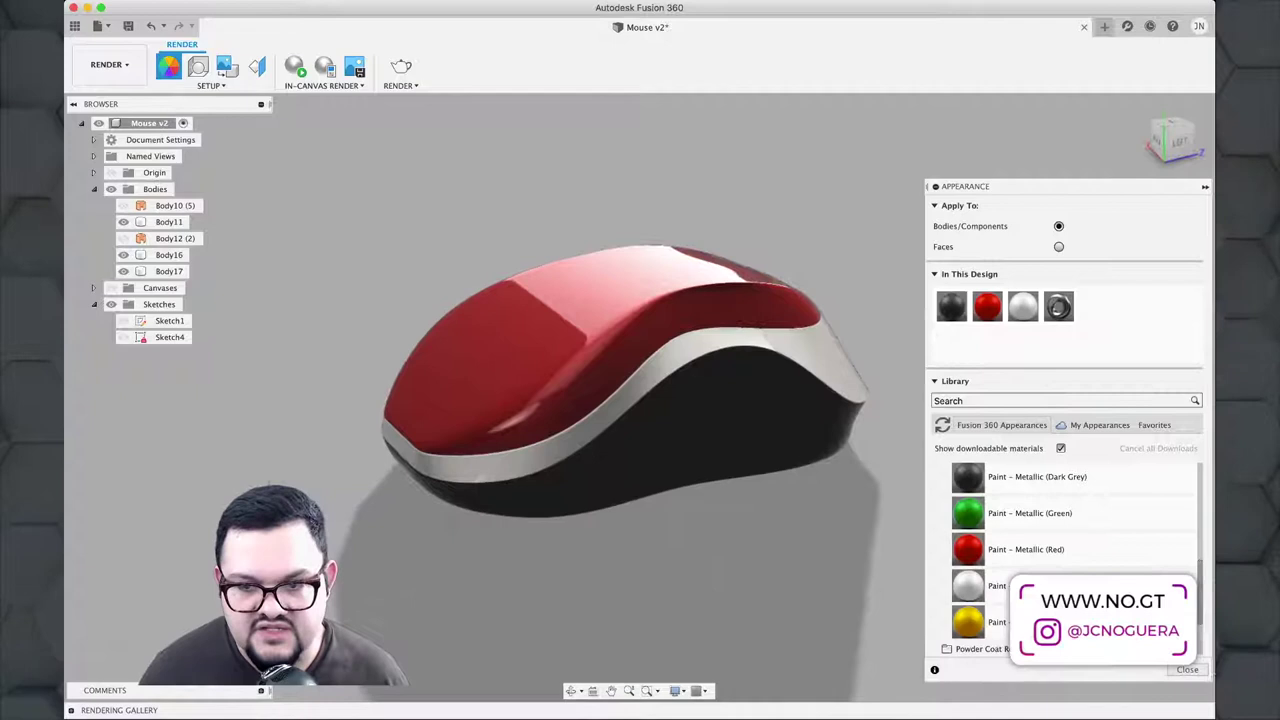
{"action": "left_click", "coordinate": [1187, 669]}
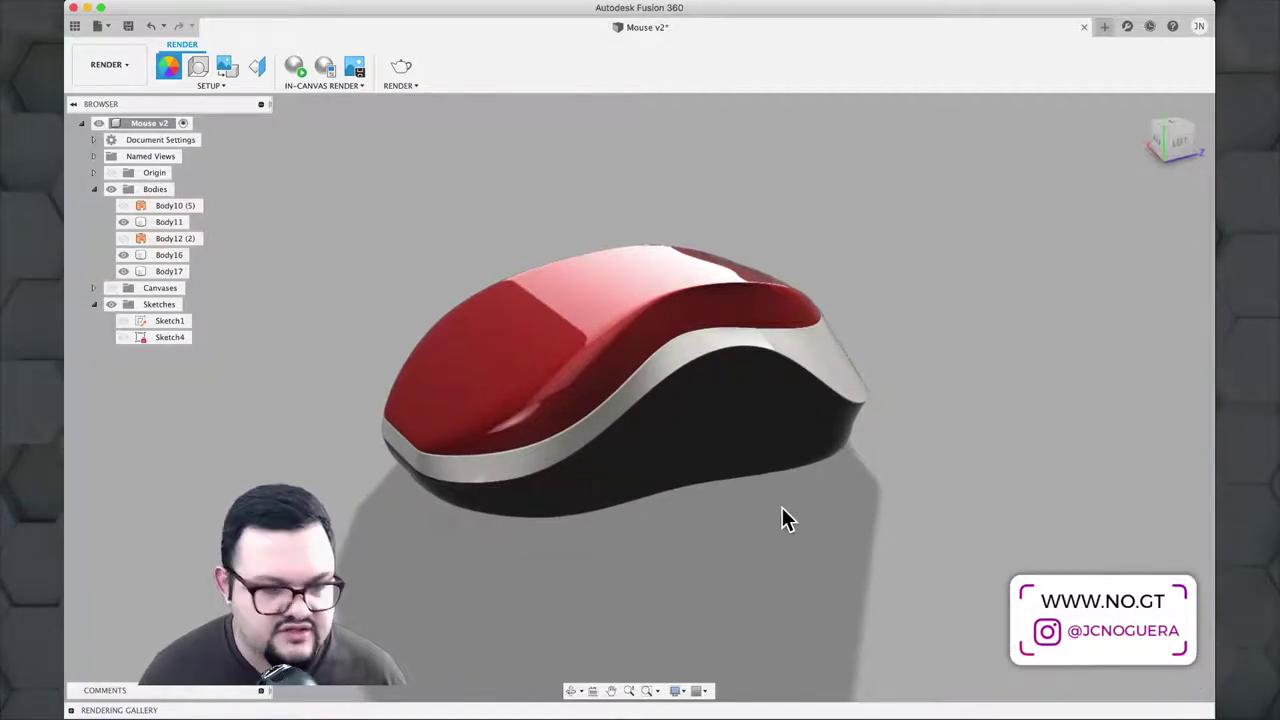
{"action": "middle_click_drag", "start_coordinate": [782, 507], "coordinate": [443, 563], "text": "shift"}
Step: Switch to the Design workspace and create an offset plane at -50 mm from the mouse's flat bottom face
{"action": "left_click", "coordinate": [112, 65]}
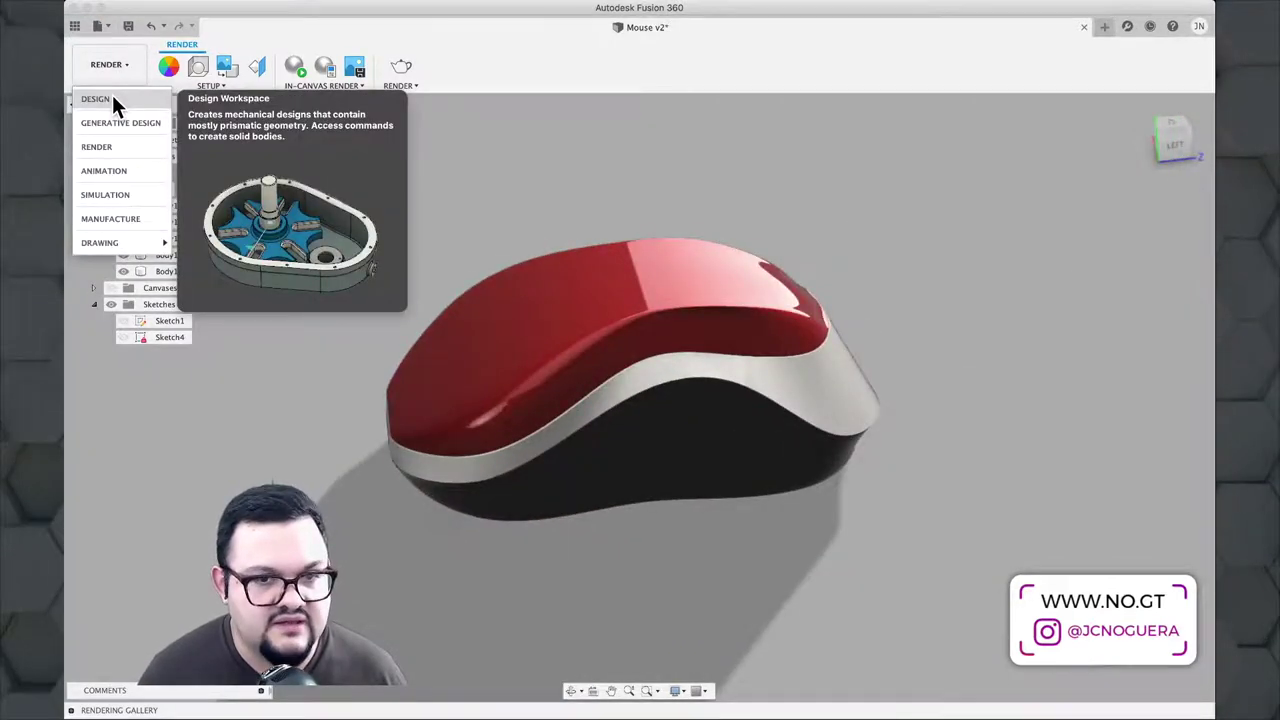
{"action": "left_click", "coordinate": [113, 99]}
{"action": "middle_click_drag", "start_coordinate": [422, 231], "coordinate": [586, 178], "text": "shift"}
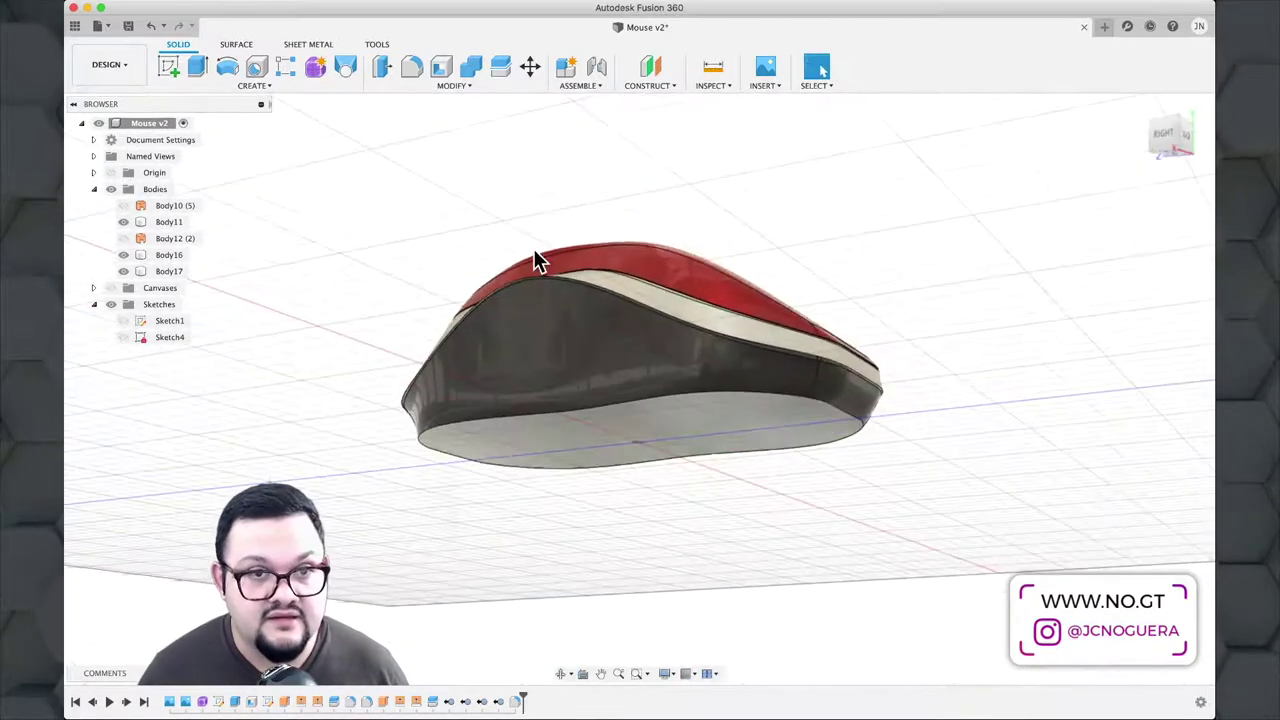
{"action": "left_click", "coordinate": [654, 85]}
{"action": "left_click", "coordinate": [655, 100]}
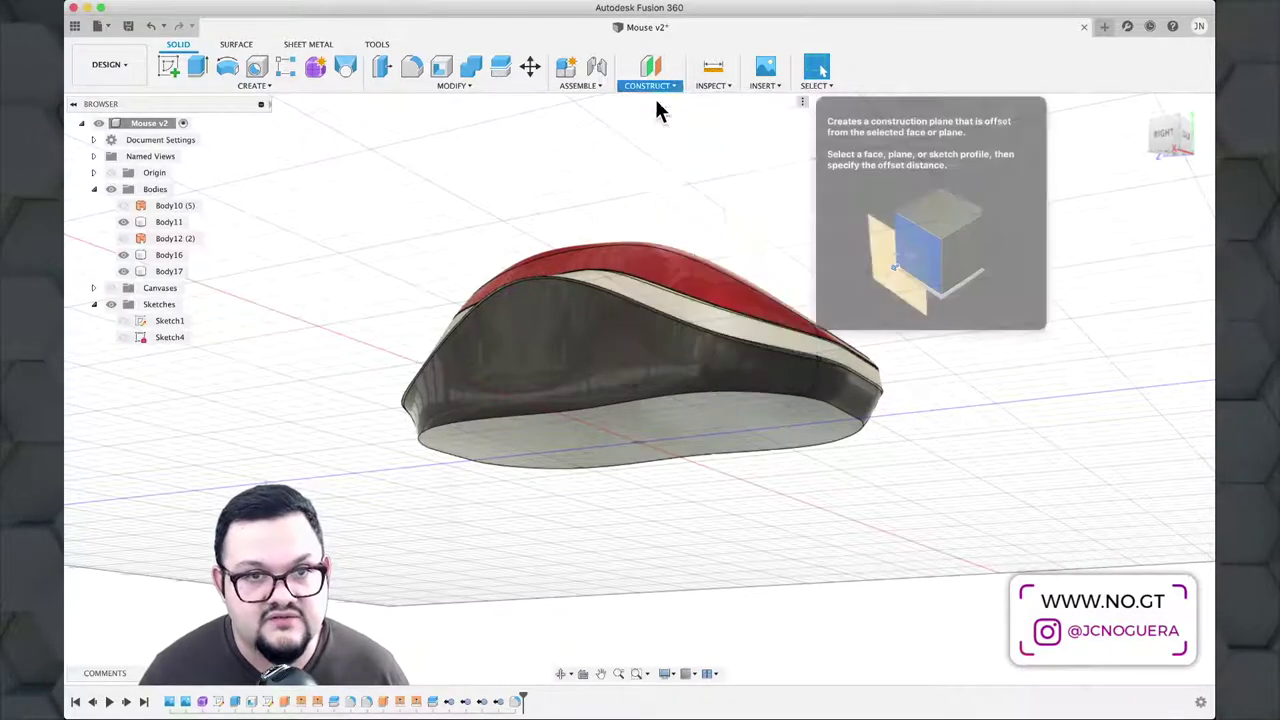
{"action": "left_click", "coordinate": [767, 436]}
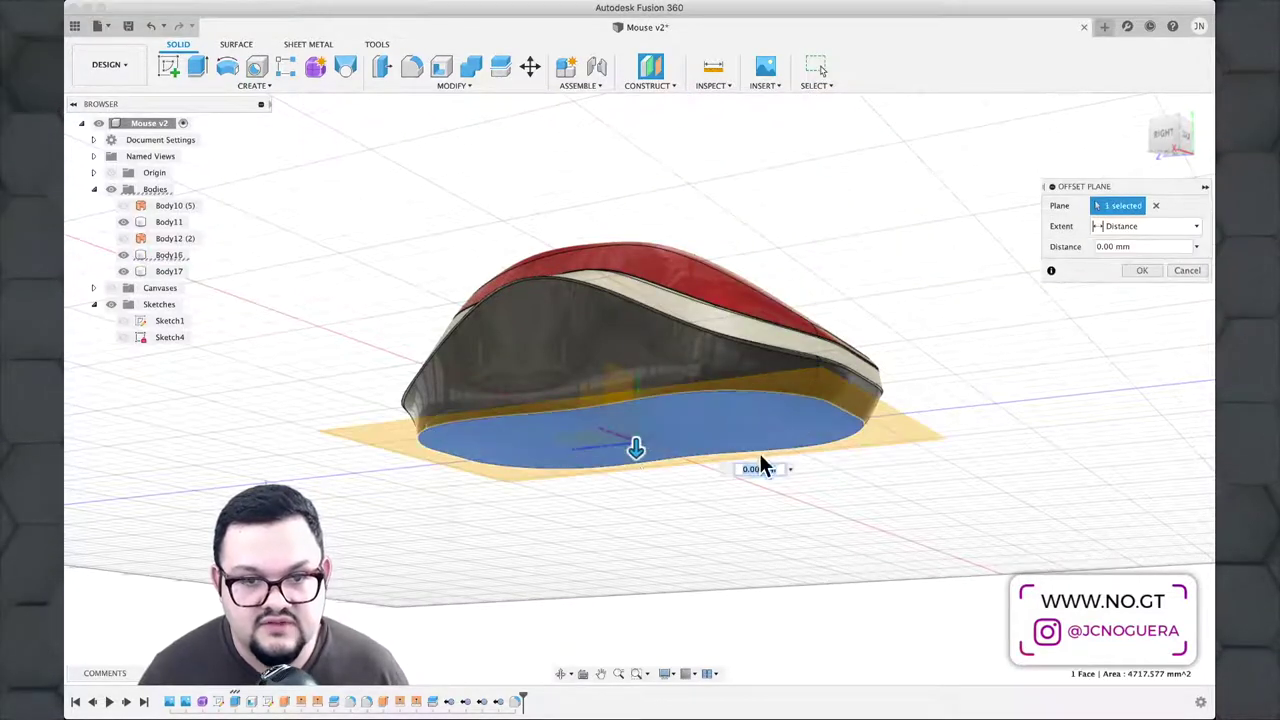
{"action": "left_click_drag", "start_coordinate": [635, 454], "coordinate": [634, 198]}
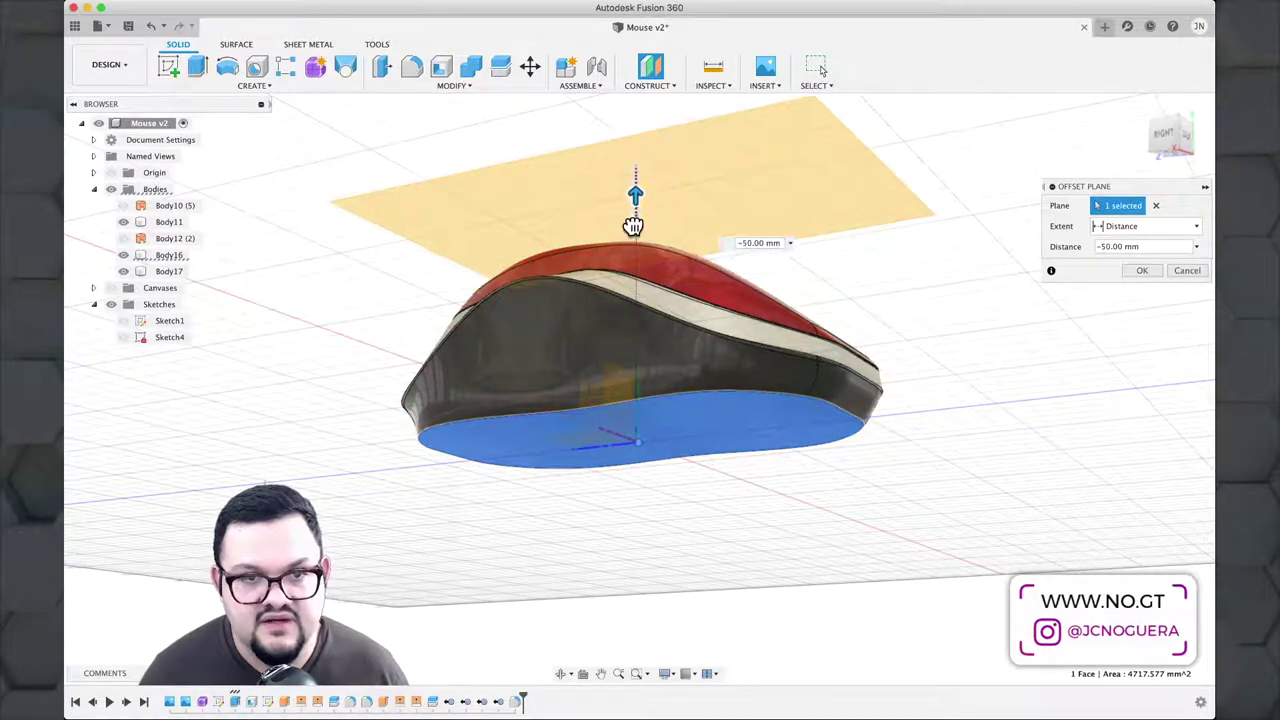
{"action": "left_click", "coordinate": [1143, 272]}
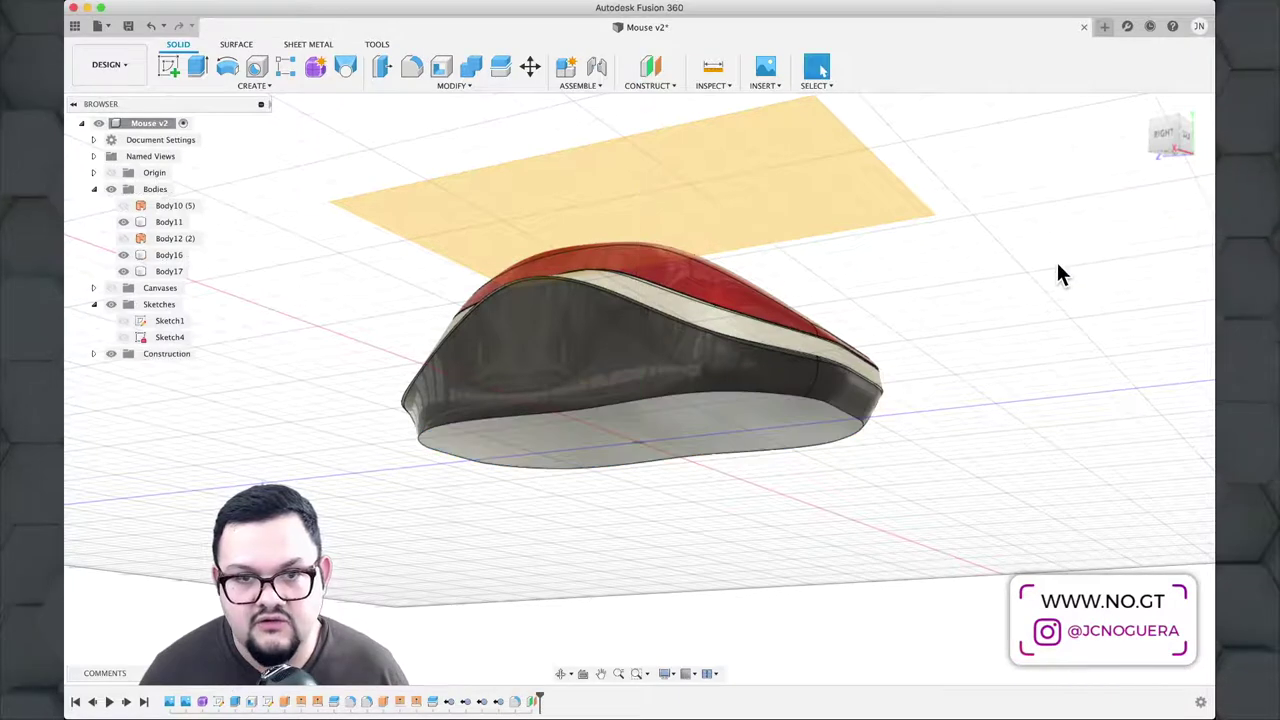
Step: Start a new sketch on the offset plane above the mouse and look straight at it
{"action": "mouse_move", "coordinate": [1057, 271]}
{"action": "middle_mouse_down", "text": "shift"}
{"action": "mouse_move", "coordinate": [980, 289]}
{"action": "mouse_move", "coordinate": [995, 330]}
{"action": "middle_mouse_up", "text": "shift"}
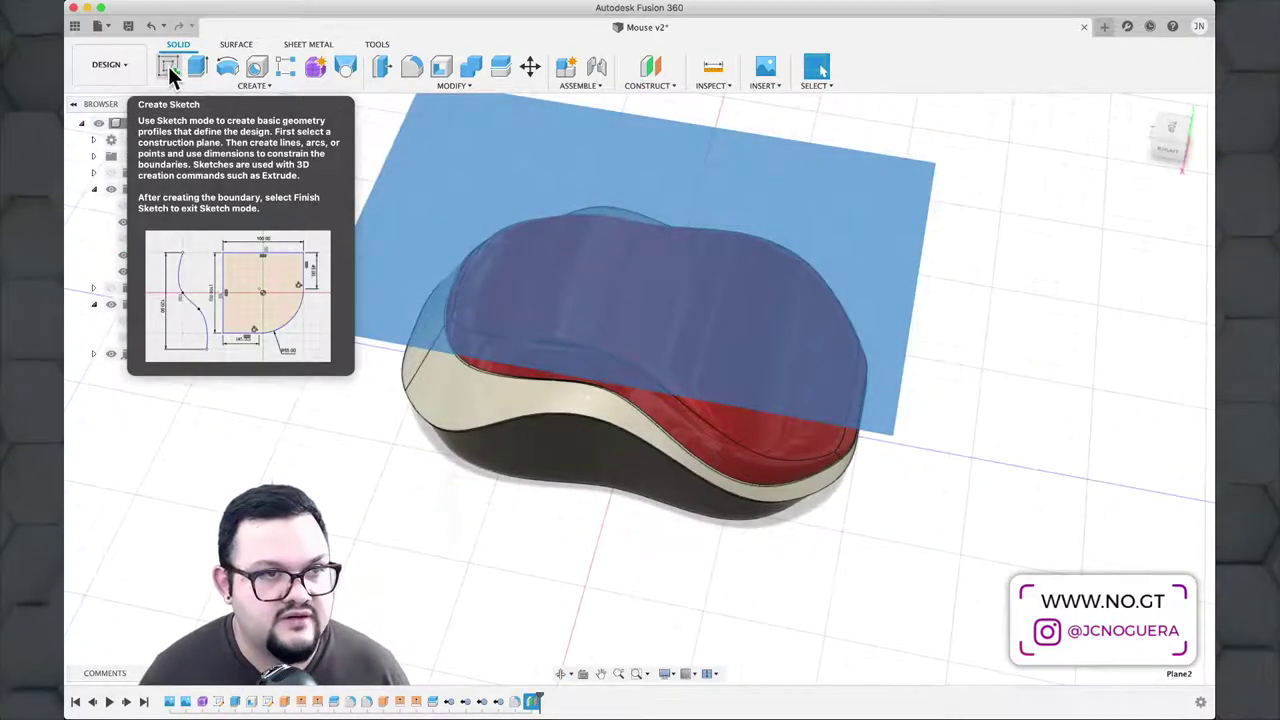
{"action": "left_click", "coordinate": [168, 66]}
{"action": "left_click", "coordinate": [703, 243]}
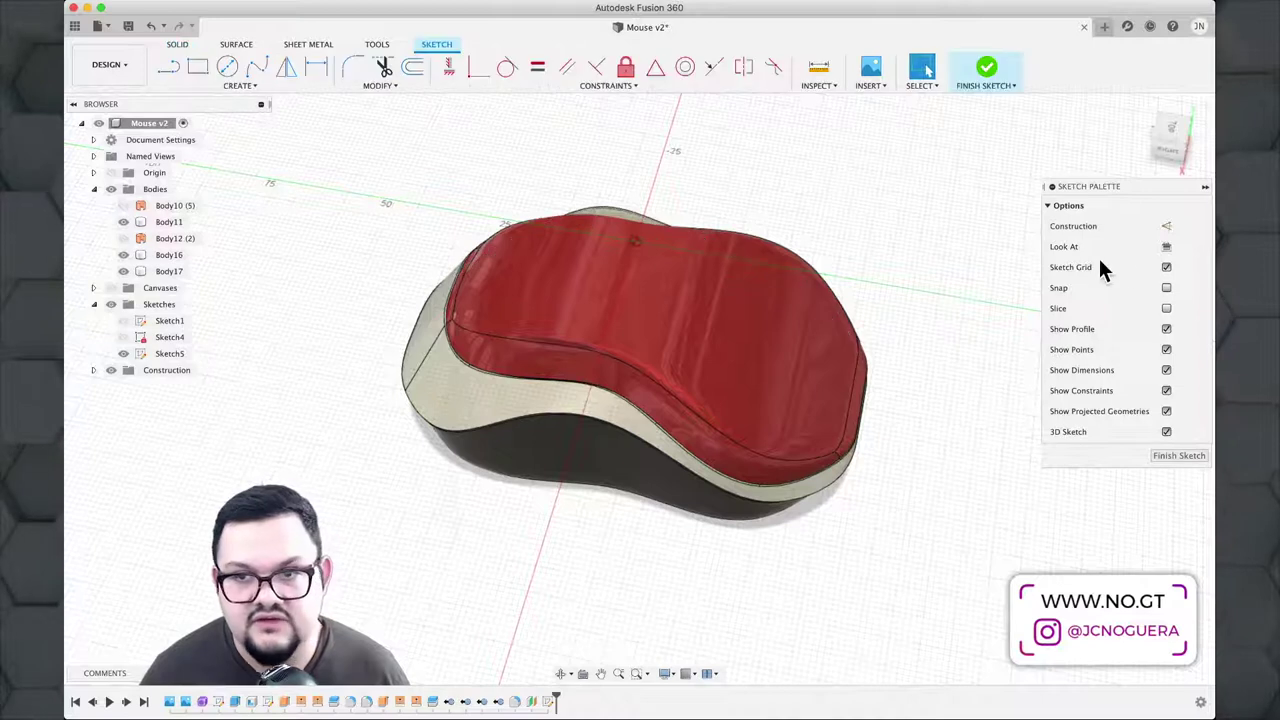
{"action": "left_click", "coordinate": [1167, 248]}
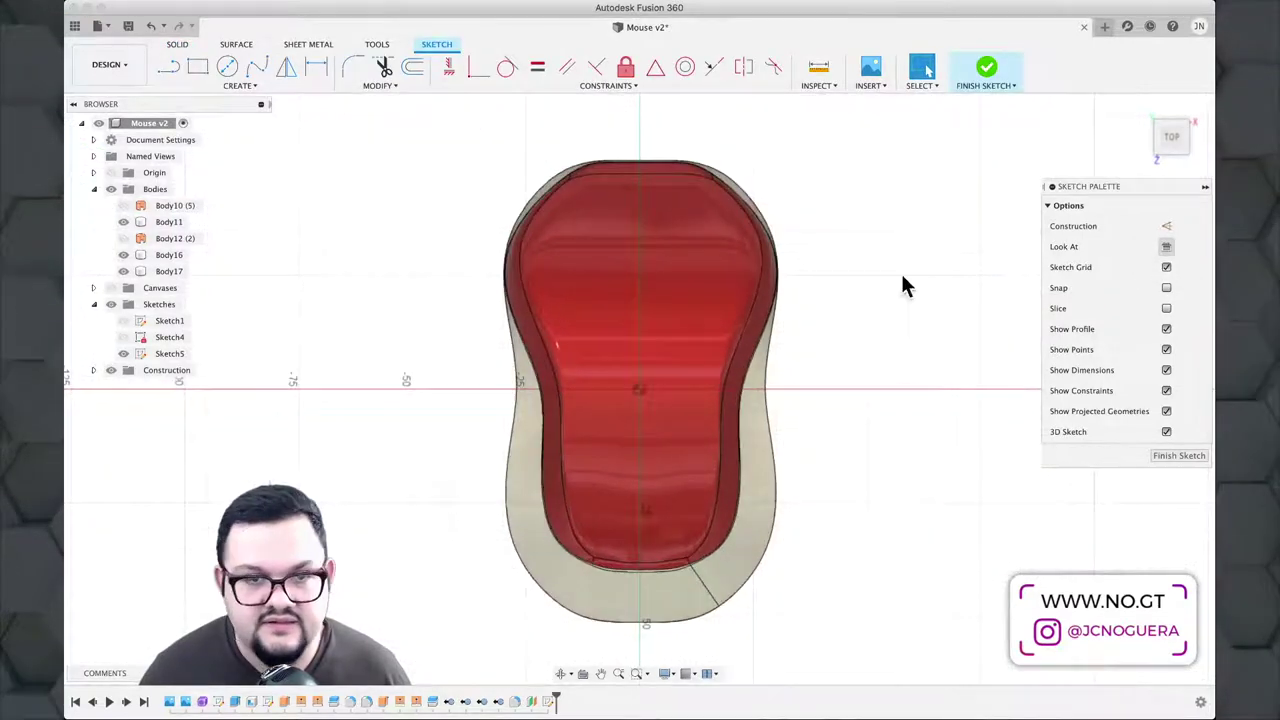
{"action": "left_click", "coordinate": [749, 340]}
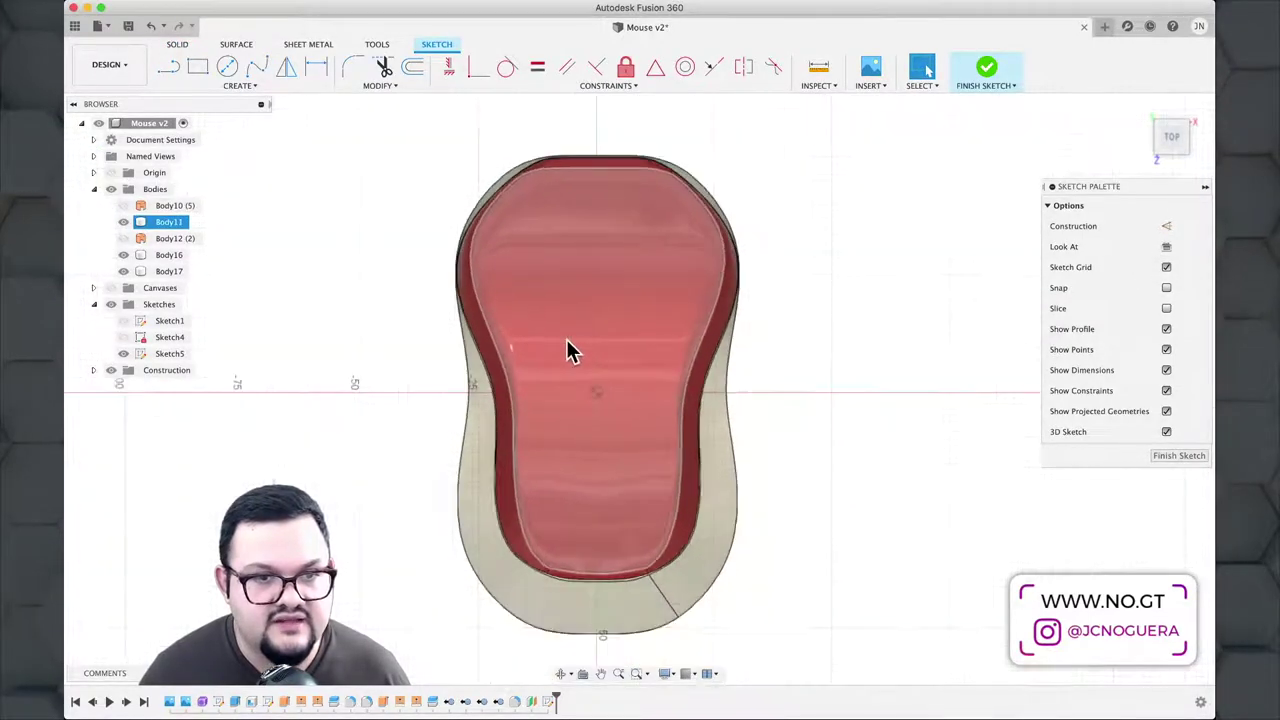
{"action": "key", "text": "Escape"}
{"action": "scroll", "coordinate": [563, 163], "scroll_direction": "up", "scroll_amount": 3}
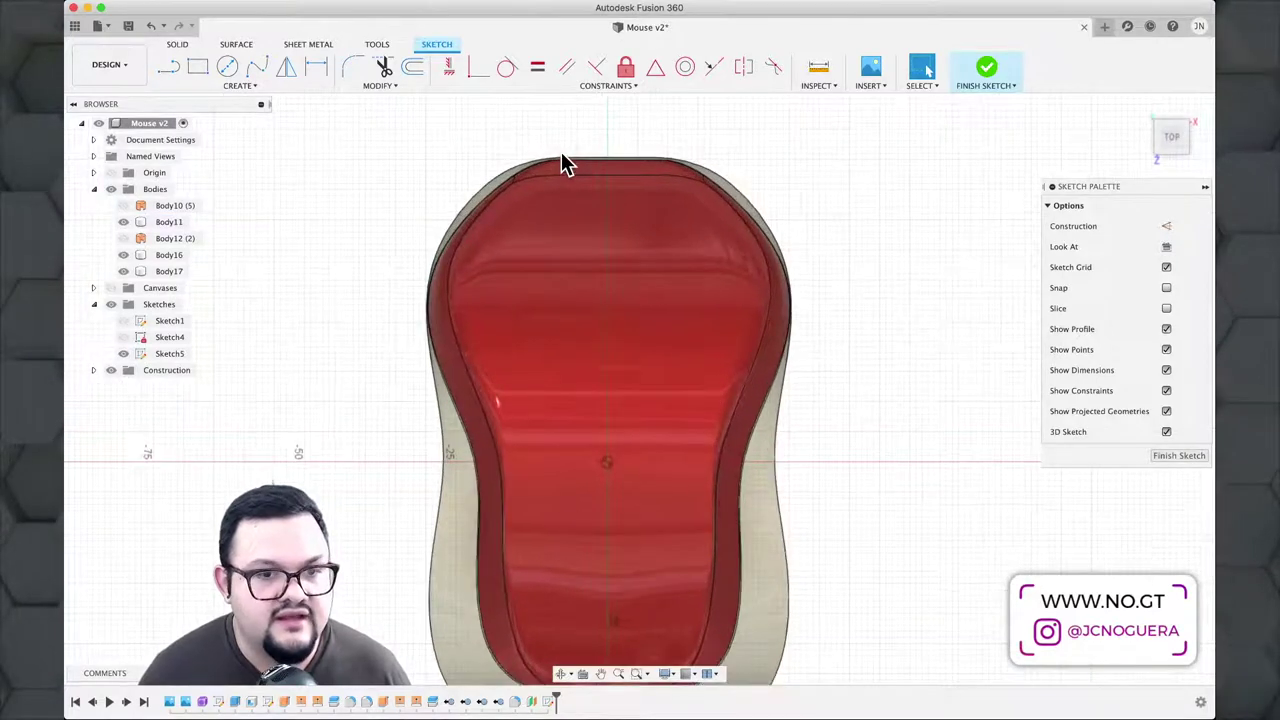
Step: Show the reference canvases and sketch a vertical center-to-center slot, 8 mm wide, over the scroll wheel outline on the mouse's centerline
{"action": "left_click", "coordinate": [252, 84]}
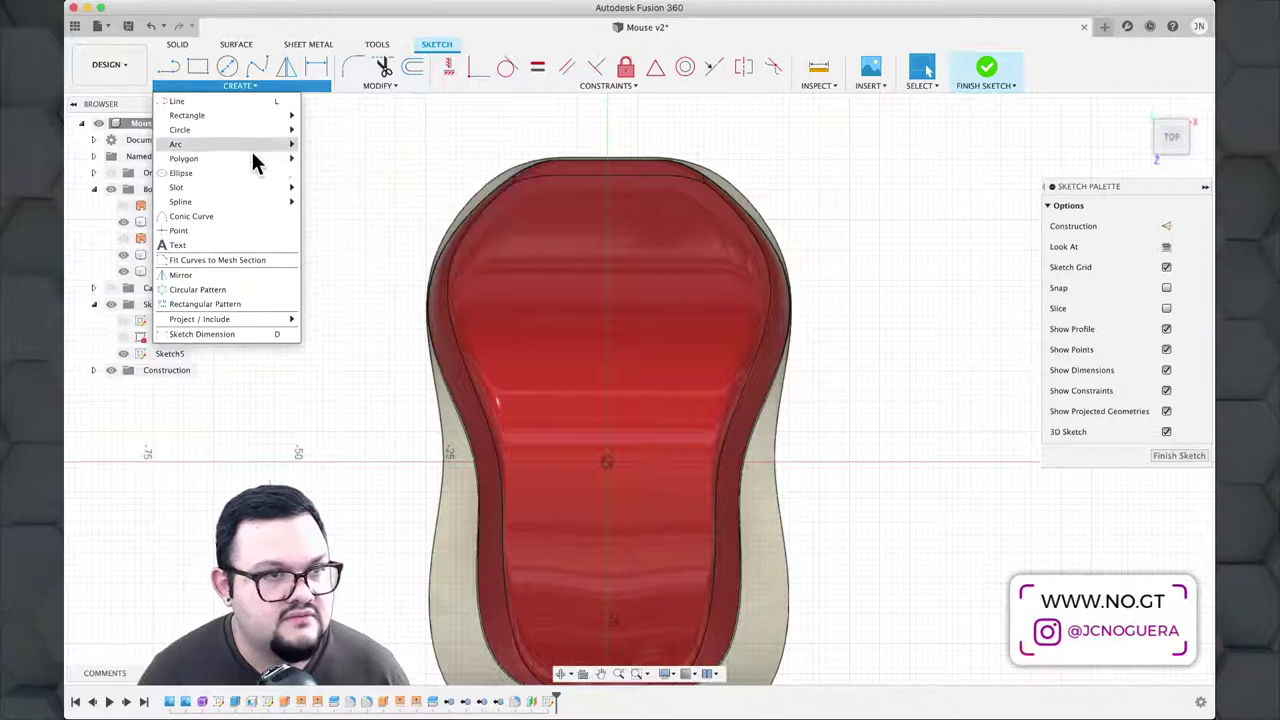
{"action": "mouse_move", "coordinate": [252, 160]}
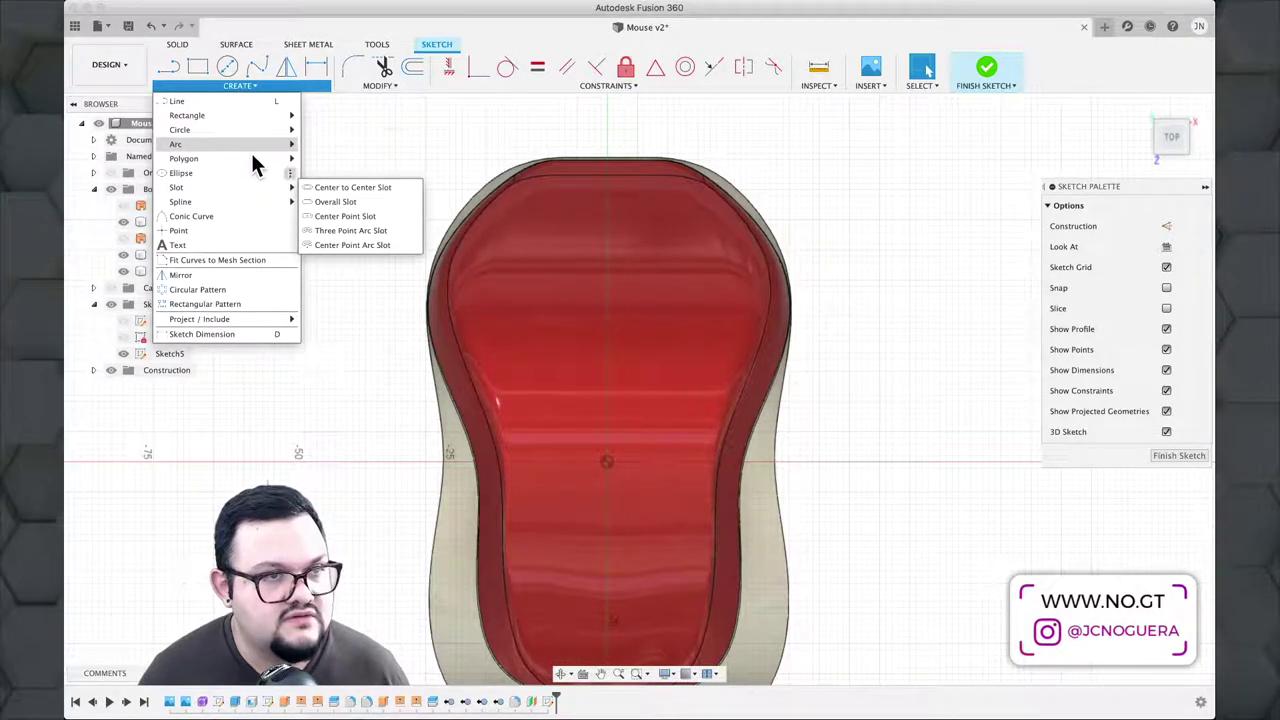
{"action": "mouse_move", "coordinate": [266, 188]}
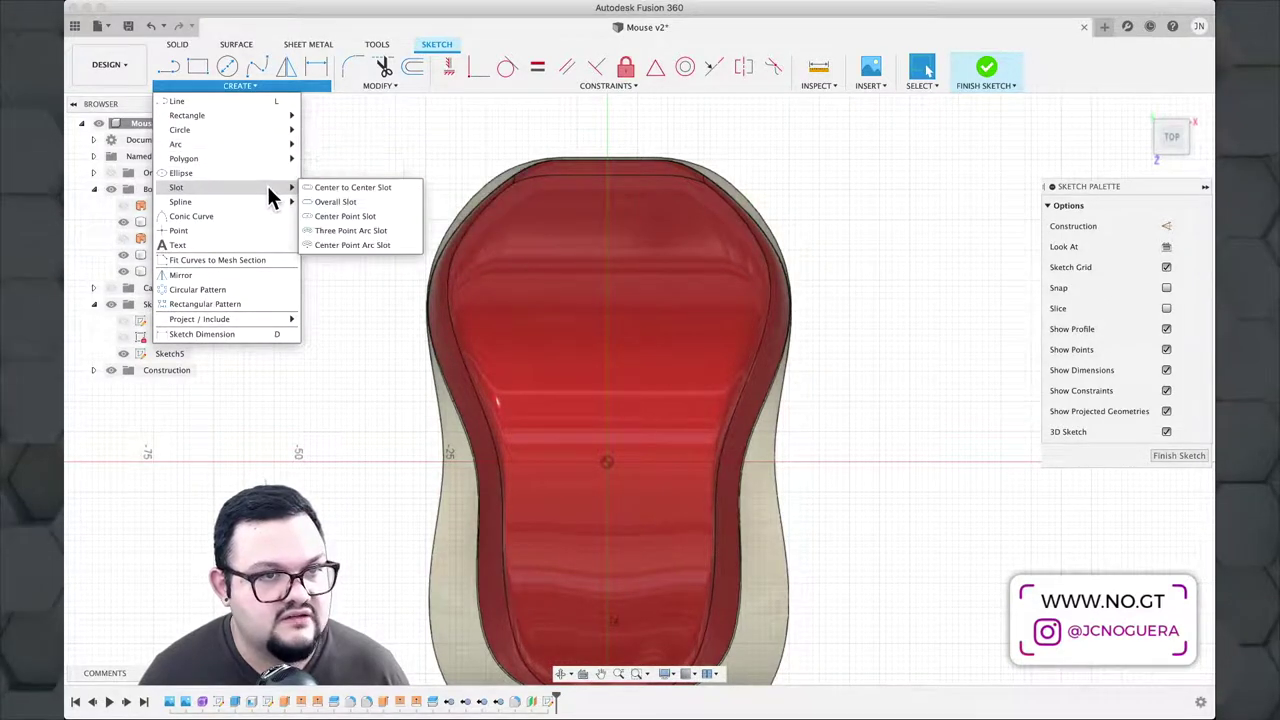
{"action": "left_click", "coordinate": [321, 189]}
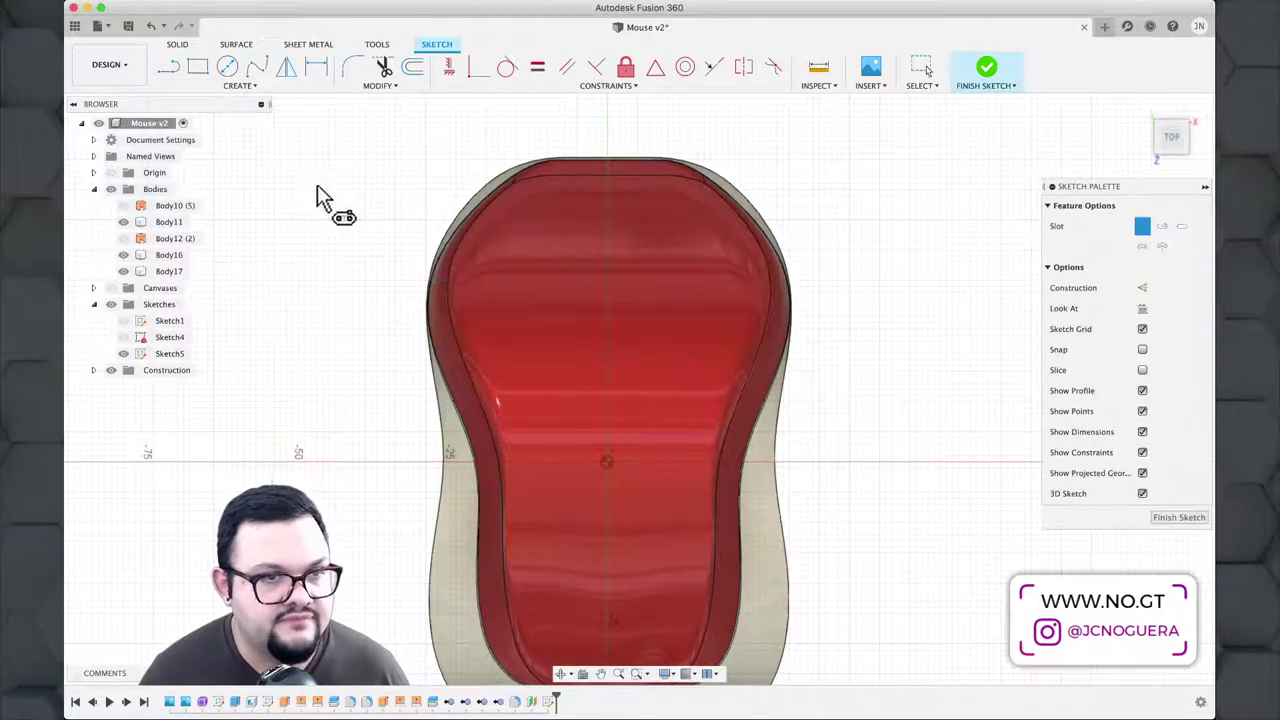
{"action": "left_click", "coordinate": [111, 288]}
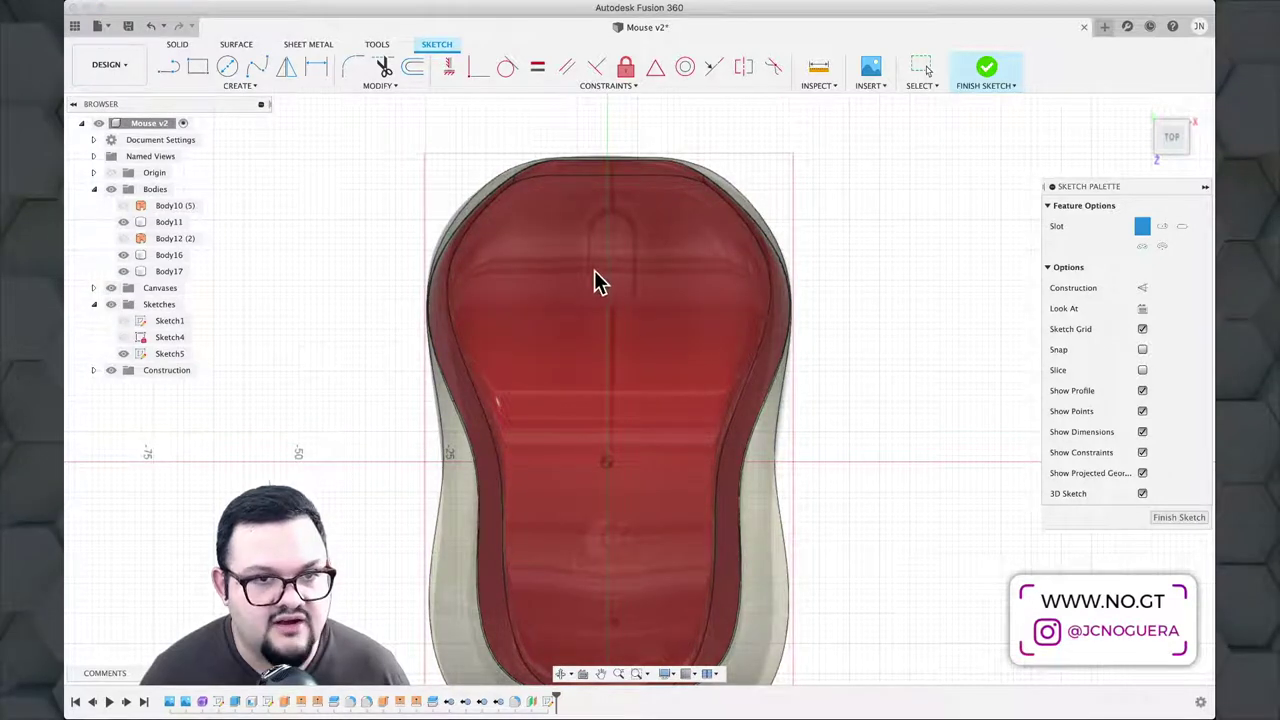
{"action": "scroll", "coordinate": [613, 245], "scroll_direction": "up", "scroll_amount": 4}
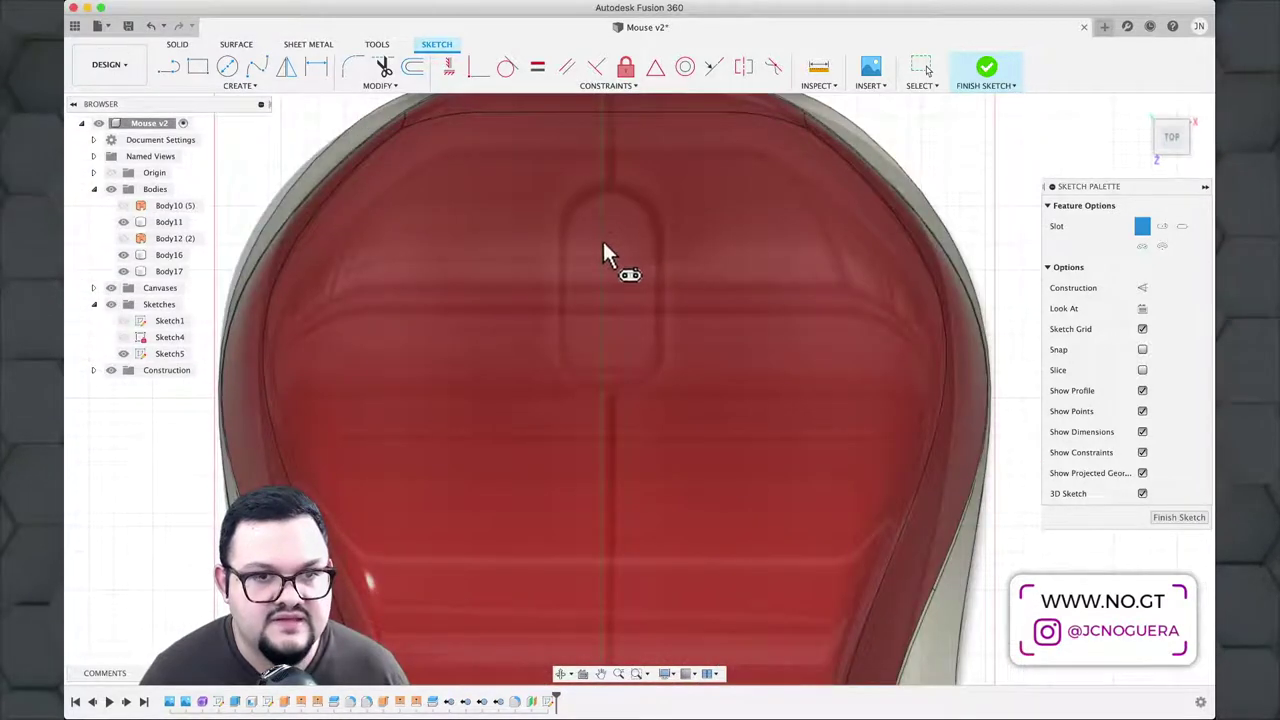
{"action": "scroll", "coordinate": [597, 262], "scroll_direction": "down", "scroll_amount": 4}
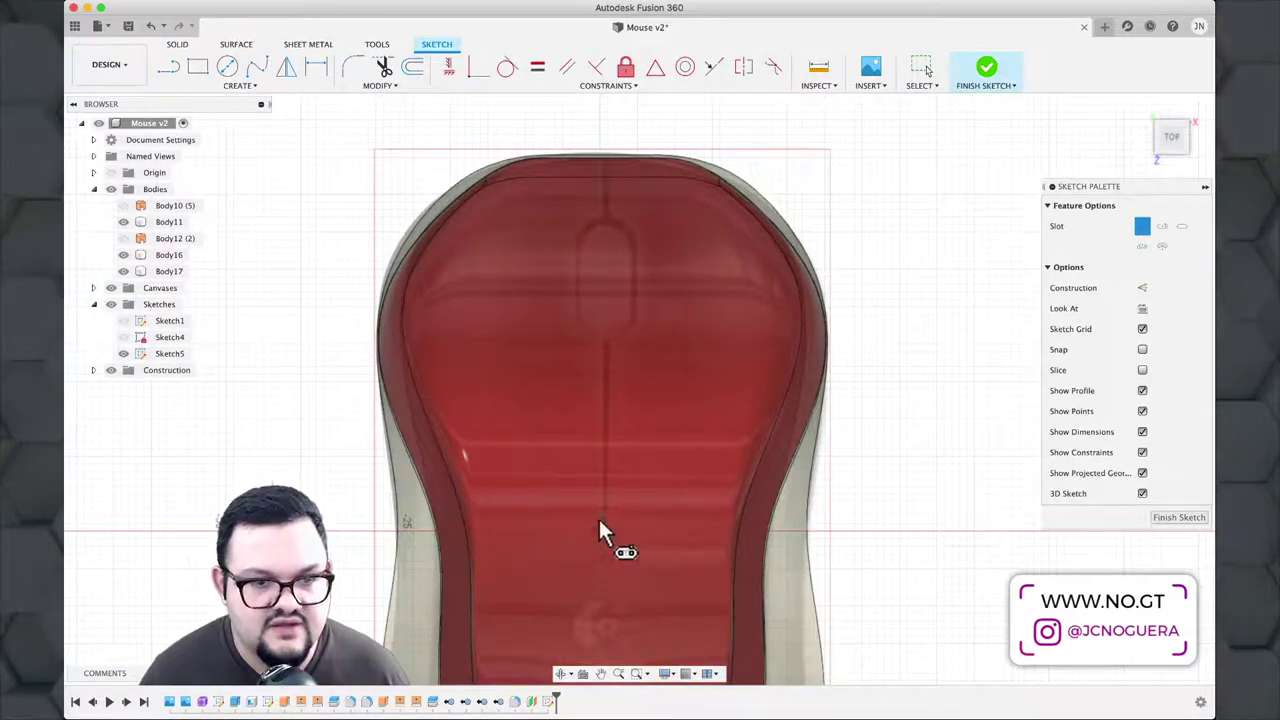
{"action": "left_click", "coordinate": [602, 316]}
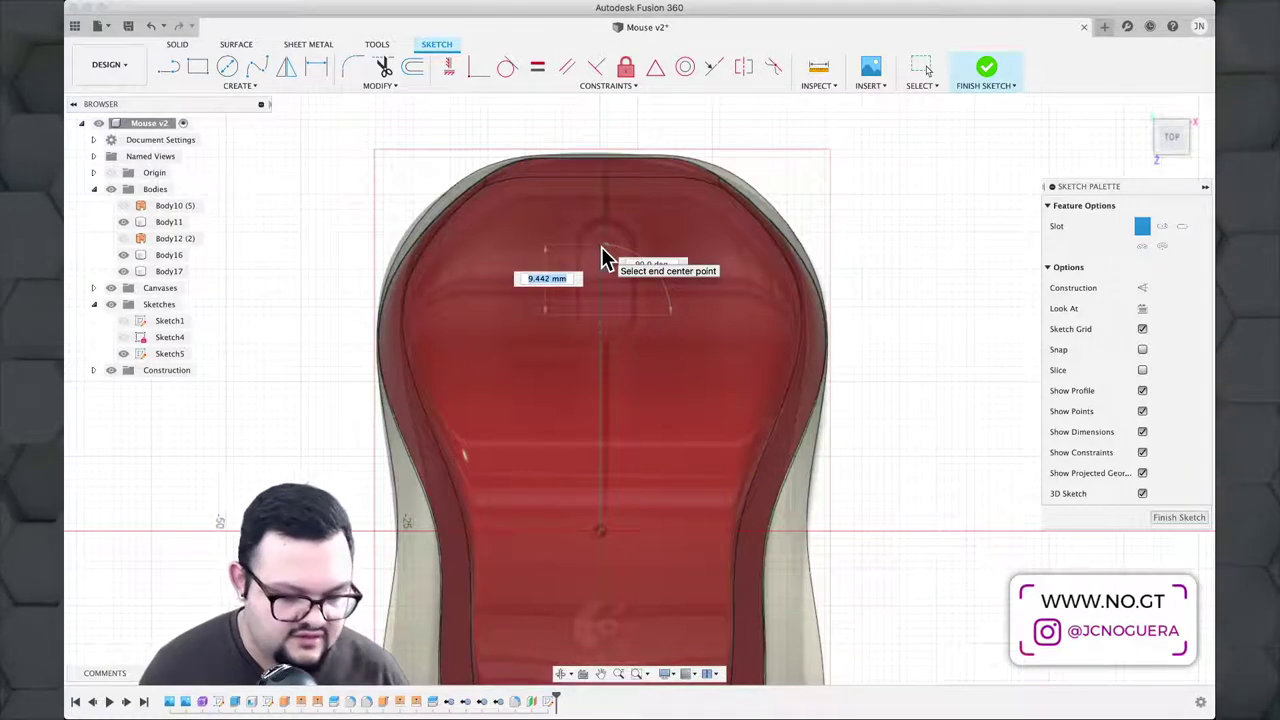
{"action": "type", "text": "8"}
{"action": "key", "text": "Return"}
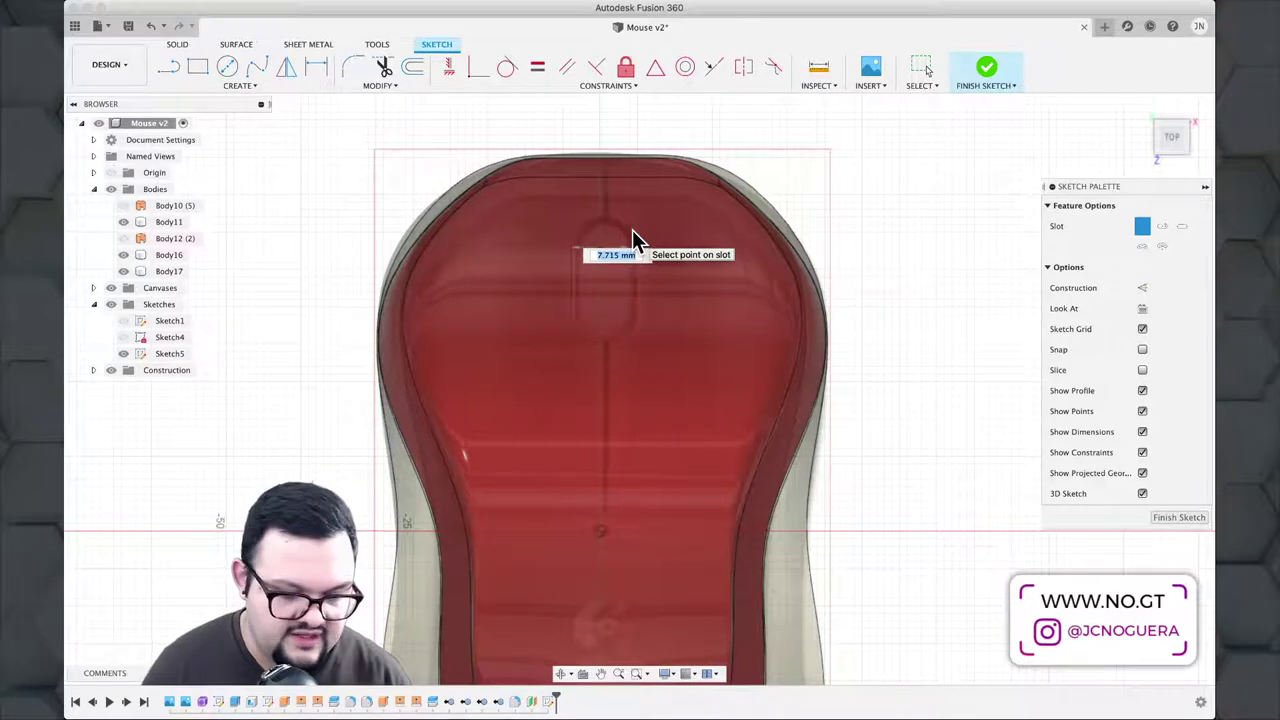
{"action": "type", "text": "8"}
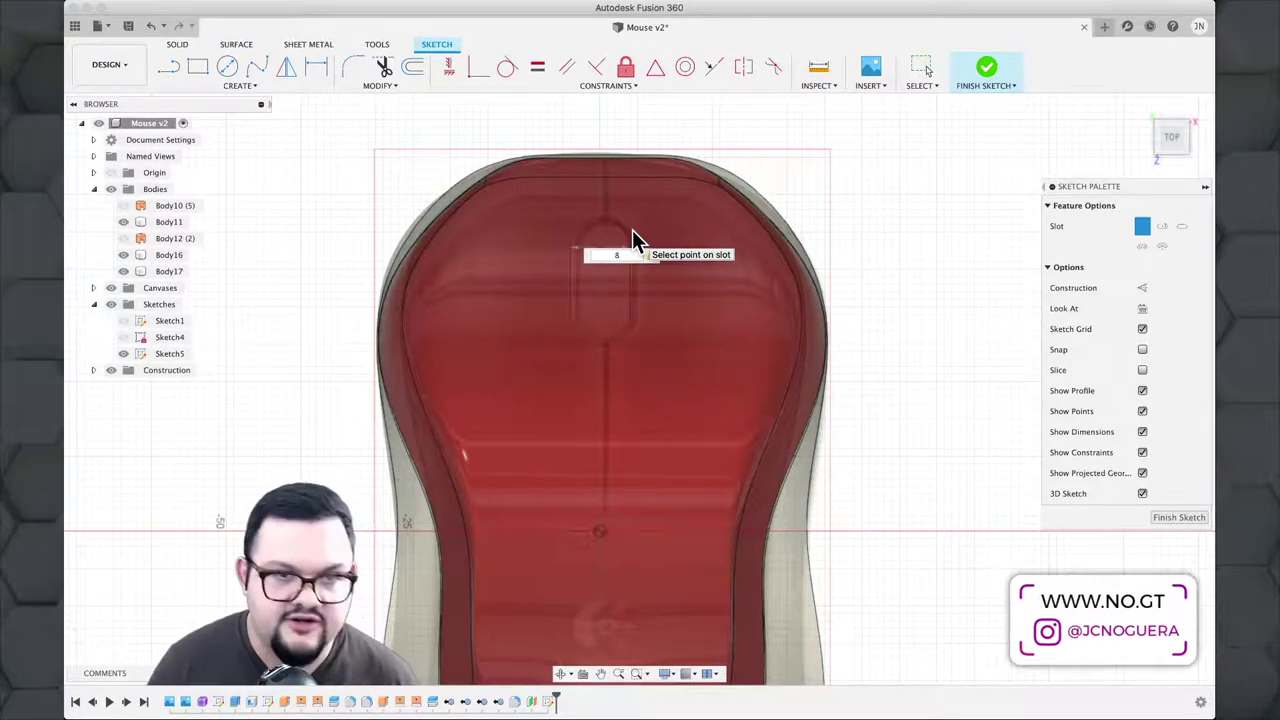
{"action": "key", "text": "Return"}
{"action": "scroll", "coordinate": [637, 205], "scroll_direction": "up", "scroll_amount": 4}
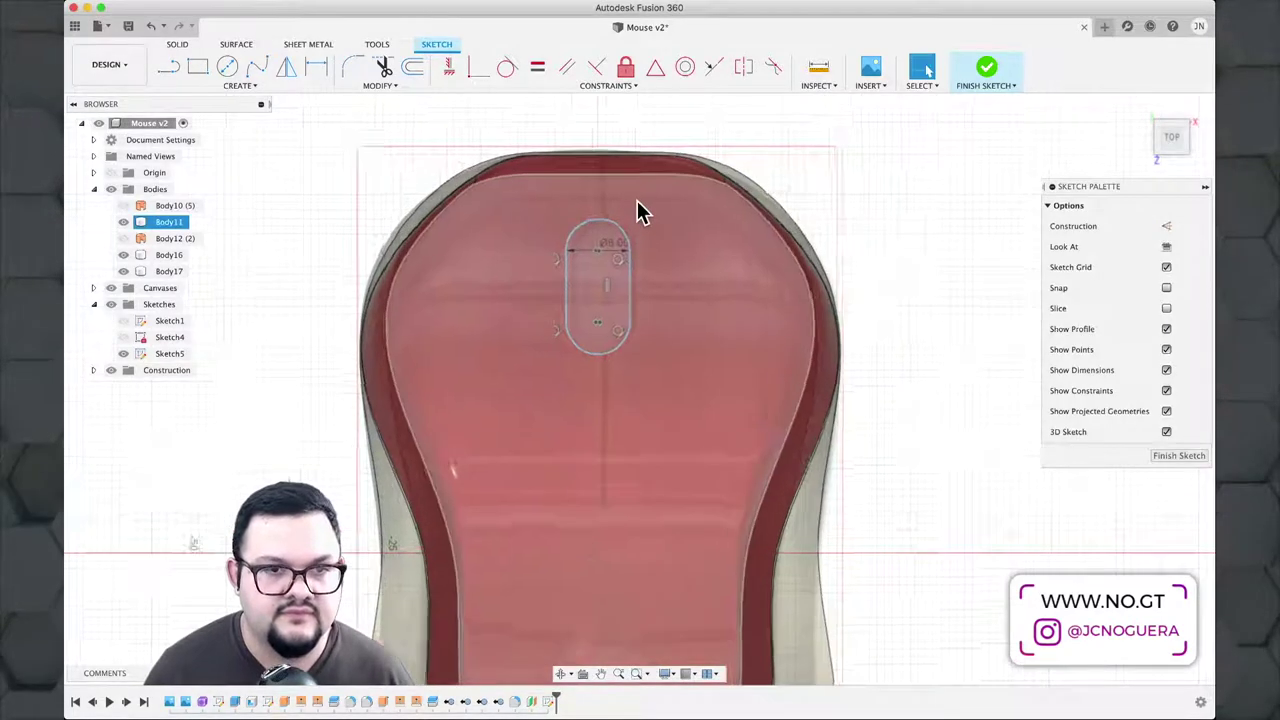
{"action": "scroll", "coordinate": [636, 190], "scroll_direction": "down", "scroll_amount": 5}
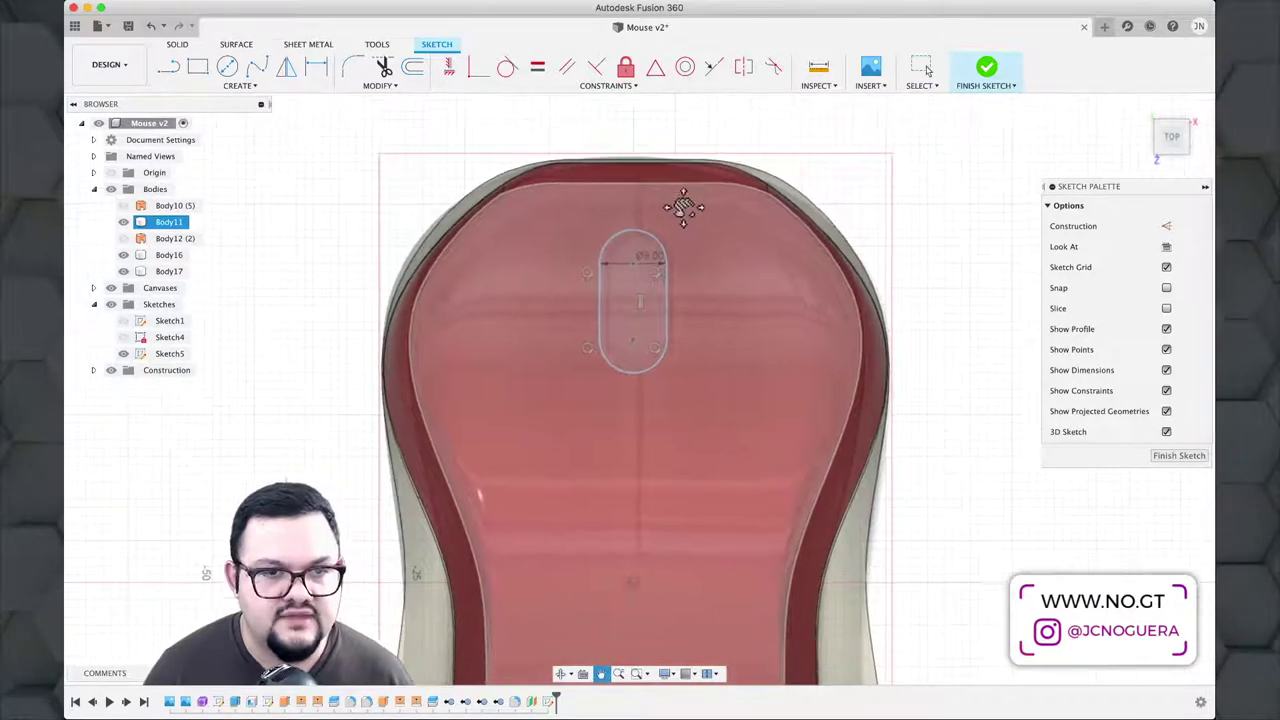
Step: Sketch a second vertical center-to-center slot along the mouse's centerline through the wheel slot, 50 mm between centers and 0.75 mm wide
{"action": "scroll", "coordinate": [580, 163], "scroll_direction": "up", "scroll_amount": 1}
{"action": "right_click", "coordinate": [581, 136]}
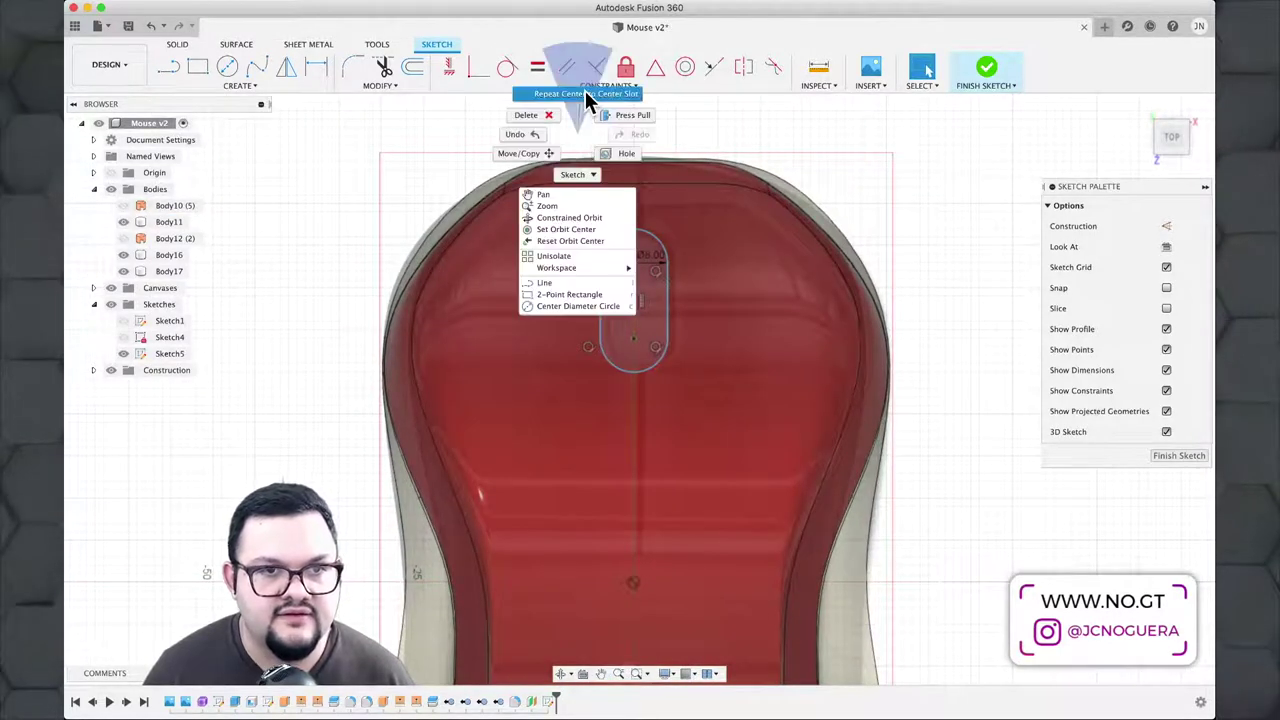
{"action": "left_click", "coordinate": [586, 97]}
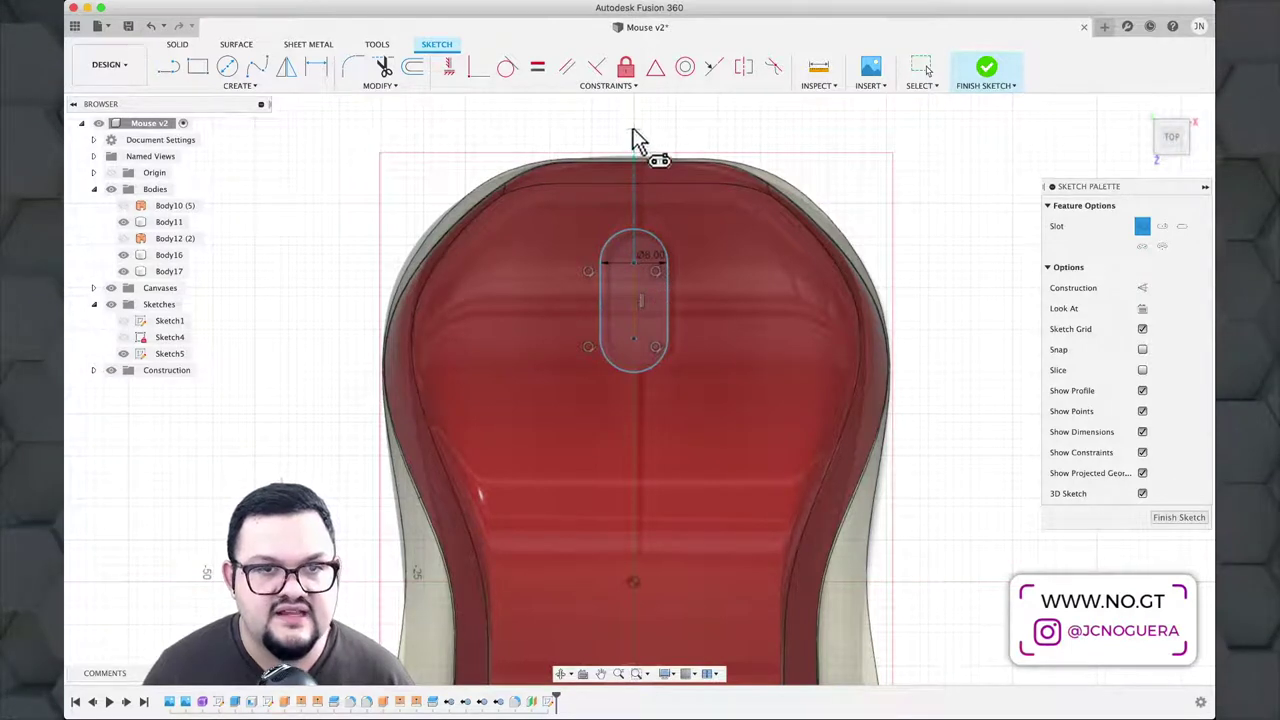
{"action": "left_click", "coordinate": [634, 159]}
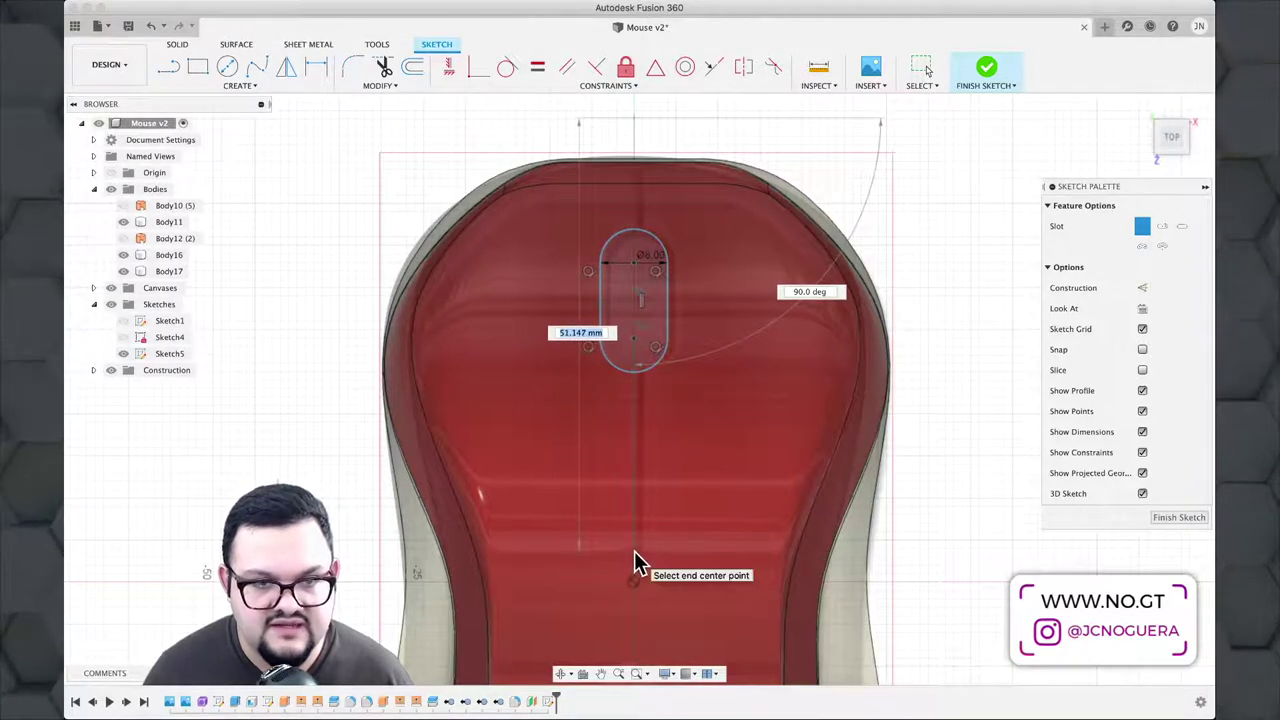
{"action": "type", "text": "50"}
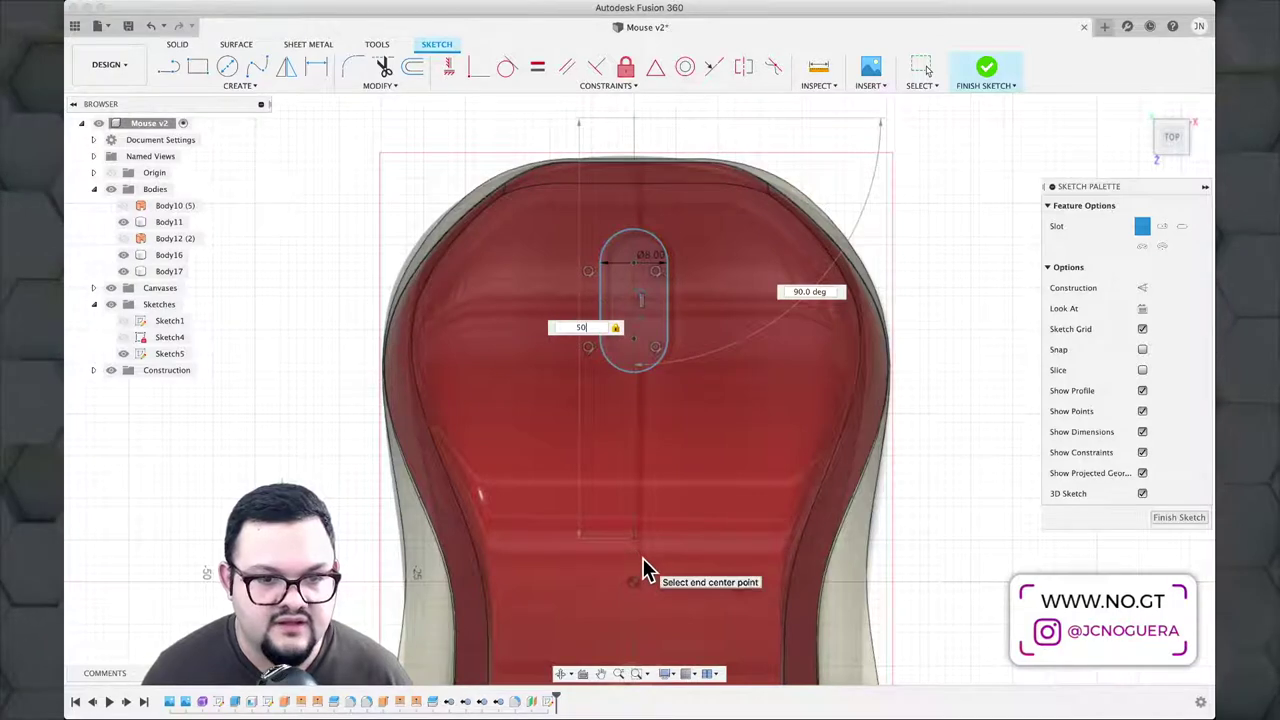
{"action": "key", "text": "Return"}
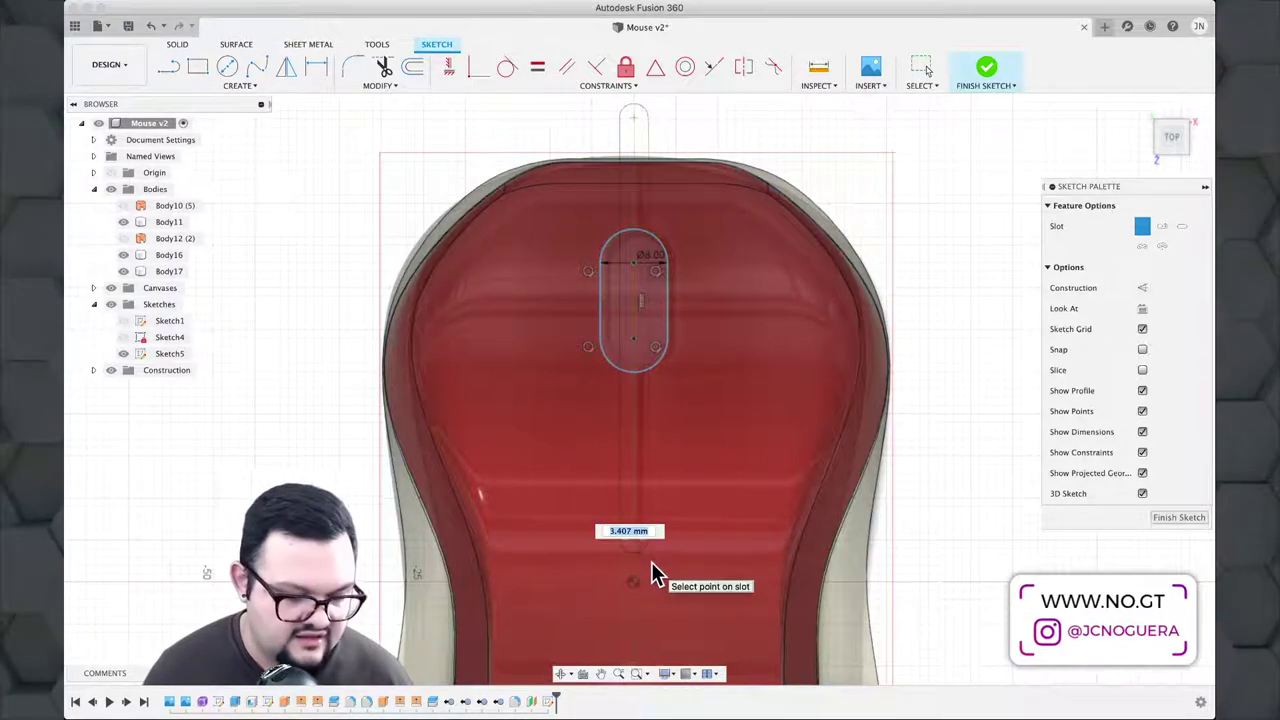
{"action": "type", "text": "0"}
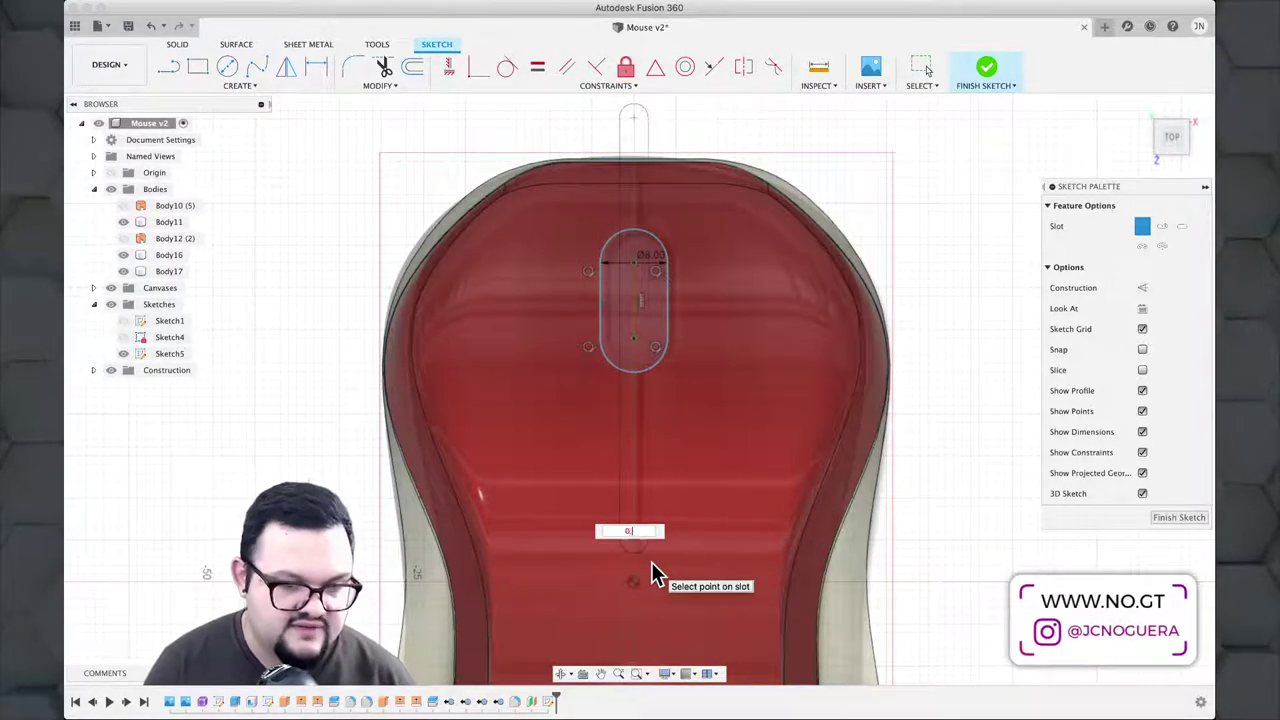
{"action": "type", "text": ".75"}
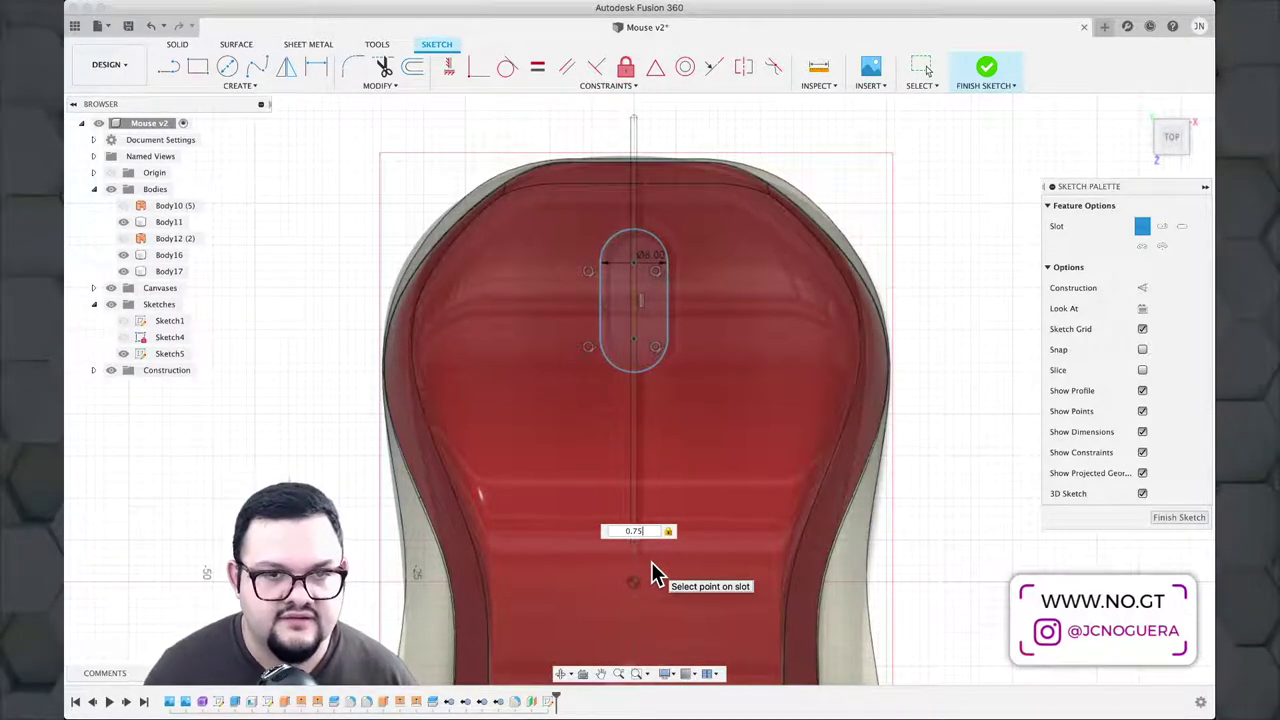
{"action": "key", "text": "Return"}
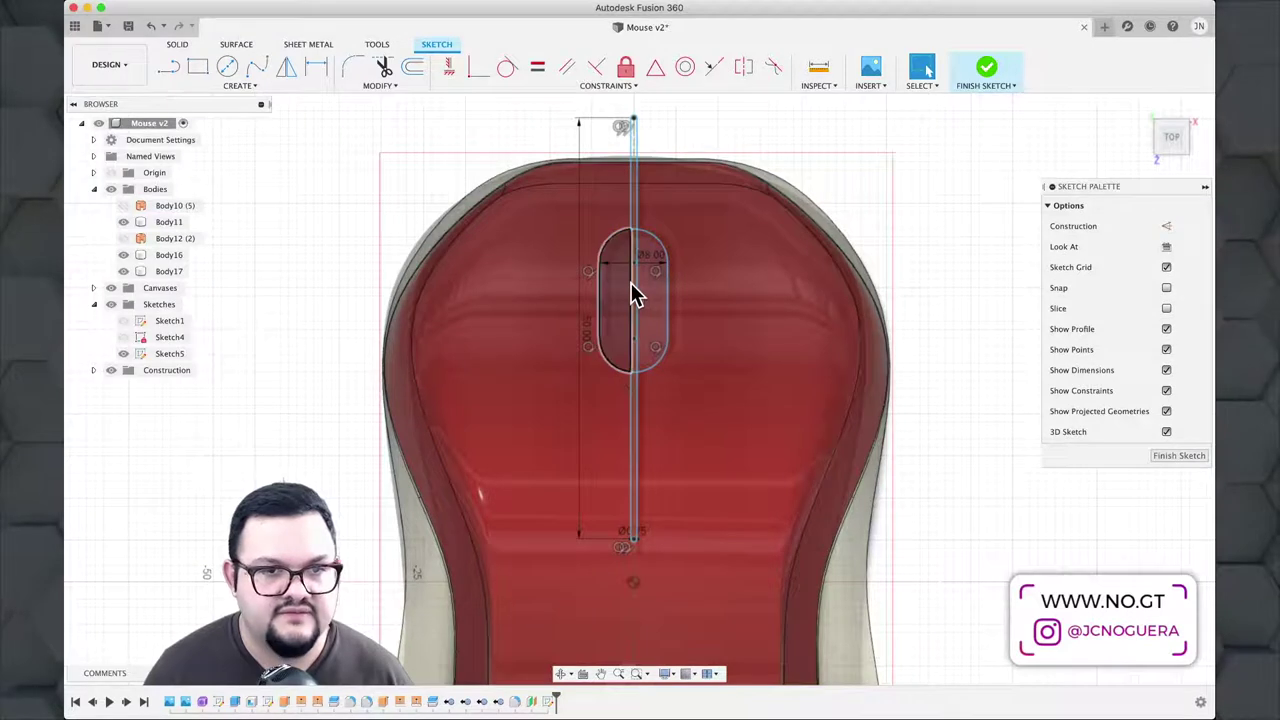
Step: Extrude all five profiles of the wheel slot and the narrow slot 61 mm down through the mouse as a cut
{"action": "scroll", "coordinate": [630, 190], "scroll_direction": "up", "scroll_amount": 3}
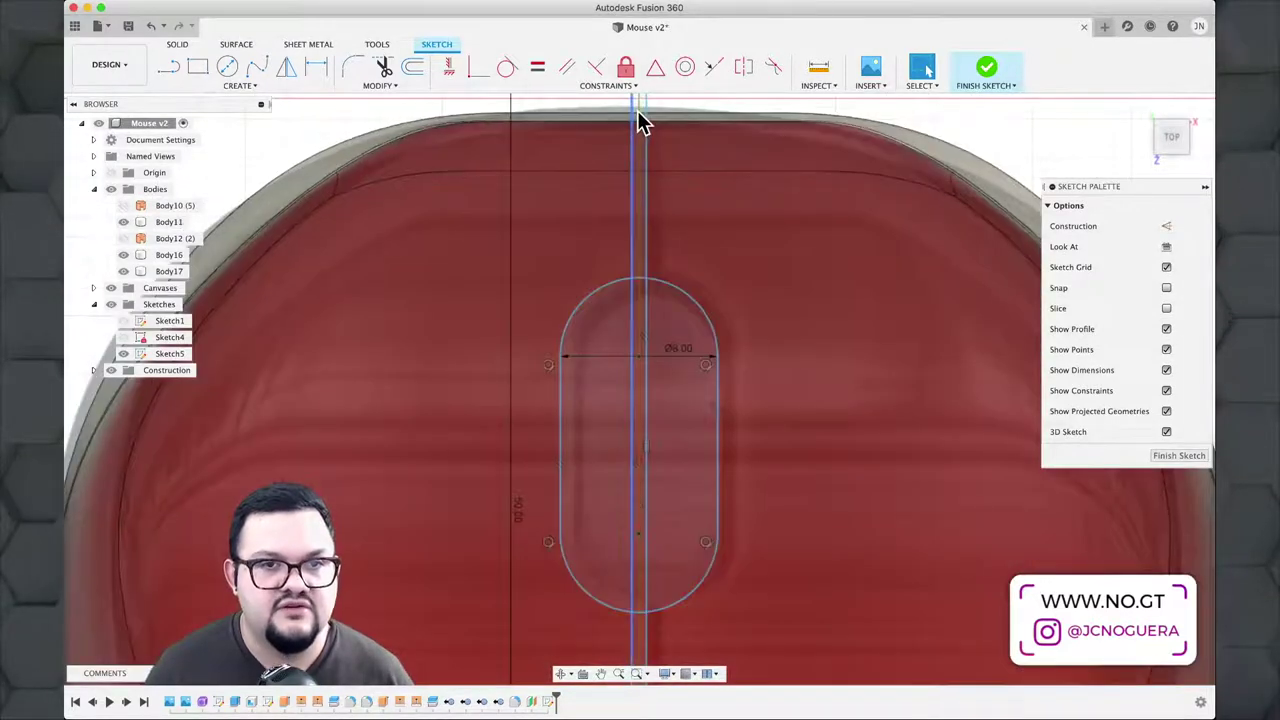
{"action": "scroll", "coordinate": [640, 120], "scroll_direction": "up", "scroll_amount": 2}
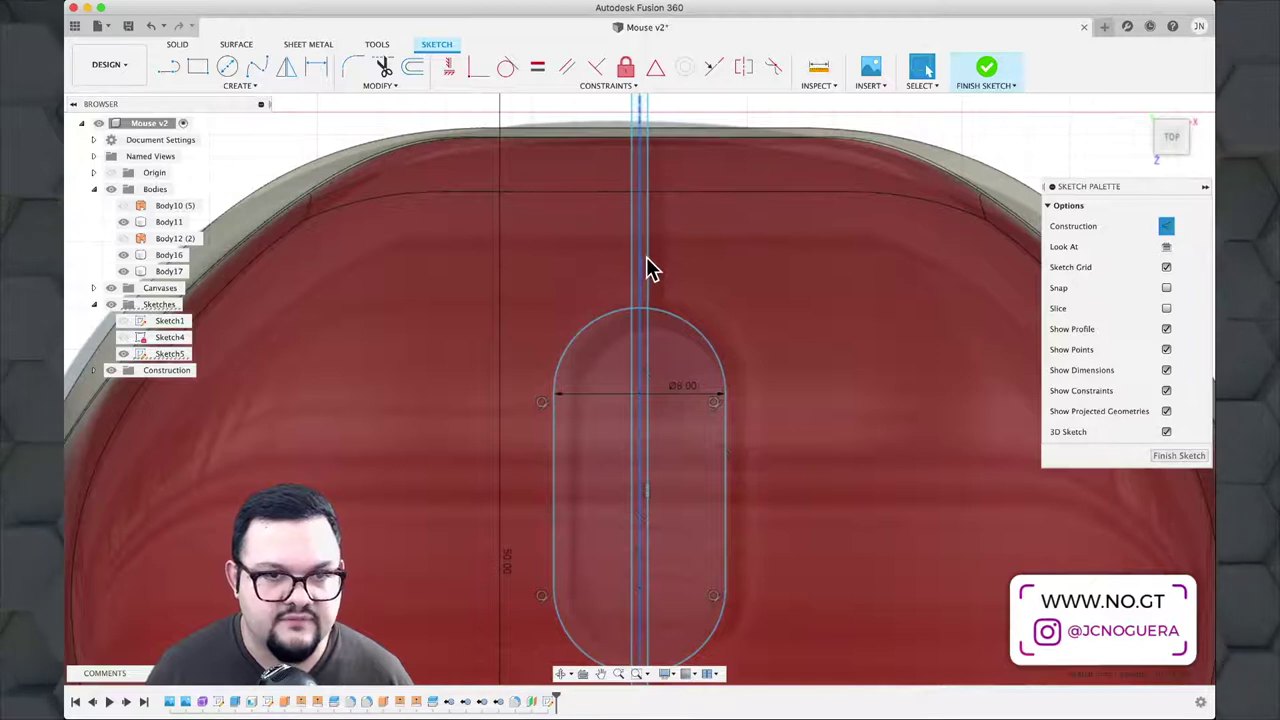
{"action": "left_click", "coordinate": [646, 258]}
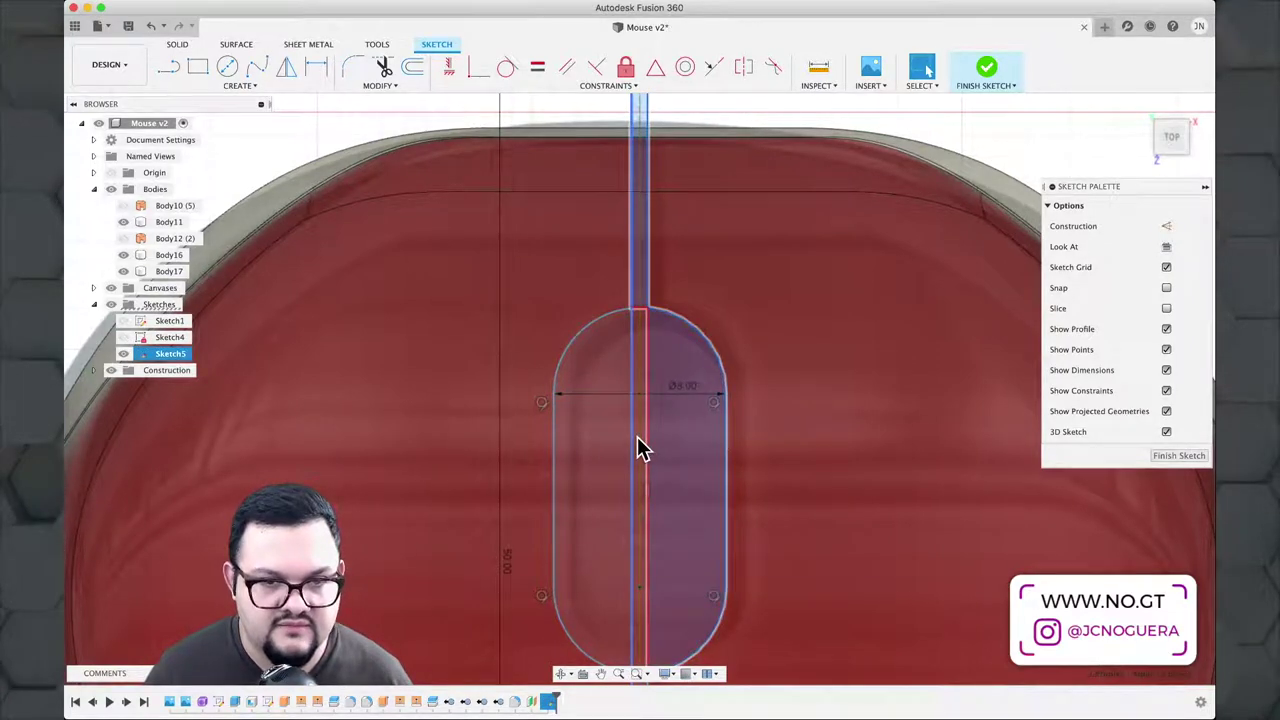
{"action": "scroll", "coordinate": [637, 436], "scroll_direction": "up", "scroll_amount": 3}
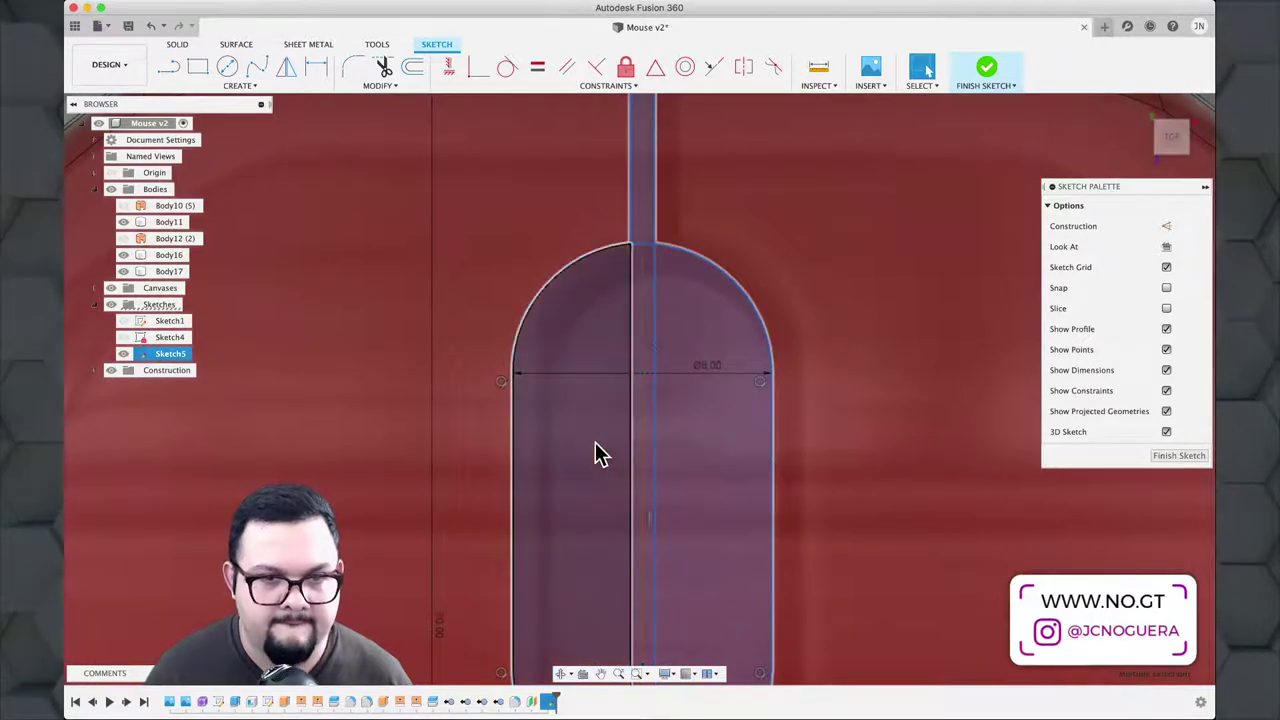
{"action": "scroll", "coordinate": [594, 451], "scroll_direction": "down", "scroll_amount": 5}
{"action": "mouse_move", "coordinate": [626, 508]}
{"action": "middle_mouse_down"}
{"action": "mouse_move", "coordinate": [615, 420]}
{"action": "mouse_move", "coordinate": [652, 308]}
{"action": "middle_mouse_up"}
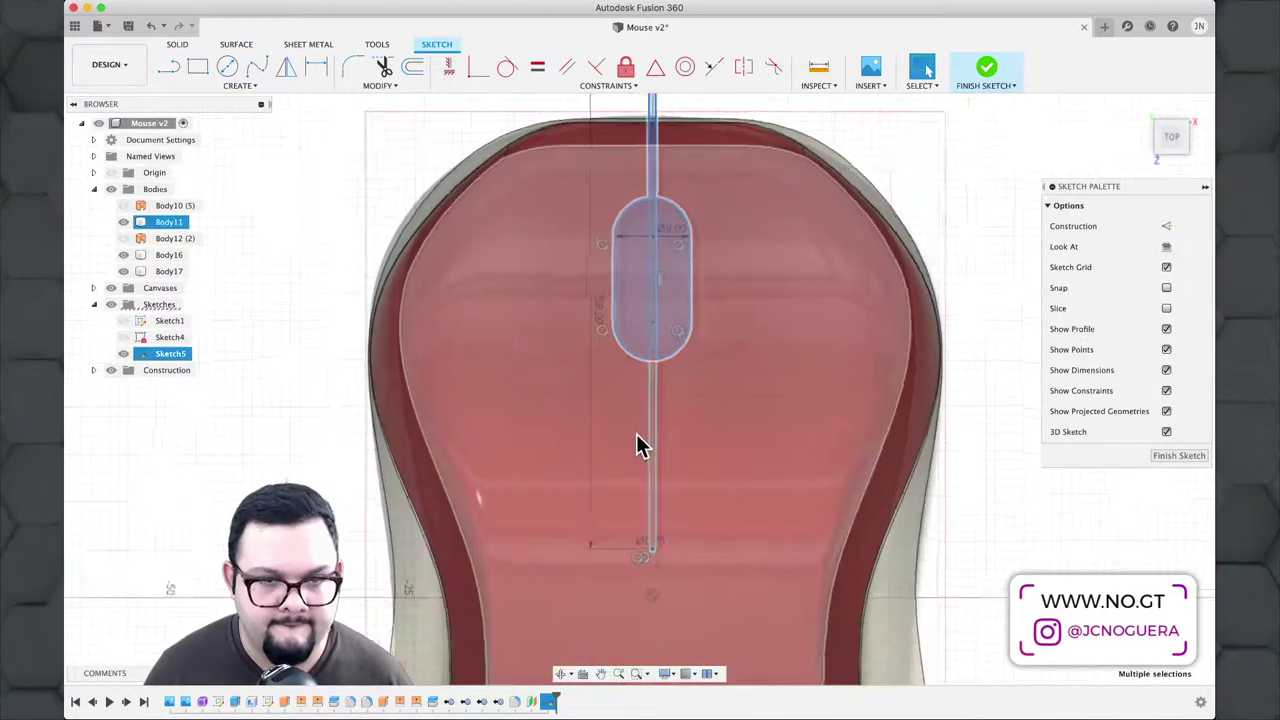
{"action": "scroll", "coordinate": [640, 440], "scroll_direction": "up", "scroll_amount": 3}
{"action": "scroll", "coordinate": [686, 336], "scroll_direction": "down", "scroll_amount": 5}
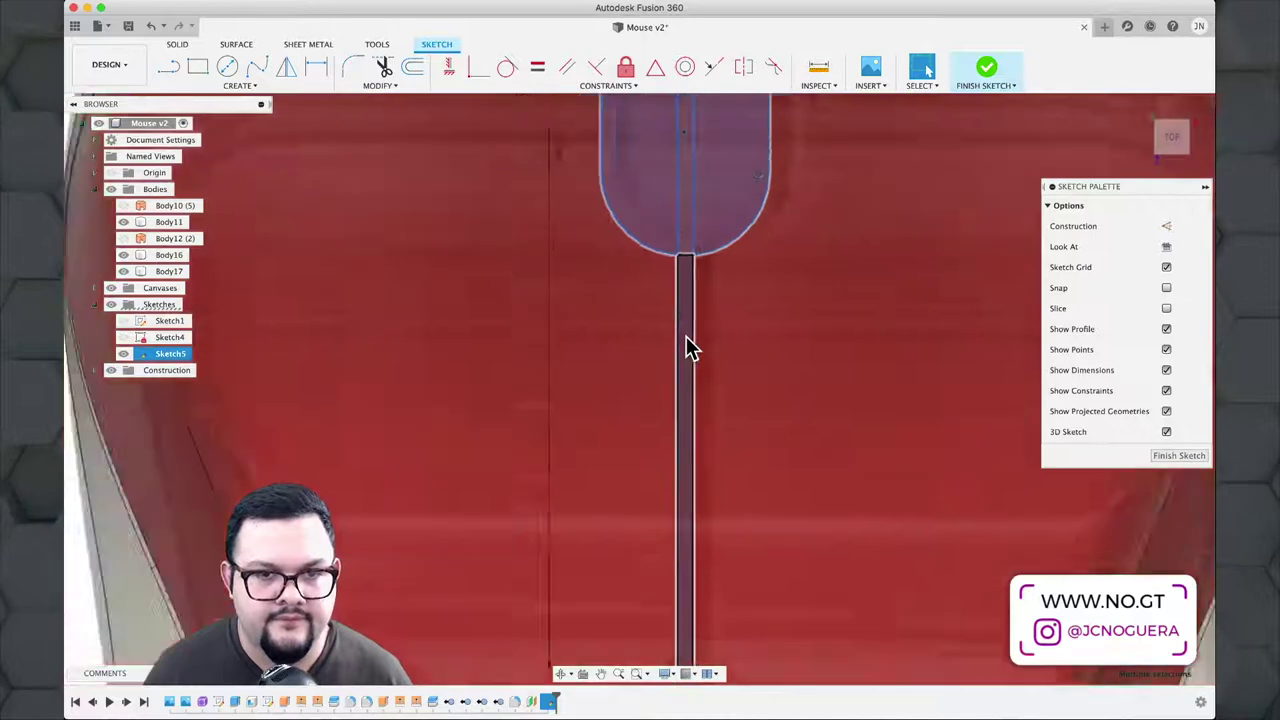
{"action": "middle_click_drag", "start_coordinate": [697, 348], "coordinate": [606, 143], "text": "shift"}
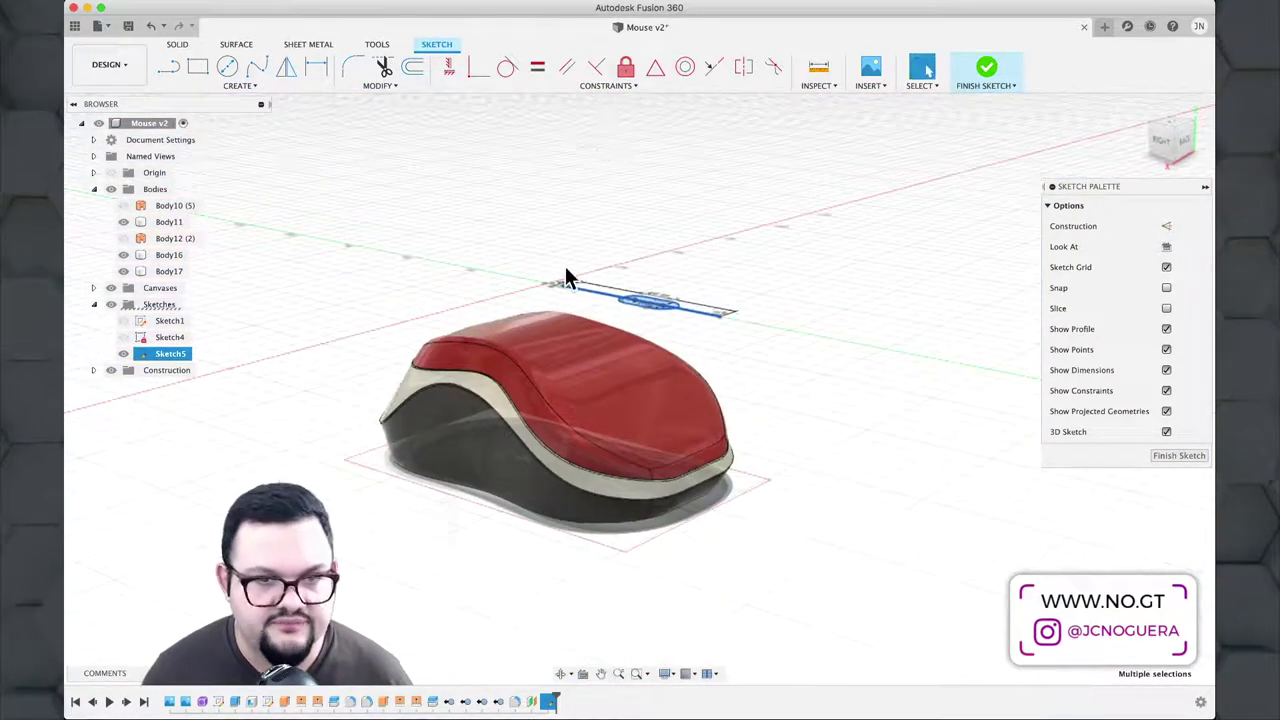
{"action": "left_click", "coordinate": [535, 414]}
{"action": "scroll", "coordinate": [535, 414], "scroll_direction": "up", "scroll_amount": 5}
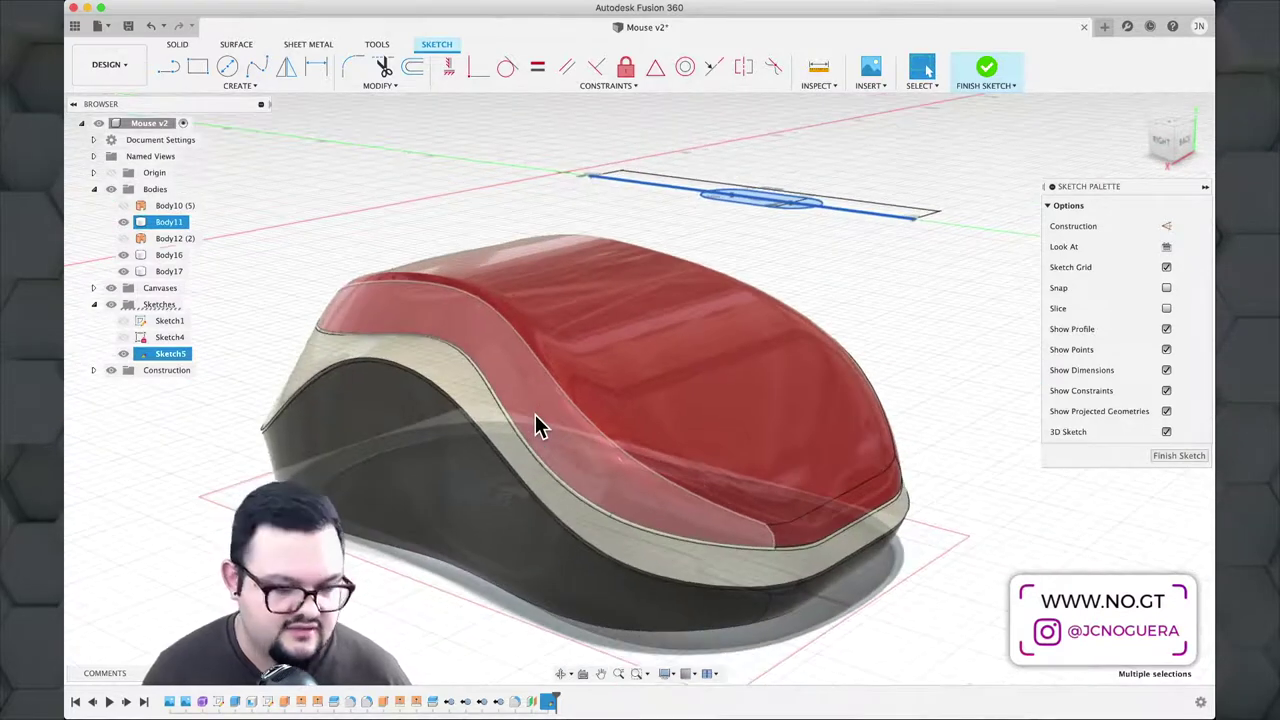
{"action": "key", "text": "e"}
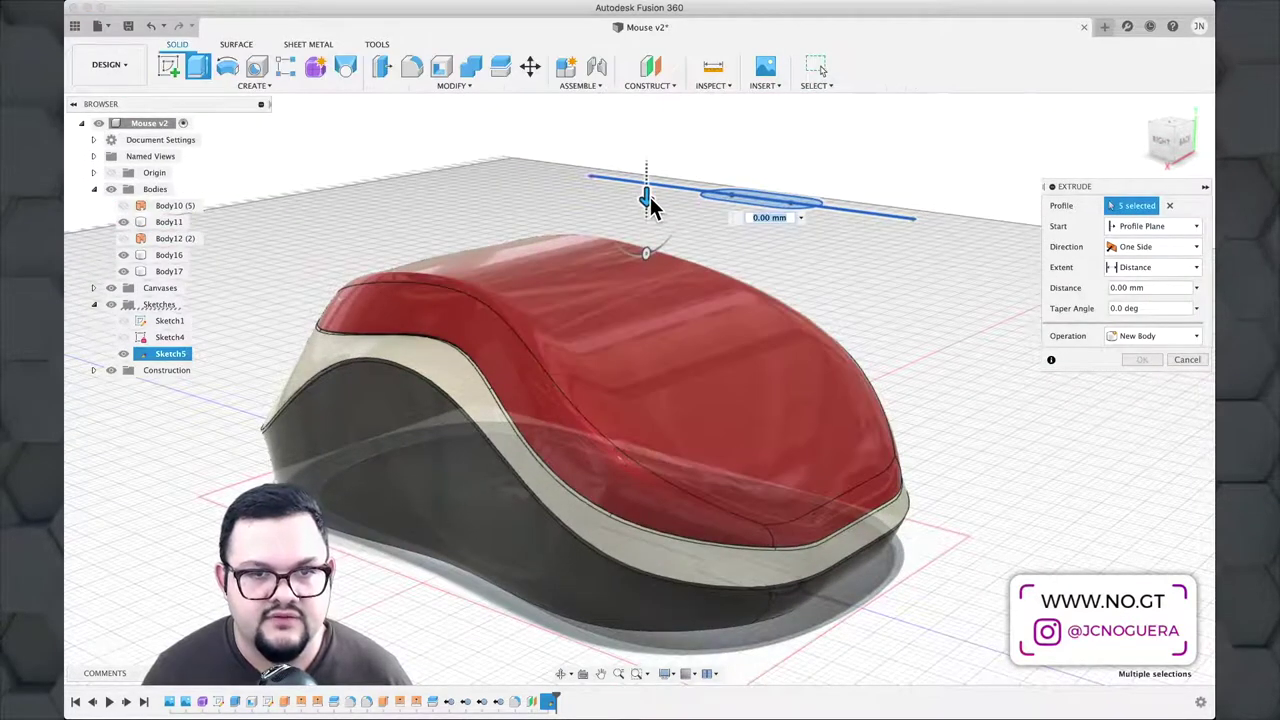
{"action": "left_click_drag", "start_coordinate": [649, 200], "coordinate": [640, 606]}
{"action": "middle_click_drag", "start_coordinate": [600, 400], "coordinate": [760, 397], "text": "shift"}
{"action": "left_click", "coordinate": [555, 468]}
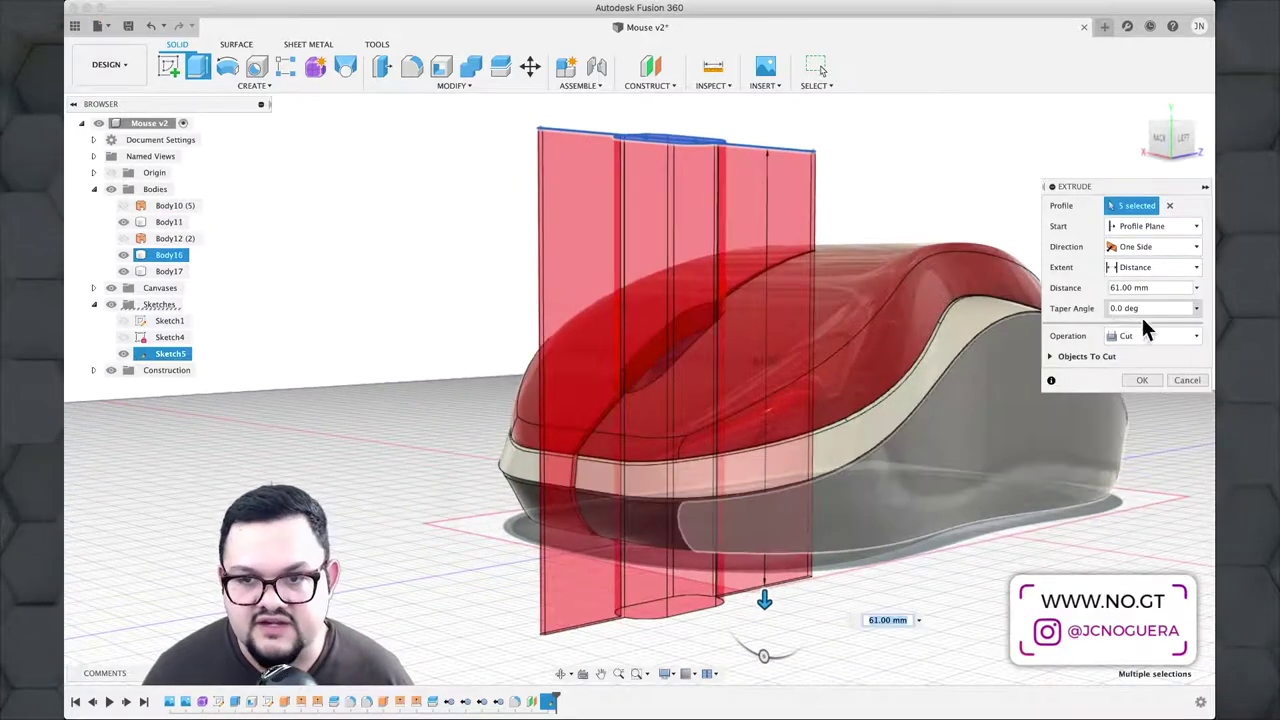
Step: Limit the cut to the red upper shell by excluding Body16 and Body17, and apply the extrusion
{"action": "left_click", "coordinate": [1053, 358]}
{"action": "left_click", "coordinate": [1058, 398]}
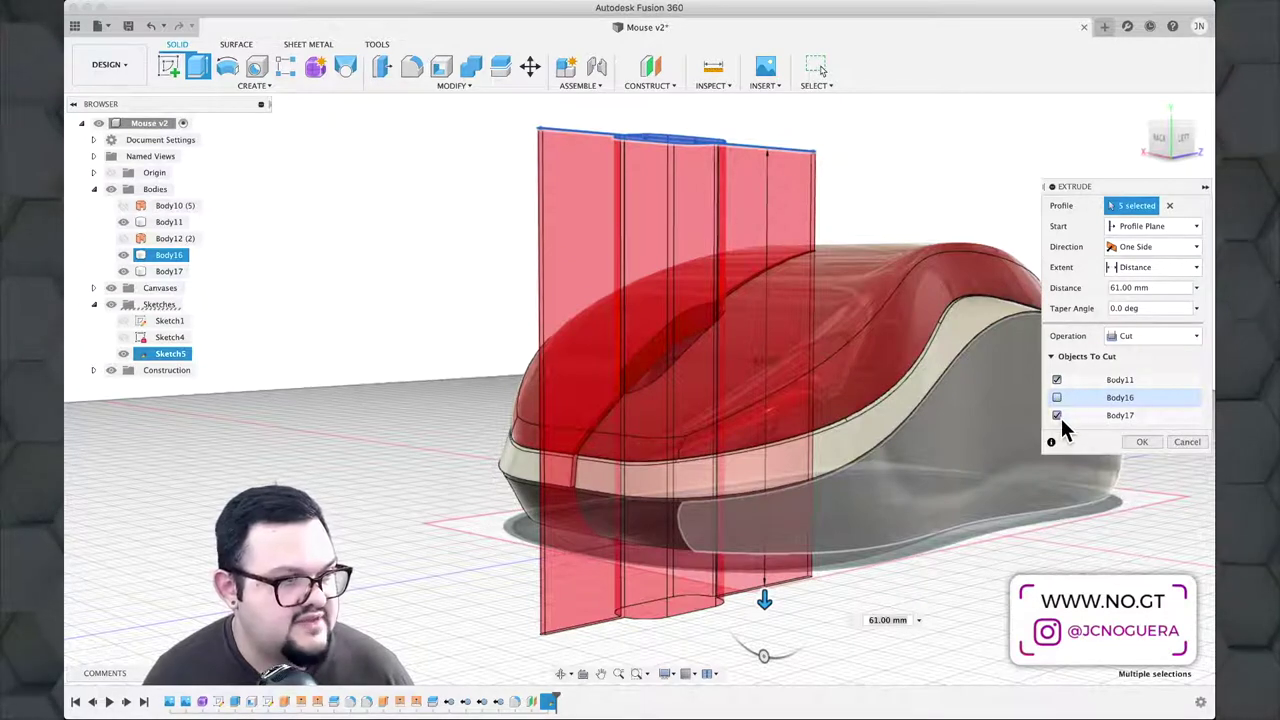
{"action": "left_click", "coordinate": [1058, 416]}
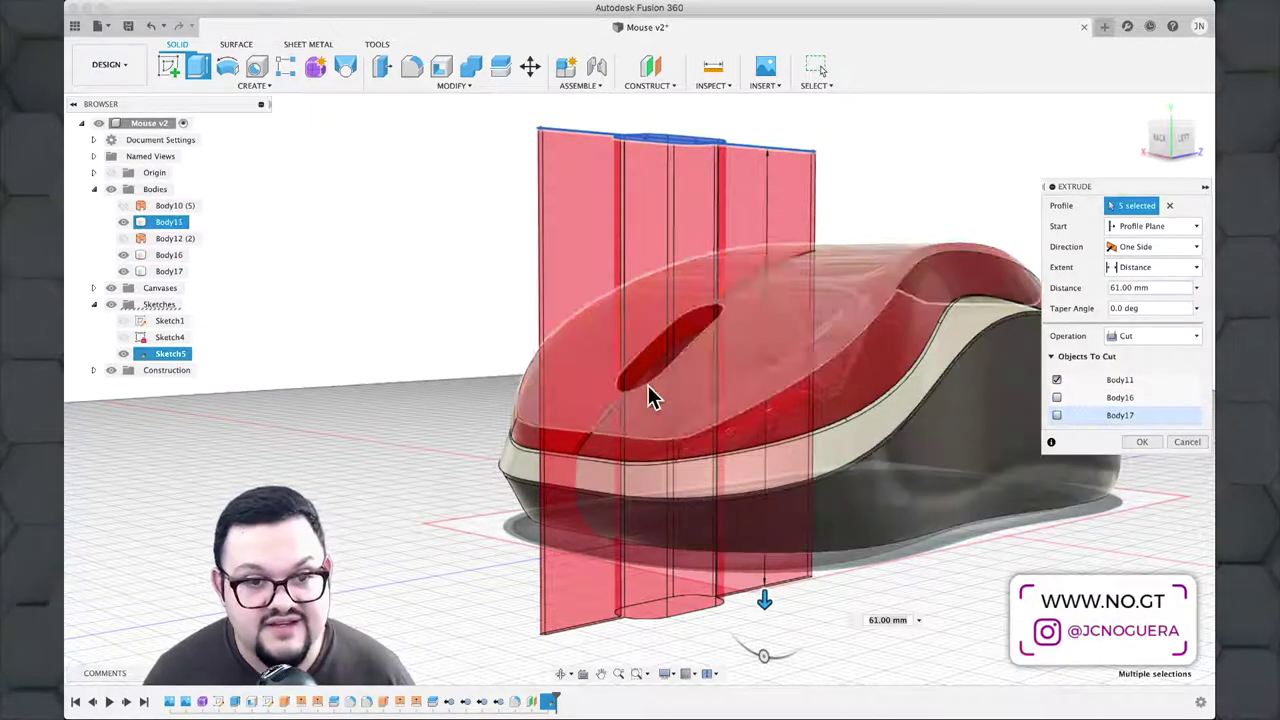
{"action": "mouse_move", "coordinate": [617, 380]}
{"action": "middle_mouse_down", "text": "shift"}
{"action": "mouse_move", "coordinate": [690, 387]}
{"action": "mouse_move", "coordinate": [643, 363]}
{"action": "mouse_move", "coordinate": [588, 392]}
{"action": "mouse_move", "coordinate": [630, 380]}
{"action": "middle_mouse_up", "text": "shift"}
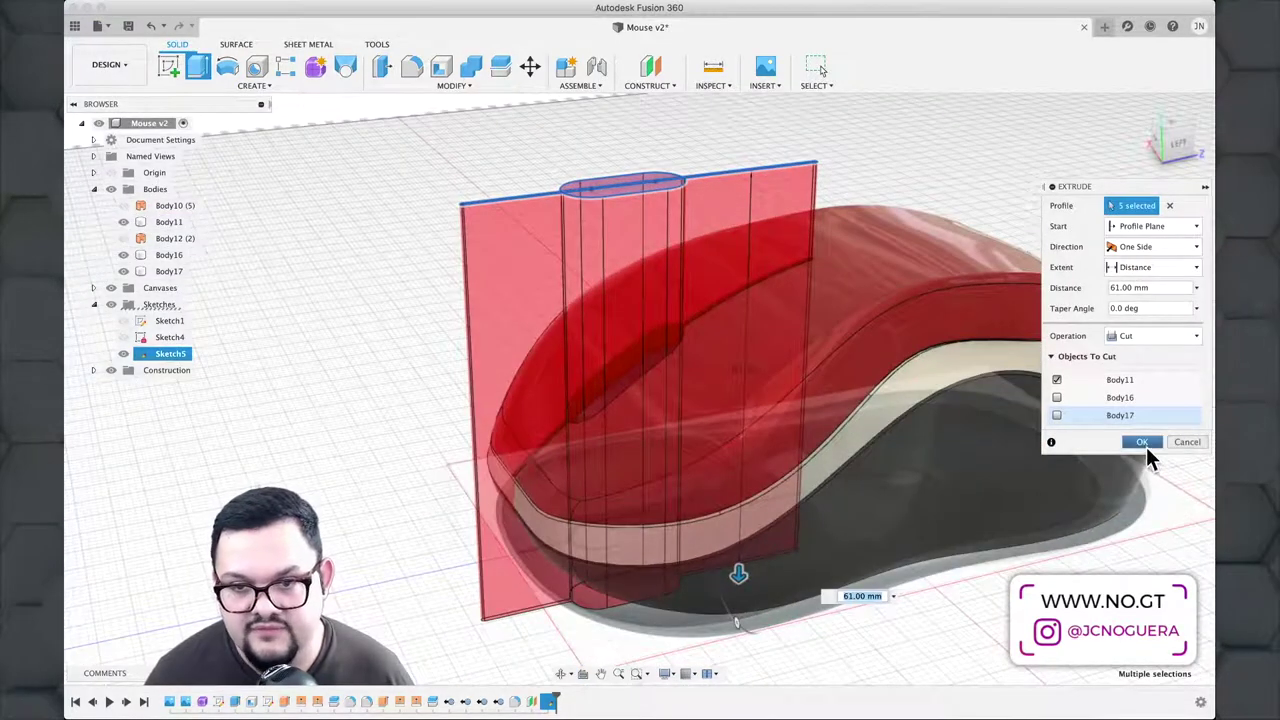
{"action": "left_click", "coordinate": [1142, 442]}
Step: Inspect the wheel opening and the narrow button gap in the upper shell from several angles
{"action": "left_click", "coordinate": [914, 434]}
{"action": "middle_click_drag", "start_coordinate": [914, 434], "coordinate": [668, 402], "text": "shift"}
{"action": "left_click", "coordinate": [1023, 434]}
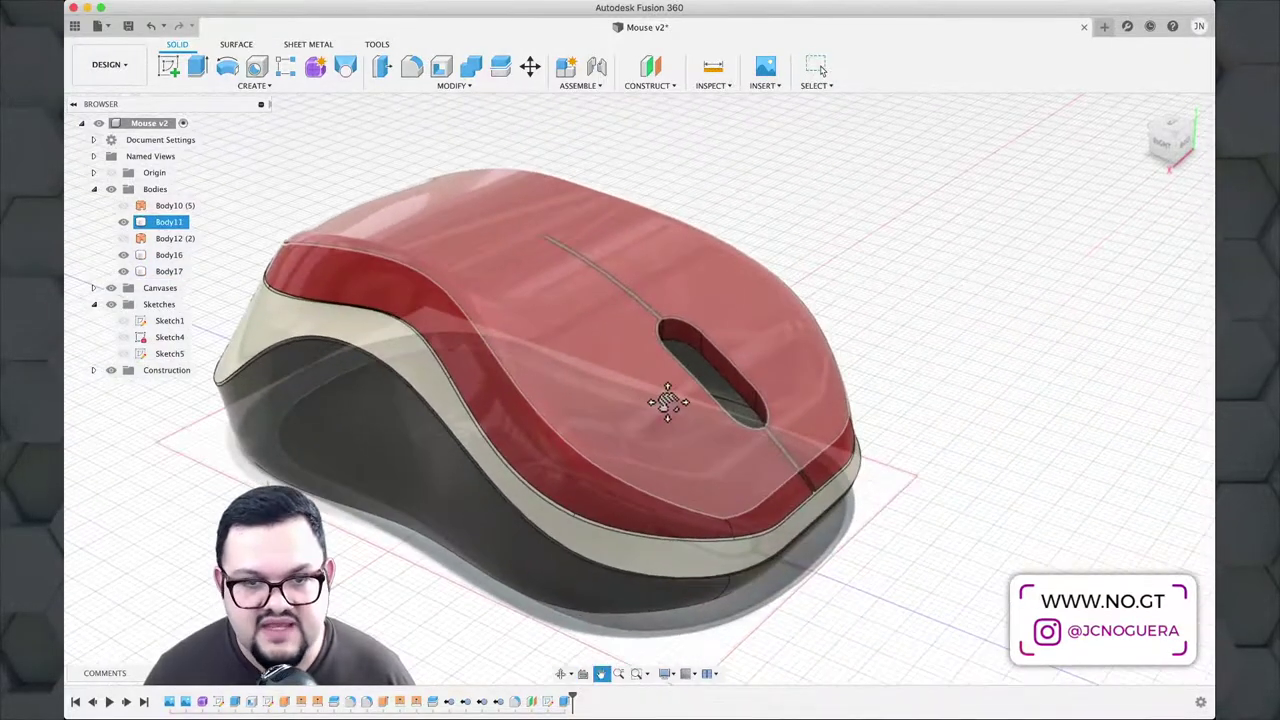
{"action": "left_click", "coordinate": [886, 330]}
{"action": "middle_click_drag", "start_coordinate": [886, 330], "coordinate": [860, 320], "text": "shift"}
{"action": "scroll", "coordinate": [860, 320], "scroll_direction": "down", "scroll_amount": 5}
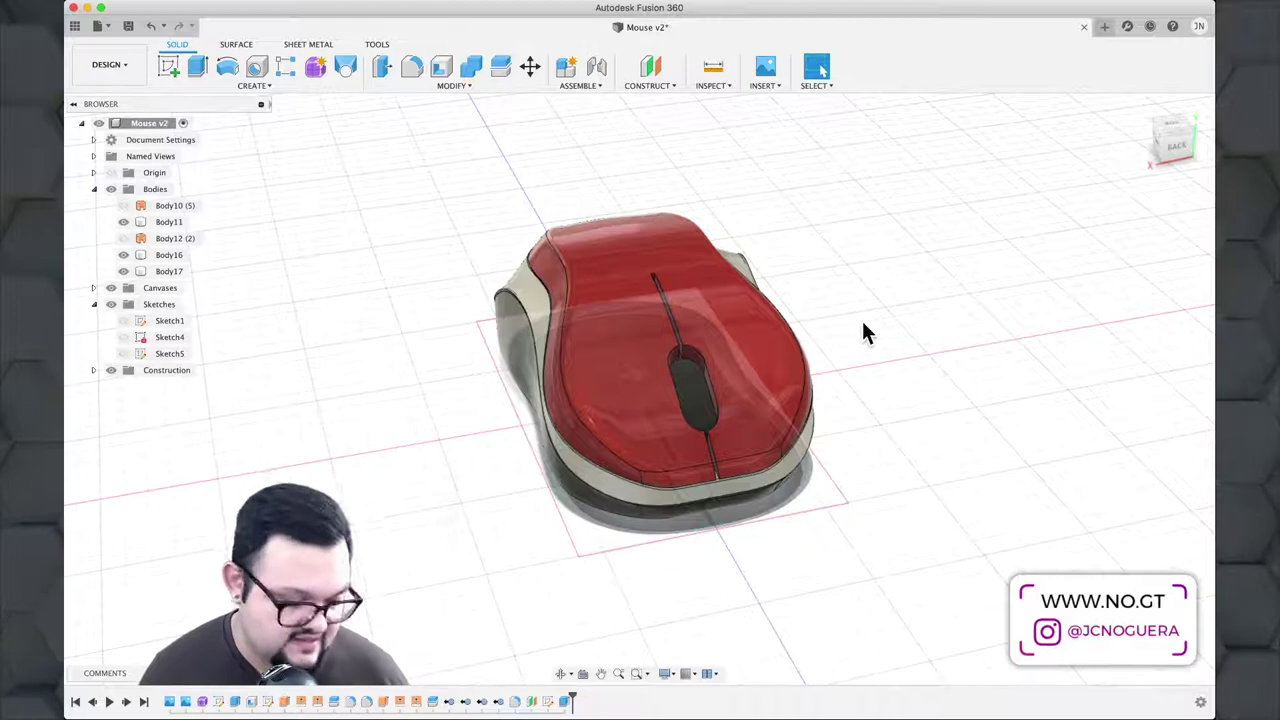
{"action": "middle_click_drag", "start_coordinate": [863, 324], "coordinate": [745, 317], "text": "shift"}
Step: Switch to the Render workspace and hide the reference canvases
{"action": "left_click", "coordinate": [104, 63]}
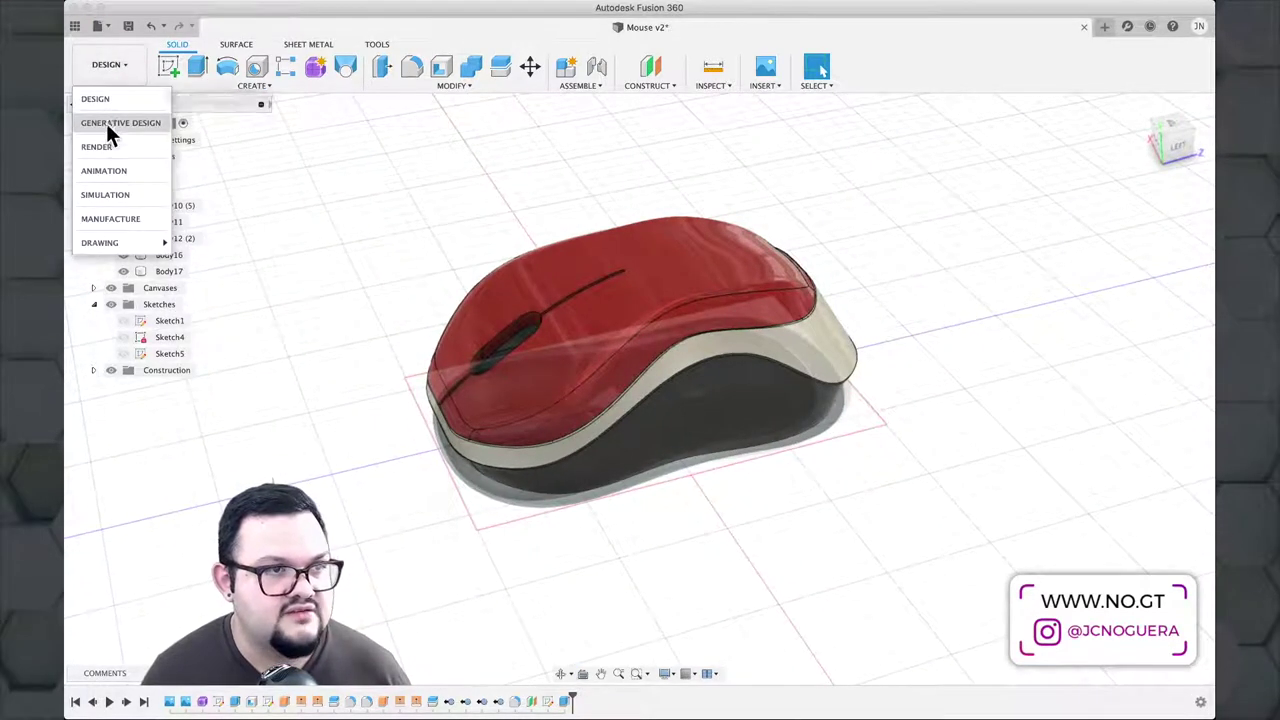
{"action": "left_click", "coordinate": [95, 147]}
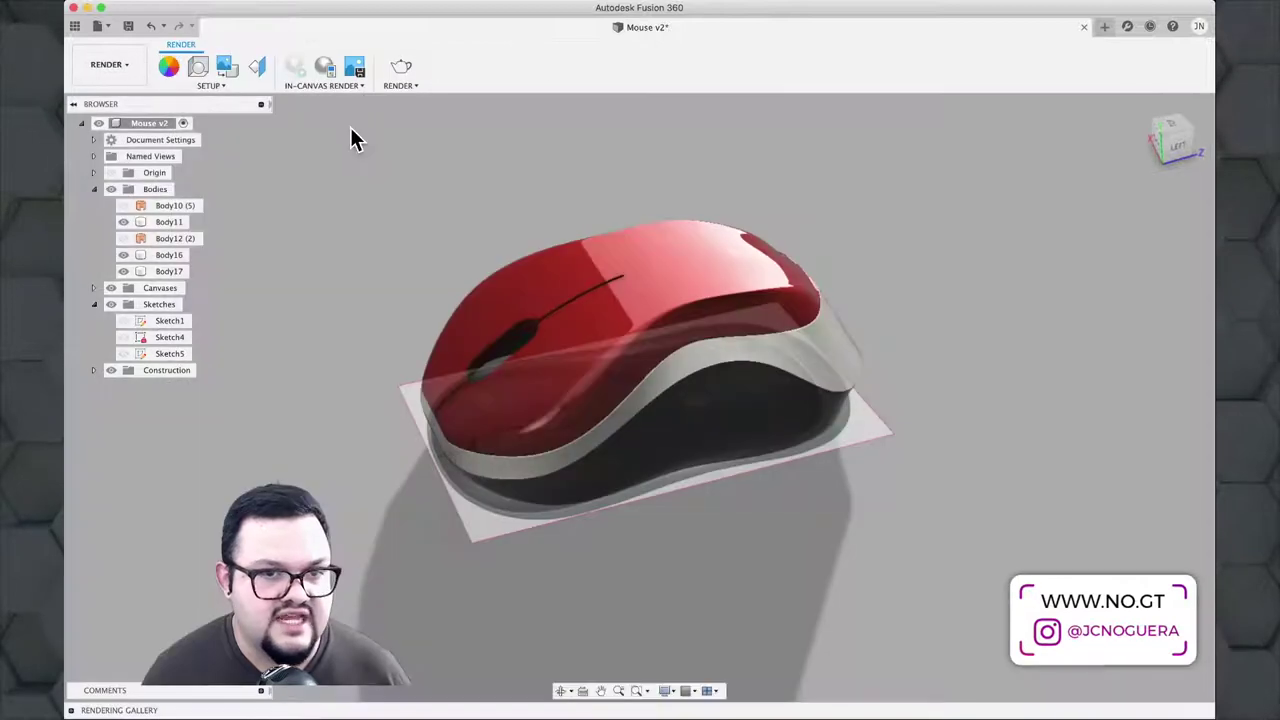
{"action": "left_click", "coordinate": [111, 288]}
{"action": "middle_click_drag", "start_coordinate": [463, 257], "coordinate": [459, 217], "text": "shift"}
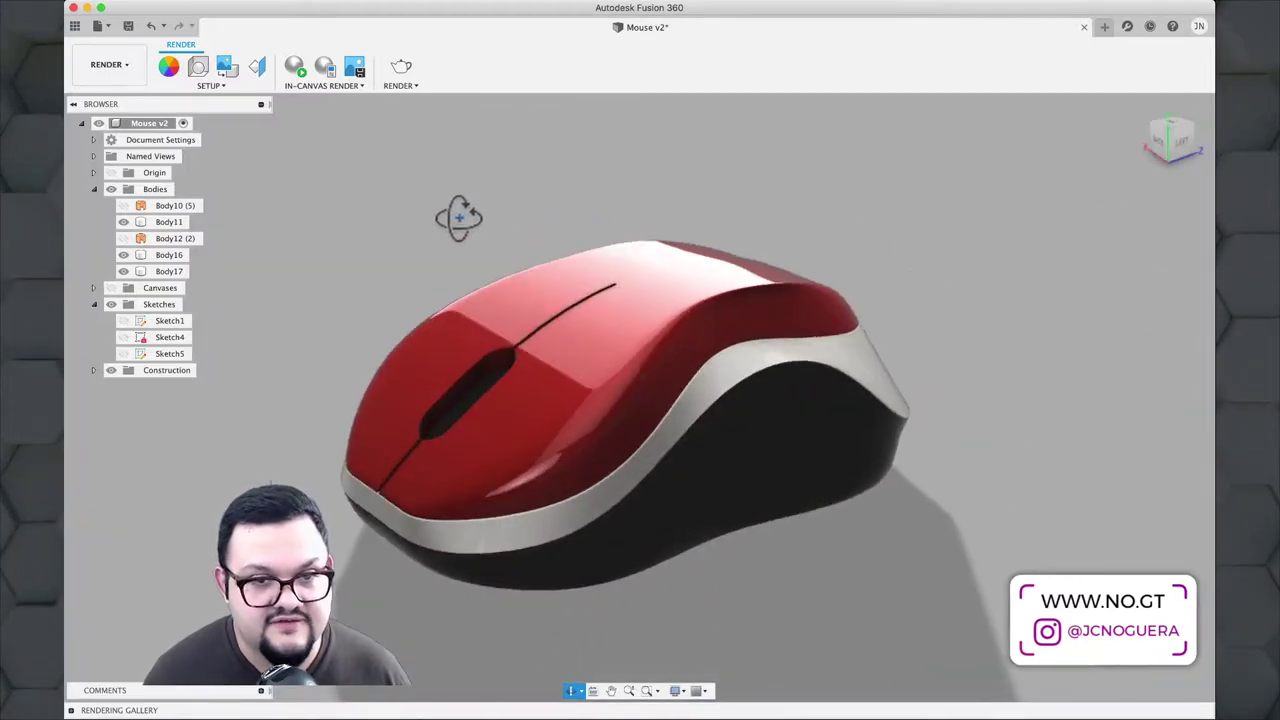